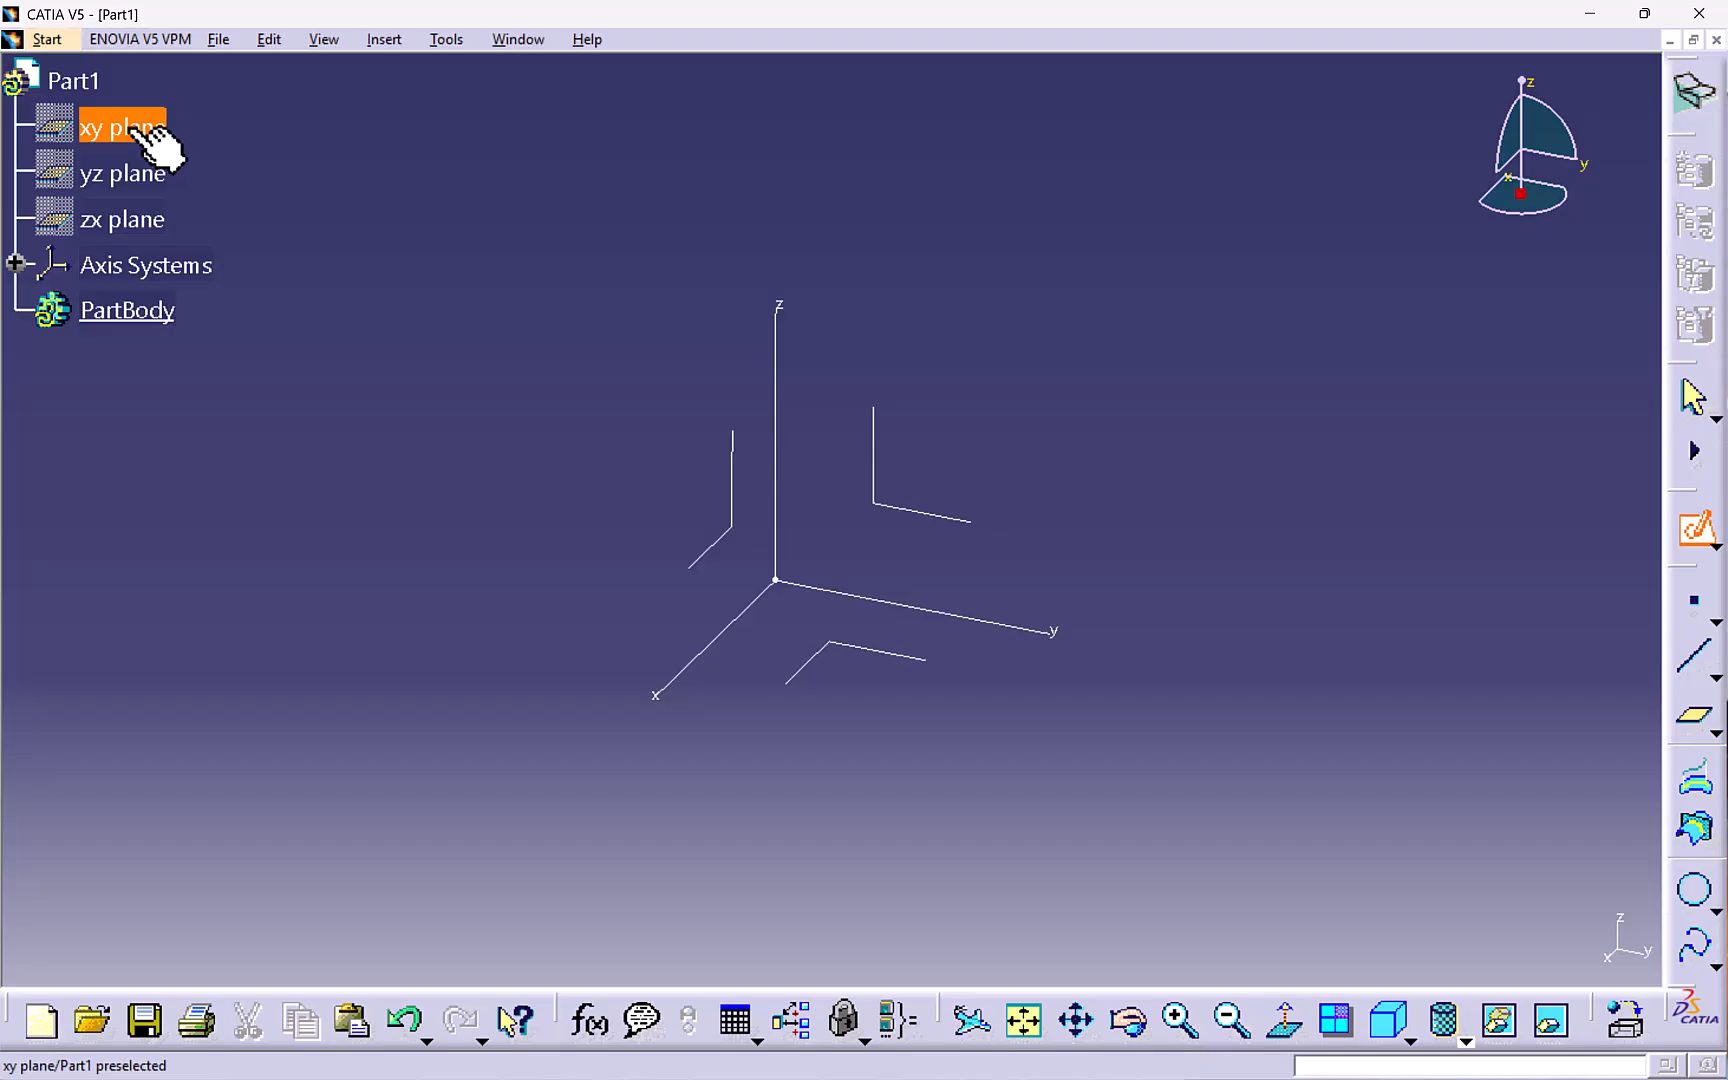
- Sketch a single point at the origin on the xy plane and exit the sketcher
left_click(142, 128)
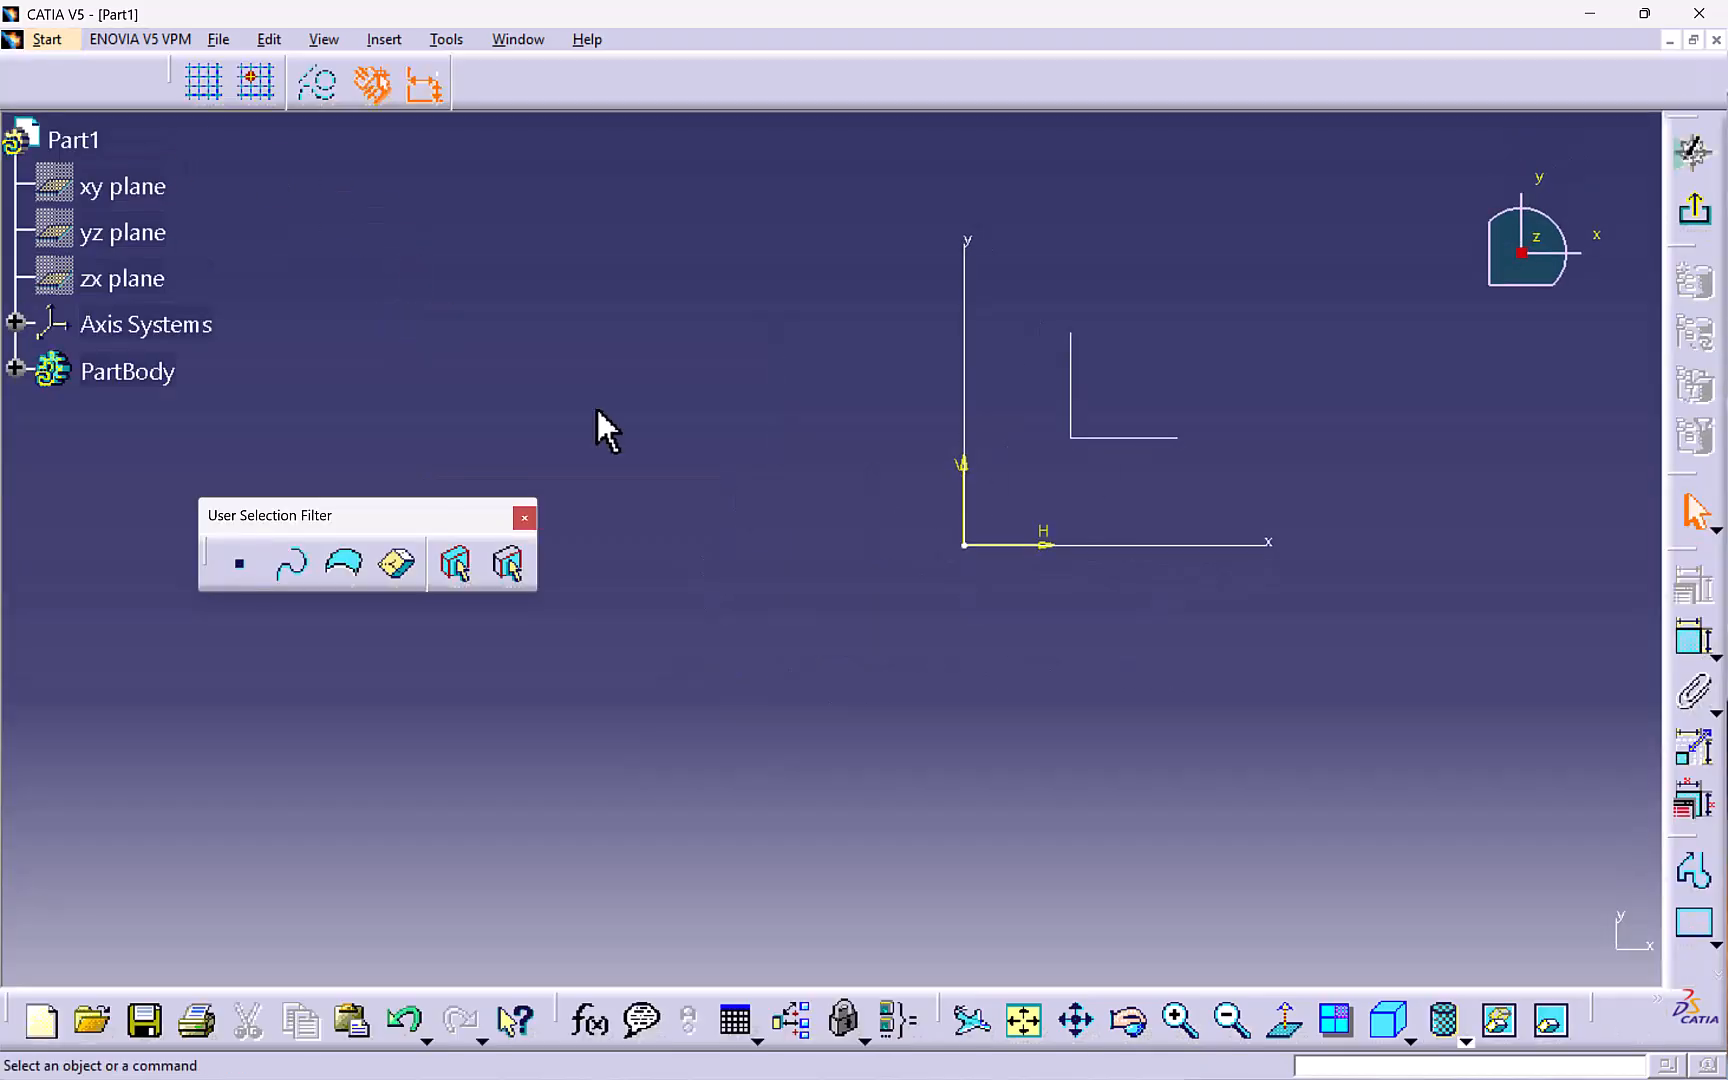
left_click(390, 41)
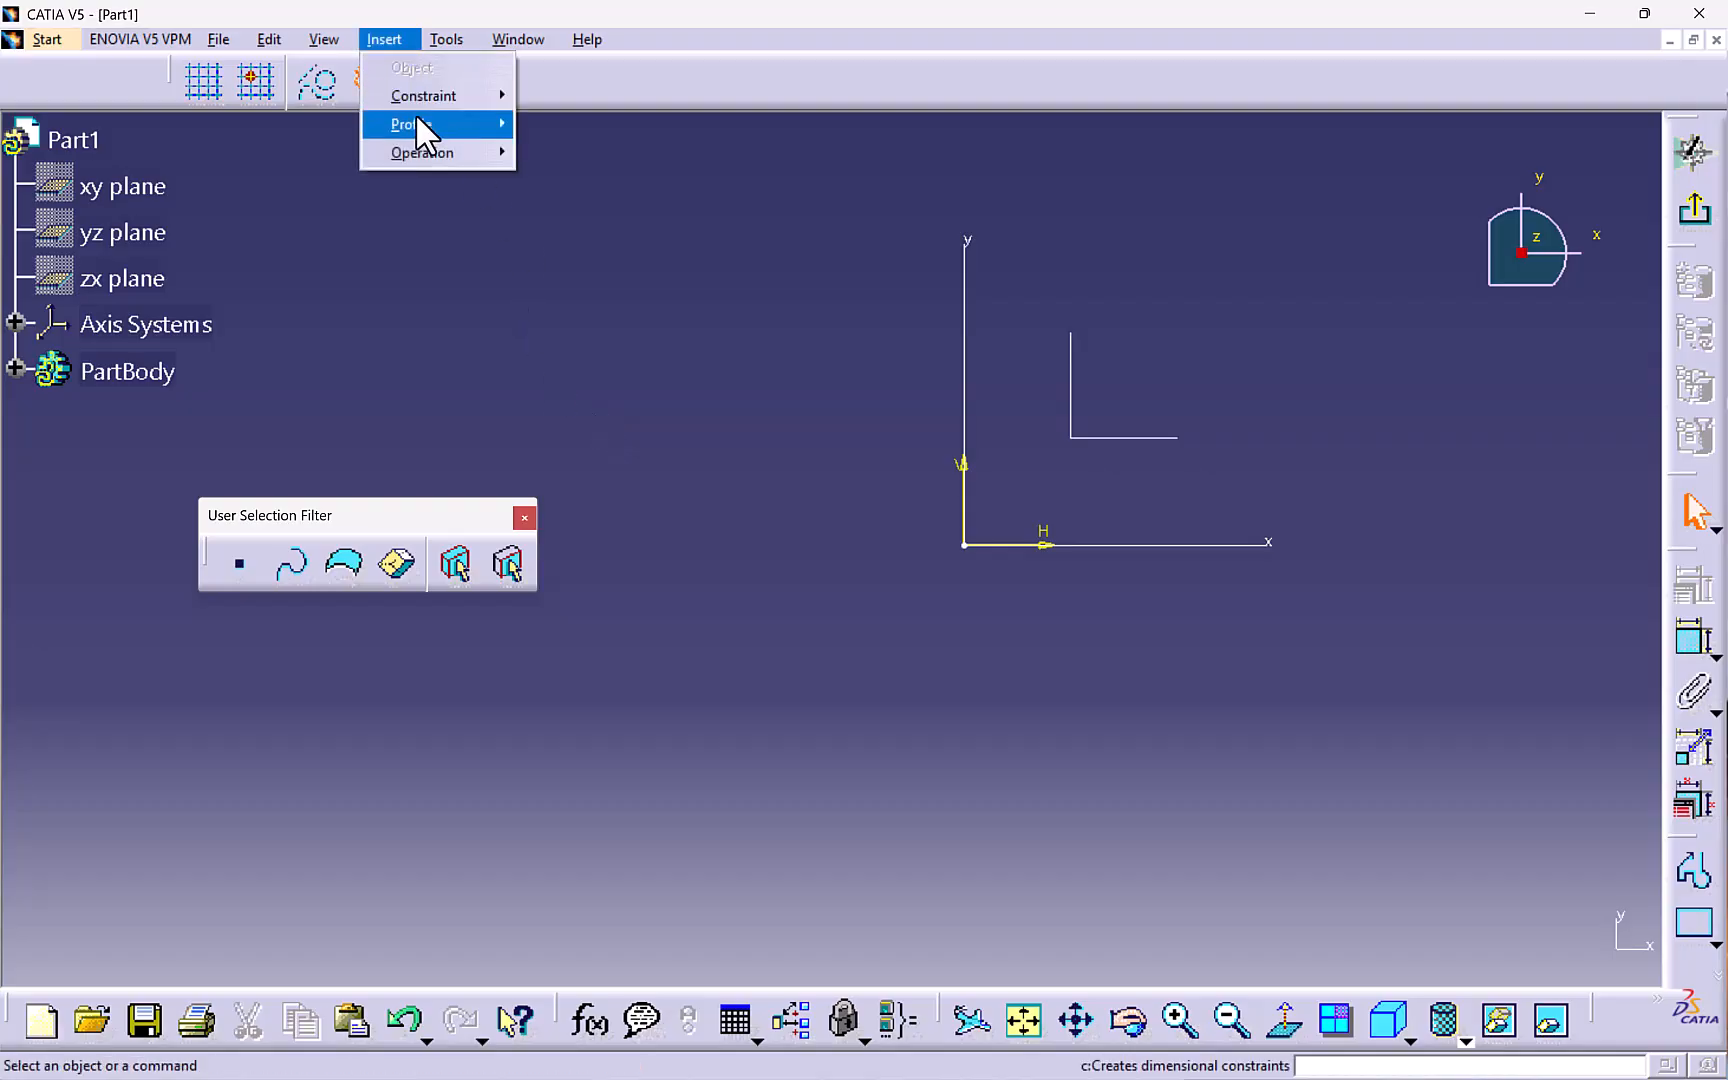
mouse_move(420, 124)
mouse_move(595, 320)
left_click(730, 321)
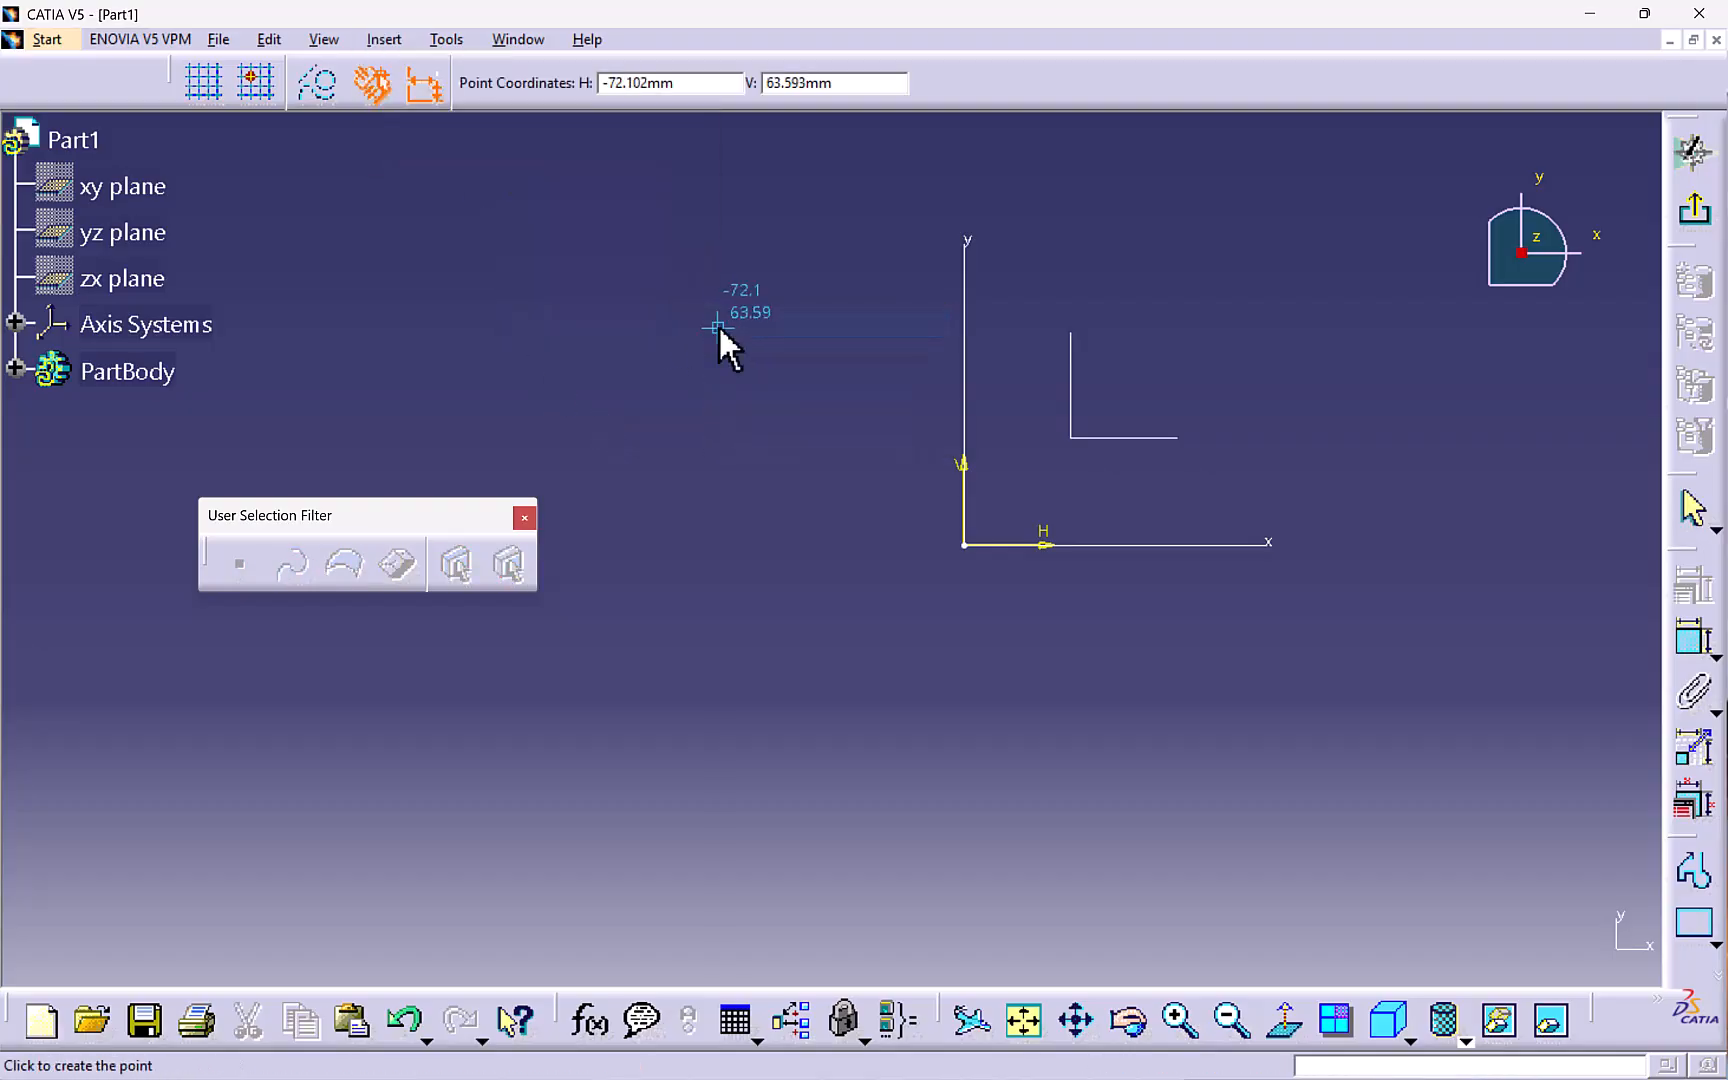
left_click(967, 540)
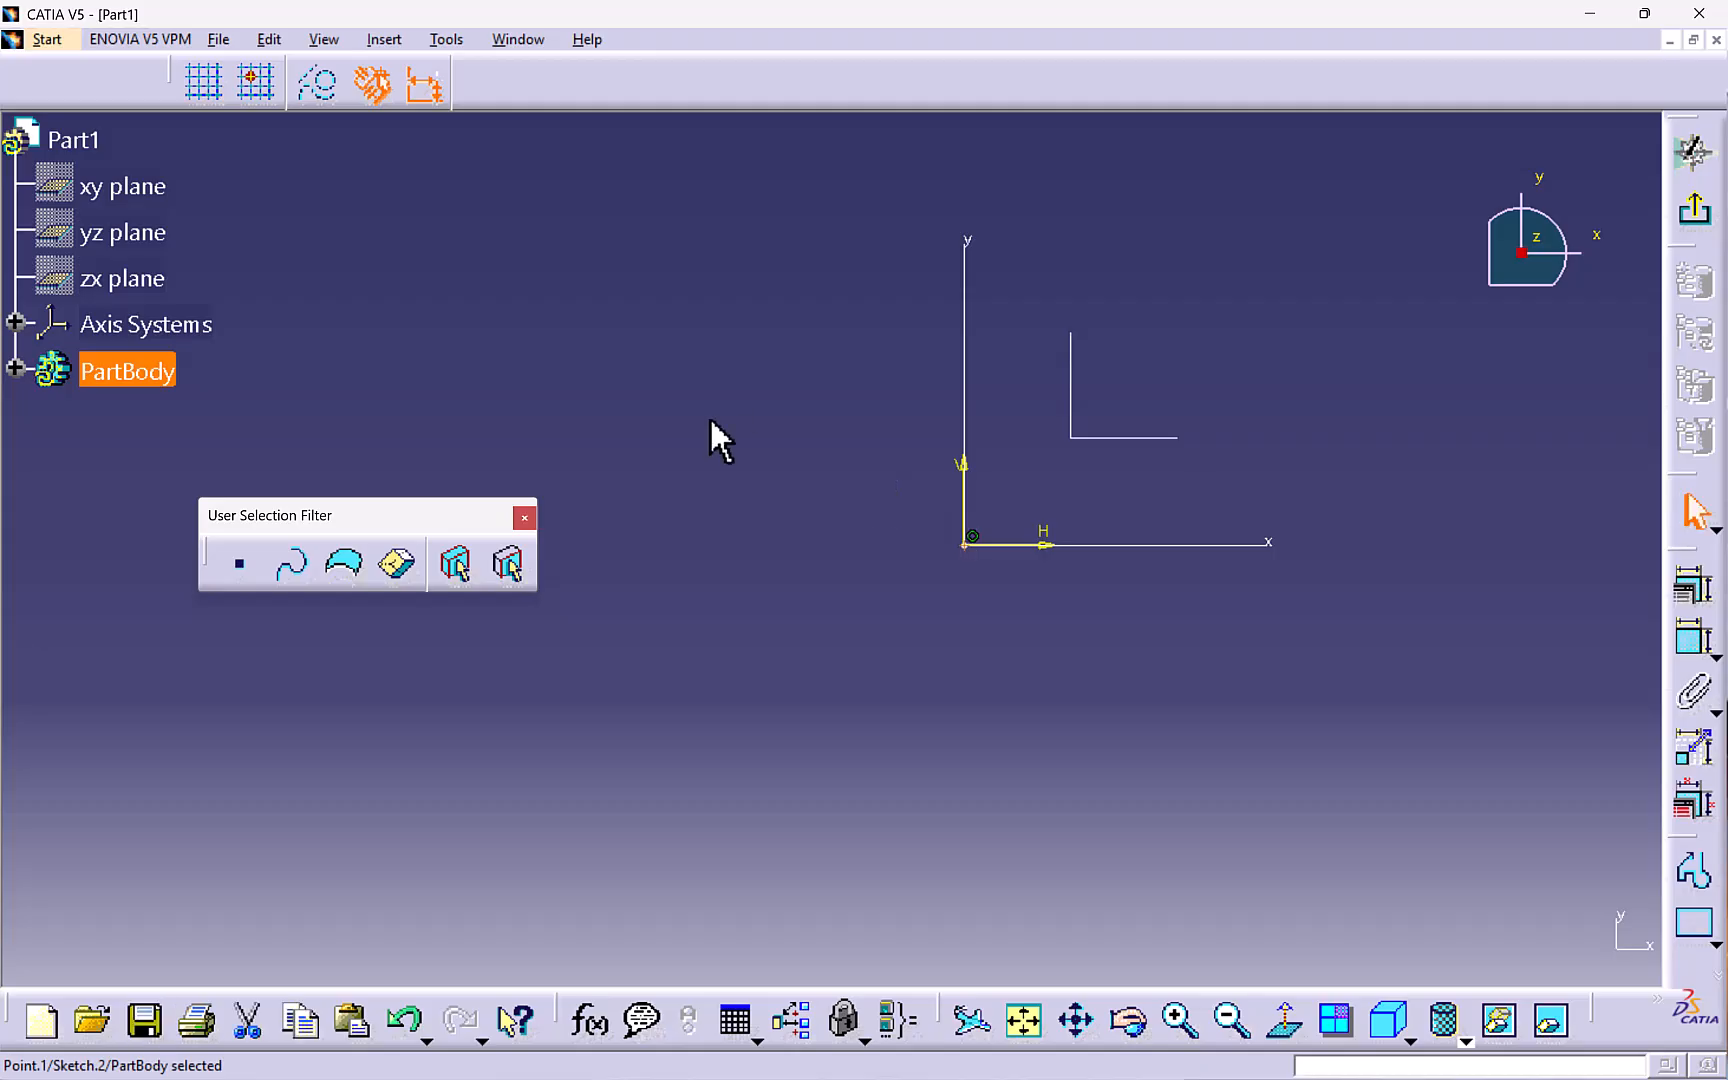
left_click(1693, 210)
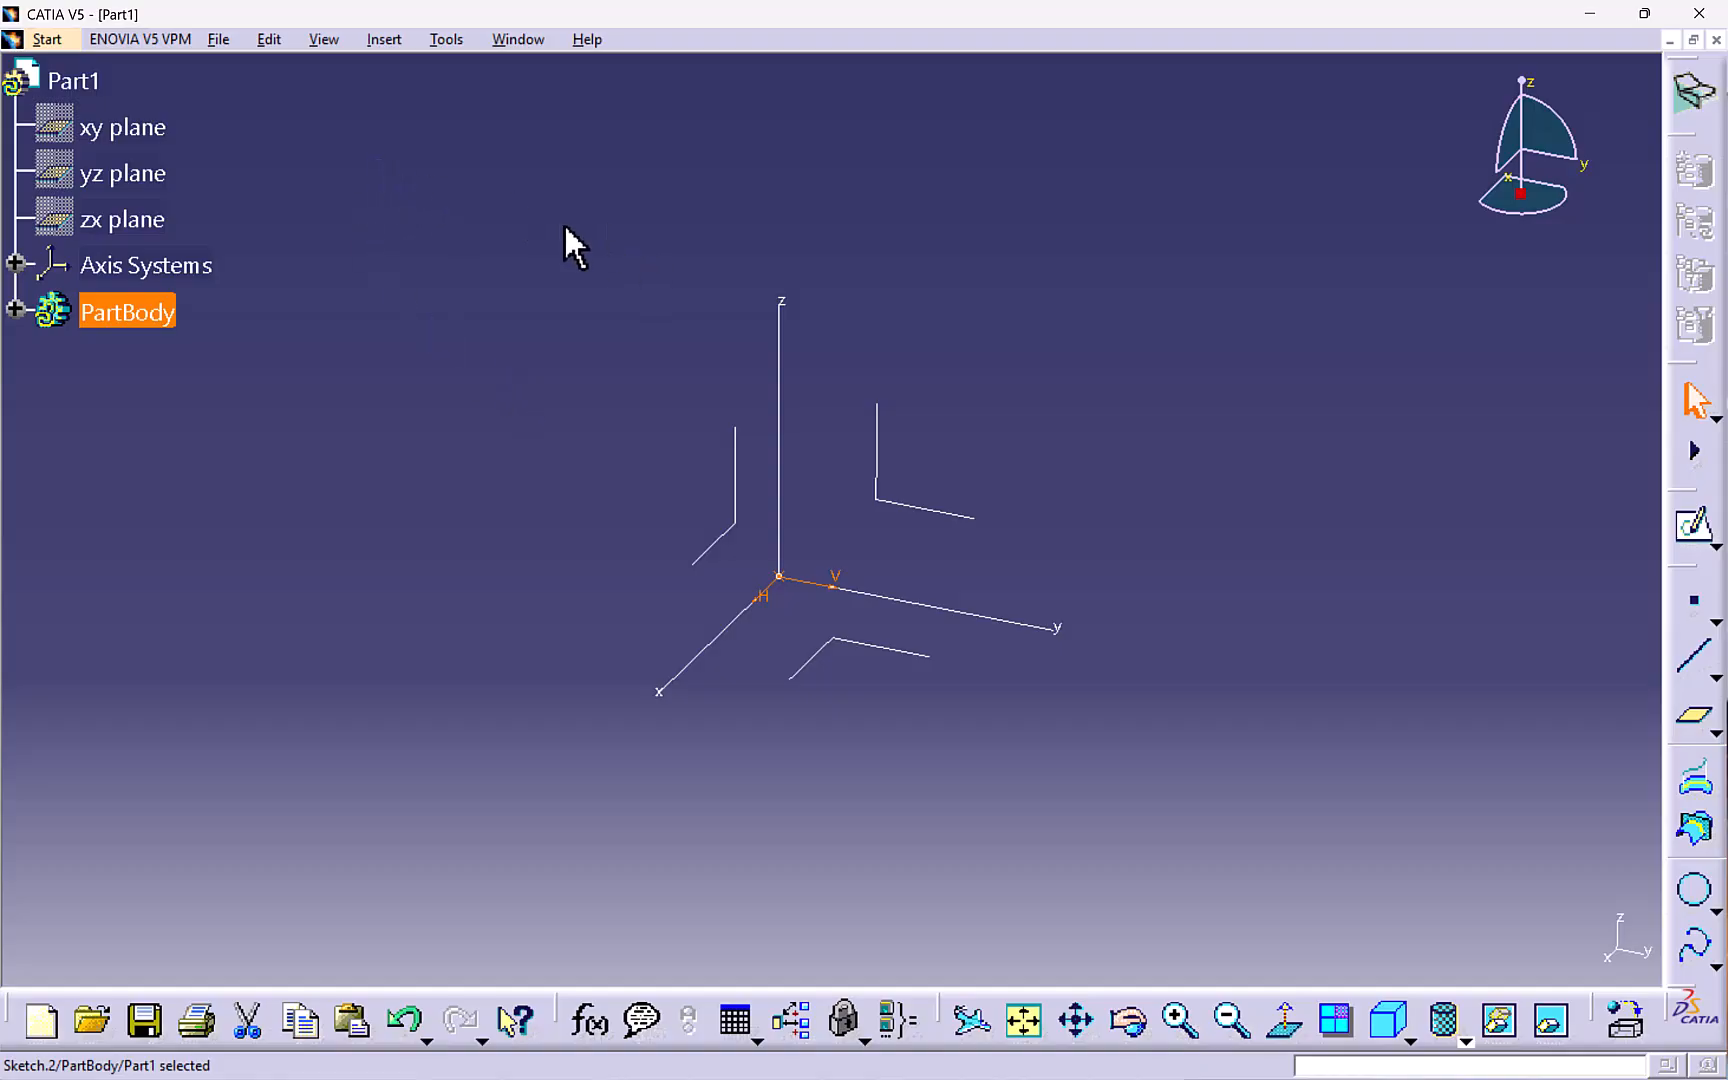
- Start a cylinder surface on the sketch point, directed along the Z axis, with a radius of 40 mm
left_click(383, 39)
mouse_move(431, 326)
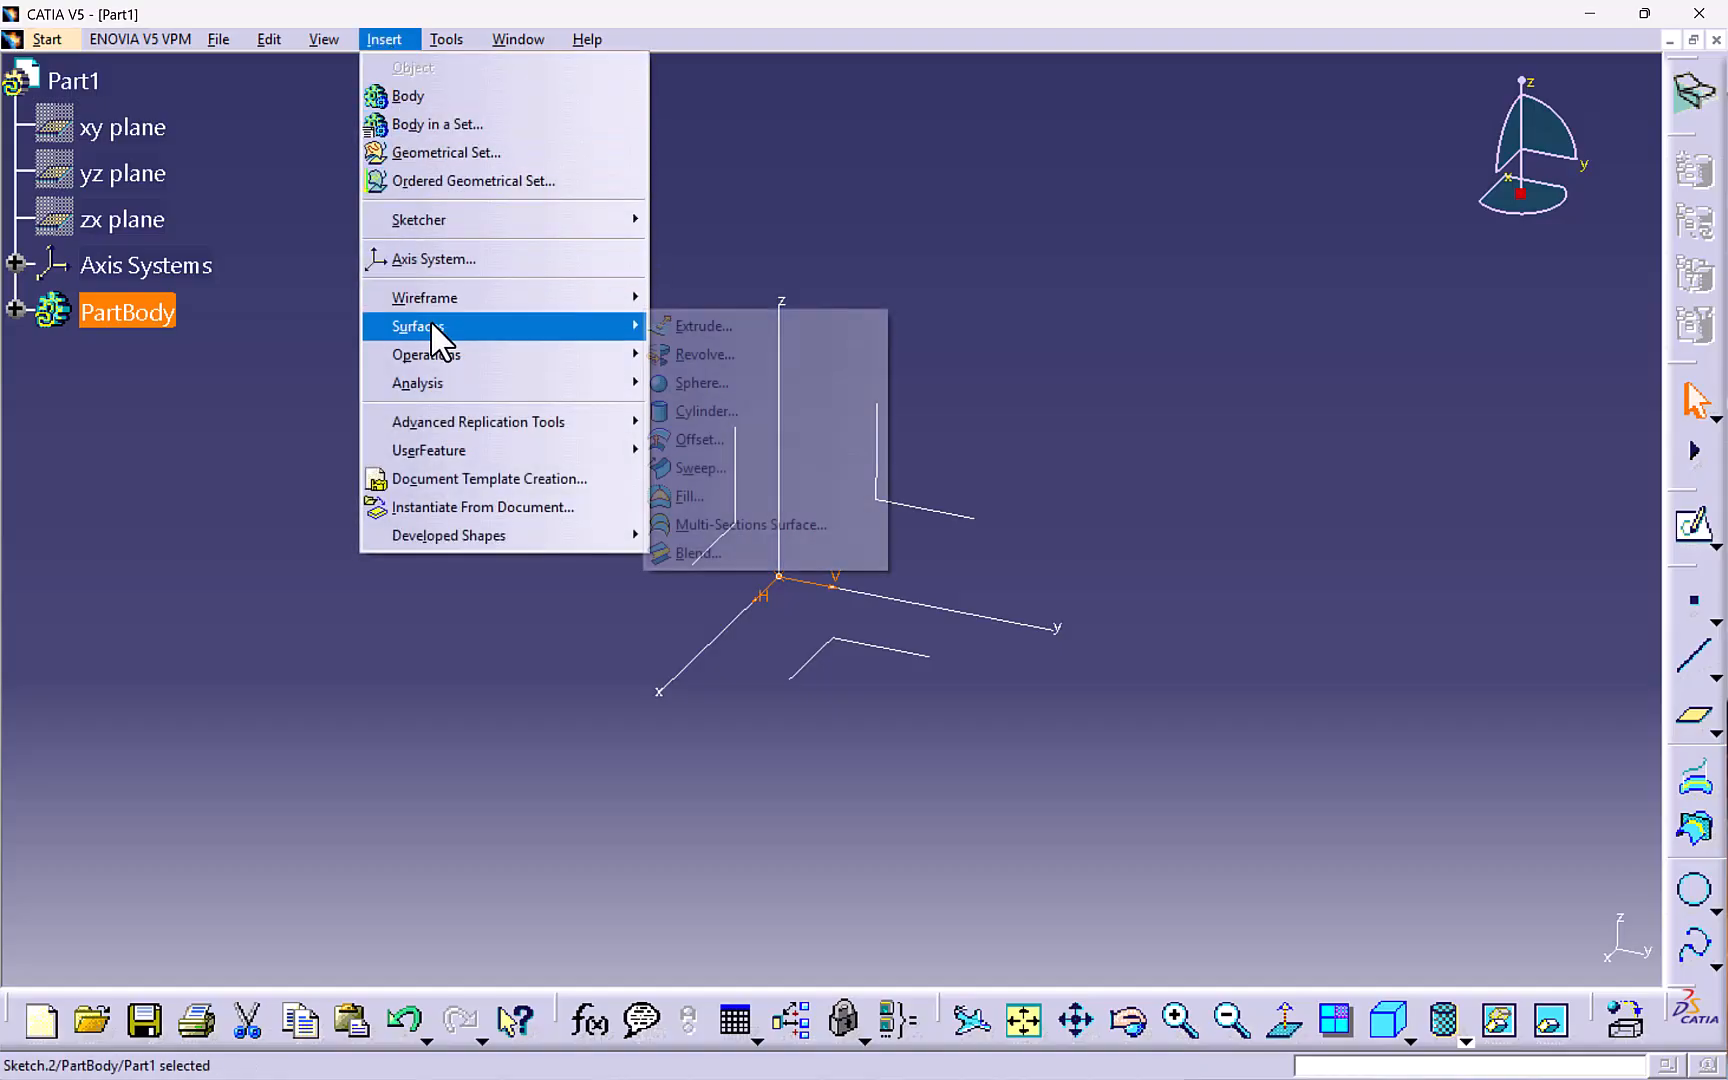
left_click(705, 411)
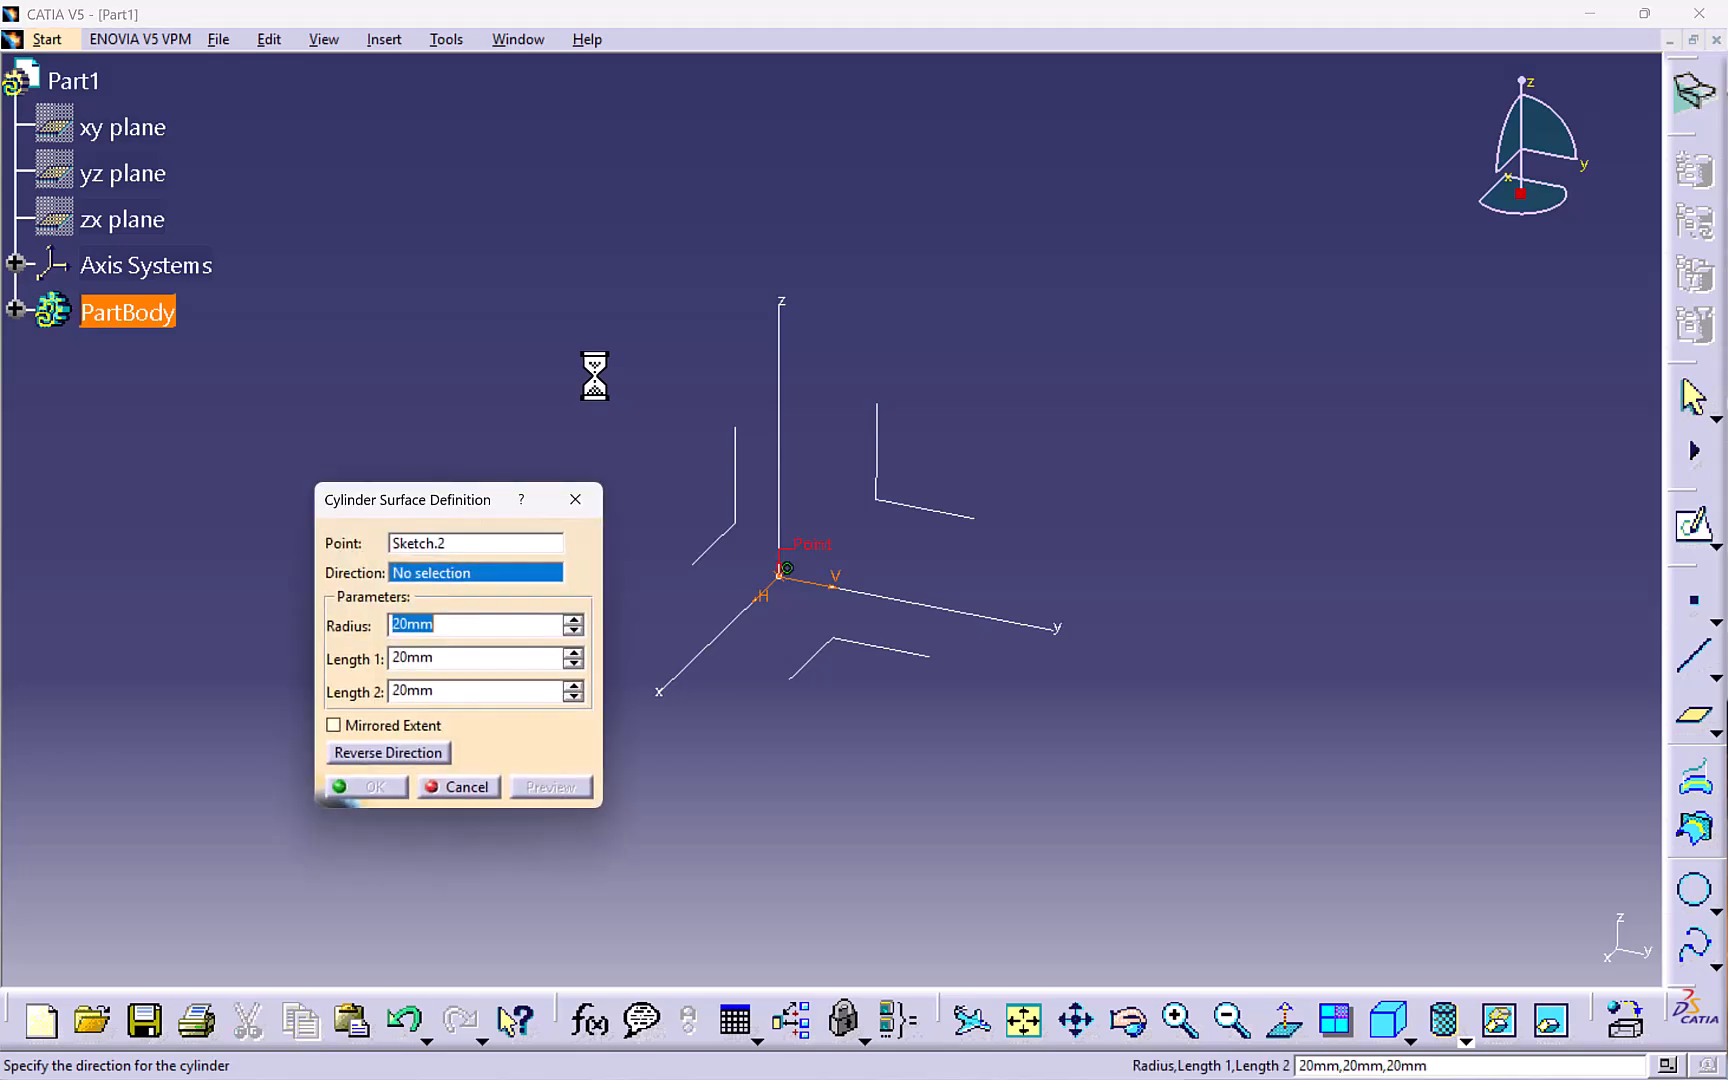
middle_click_drag(643, 450, 695, 435)
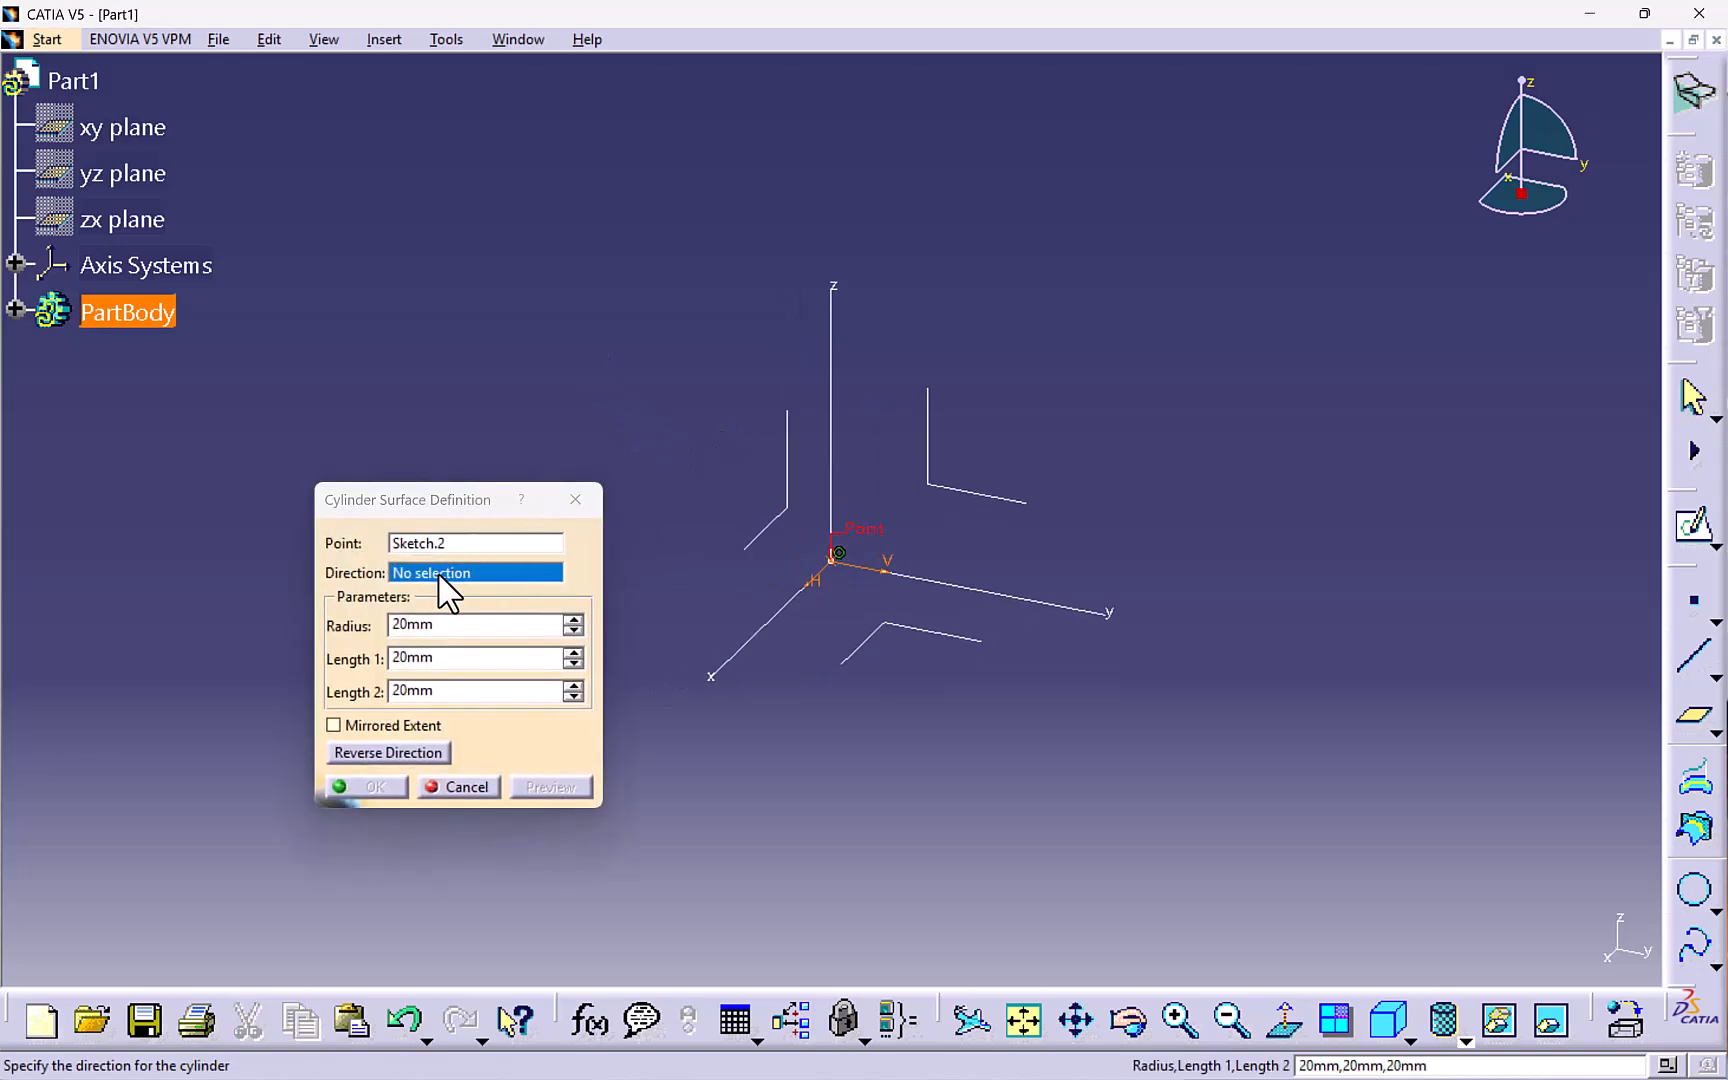
left_click(833, 385)
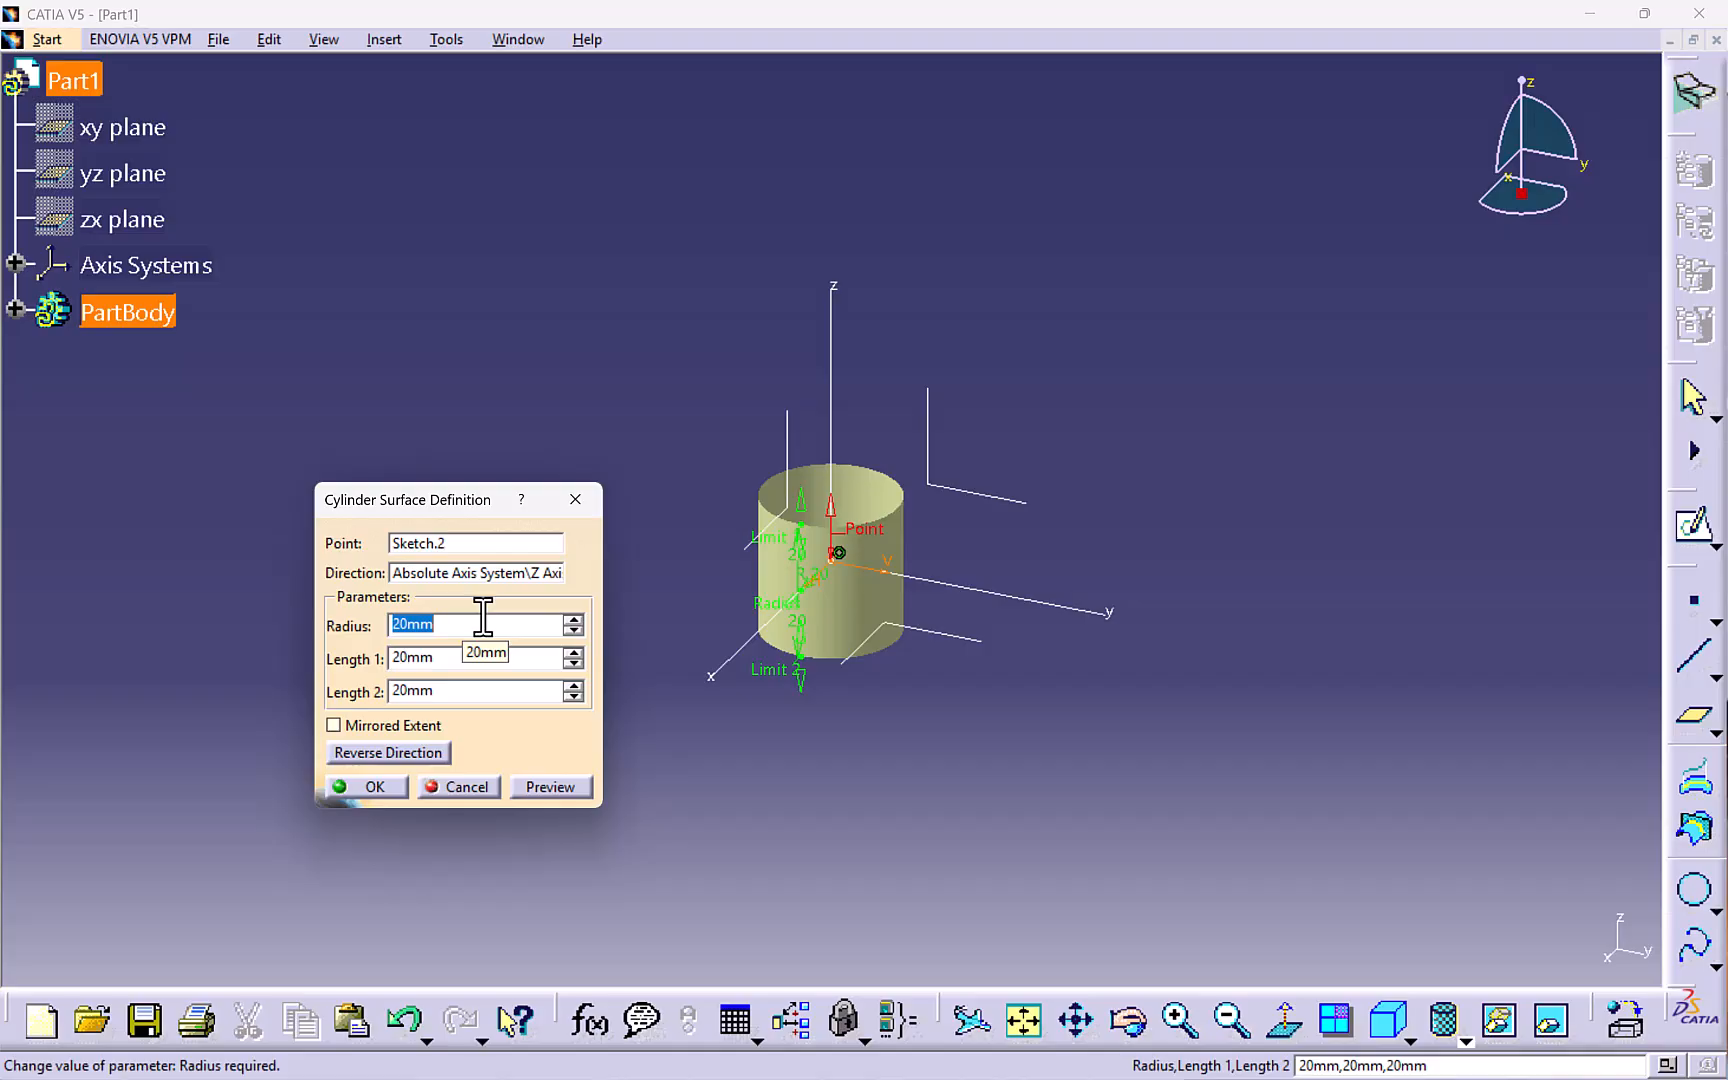
type("40")
key("Tab")
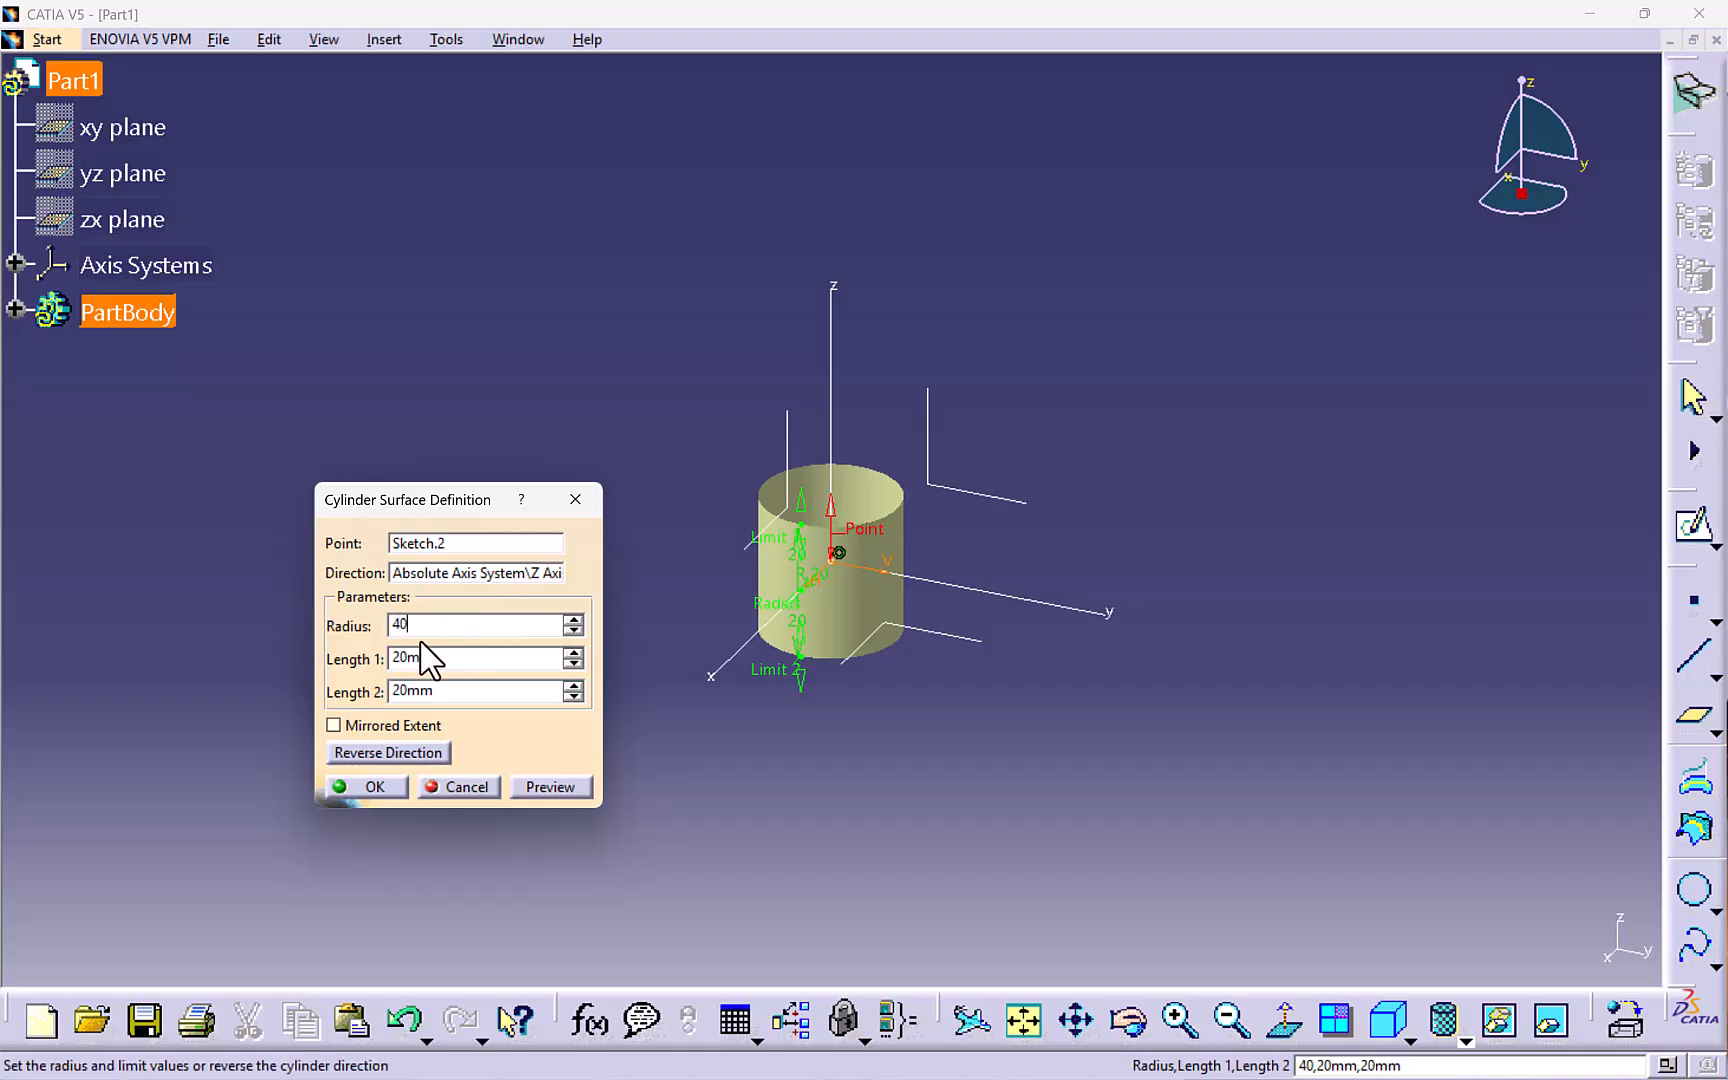
- Set the cylinder's Length 1 to 40 mm and Length 2 to 0, and confirm
left_click_drag(451, 660, 368, 664)
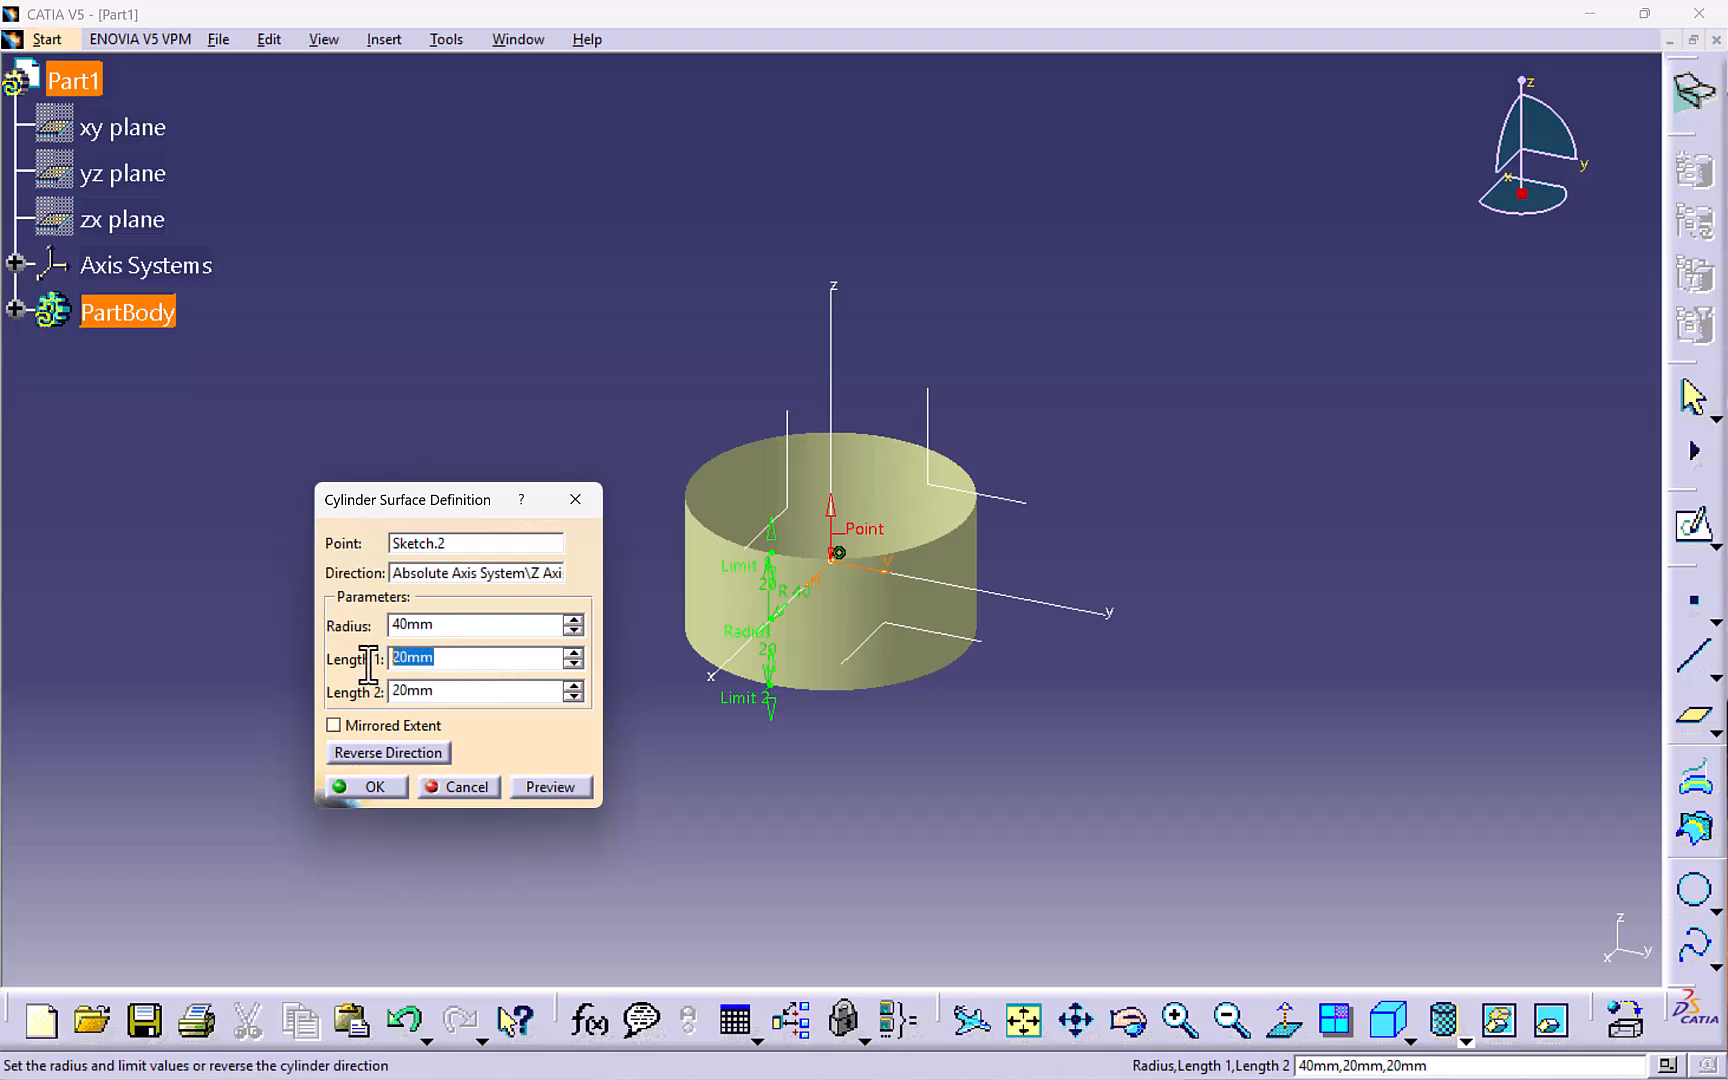
type("40")
left_click(444, 694)
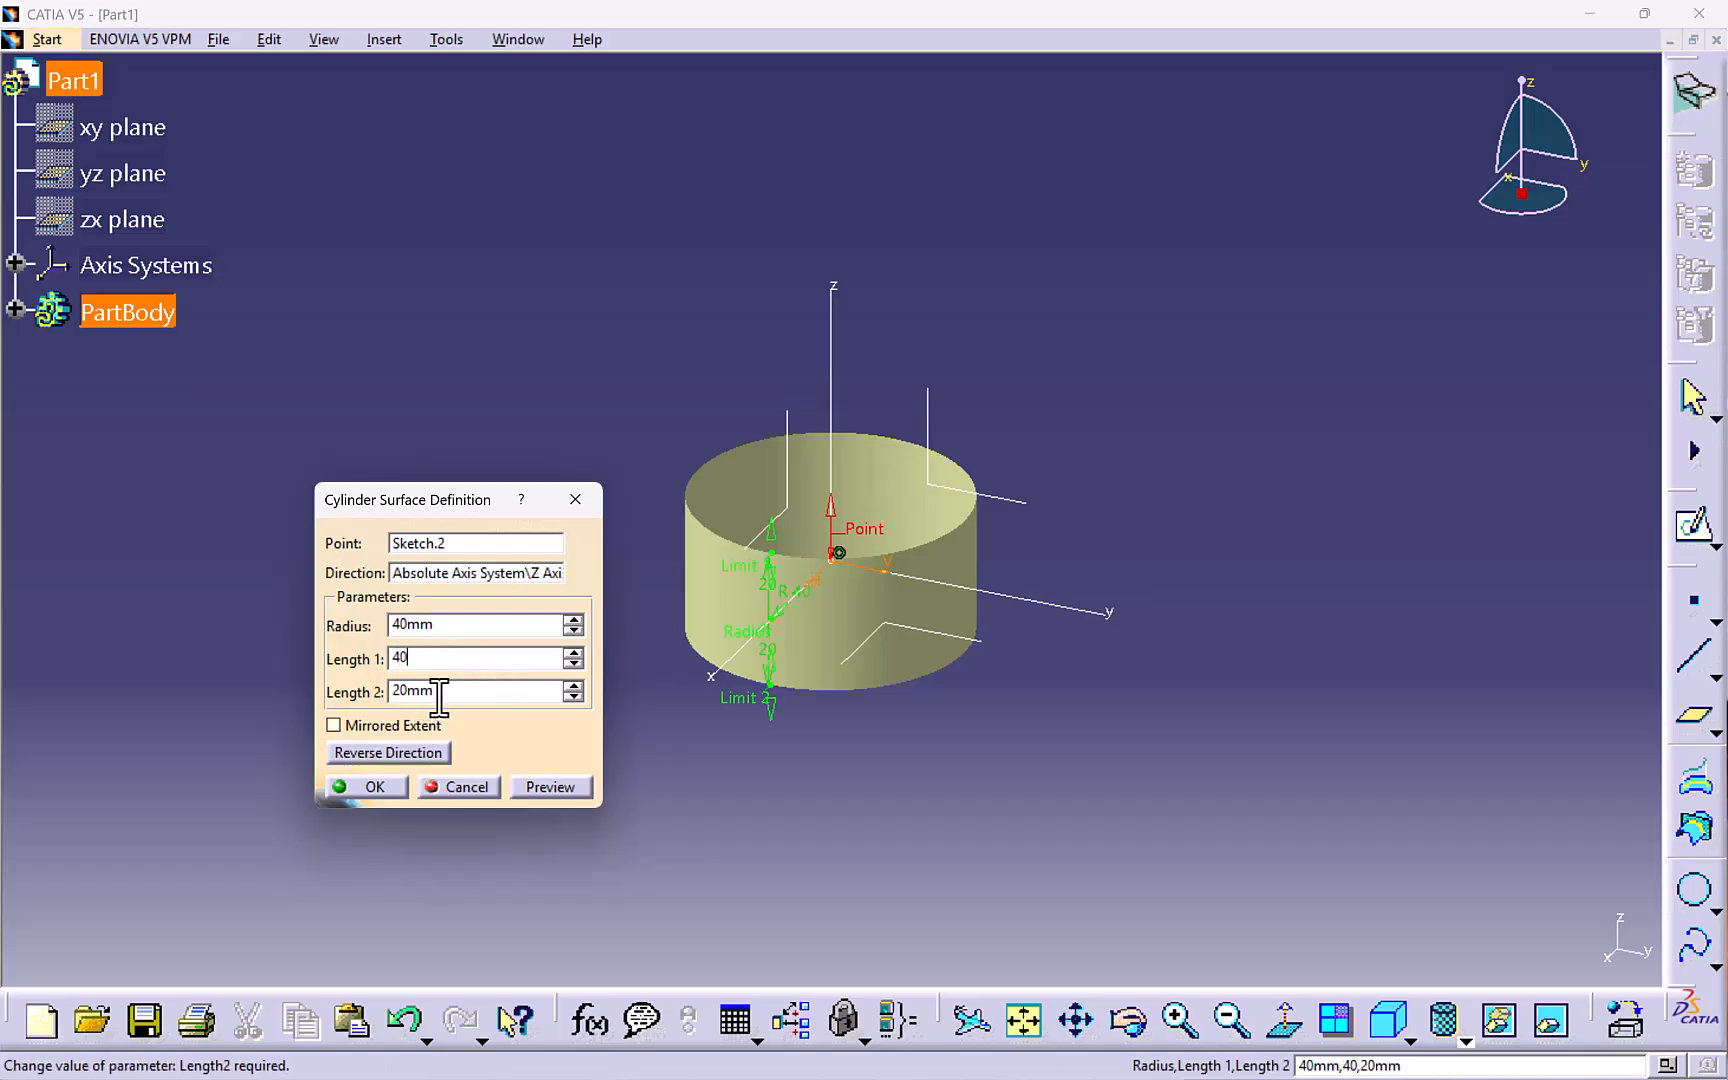
left_click_drag(455, 694, 326, 697)
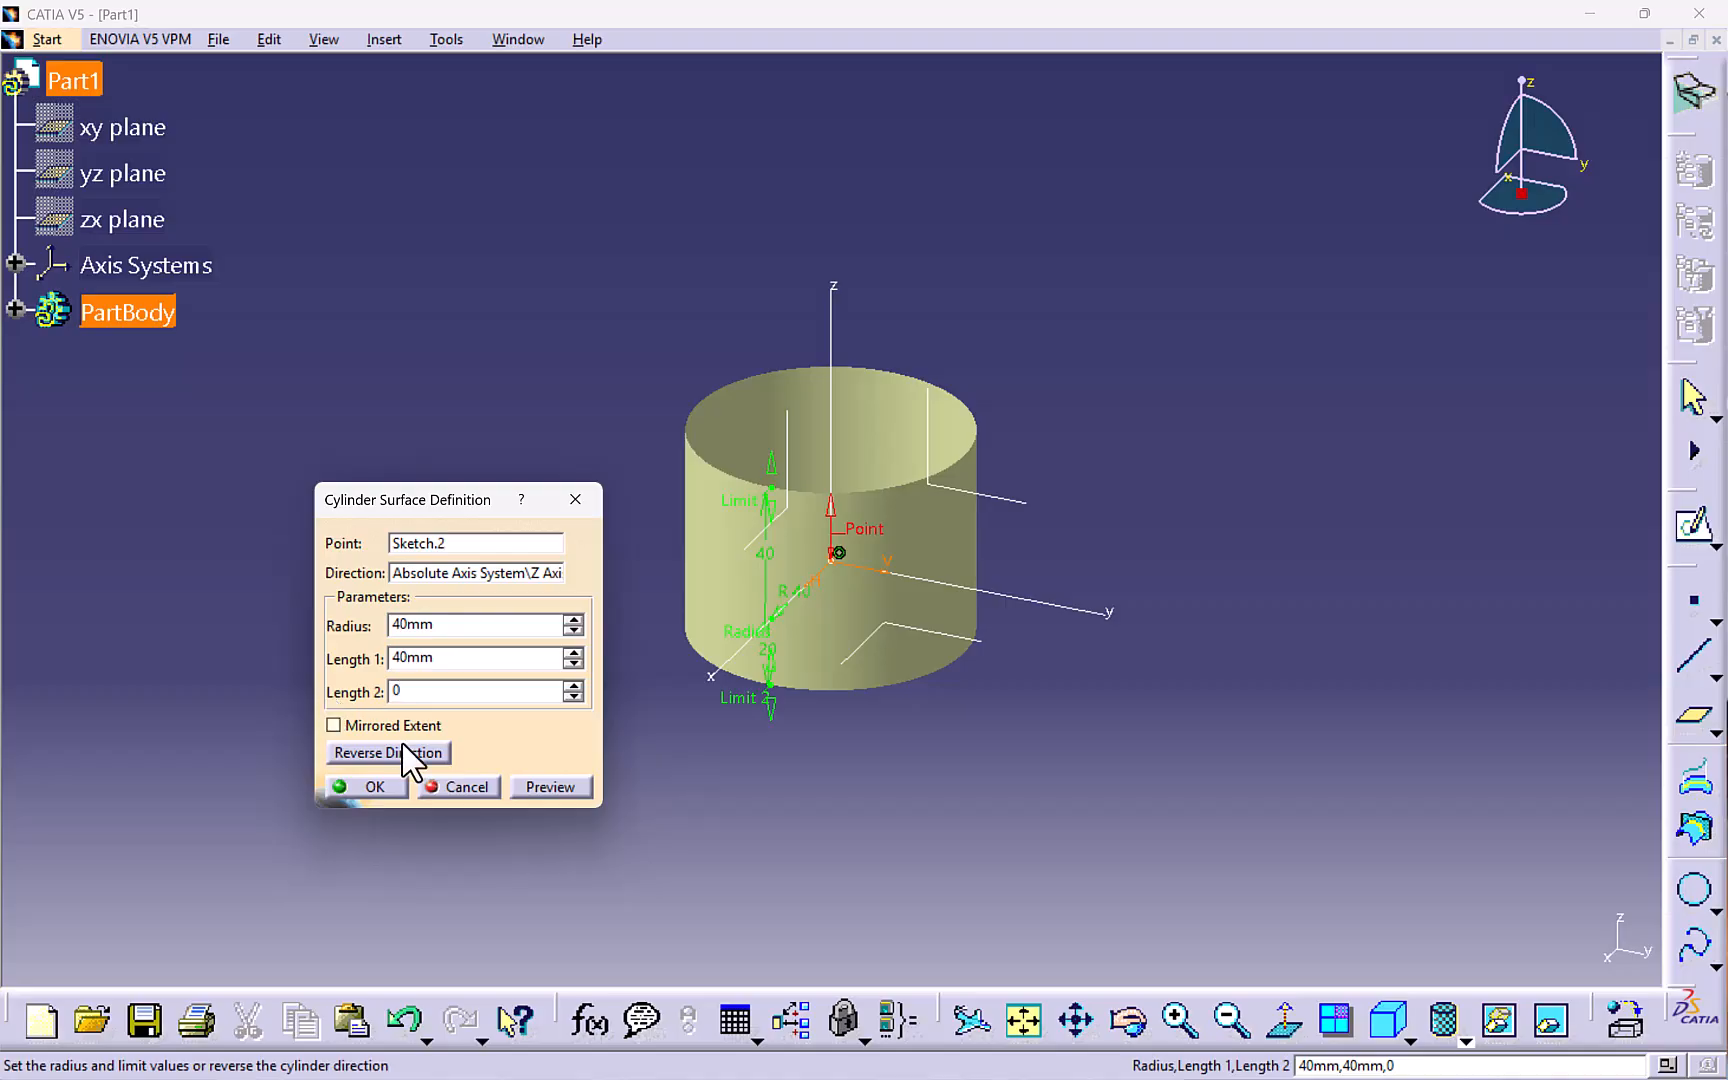
left_click(366, 788)
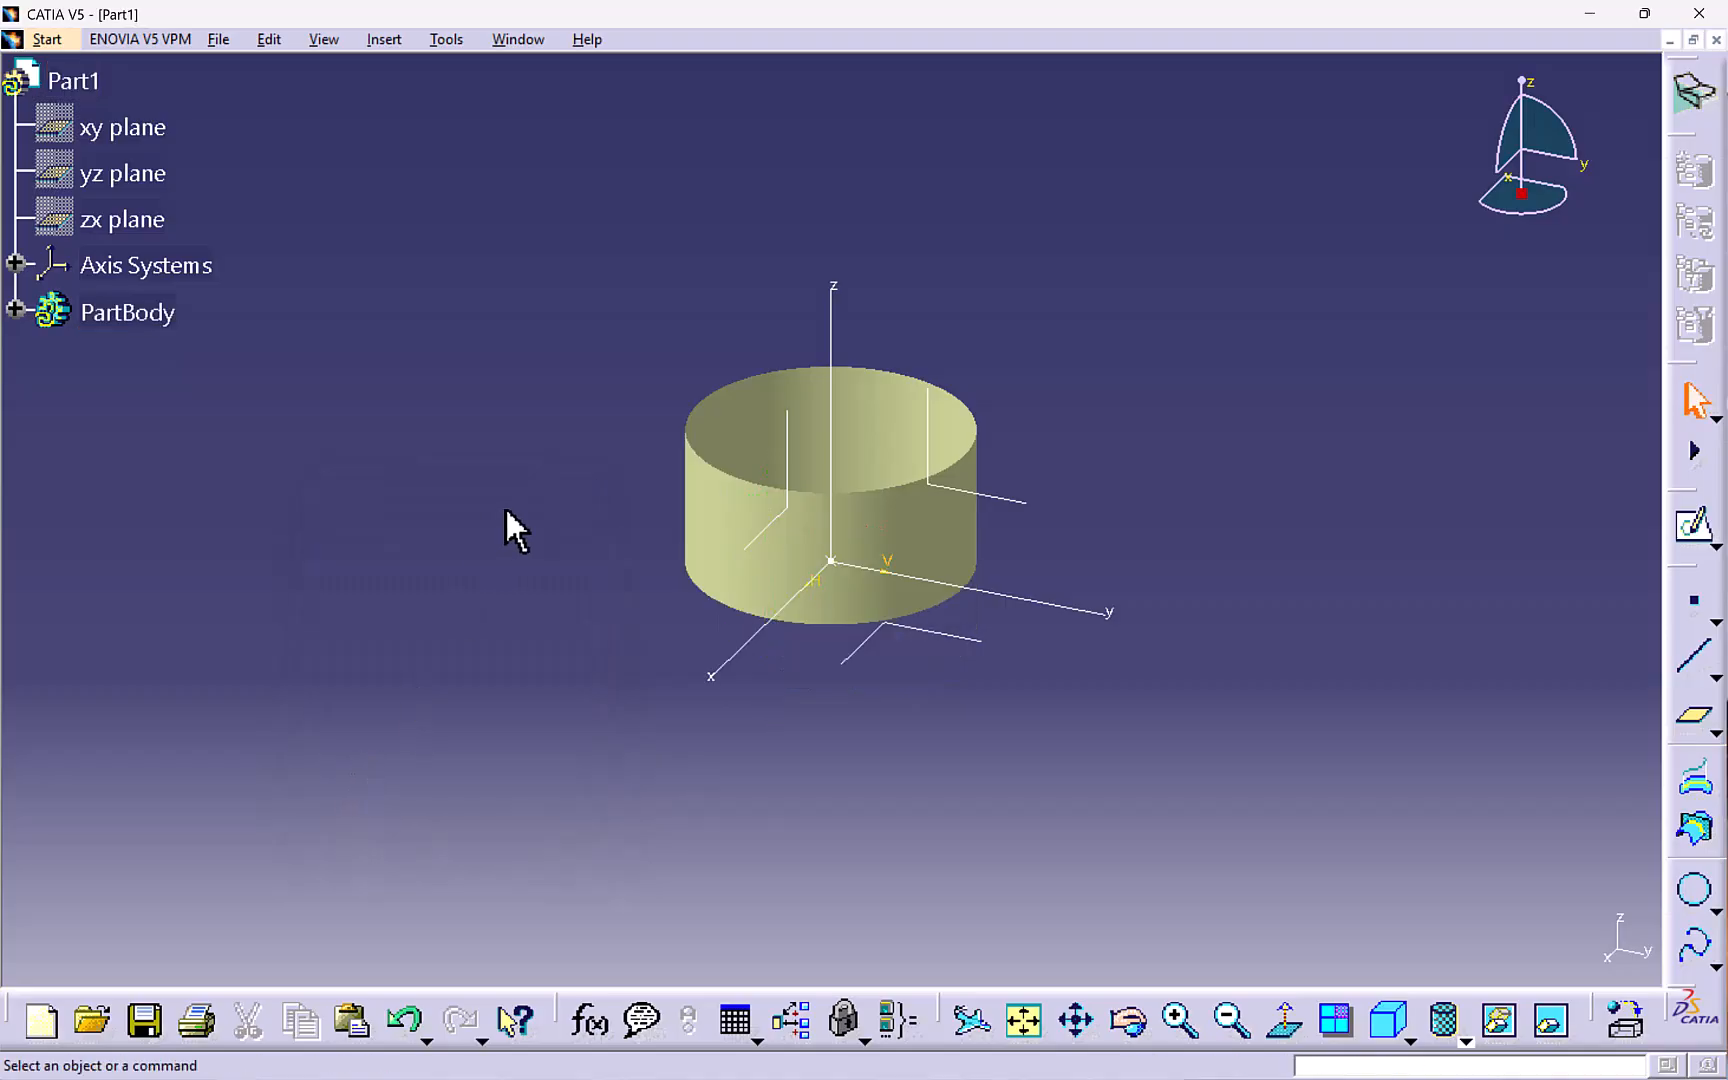
- Start an On surface point on the cylinder's side face
middle_click_drag(505, 506, 516, 501)
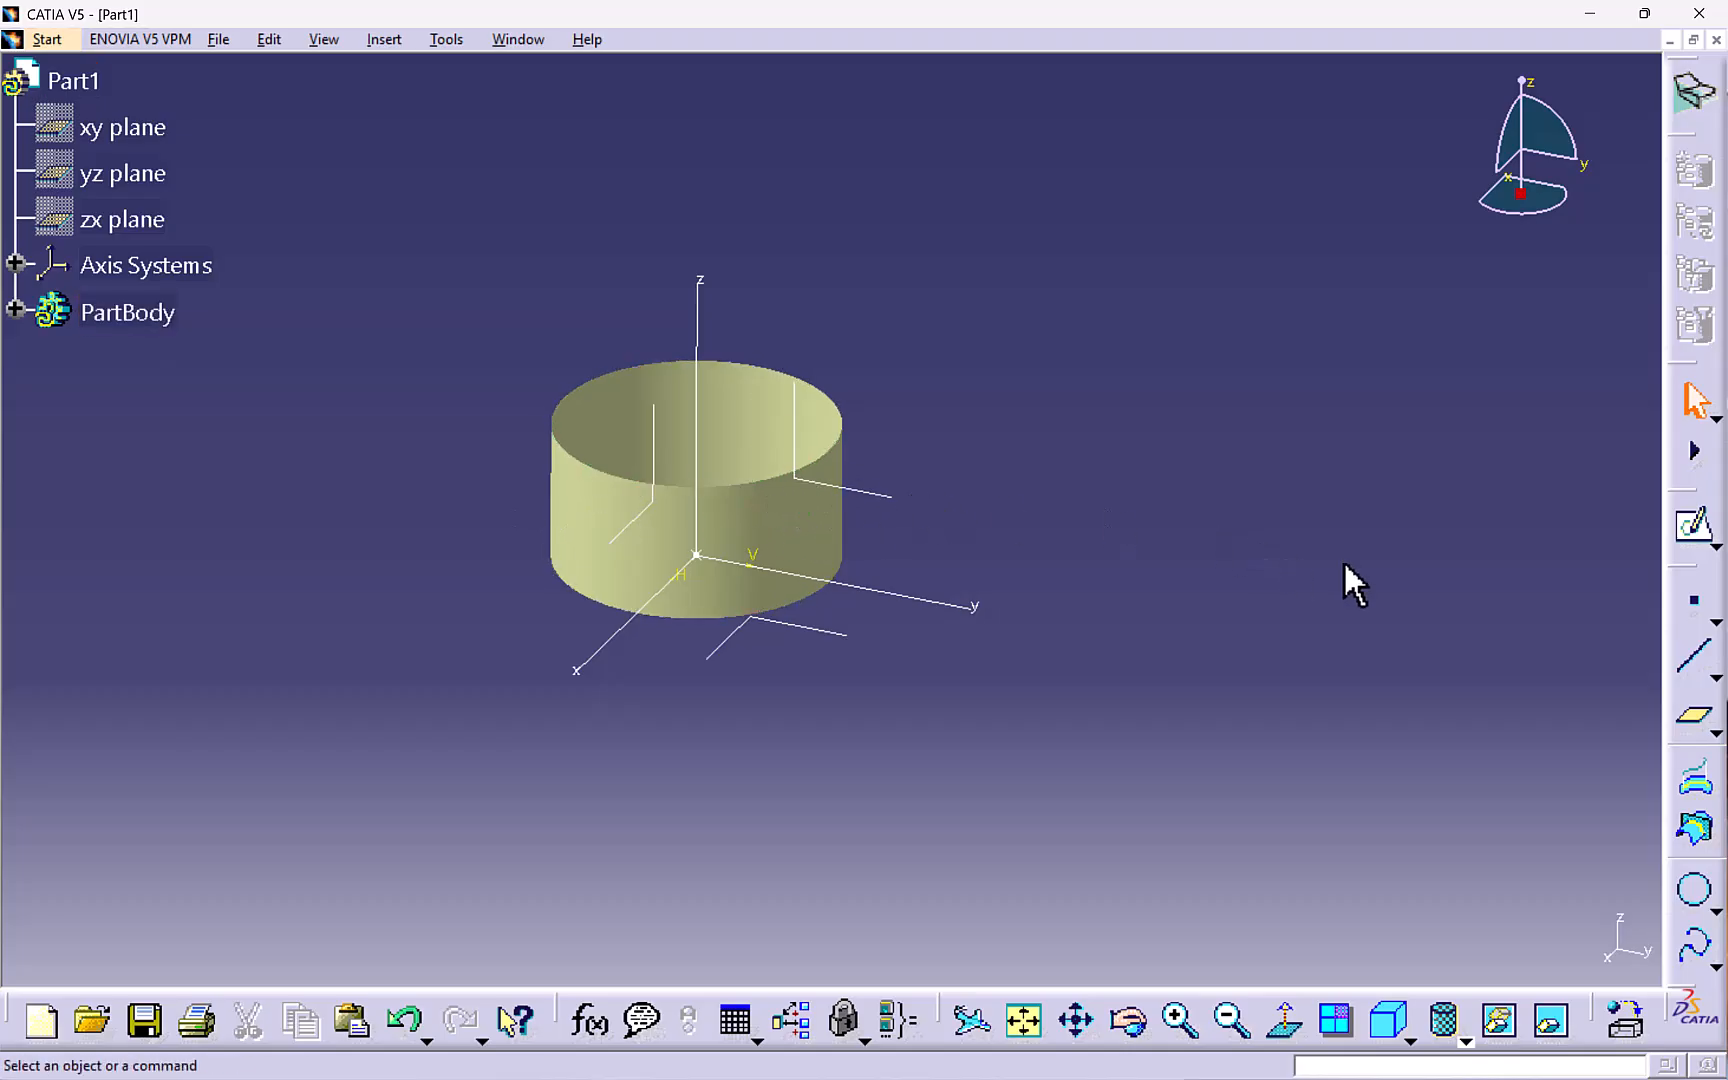
left_click(1694, 601)
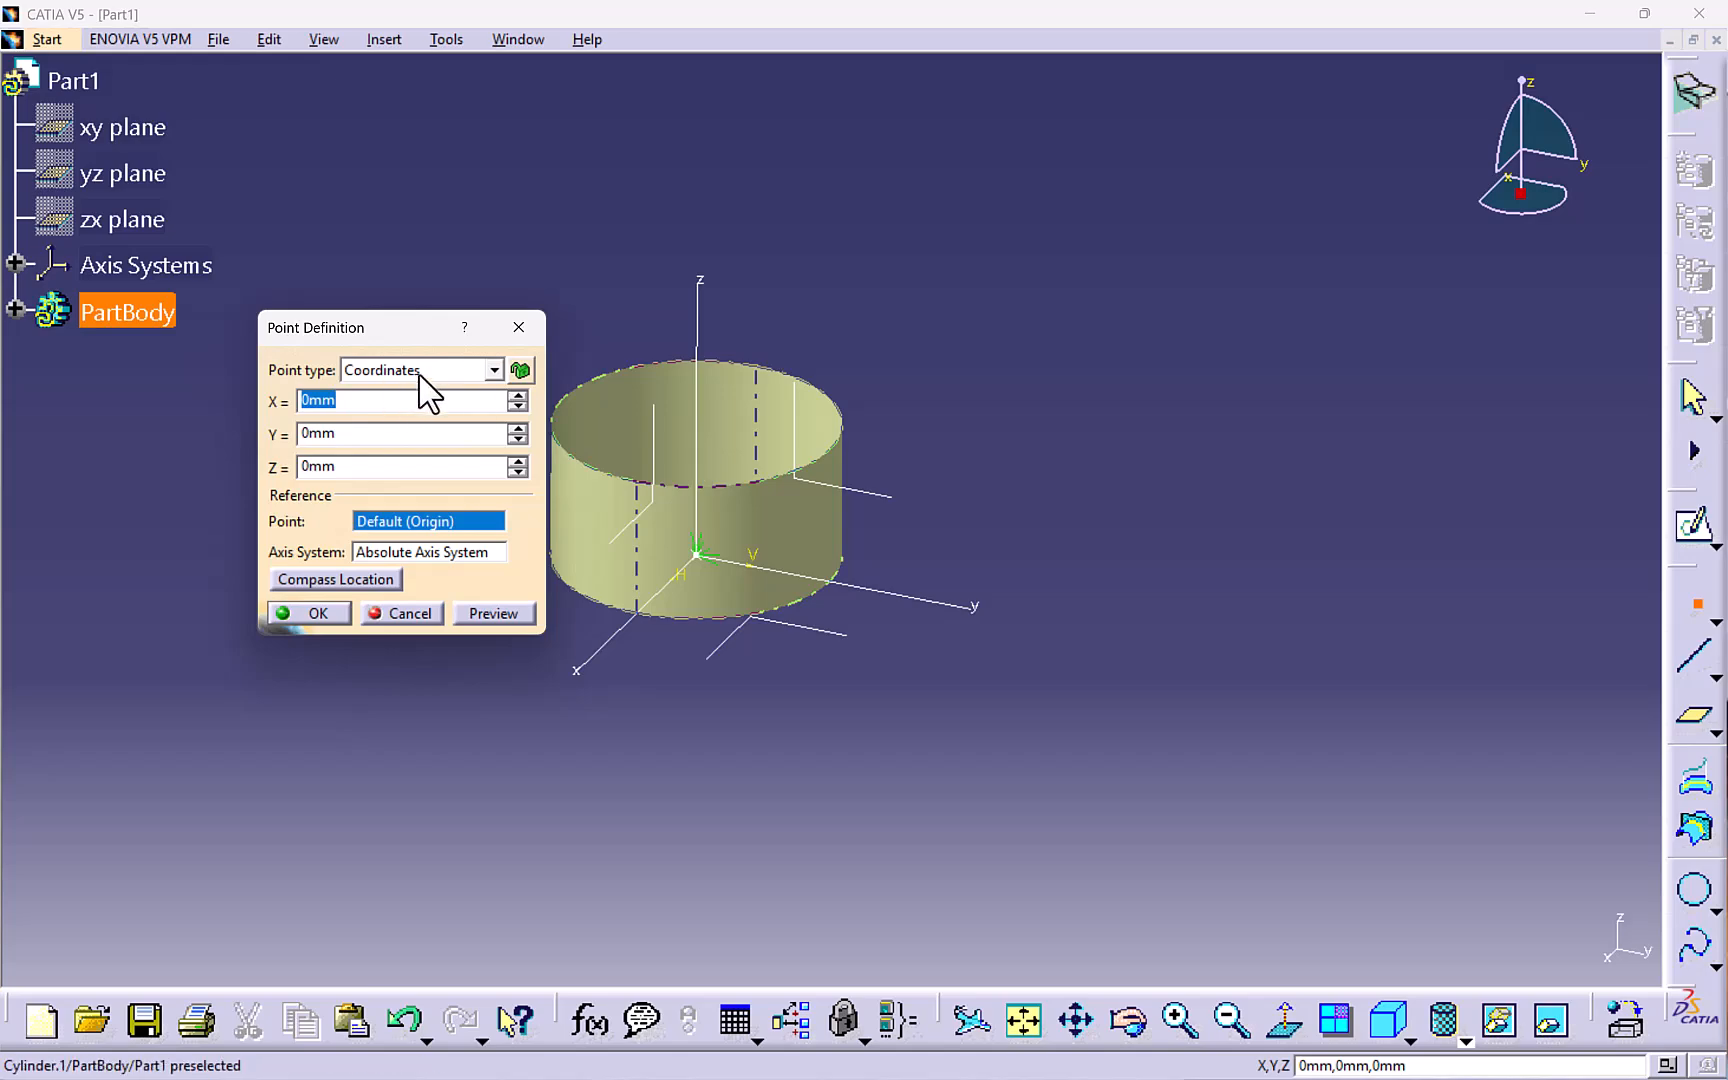
left_click(422, 372)
left_click(410, 447)
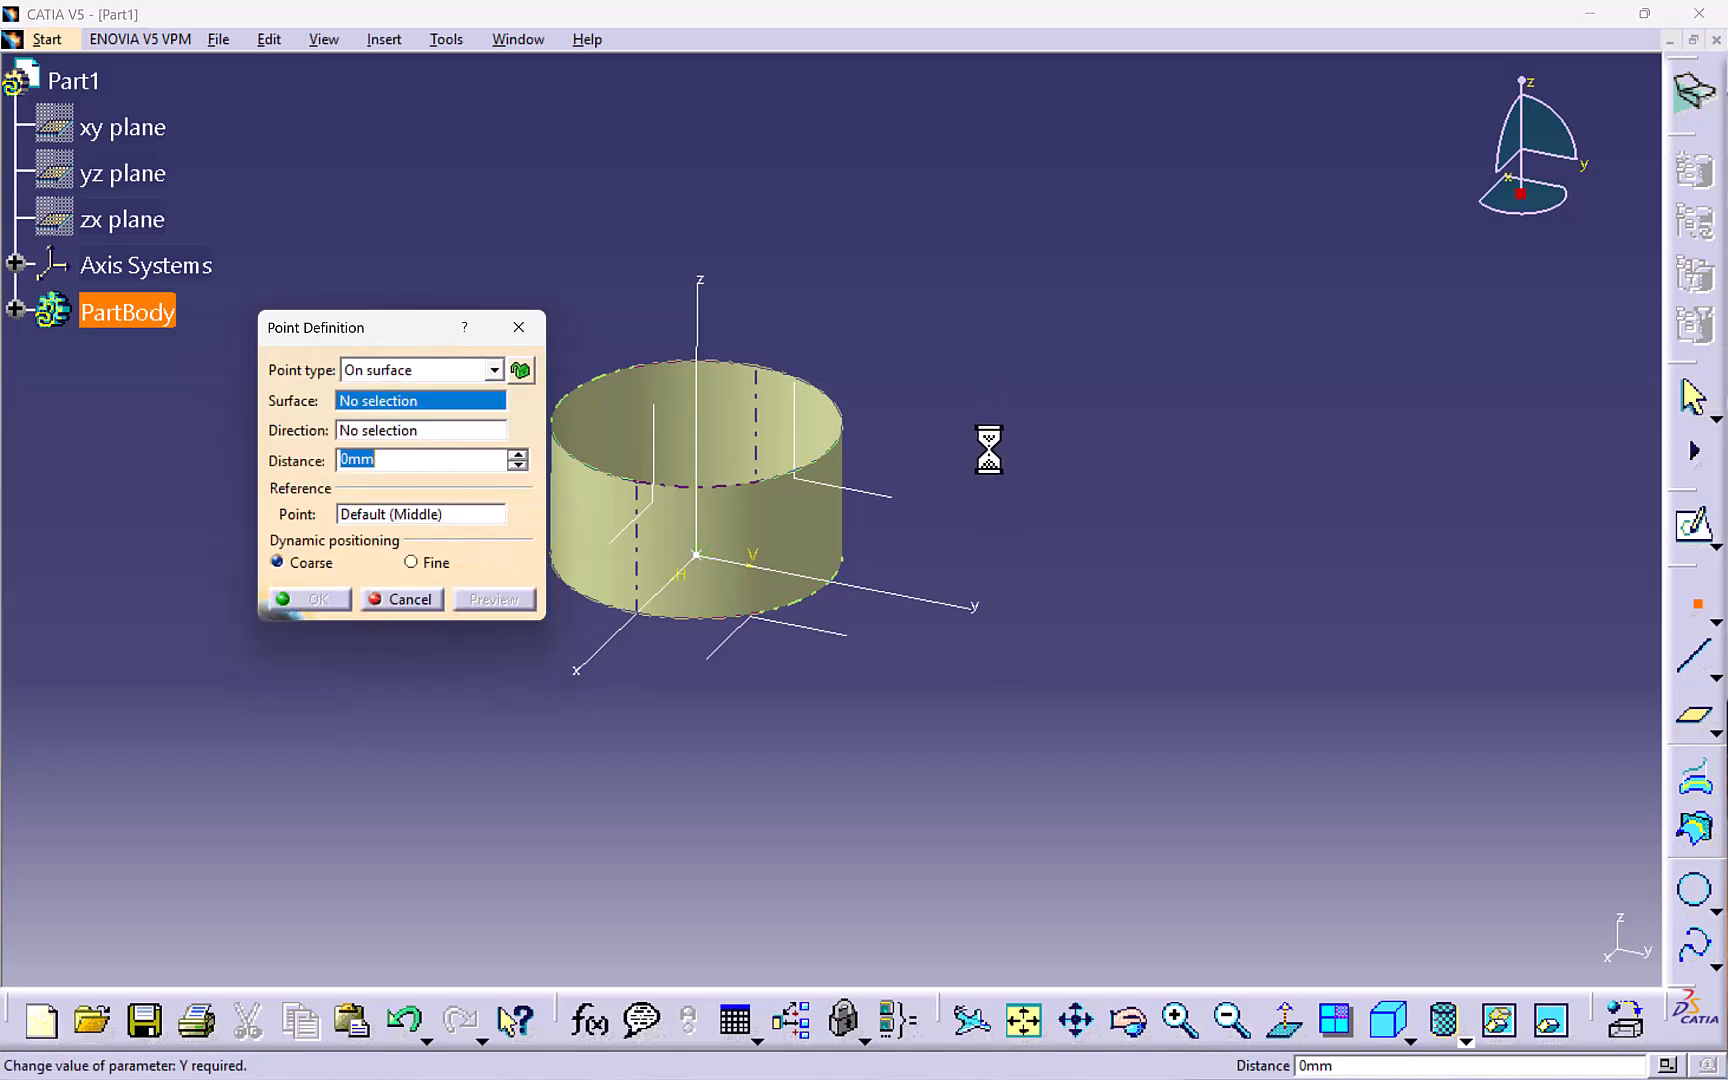
left_click(811, 530)
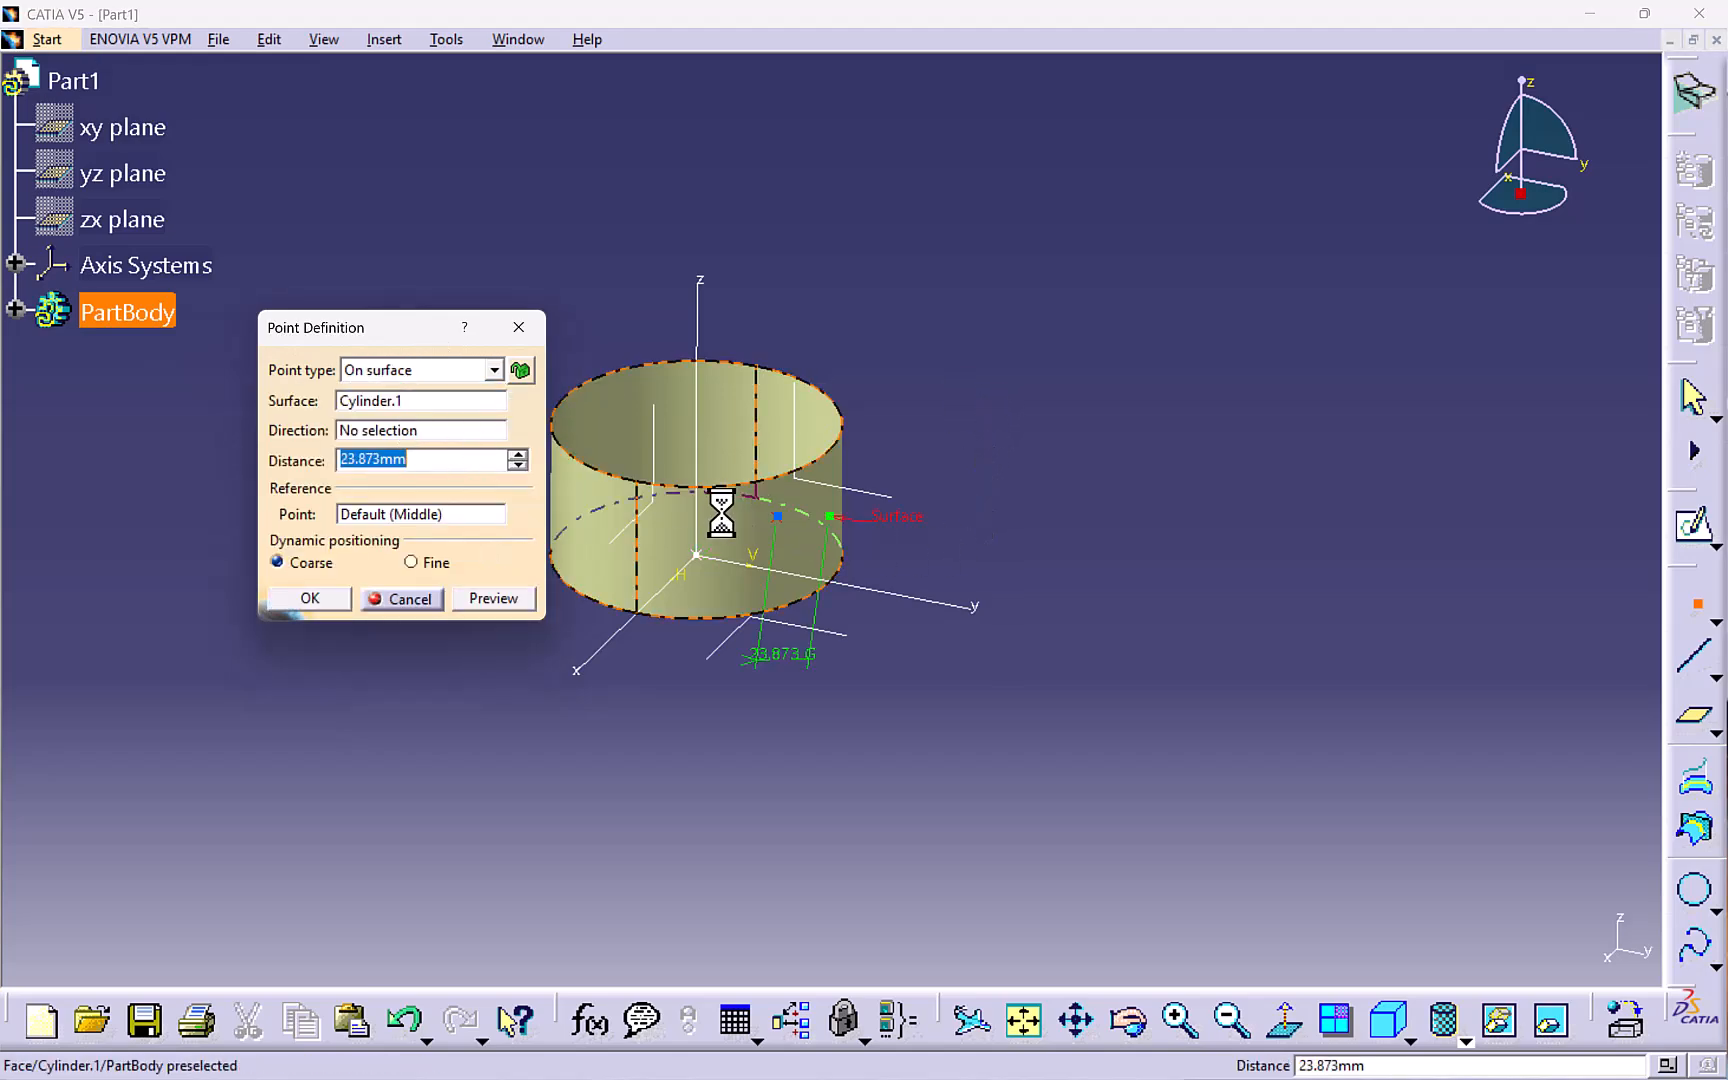
- Set the point's direction to Z Component and its distance to -16 mm, and confirm
right_click(428, 433)
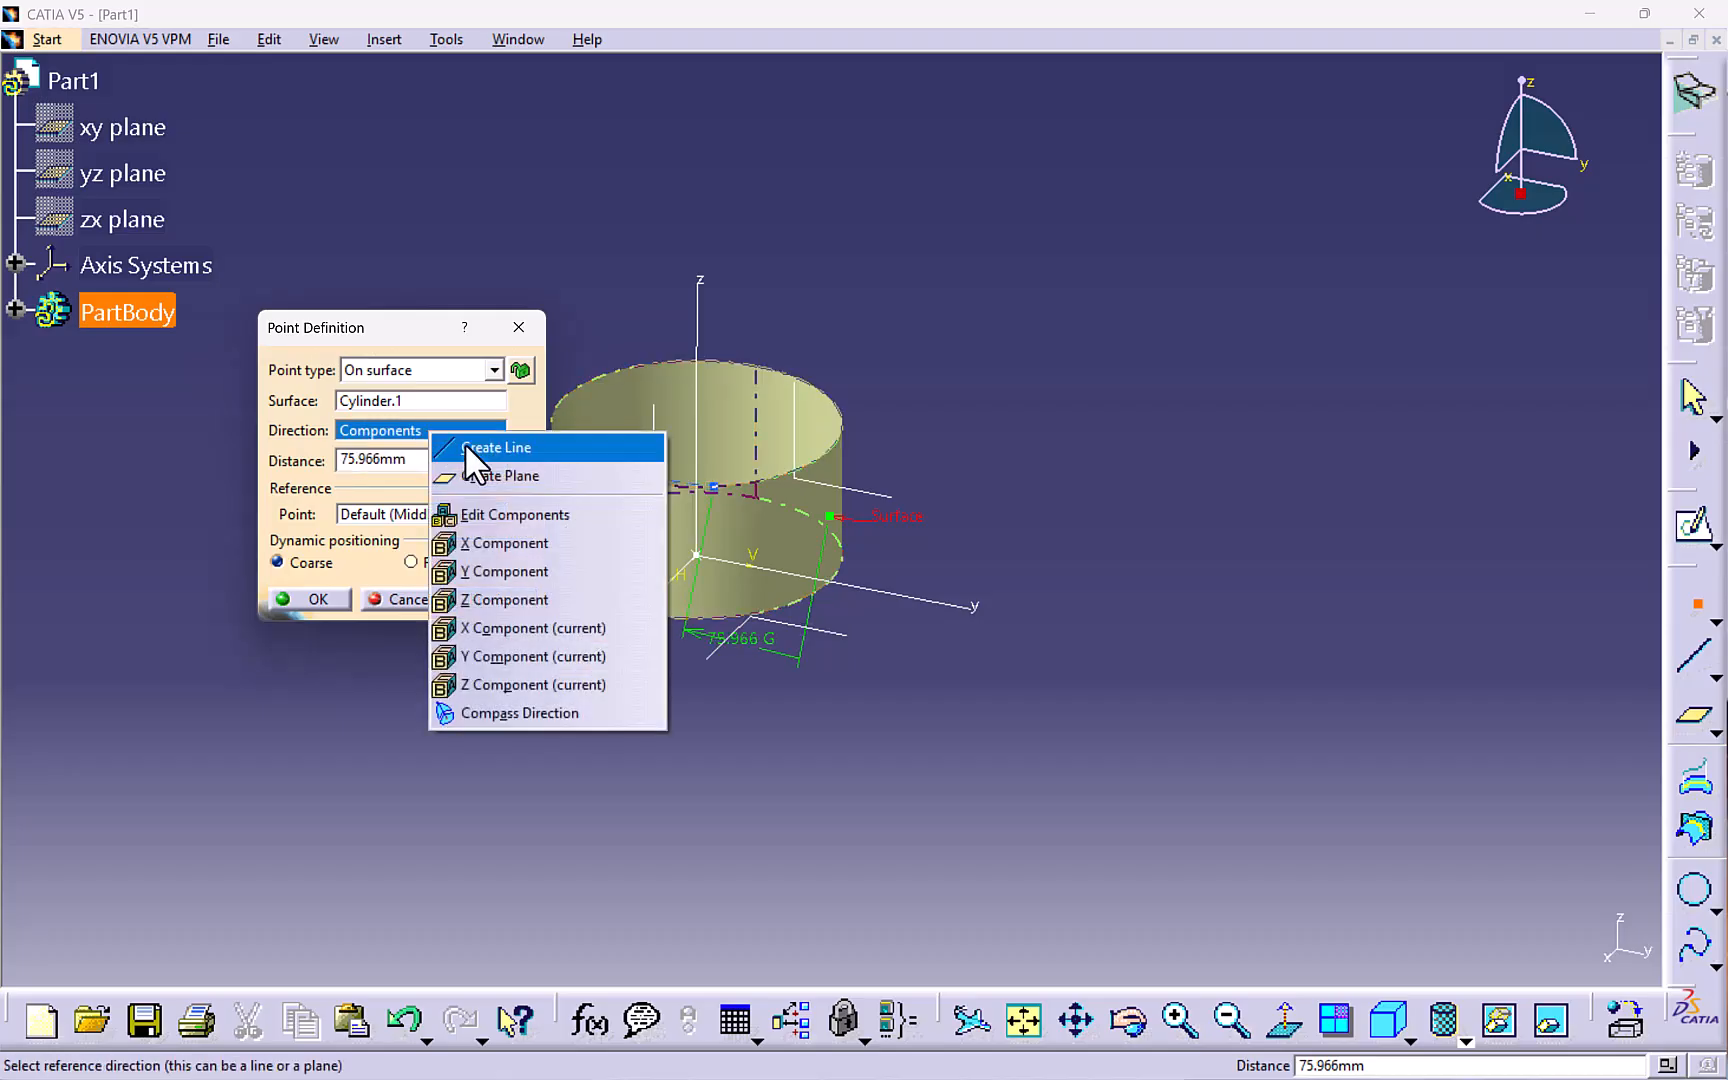
left_click(501, 597)
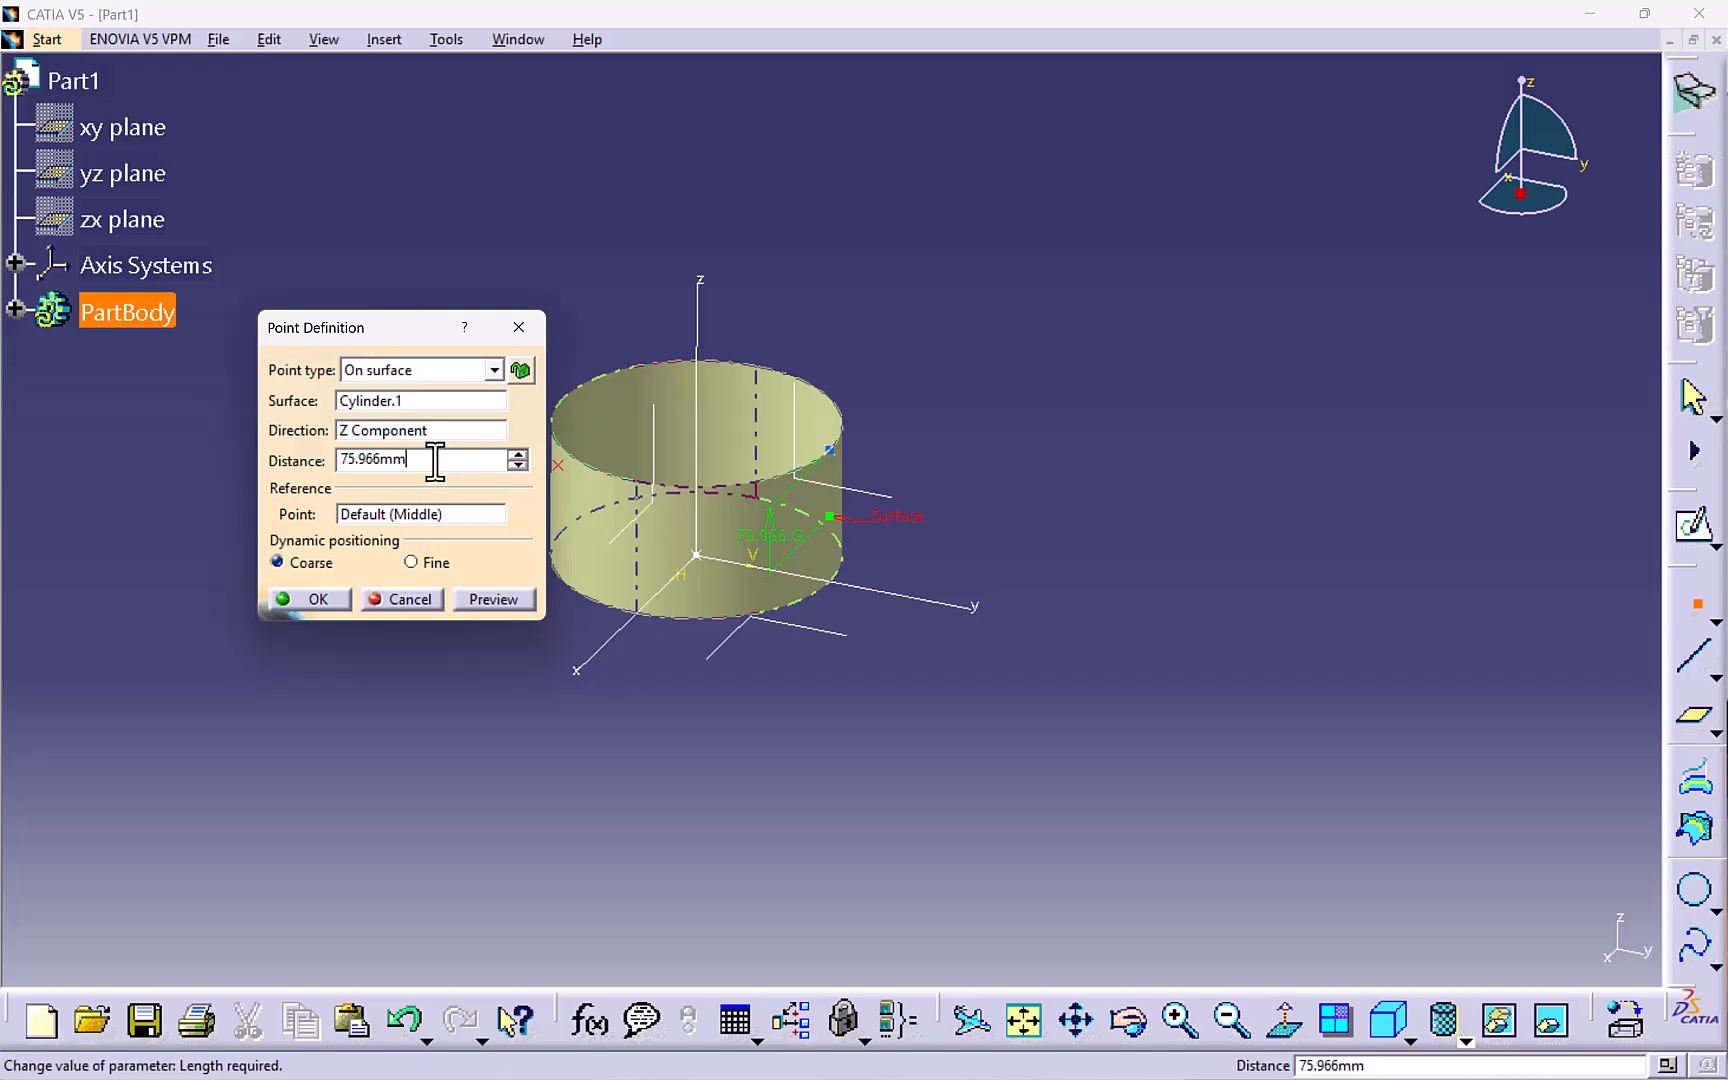
left_click_drag(435, 461, 330, 466)
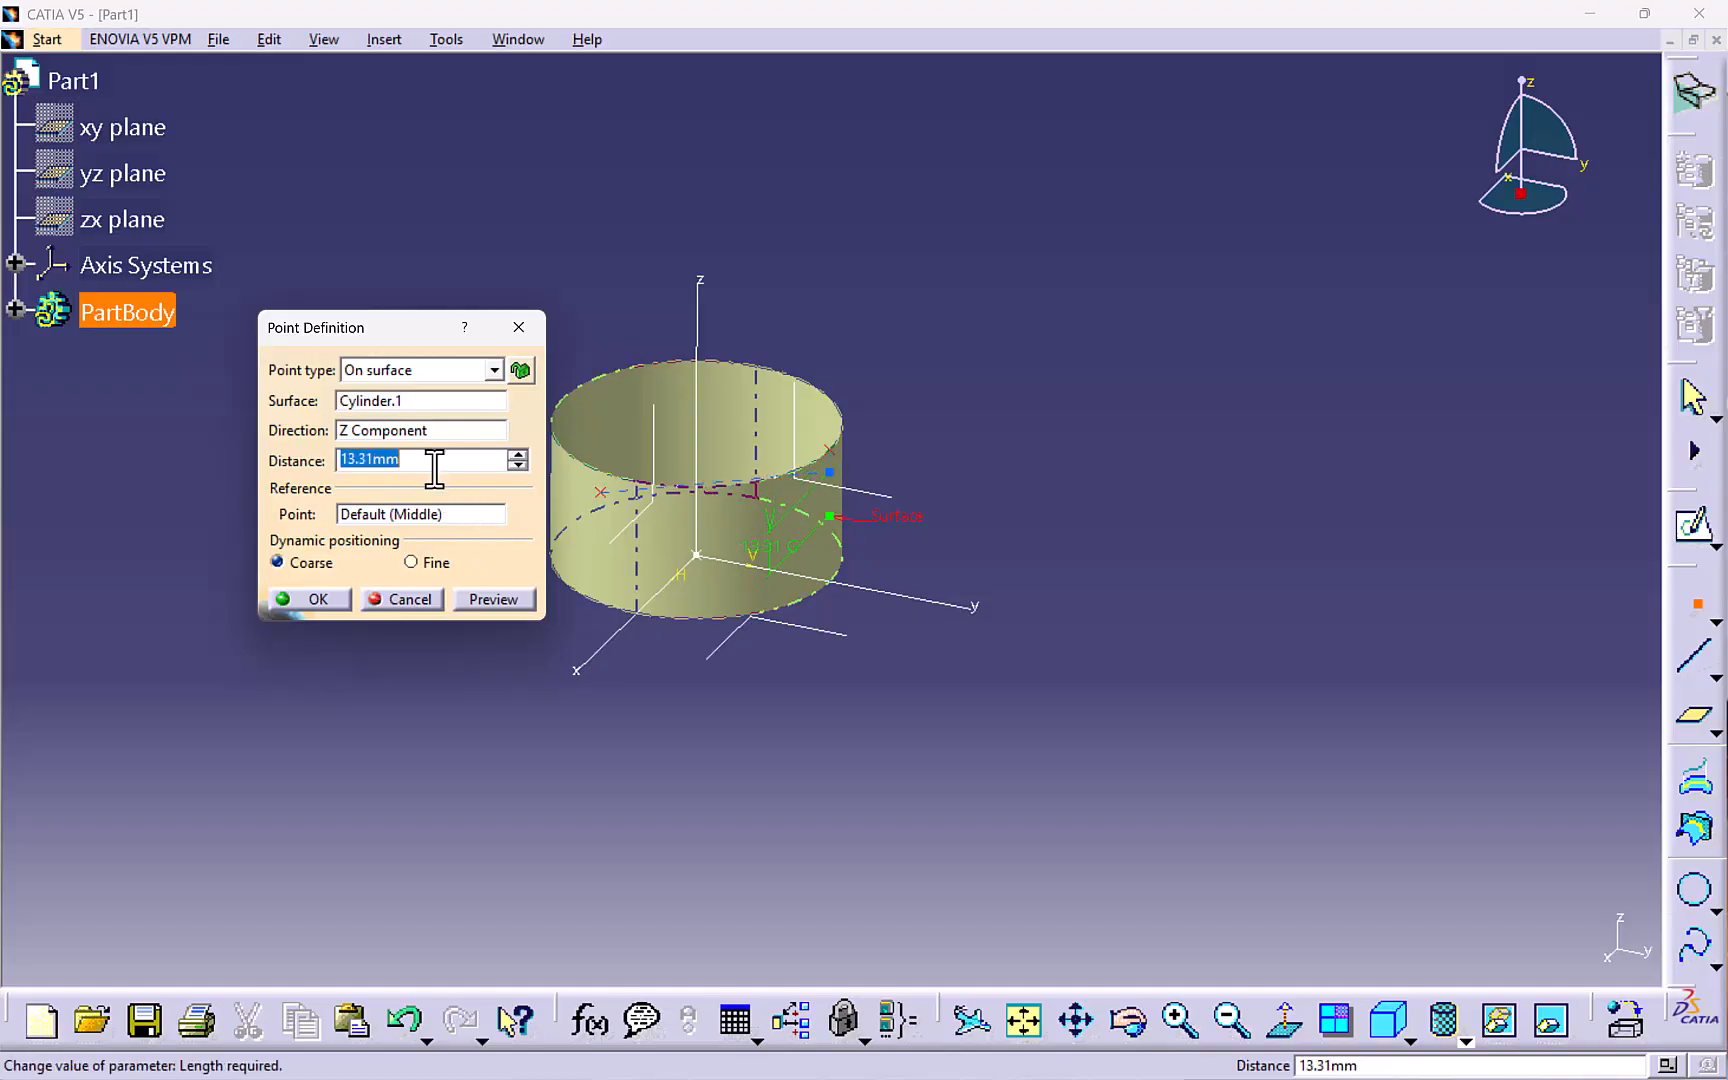
type("-16")
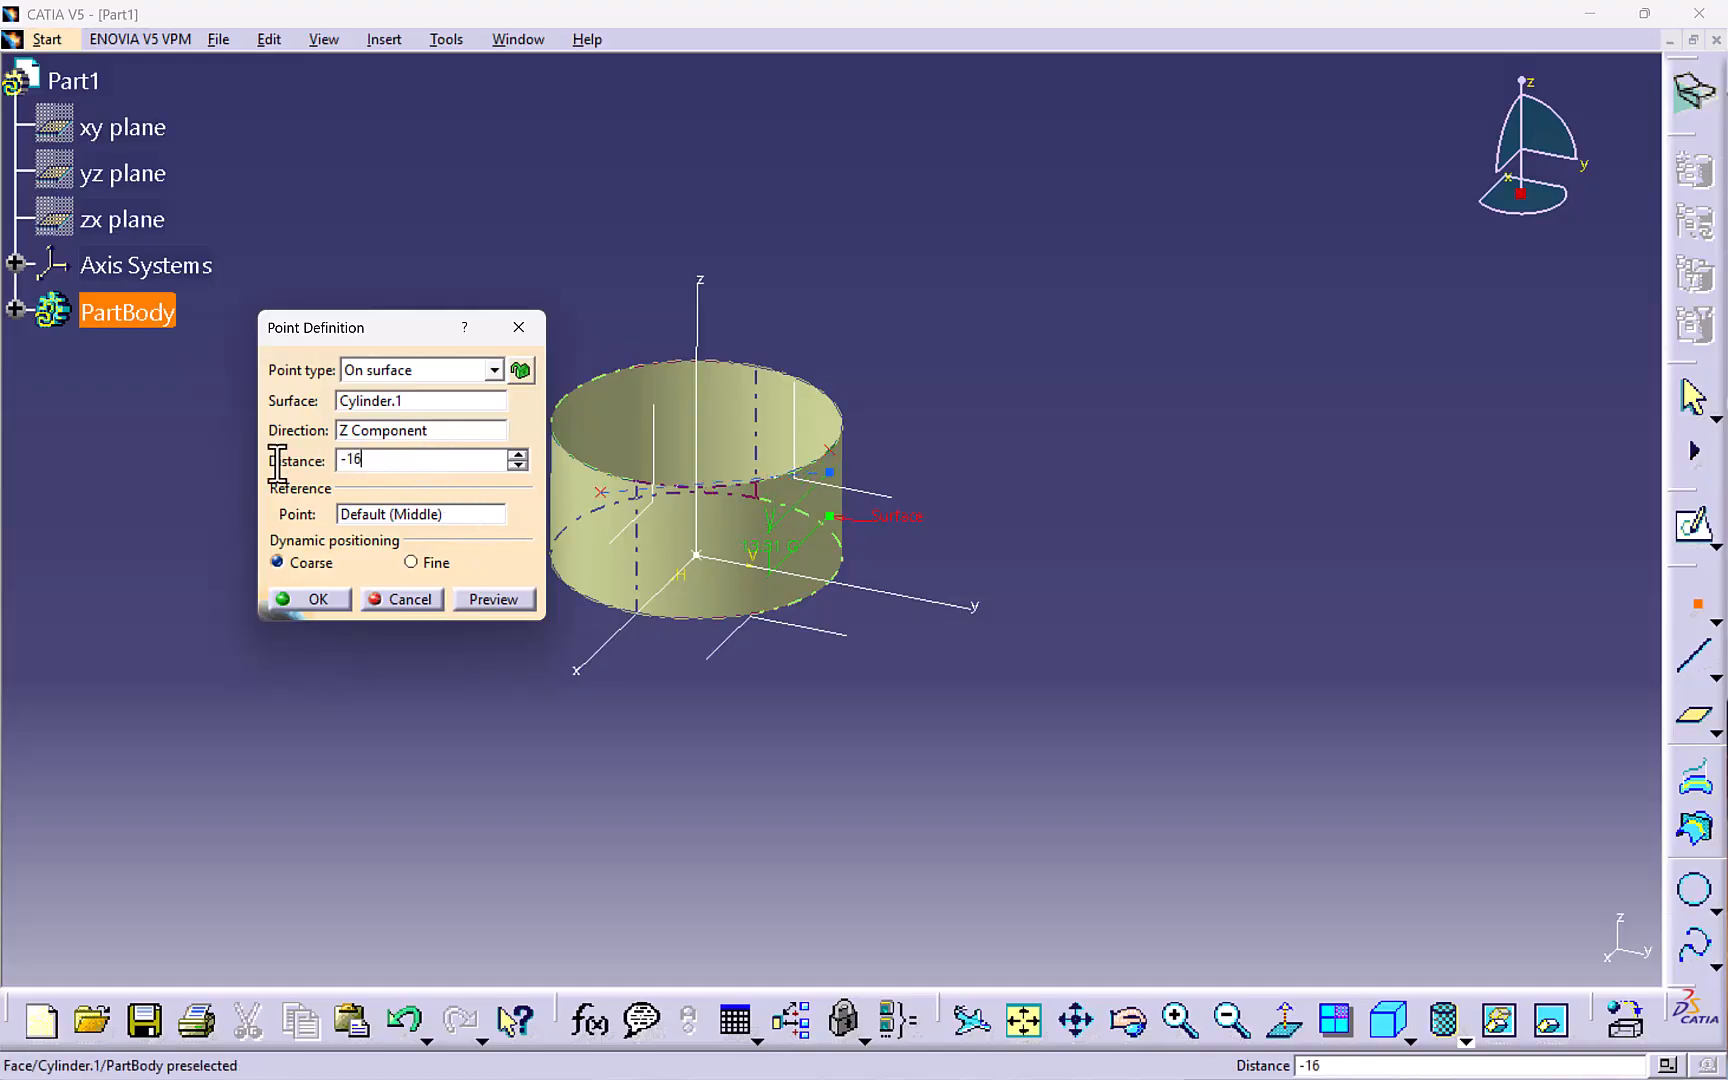
key("Return")
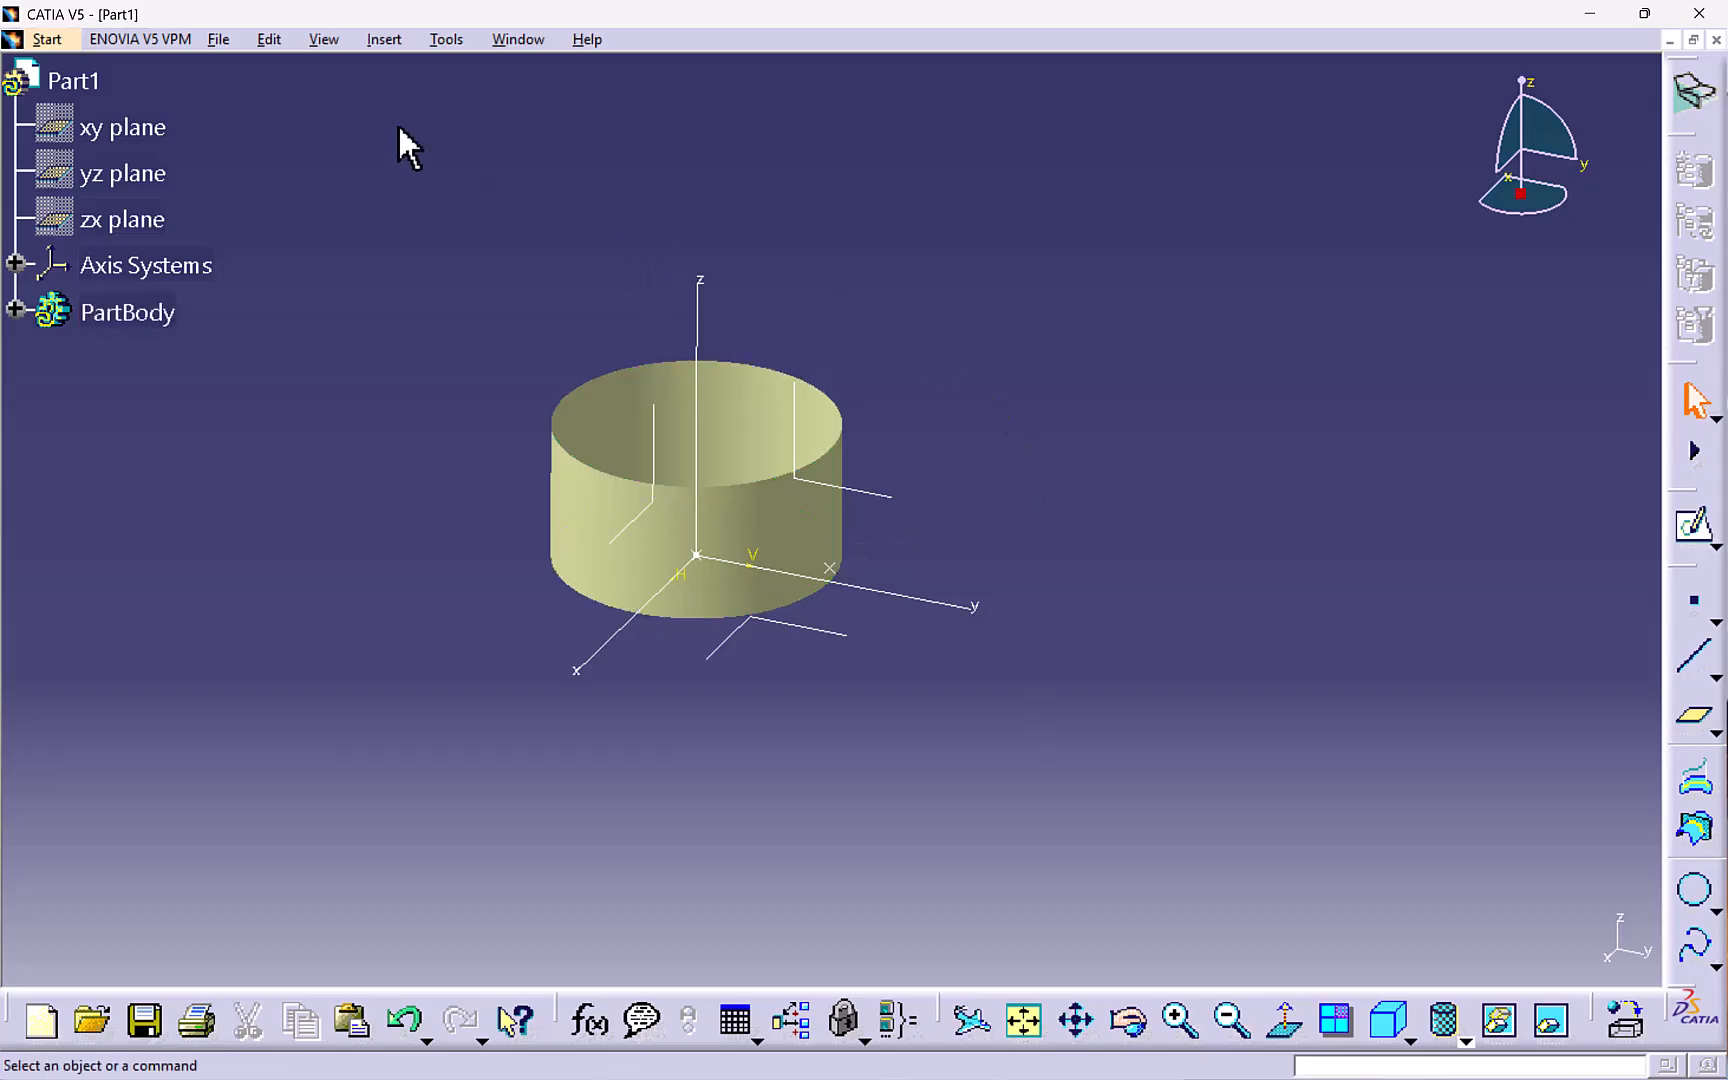
- Start a helix using the surface point as starting point and the Z axis as its axis
left_click(383, 40)
mouse_move(433, 295)
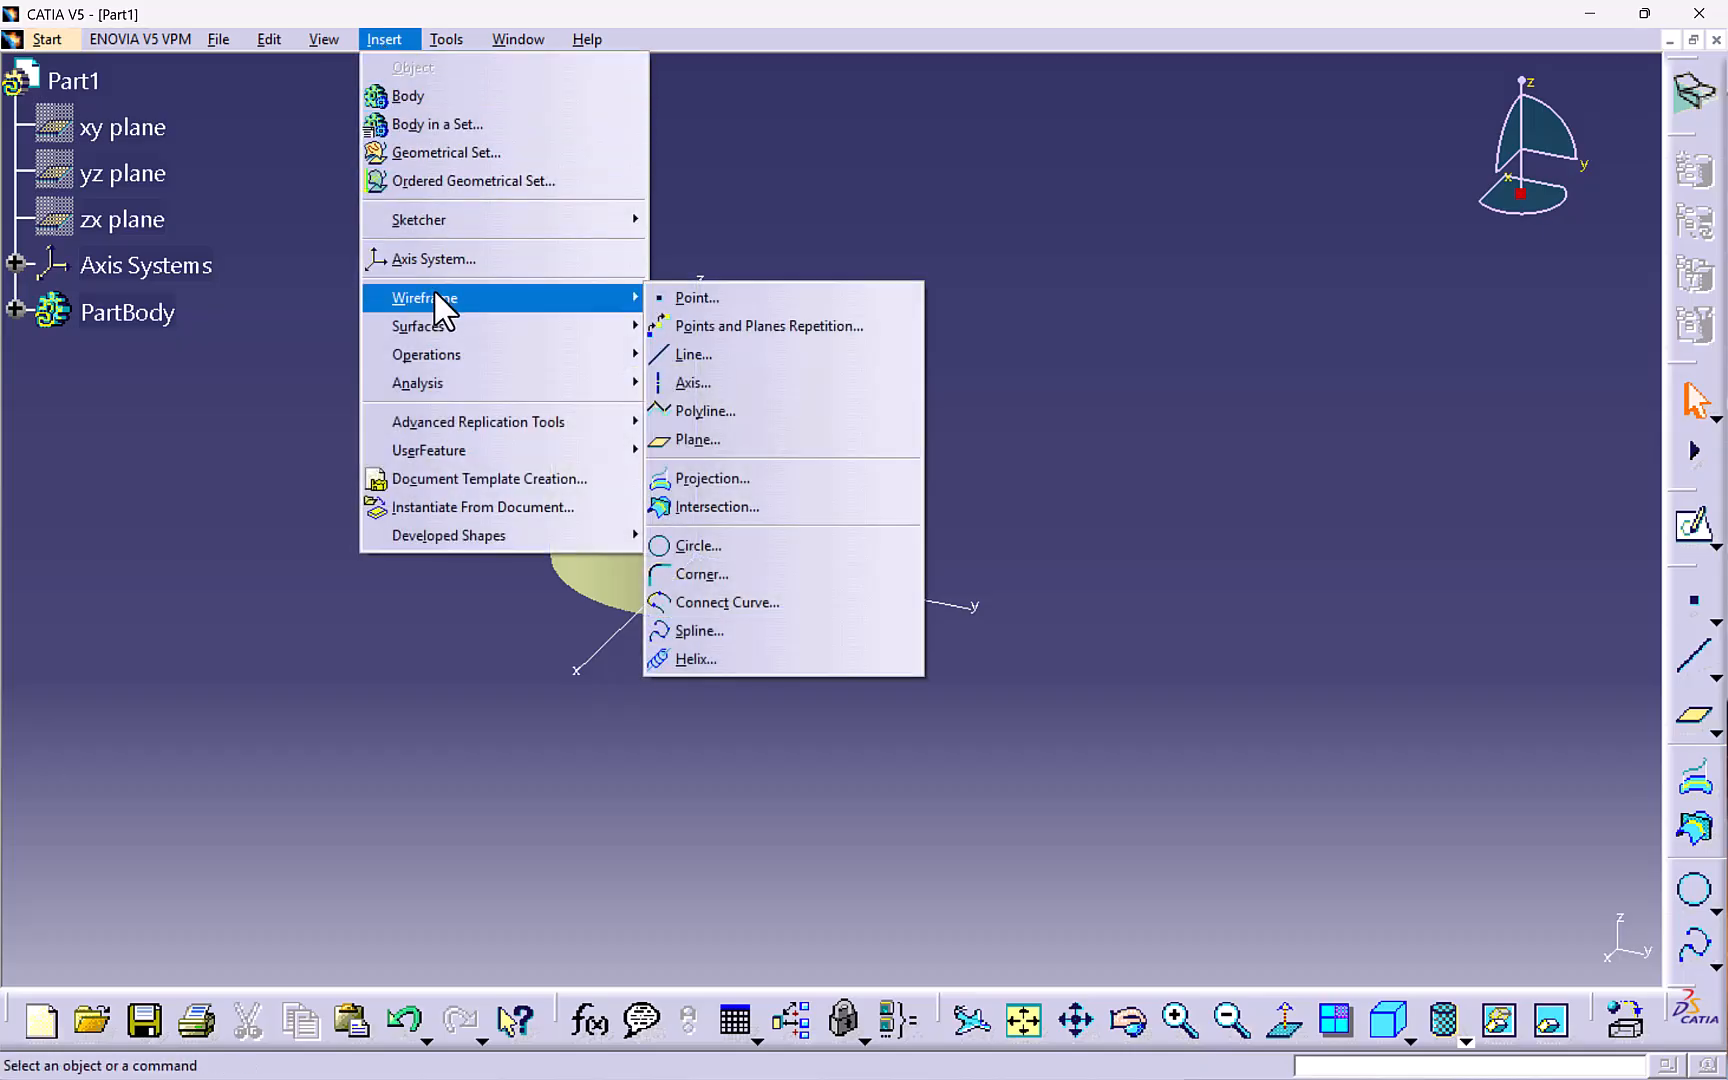
left_click(742, 658)
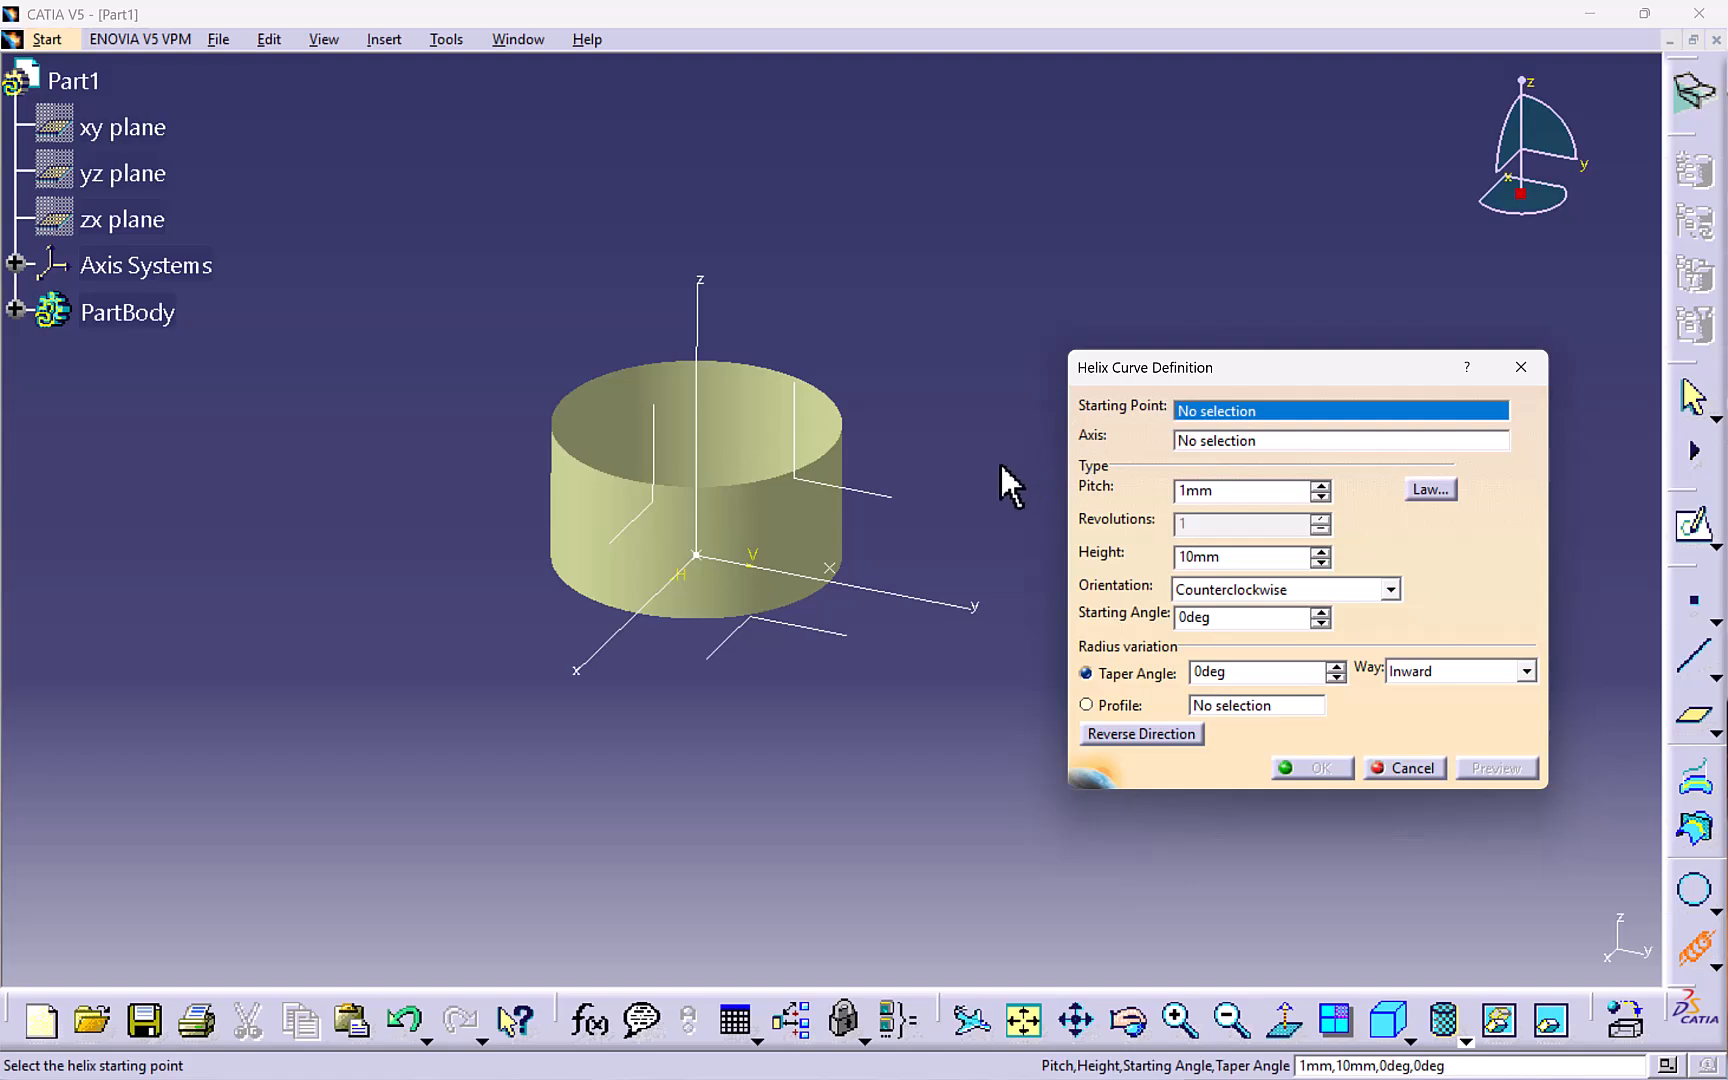
left_click(830, 569)
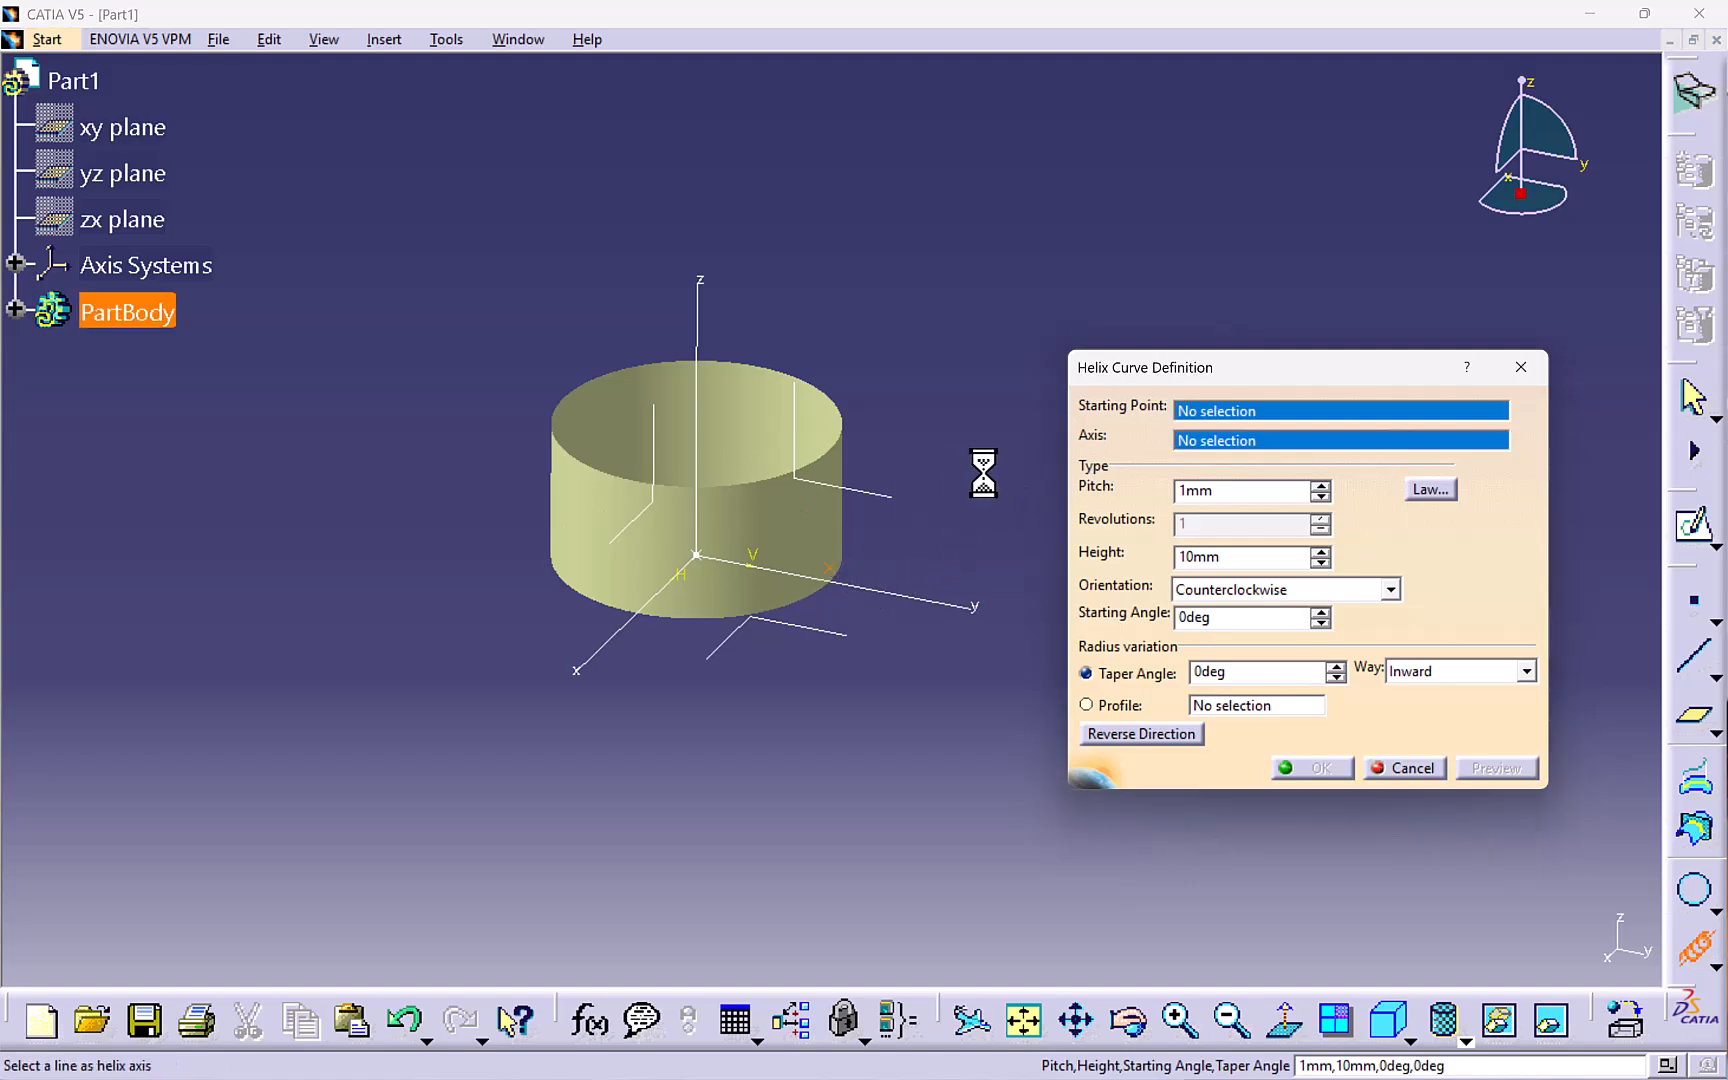
left_click(699, 386)
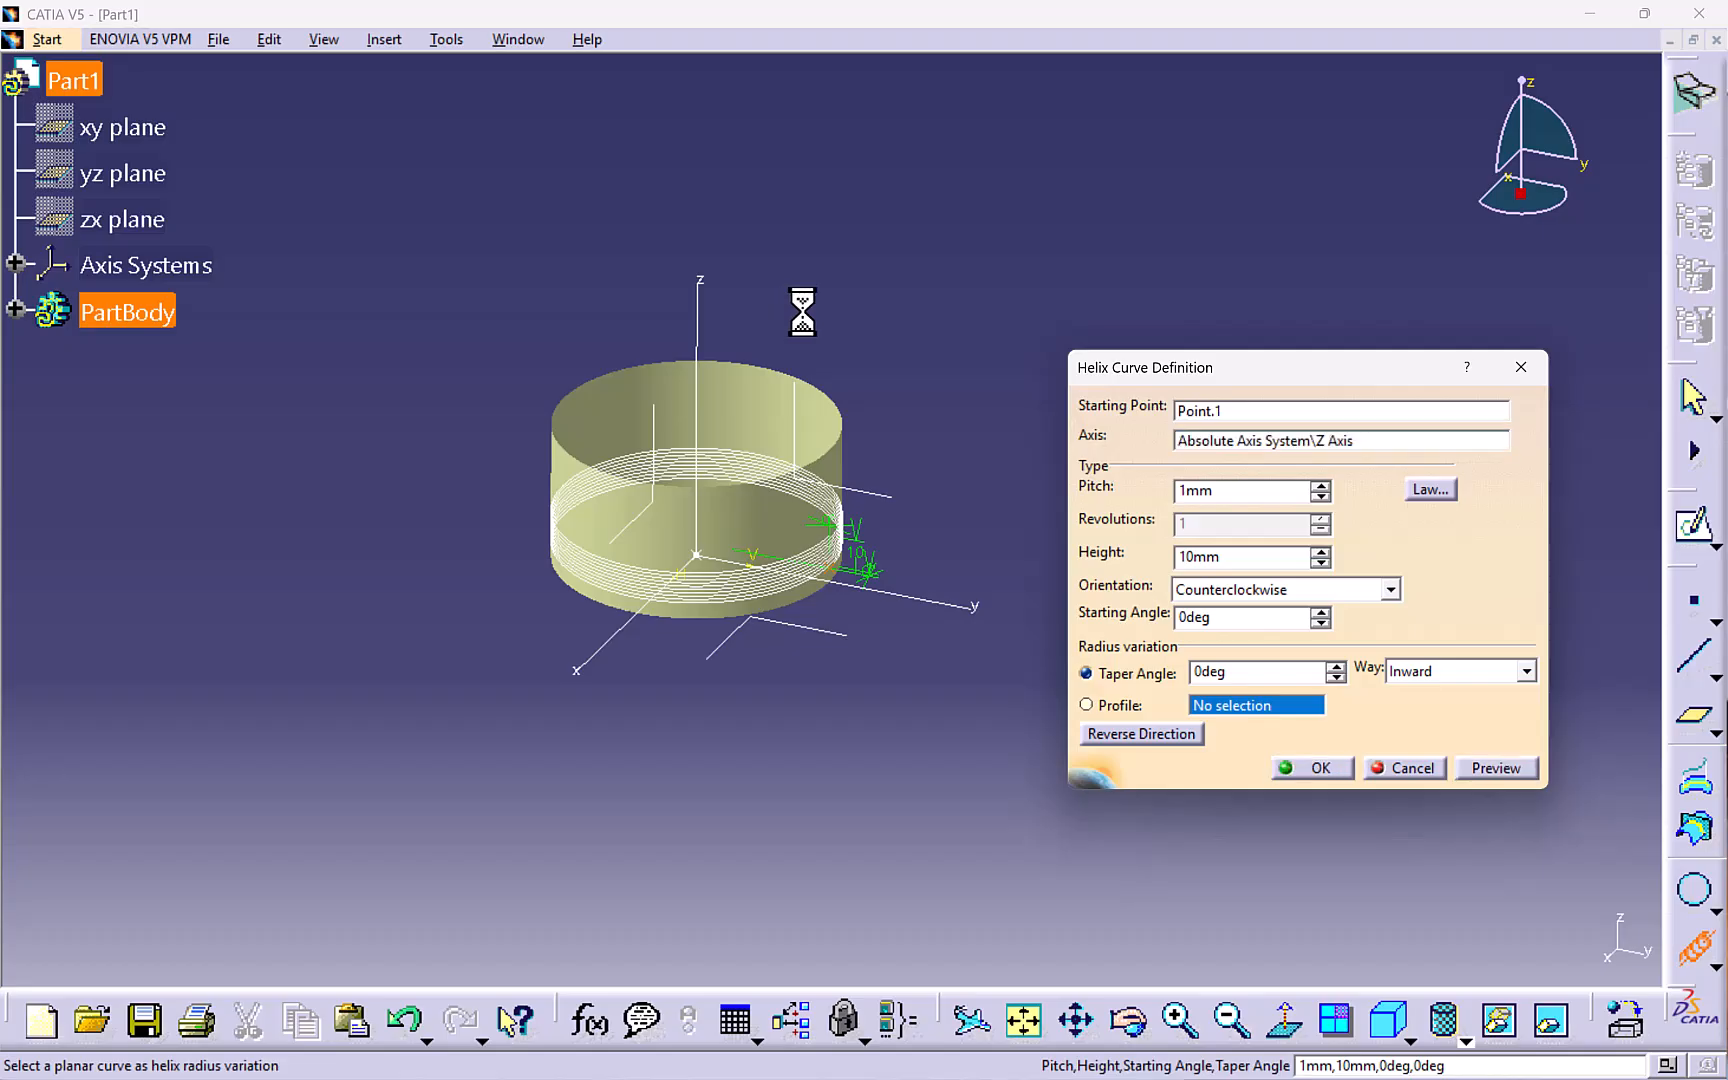
- Set the helix pitch to 120 mm and height to 32 mm, and confirm
double_click(1242, 490)
type("12")
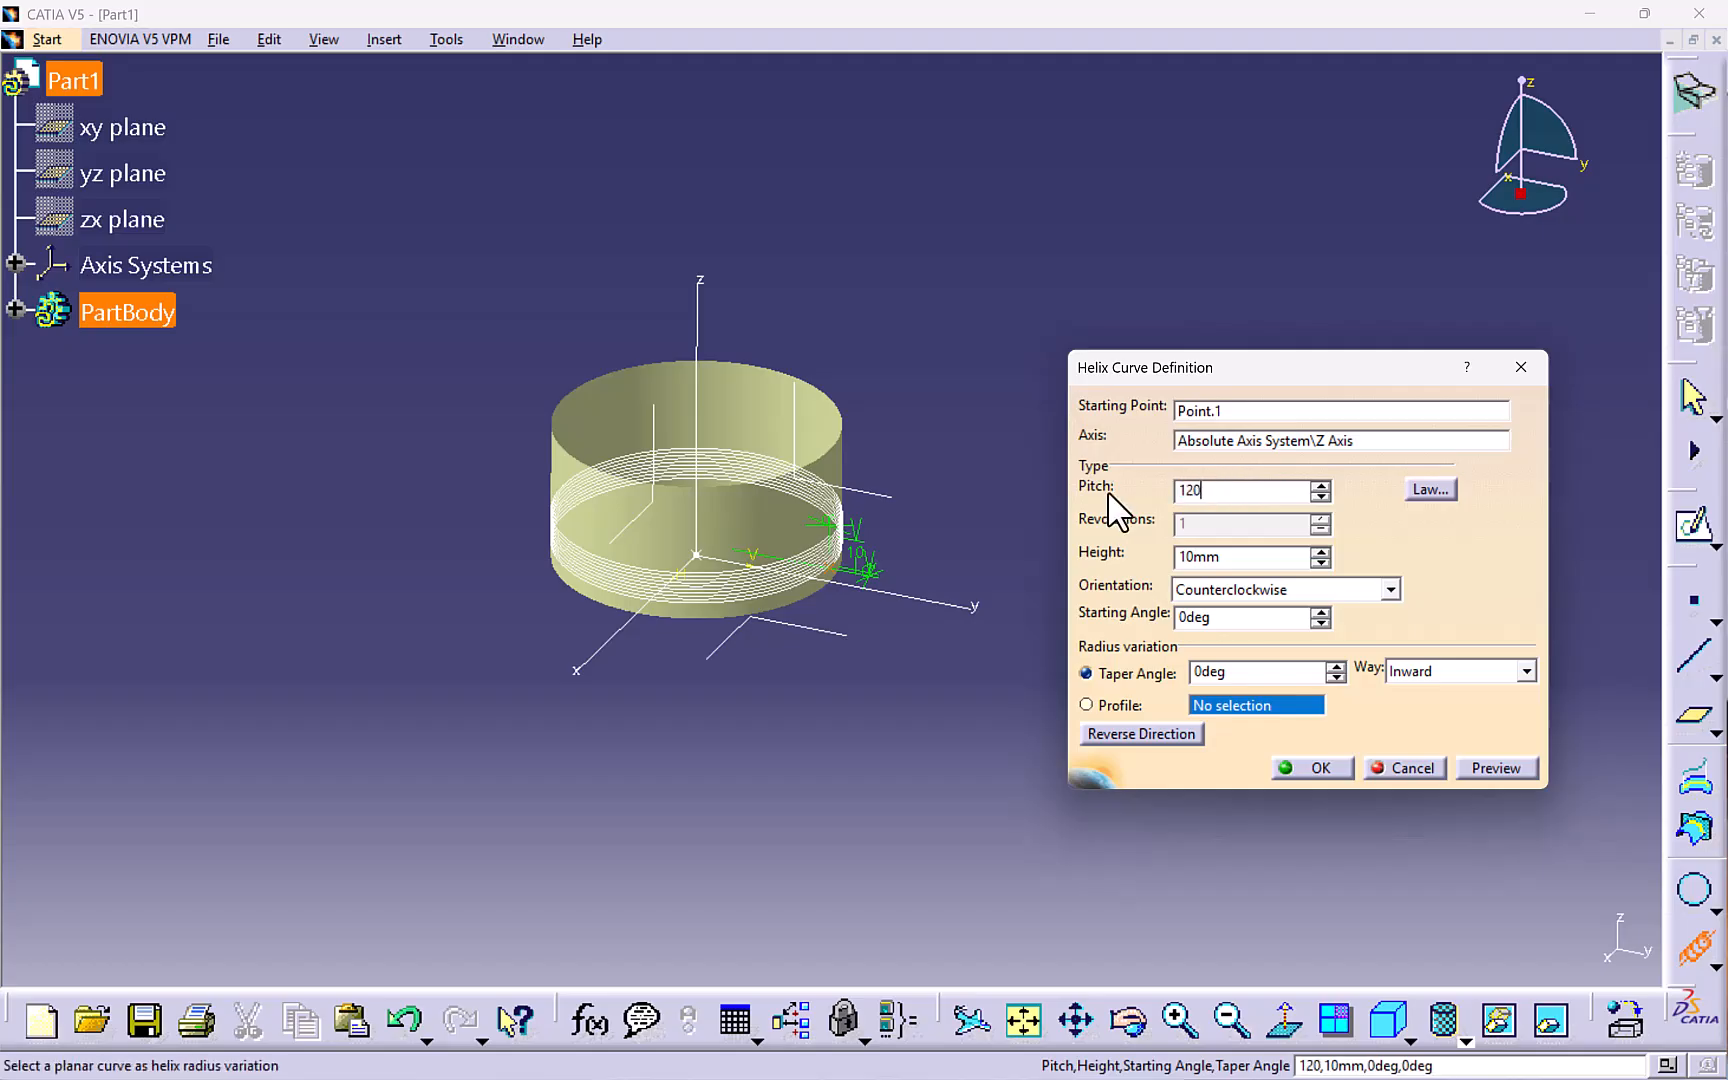
type("0")
key("Return")
double_click(1242, 556)
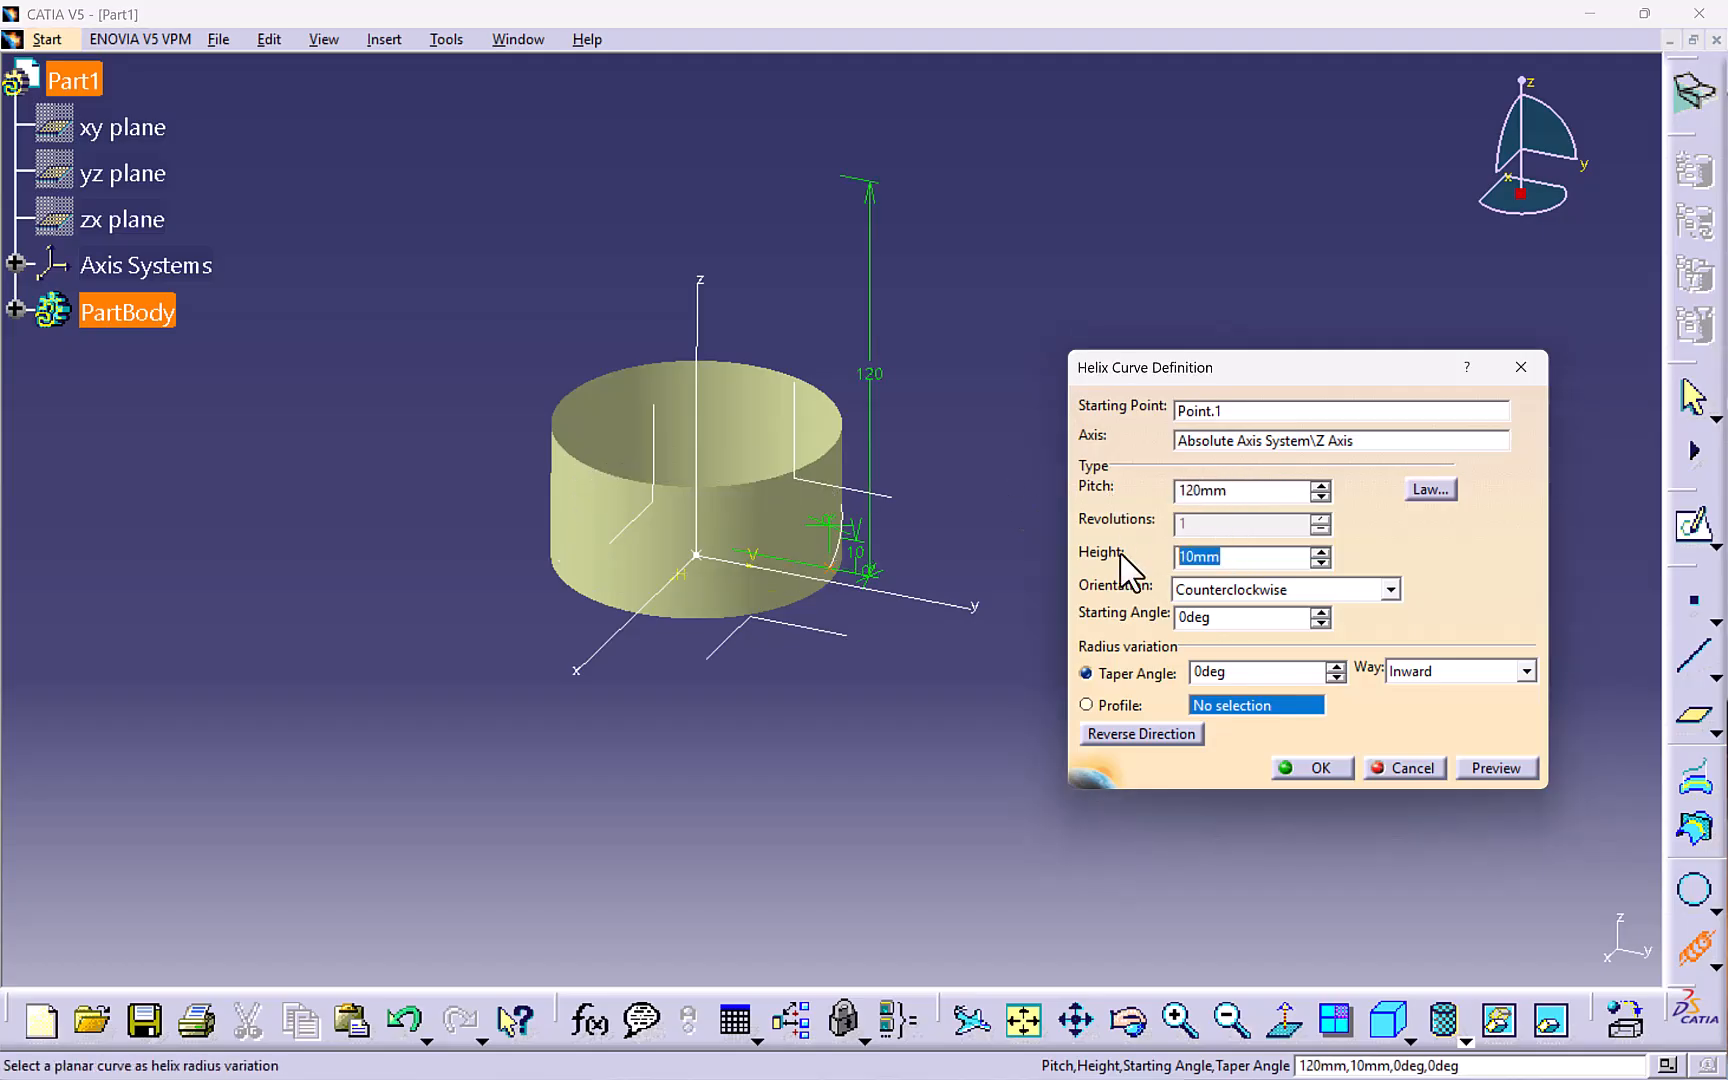
type("3")
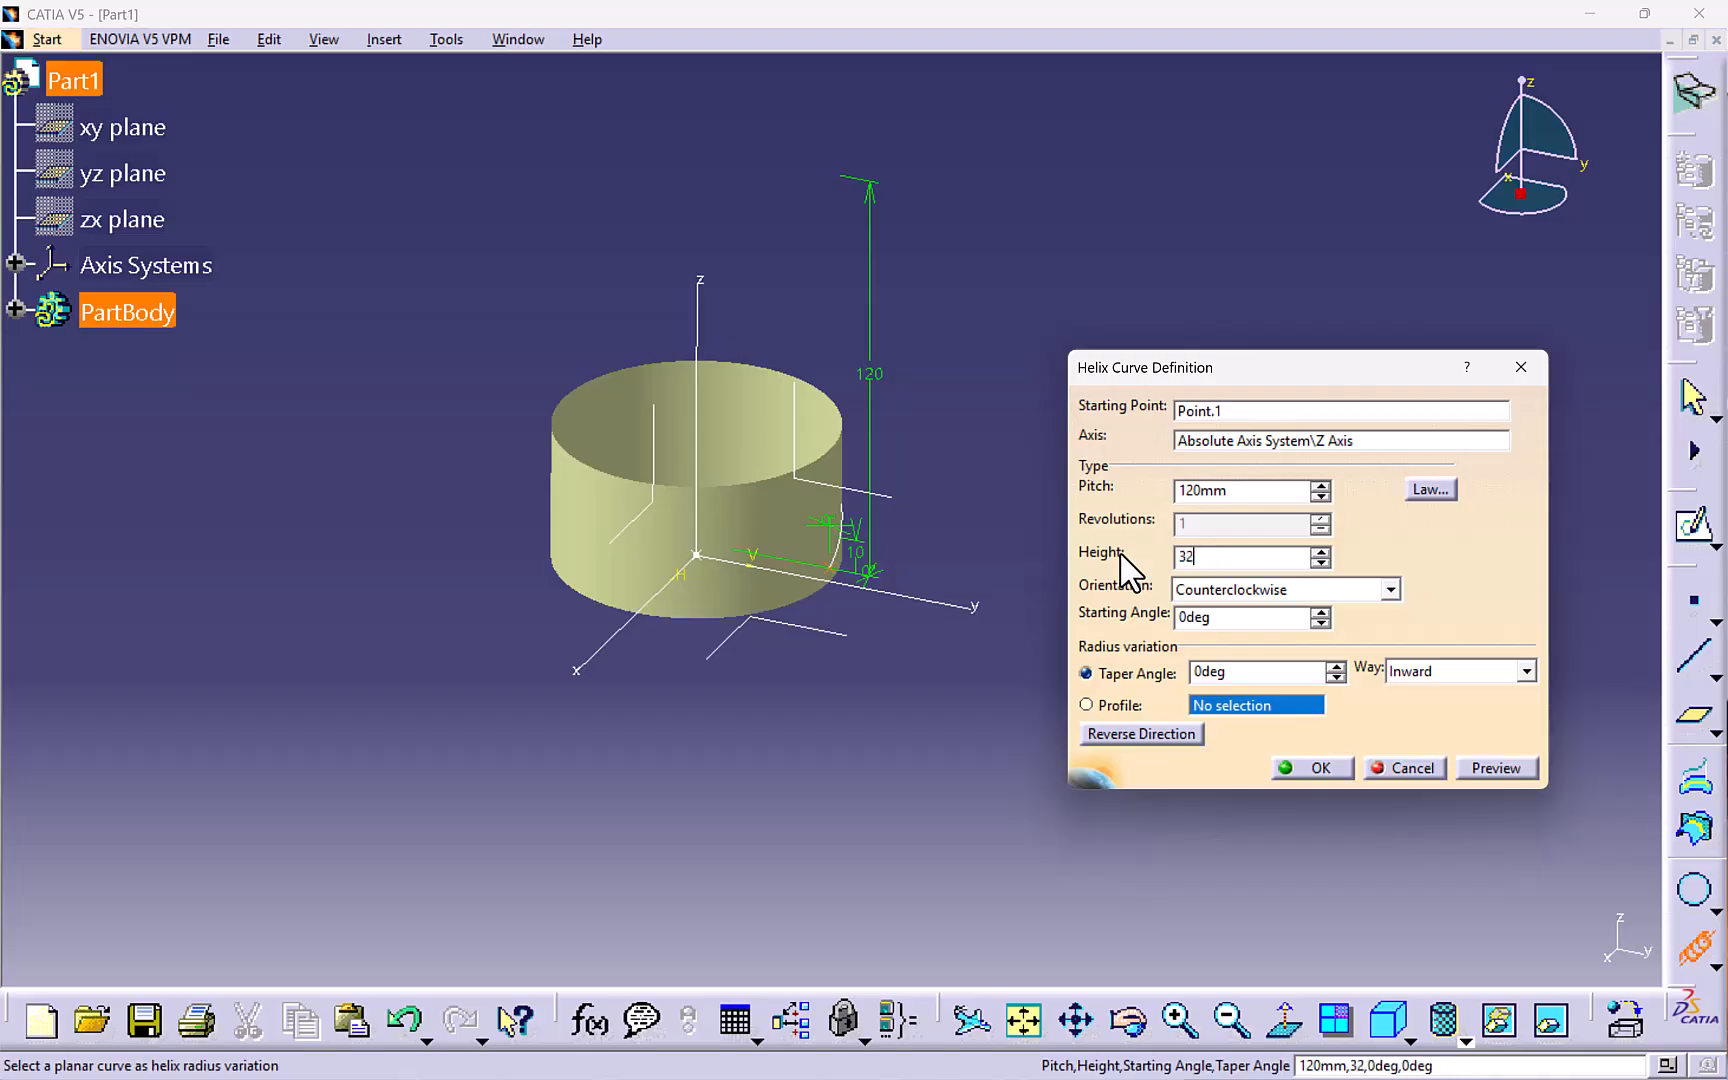
type("2")
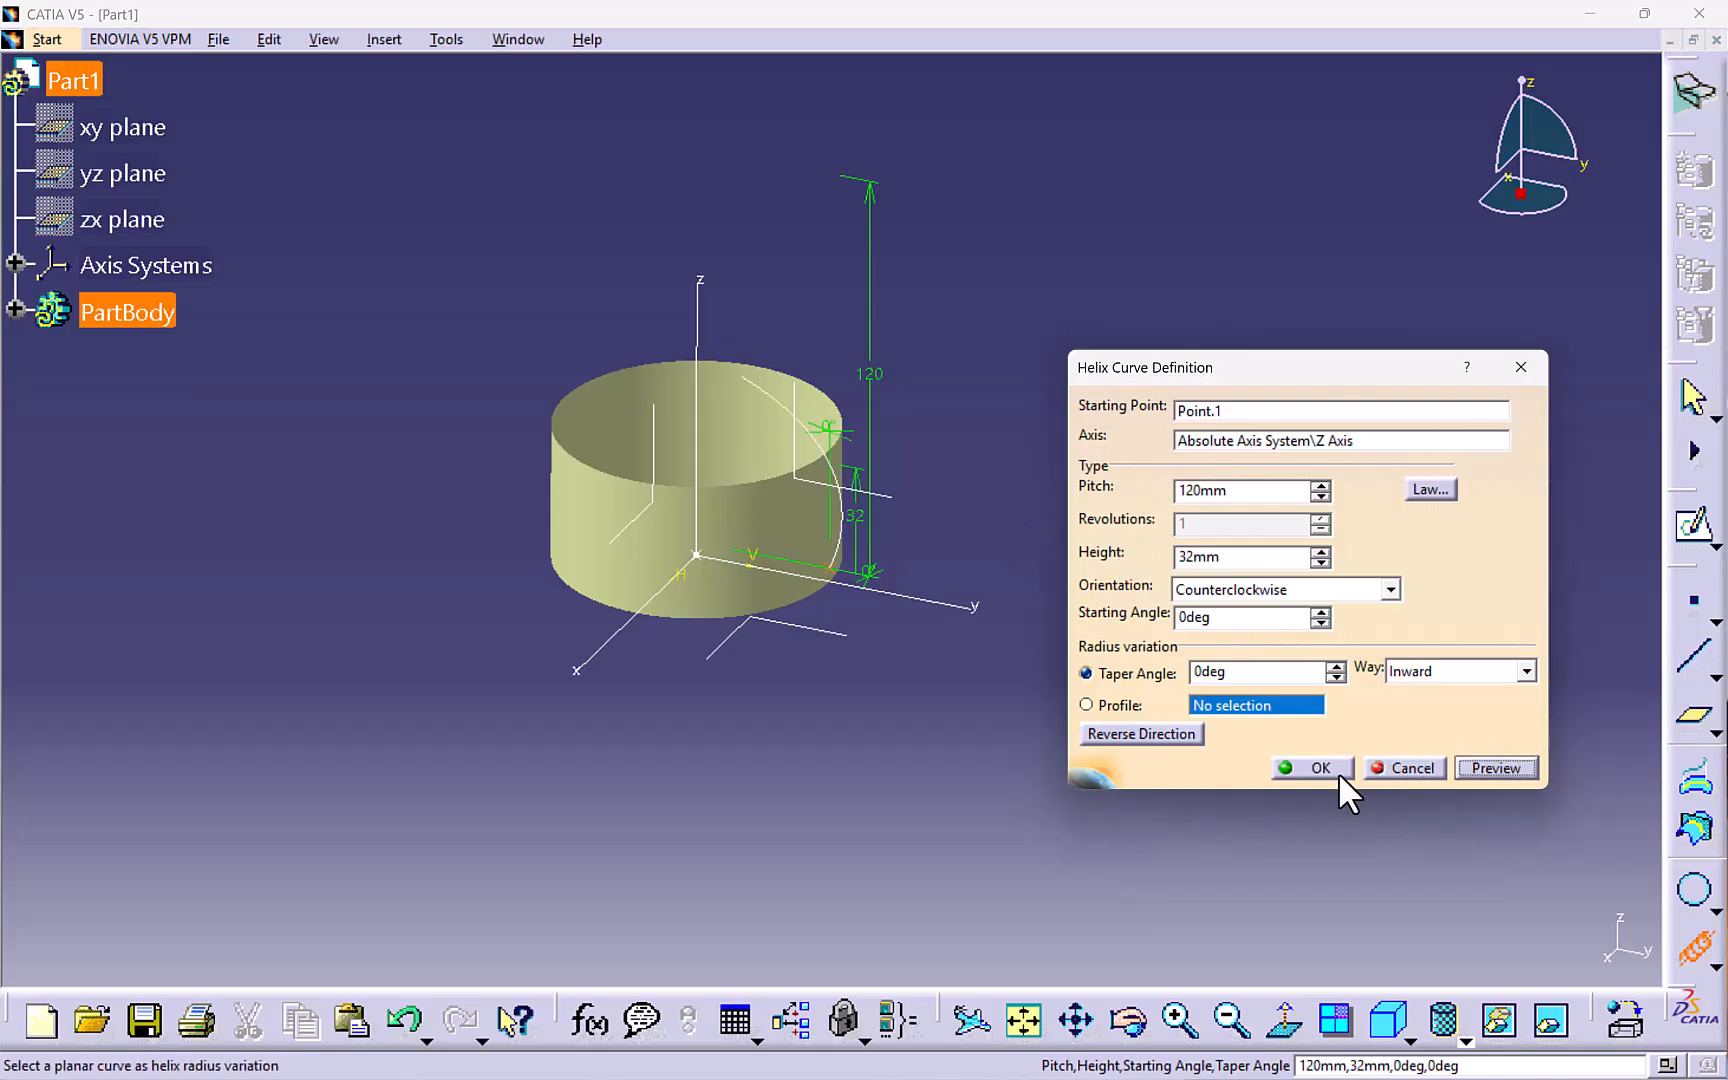
left_click(1316, 768)
- Start a swept surface with a line profile using the With reference surface subtype
middle_click_drag(1030, 583, 829, 486)
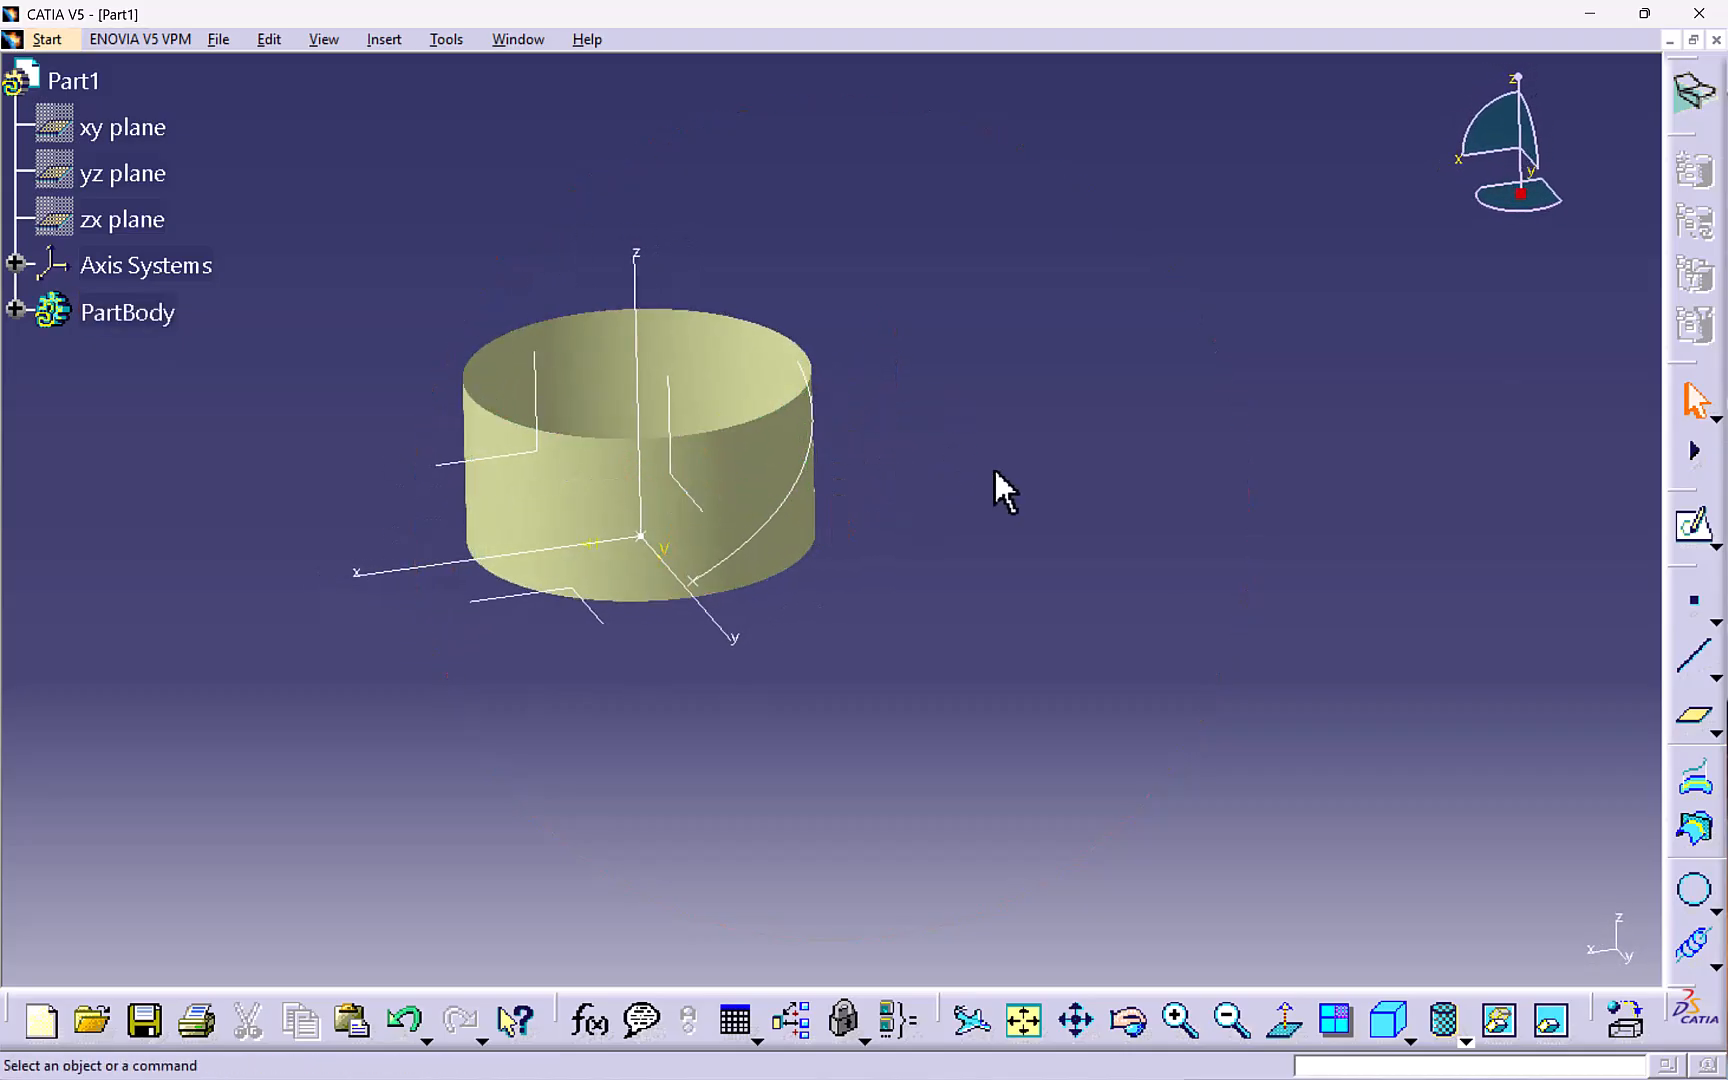
middle_click(535, 522)
left_click(384, 39)
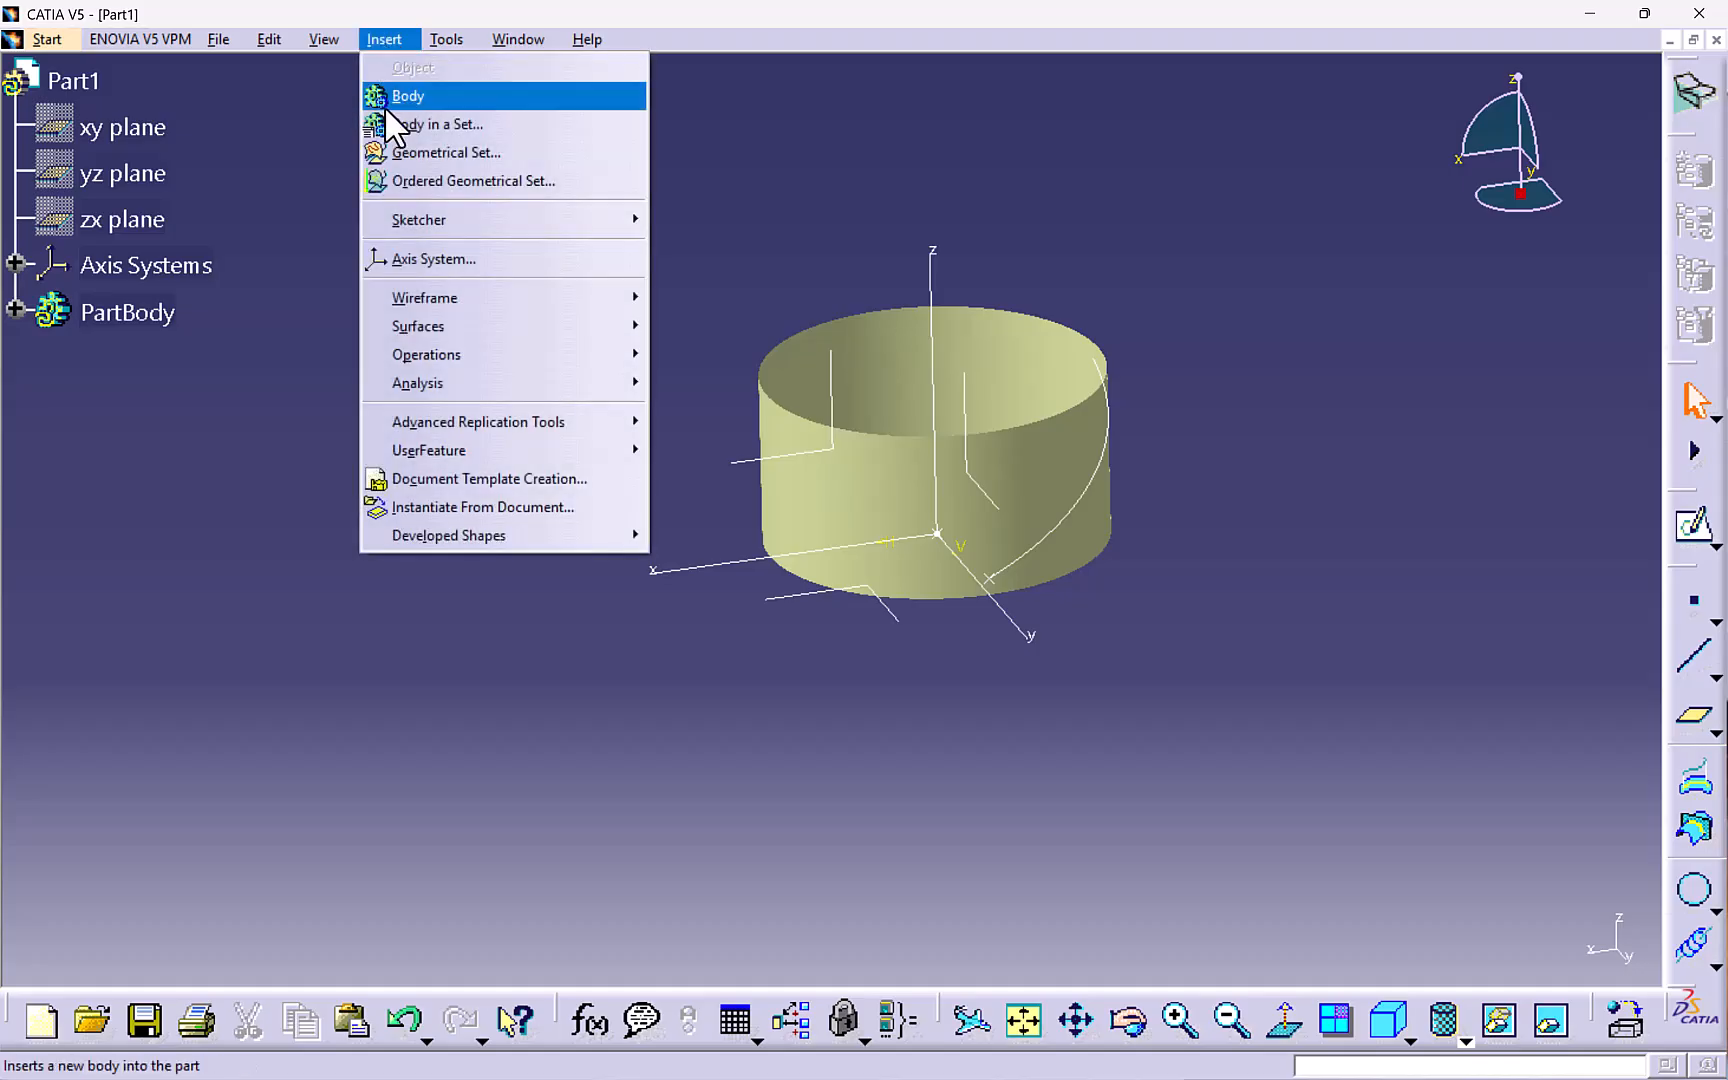
mouse_move(552, 330)
left_click(700, 468)
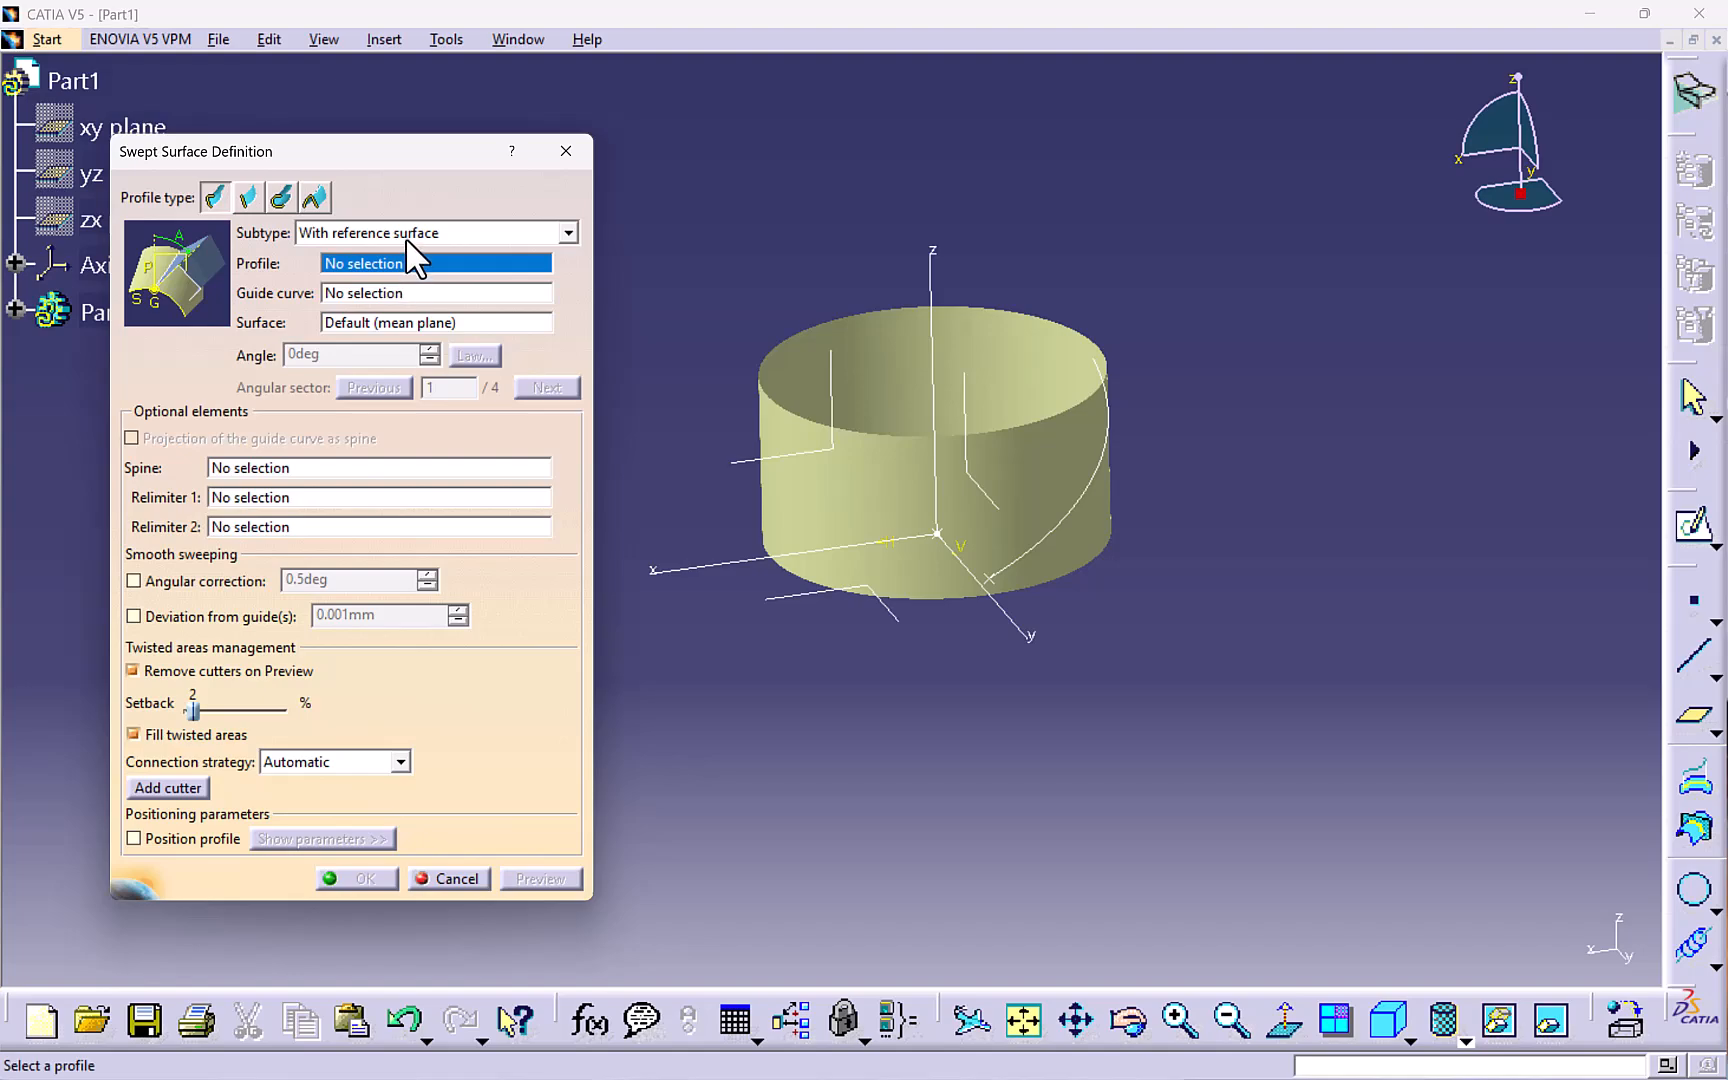
left_click(250, 205)
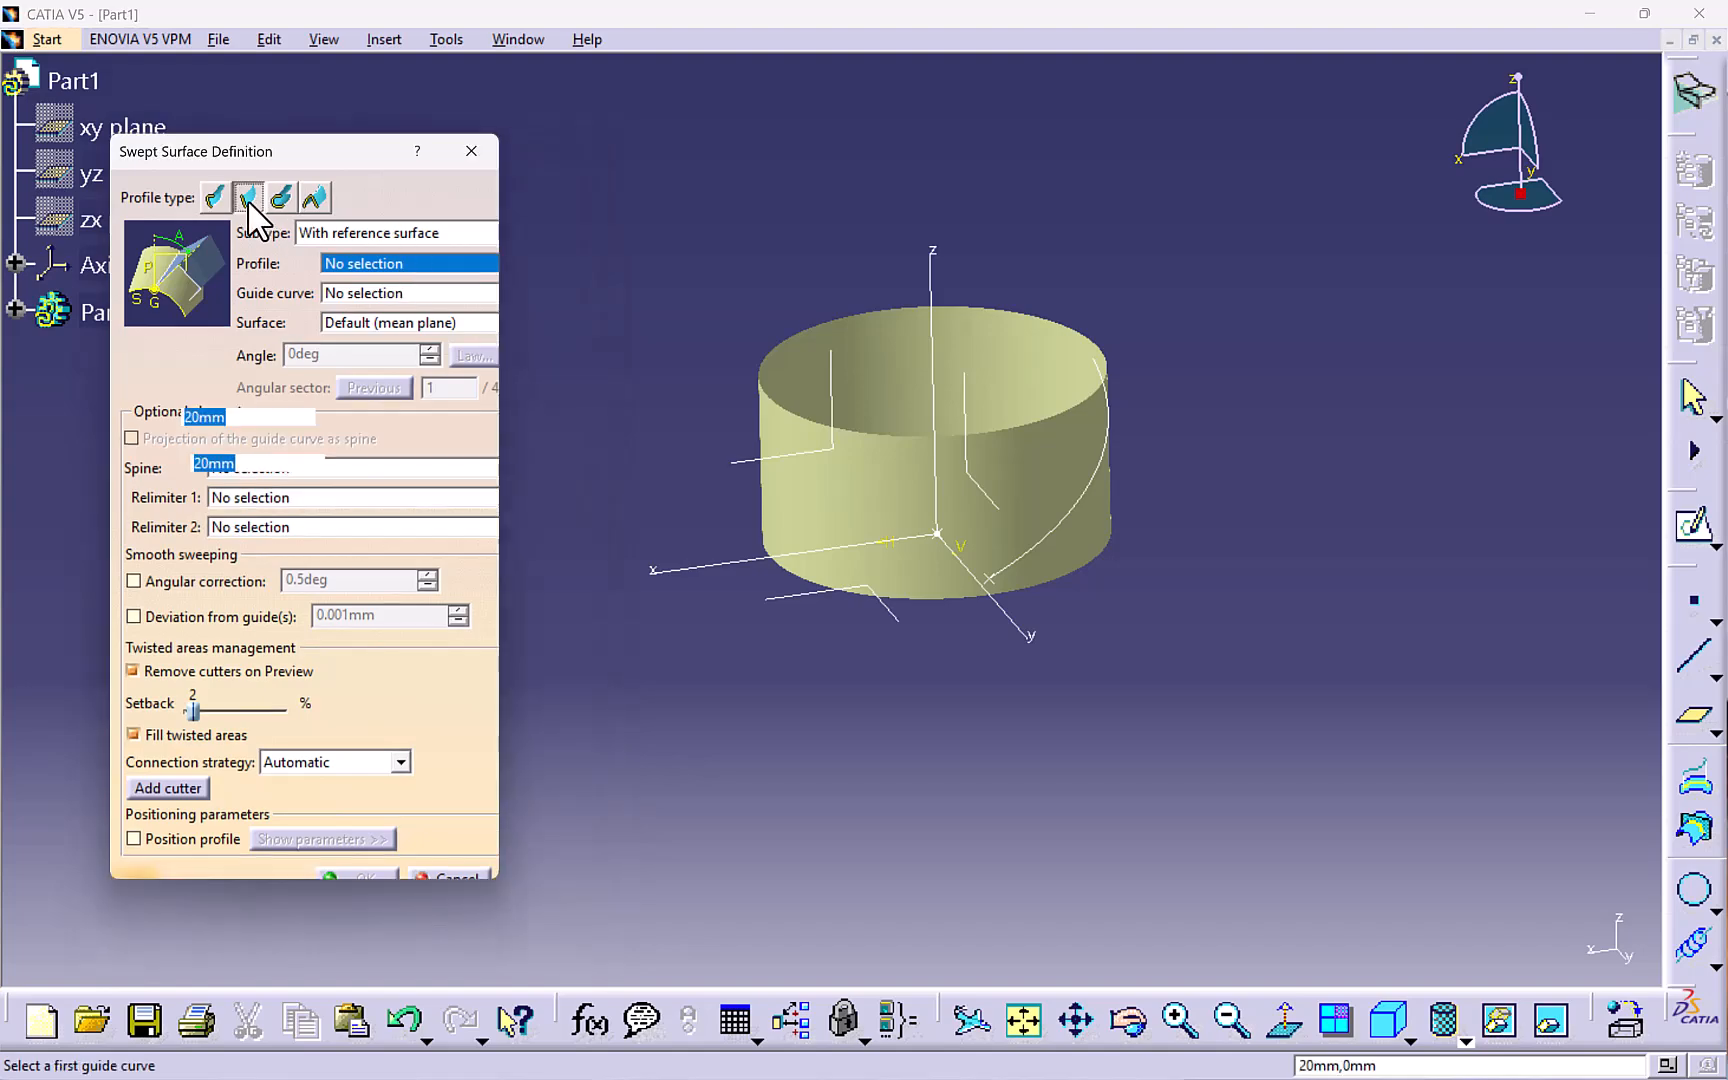
left_click(387, 234)
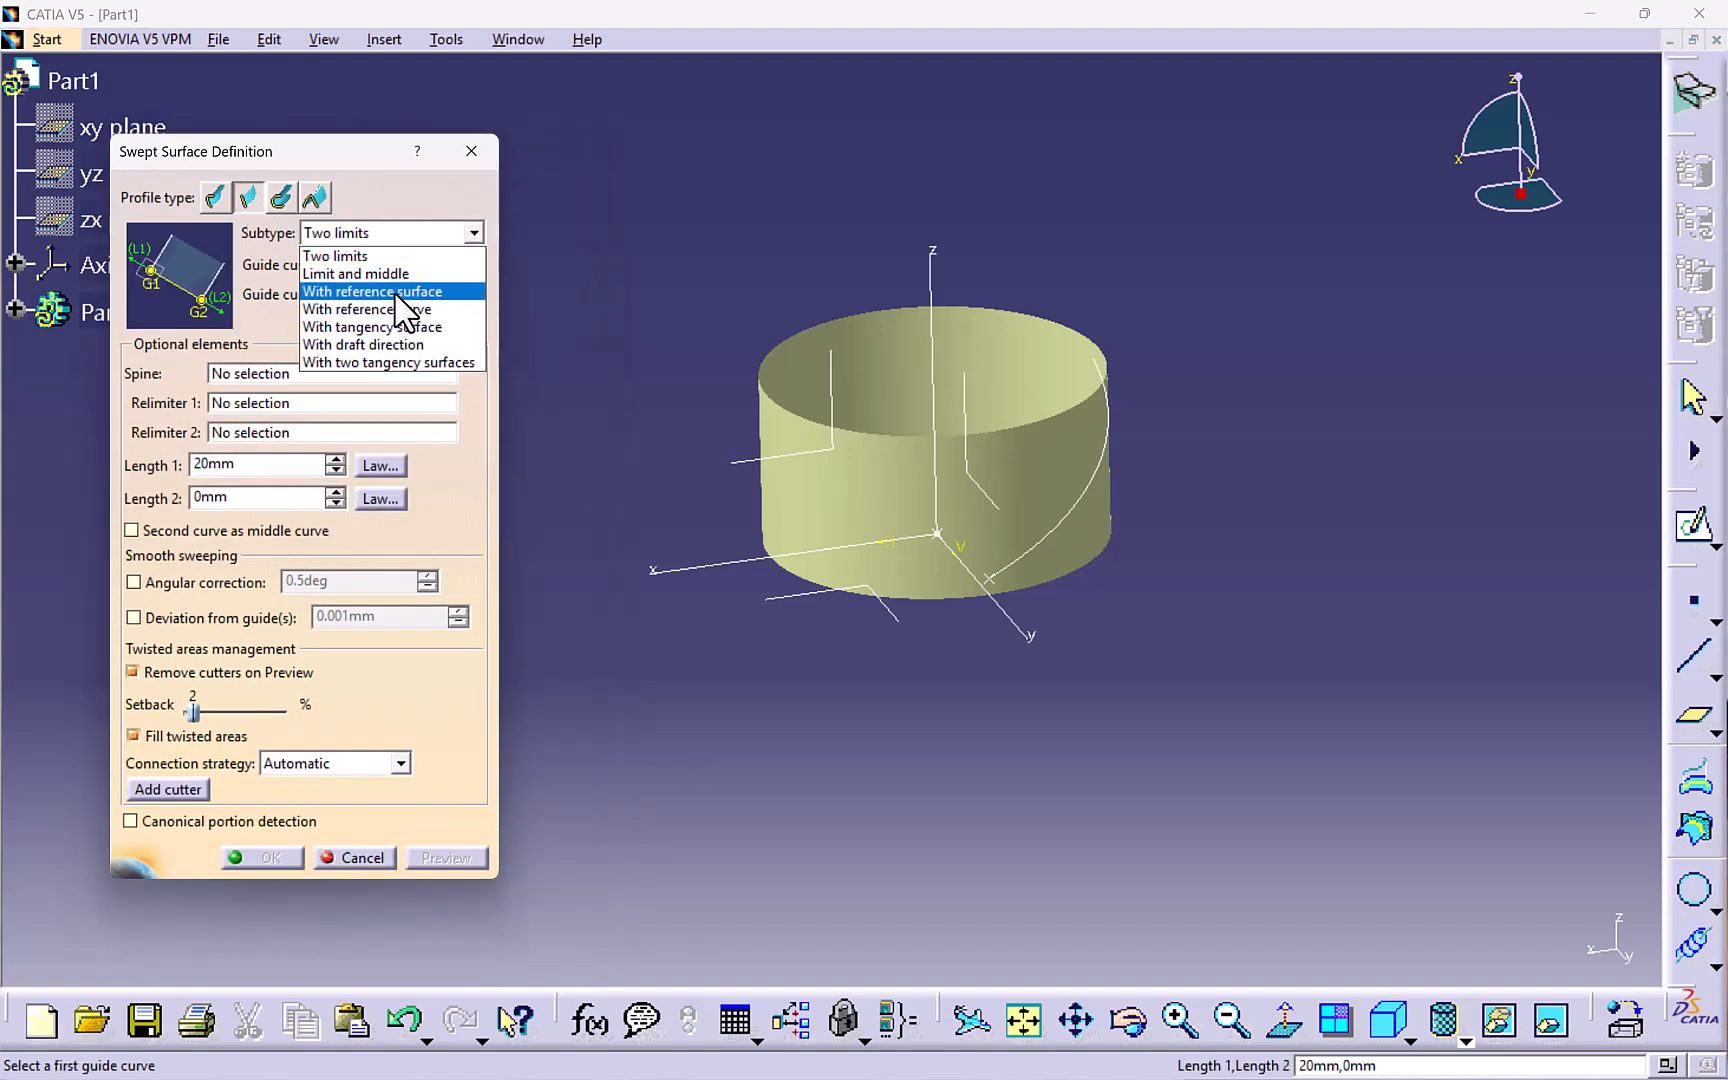
left_click(405, 286)
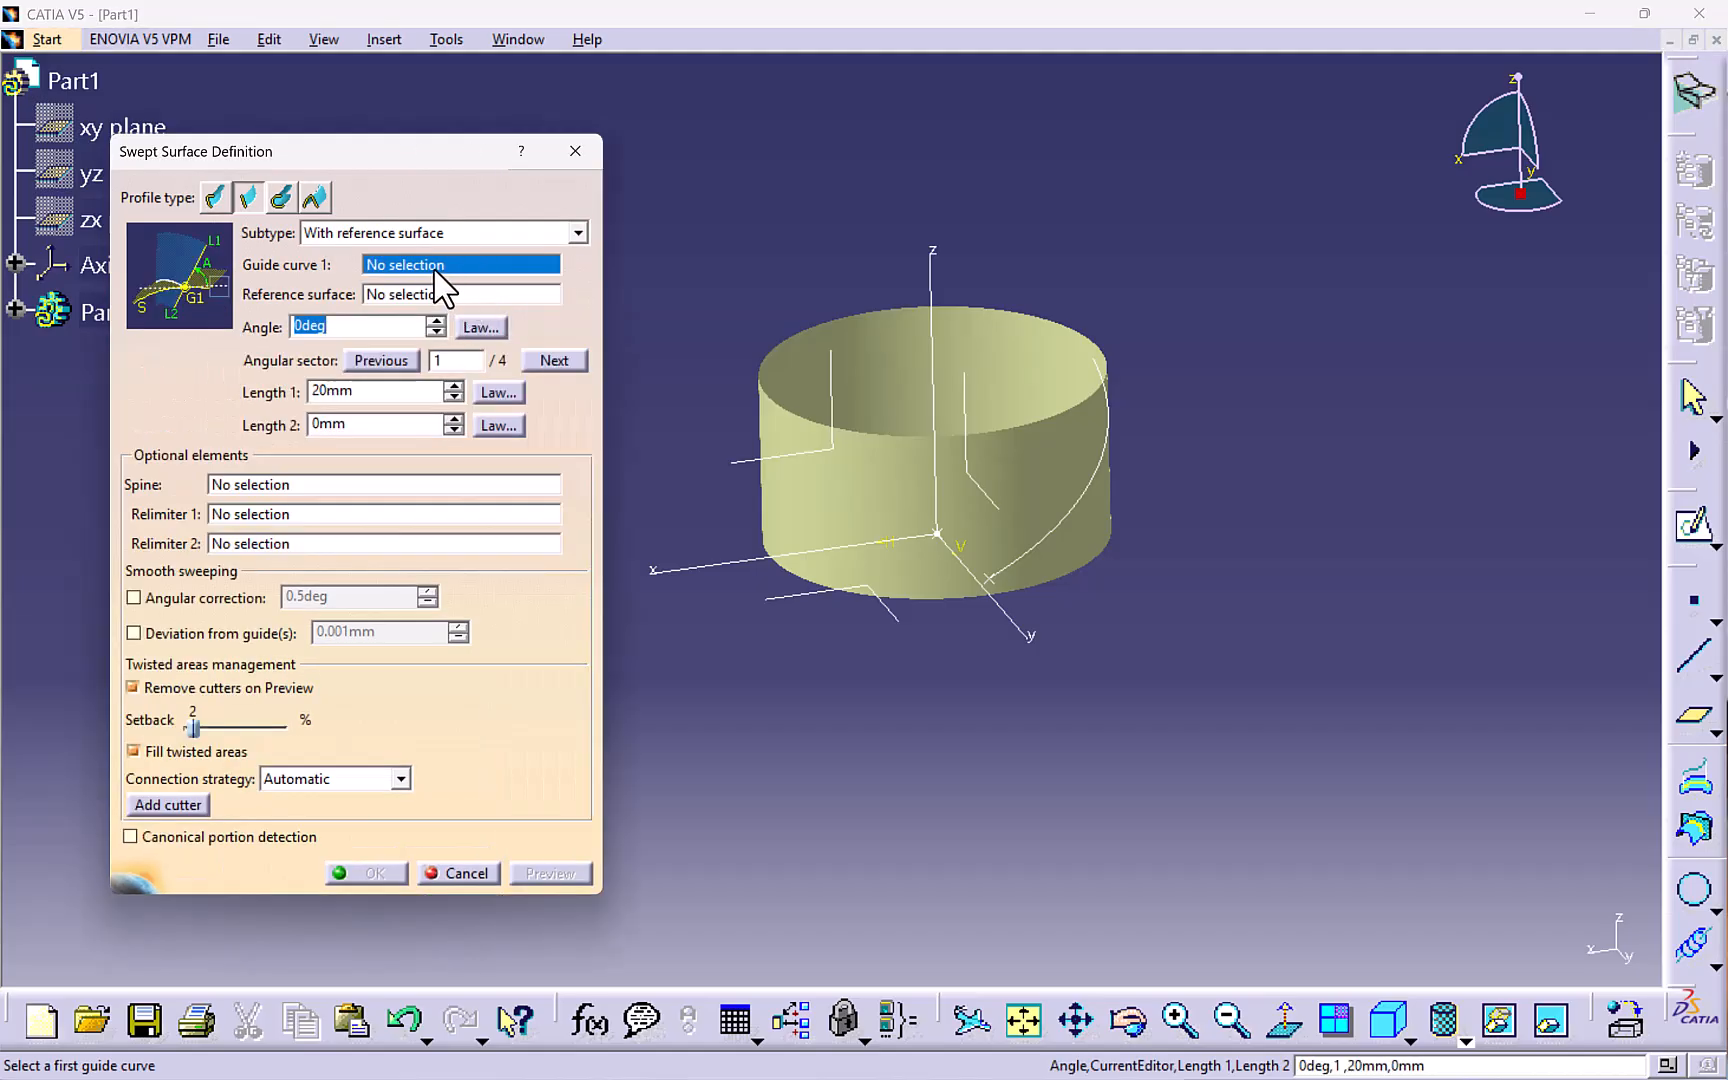
- Pick the helix as guide curve and the cylinder as reference surface, and set the angle to 90 deg
left_click(1092, 468)
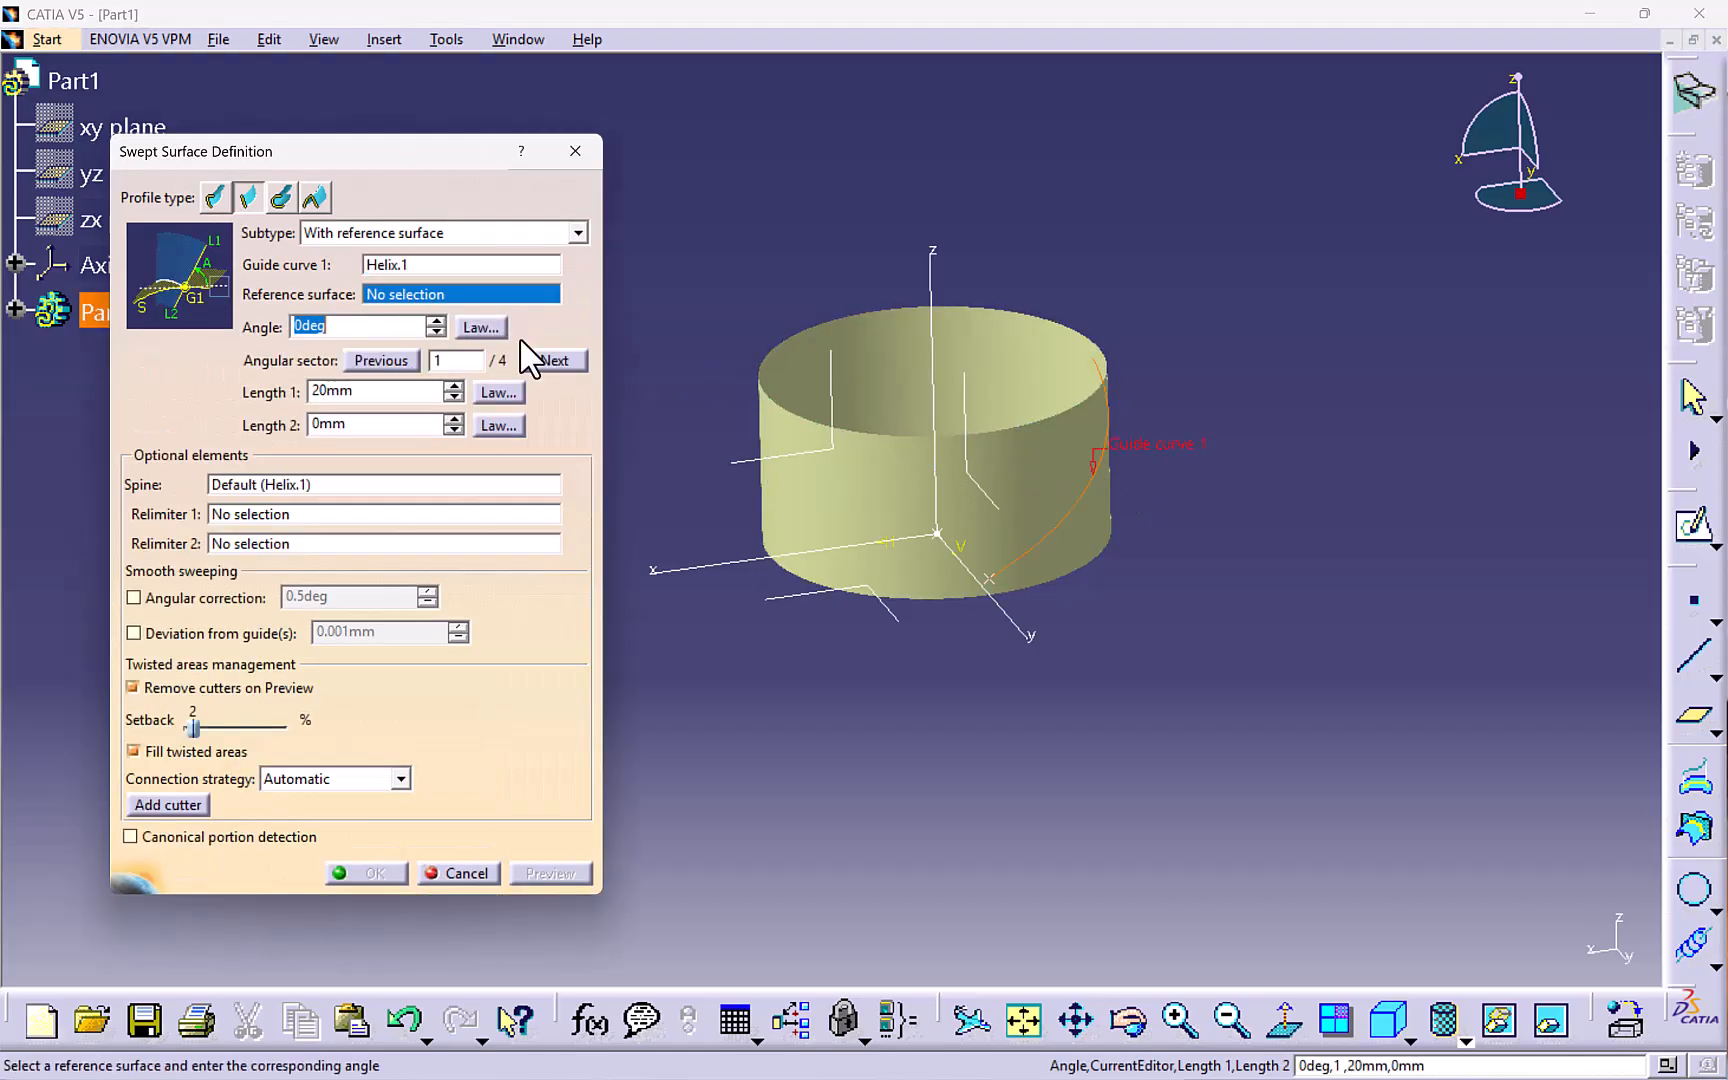
left_click(1040, 465)
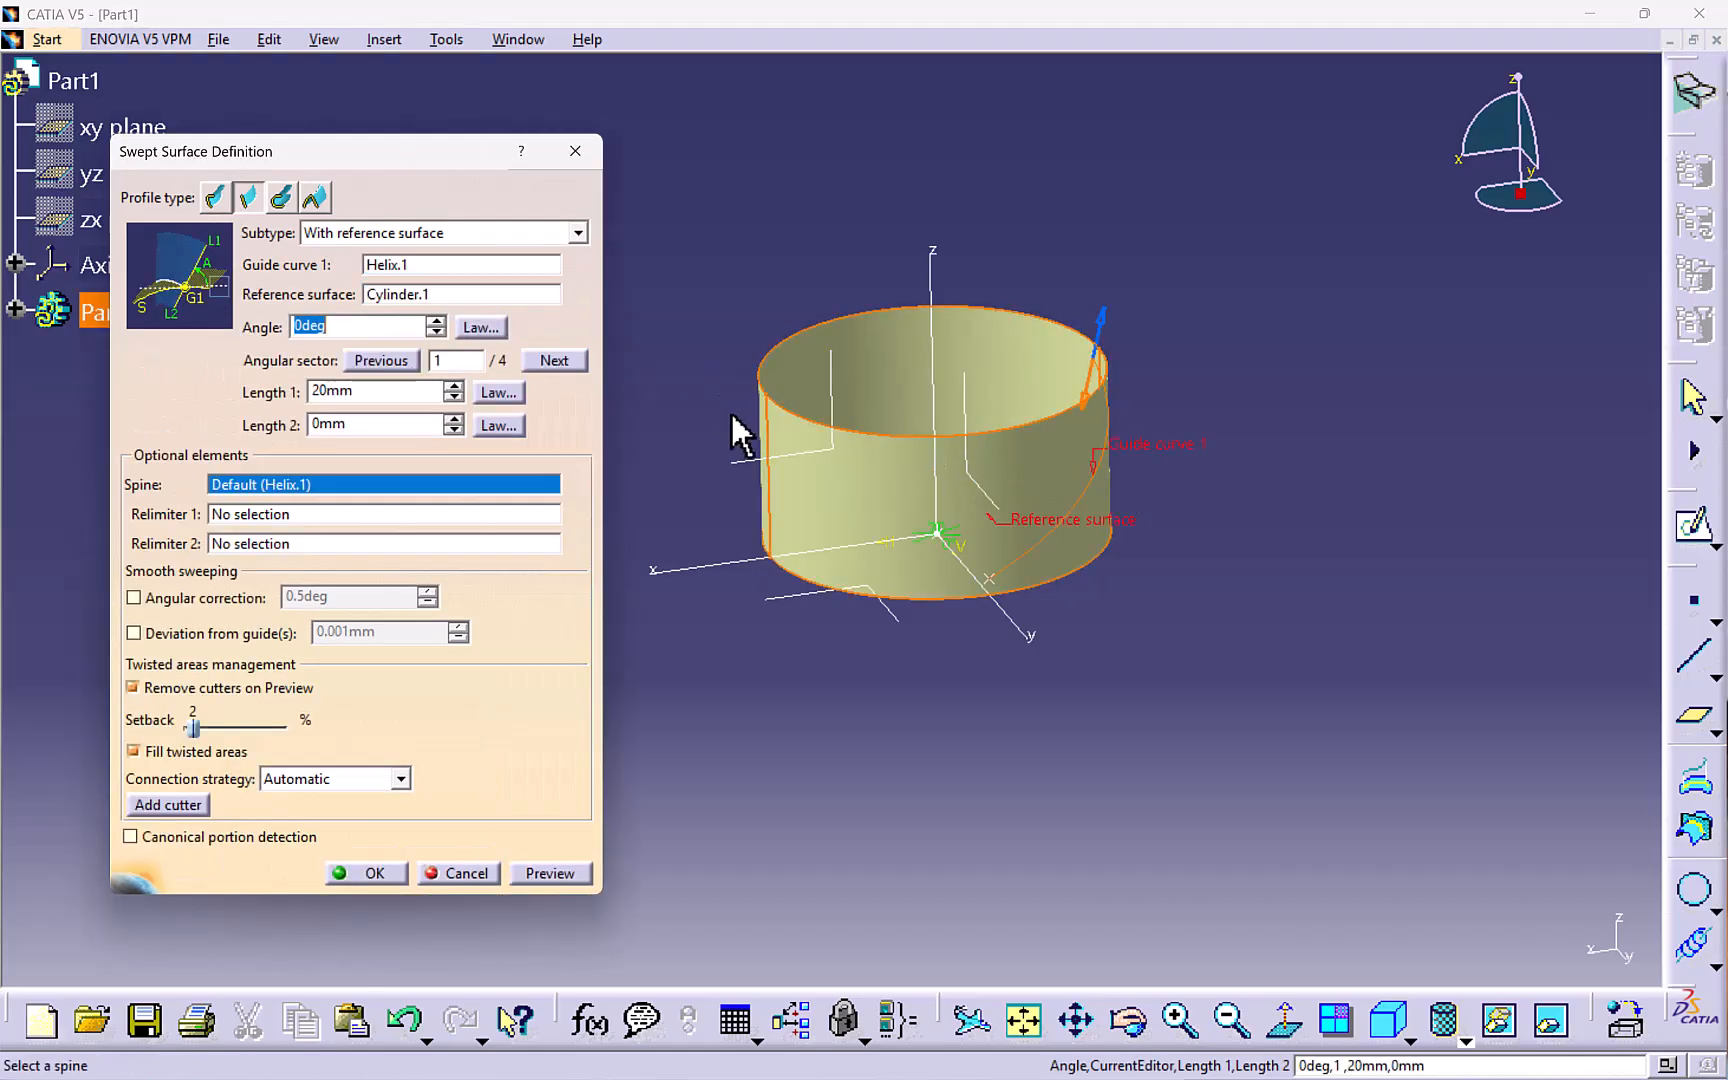
double_click(362, 327)
type("90")
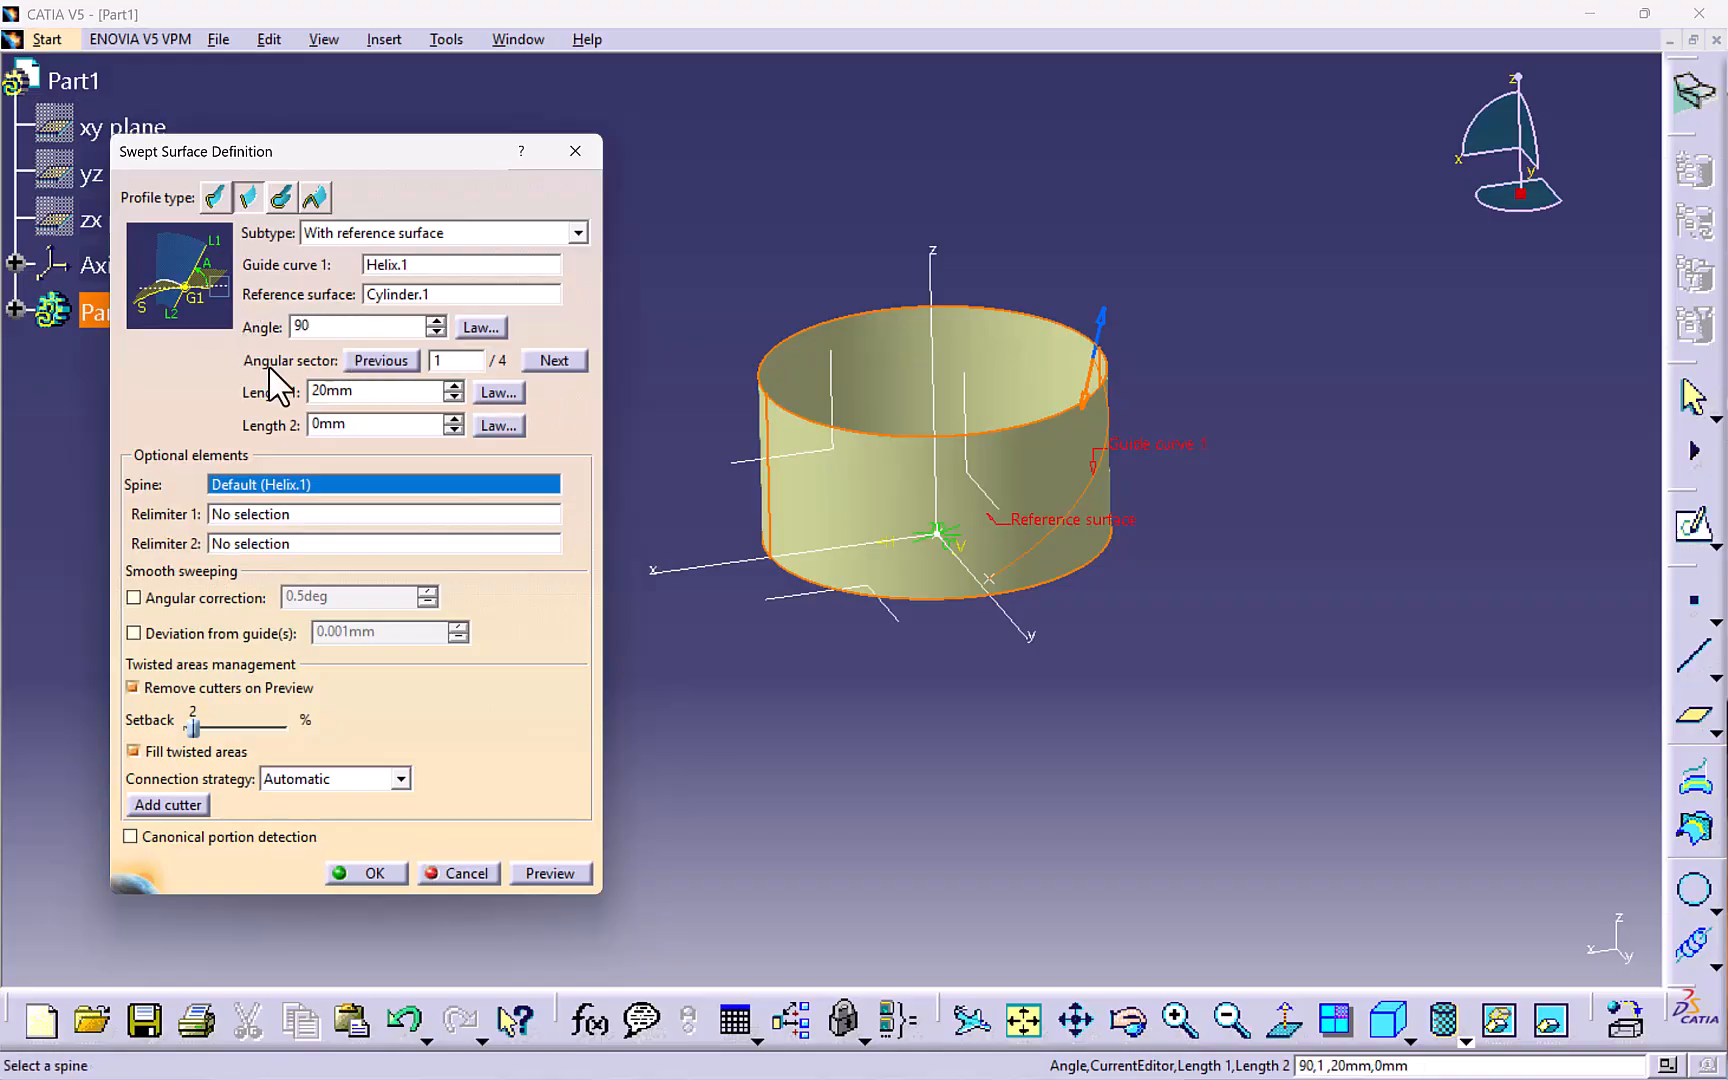
- Set the sweep's Length 1 to 120 mm and Length 2 to 2 mm
left_click_drag(372, 394, 277, 402)
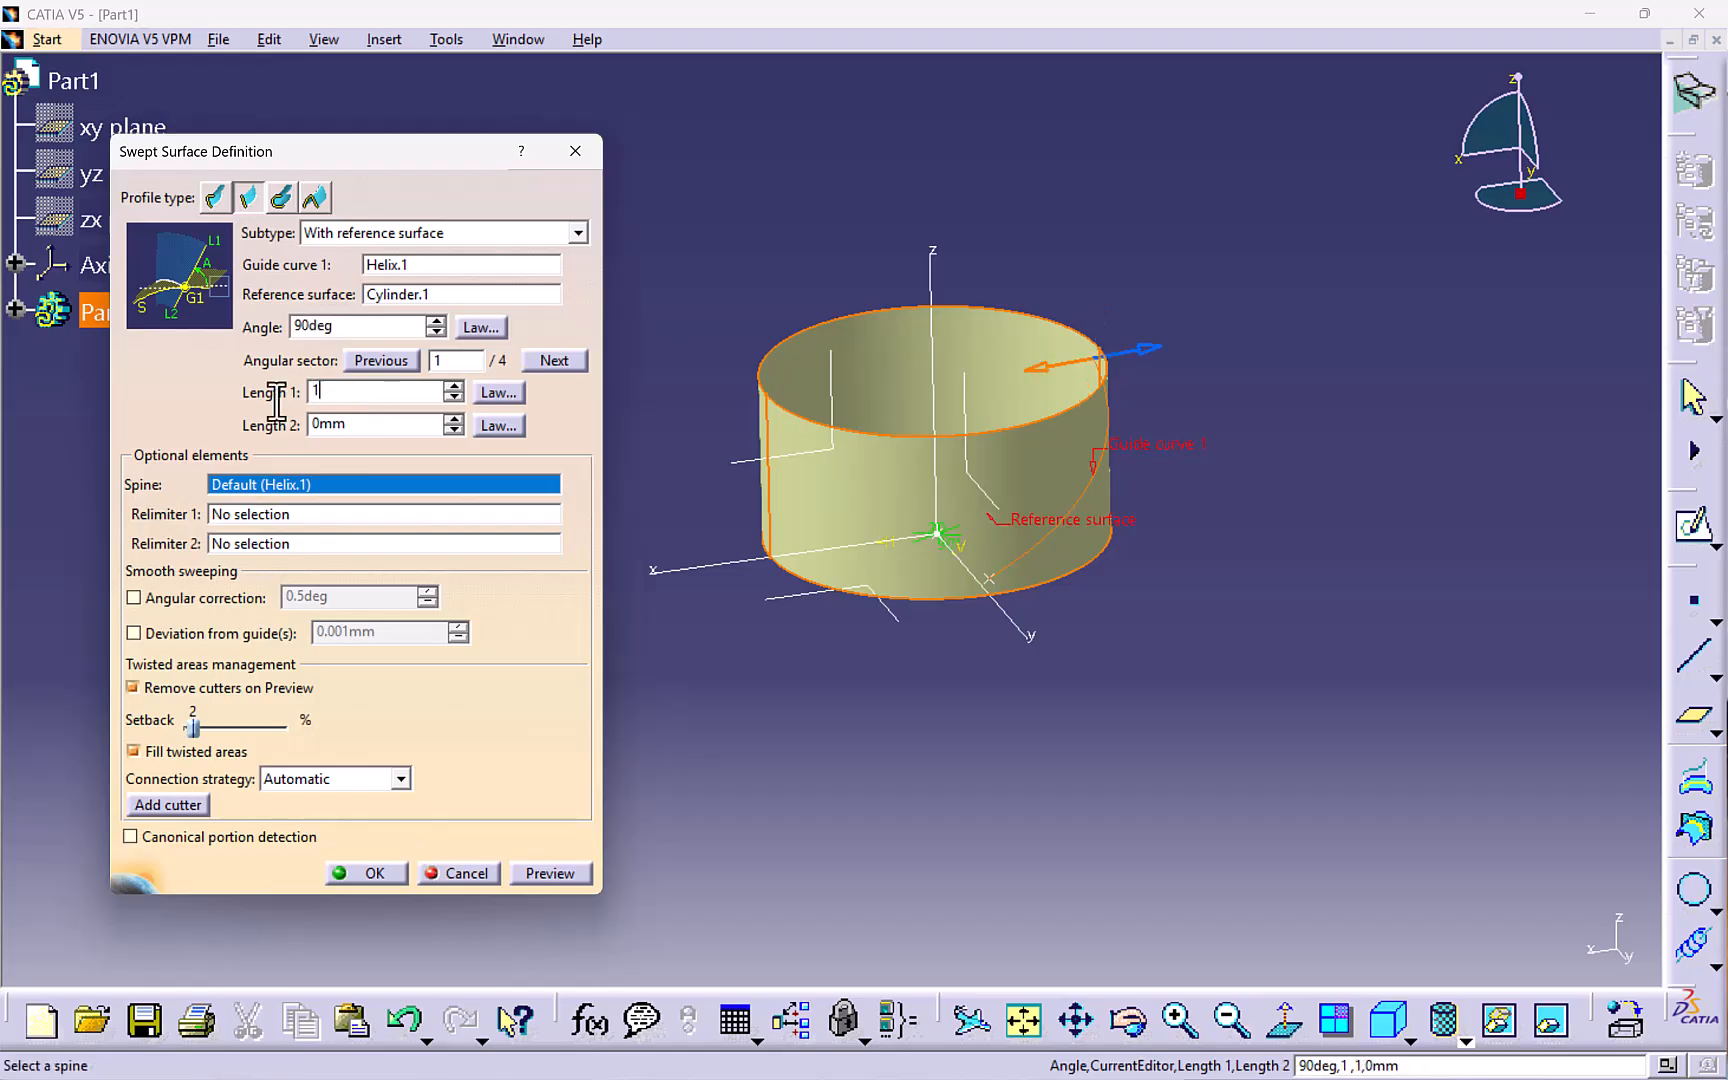
double_click(338, 424)
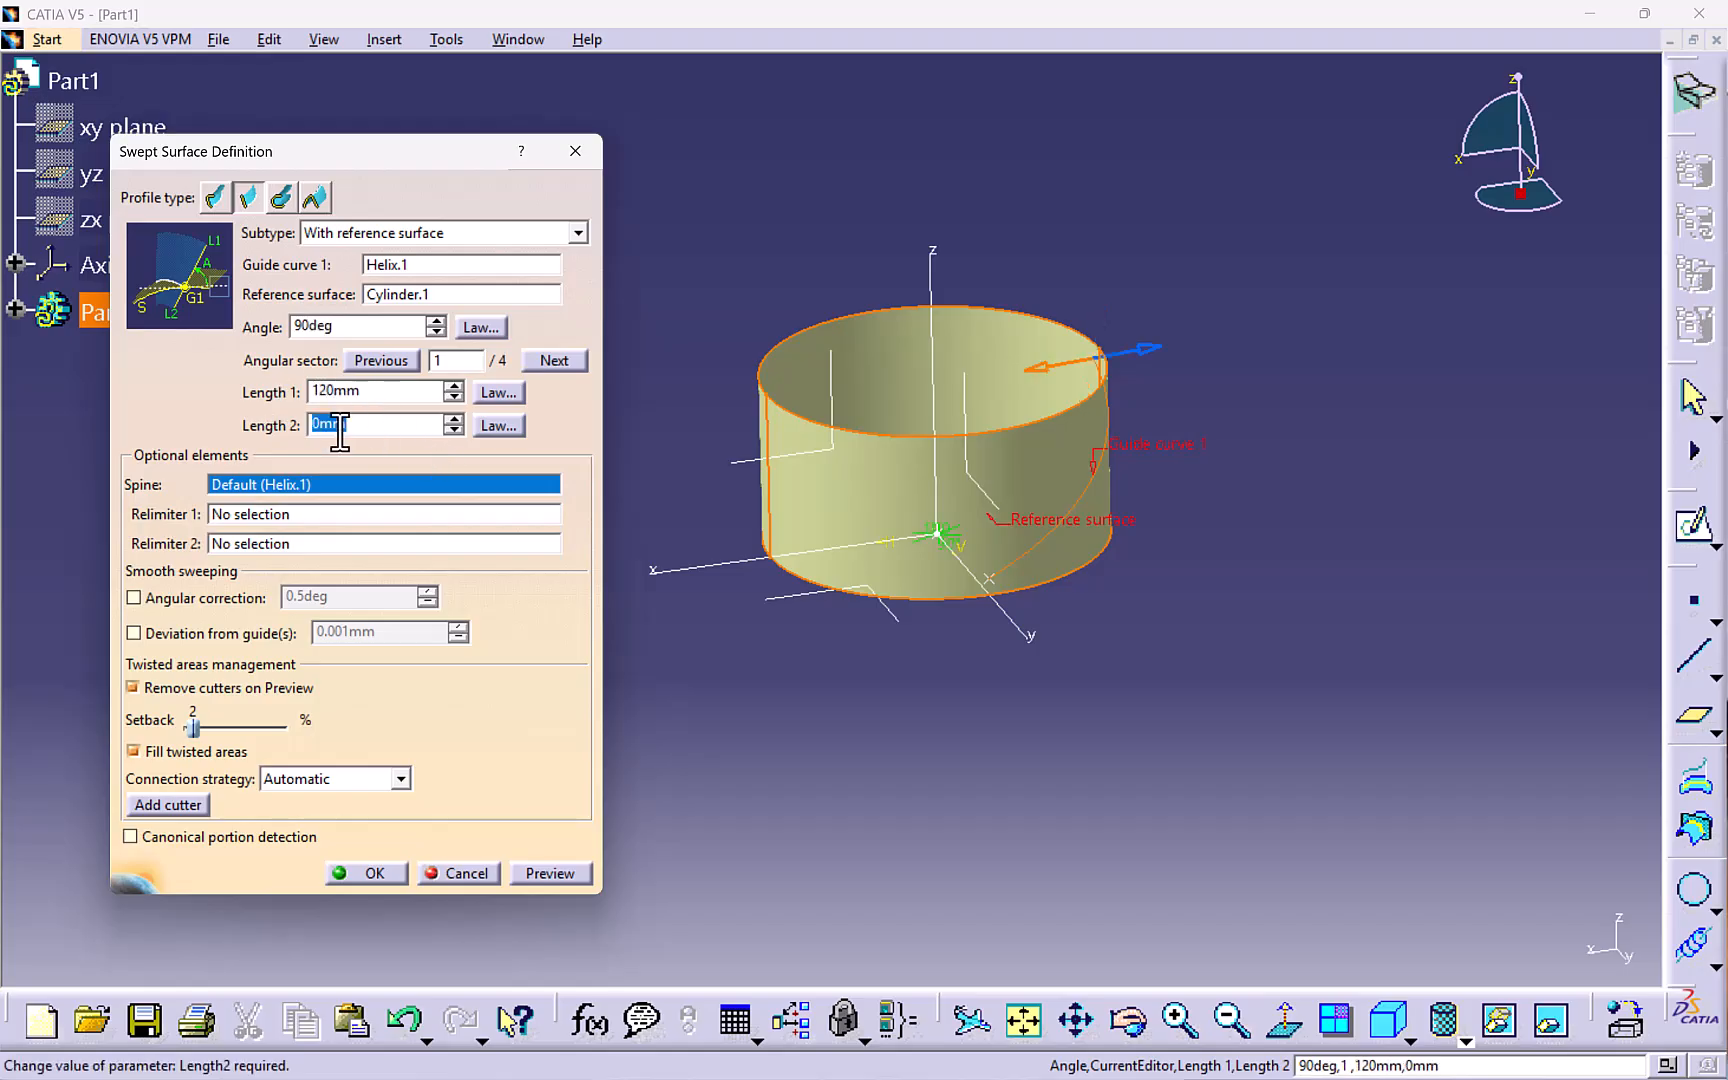
type("2")
left_click(724, 288)
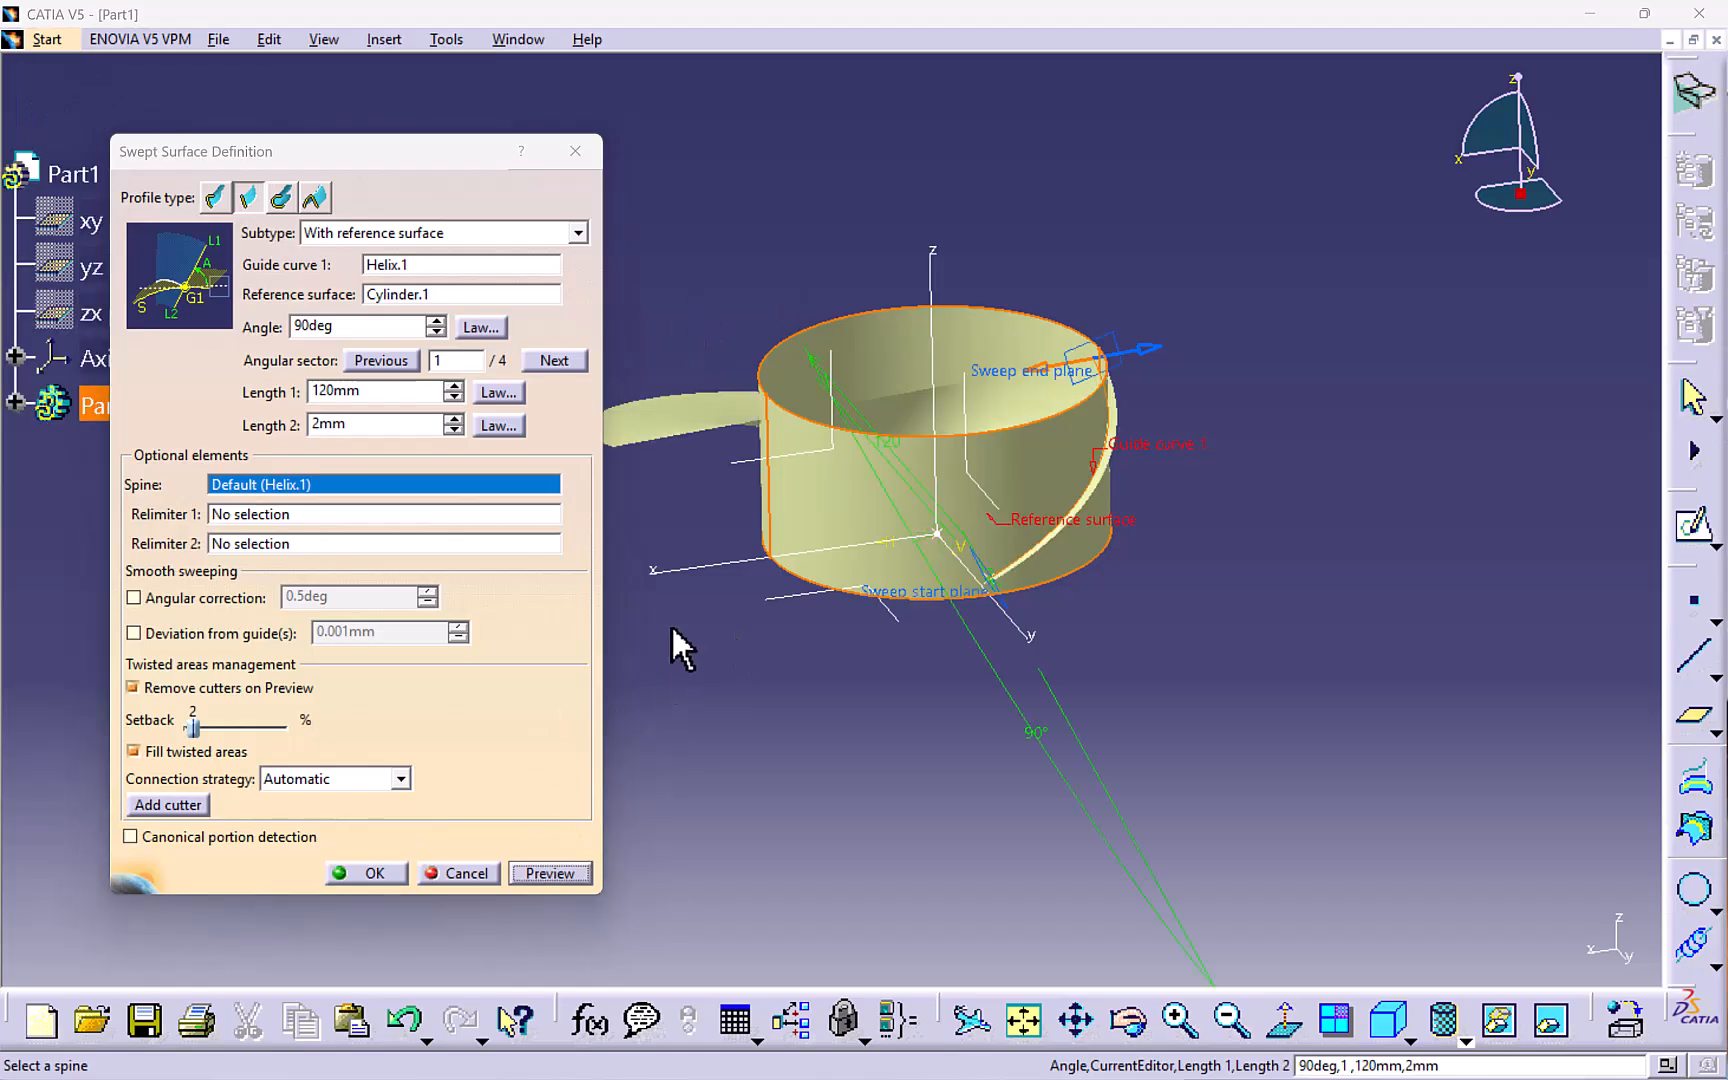
- Switch to the second angular sector solution, preview the sweep and confirm it
middle_click_drag(675, 648, 628, 490)
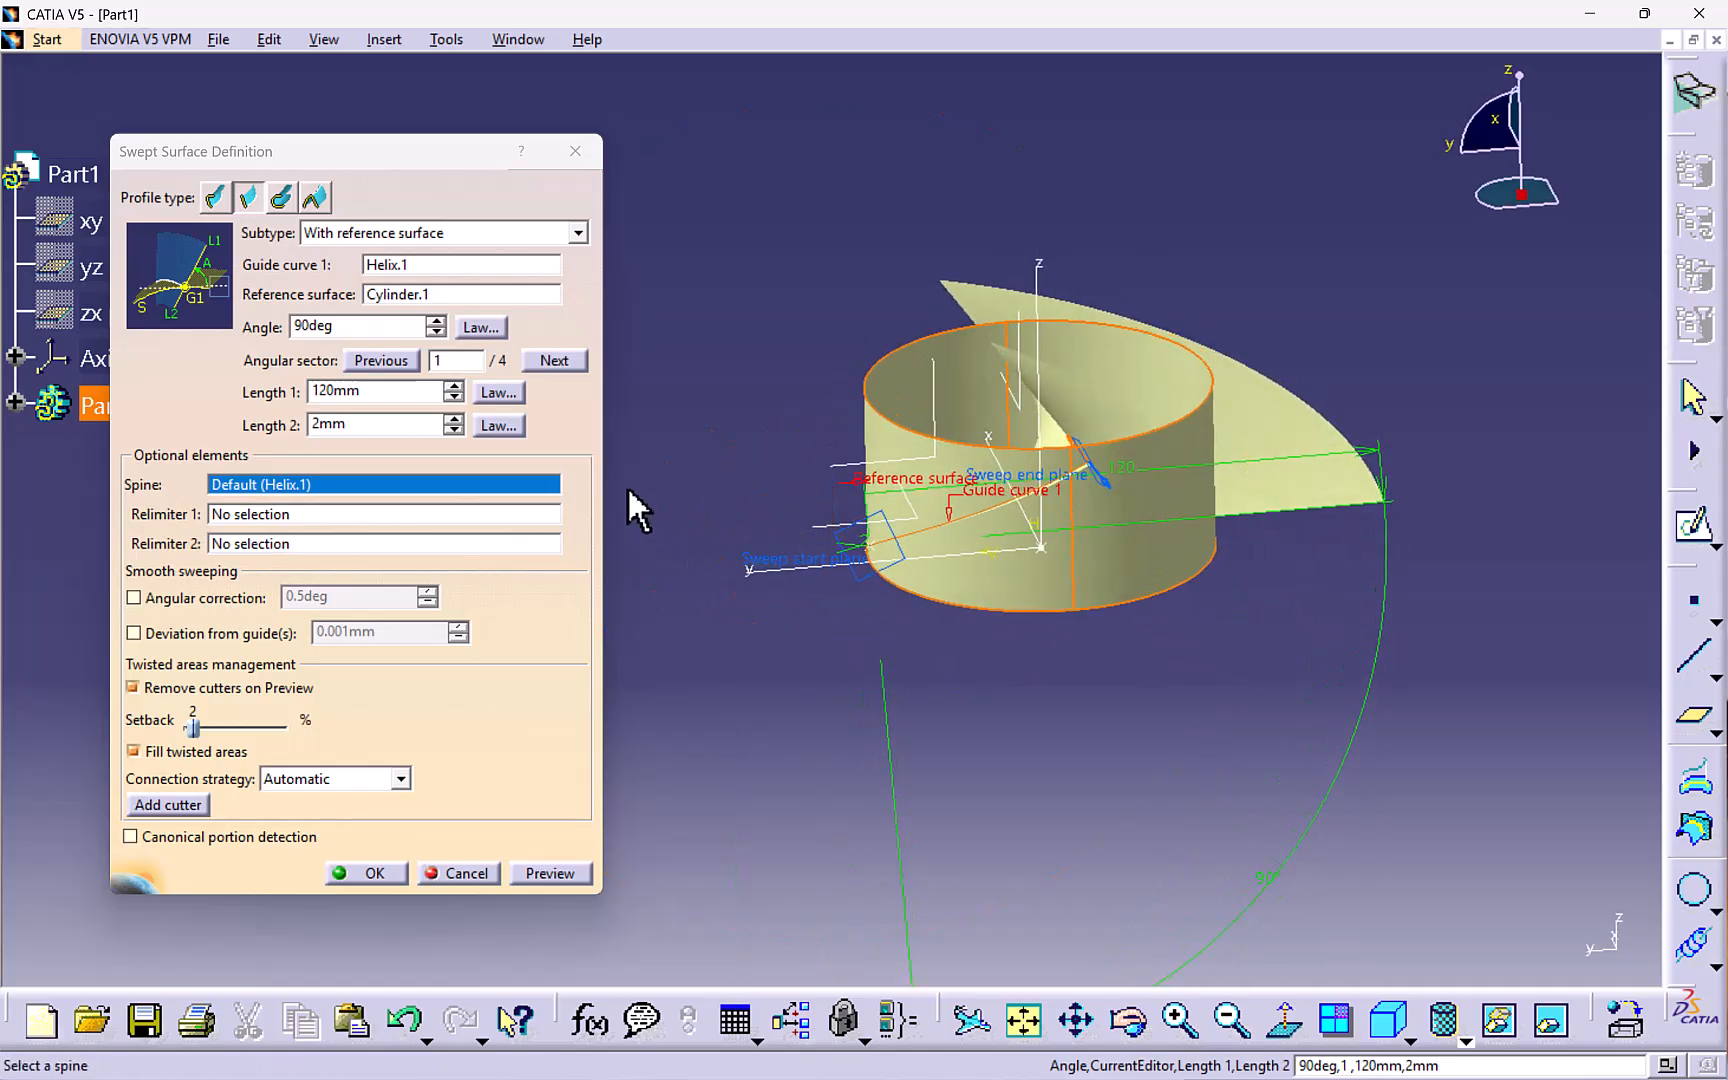
left_click(556, 361)
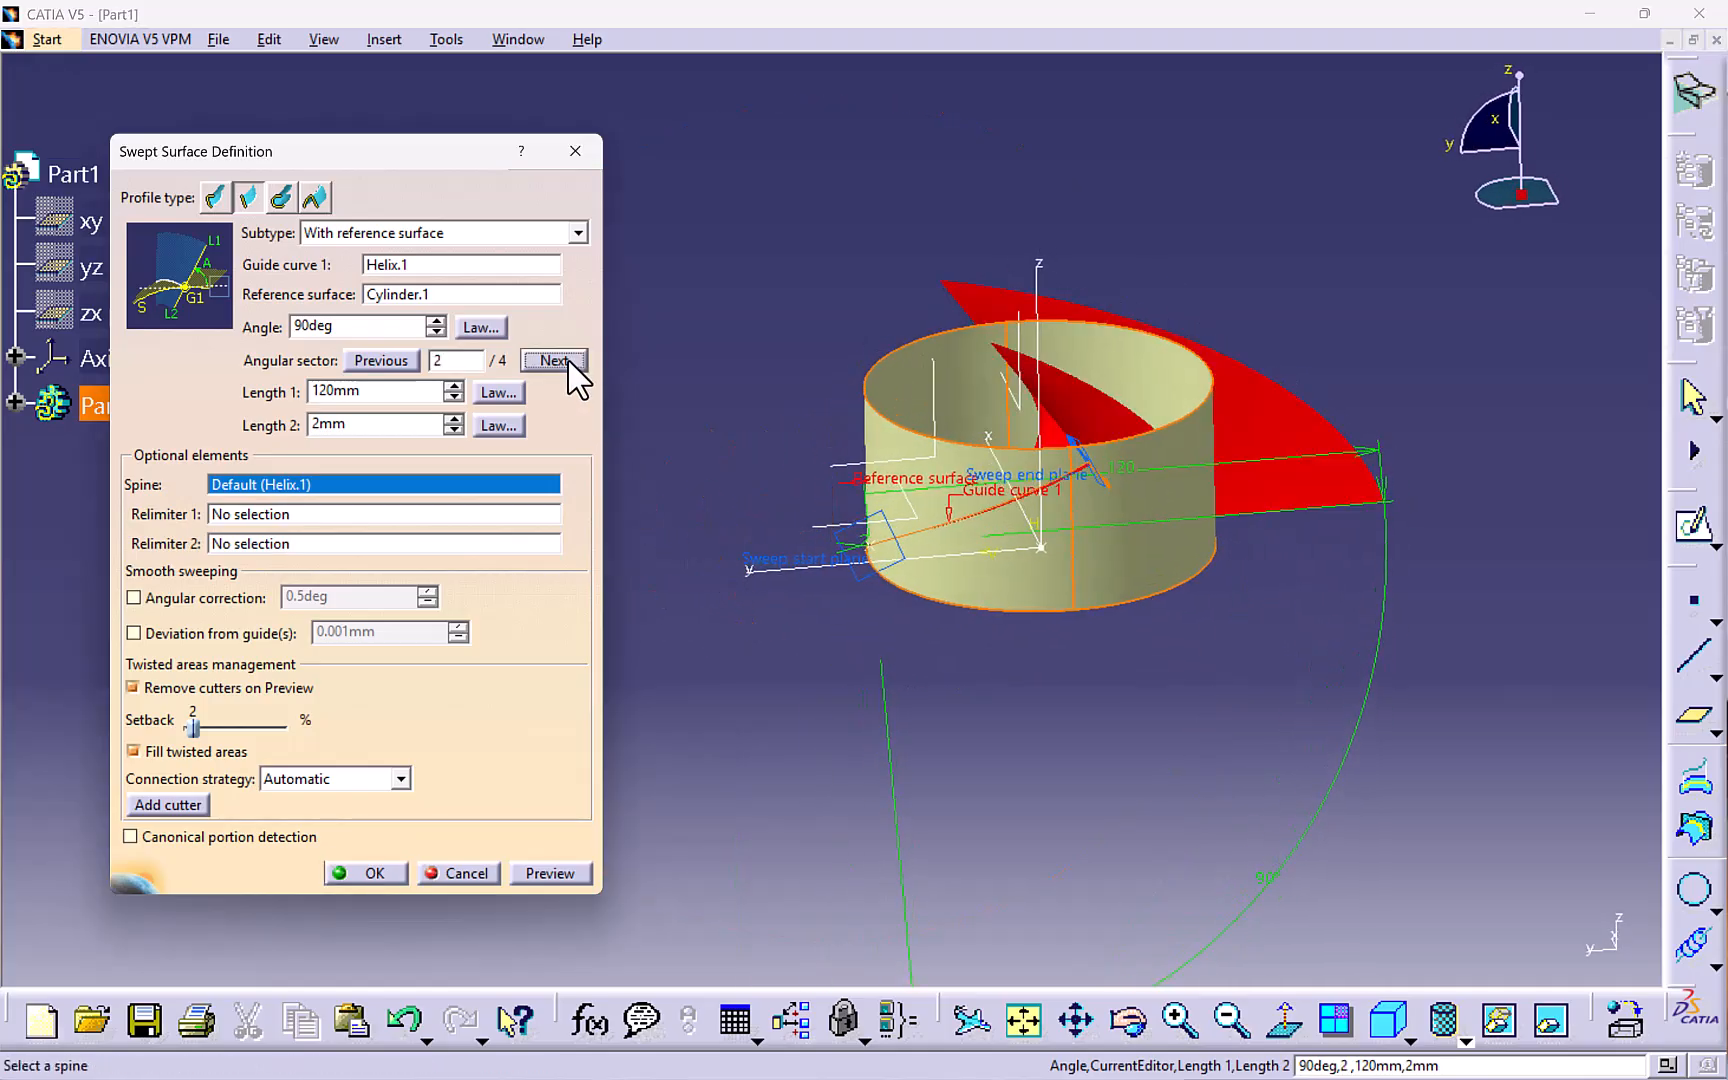
left_click(565, 876)
middle_click_drag(640, 540, 922, 538)
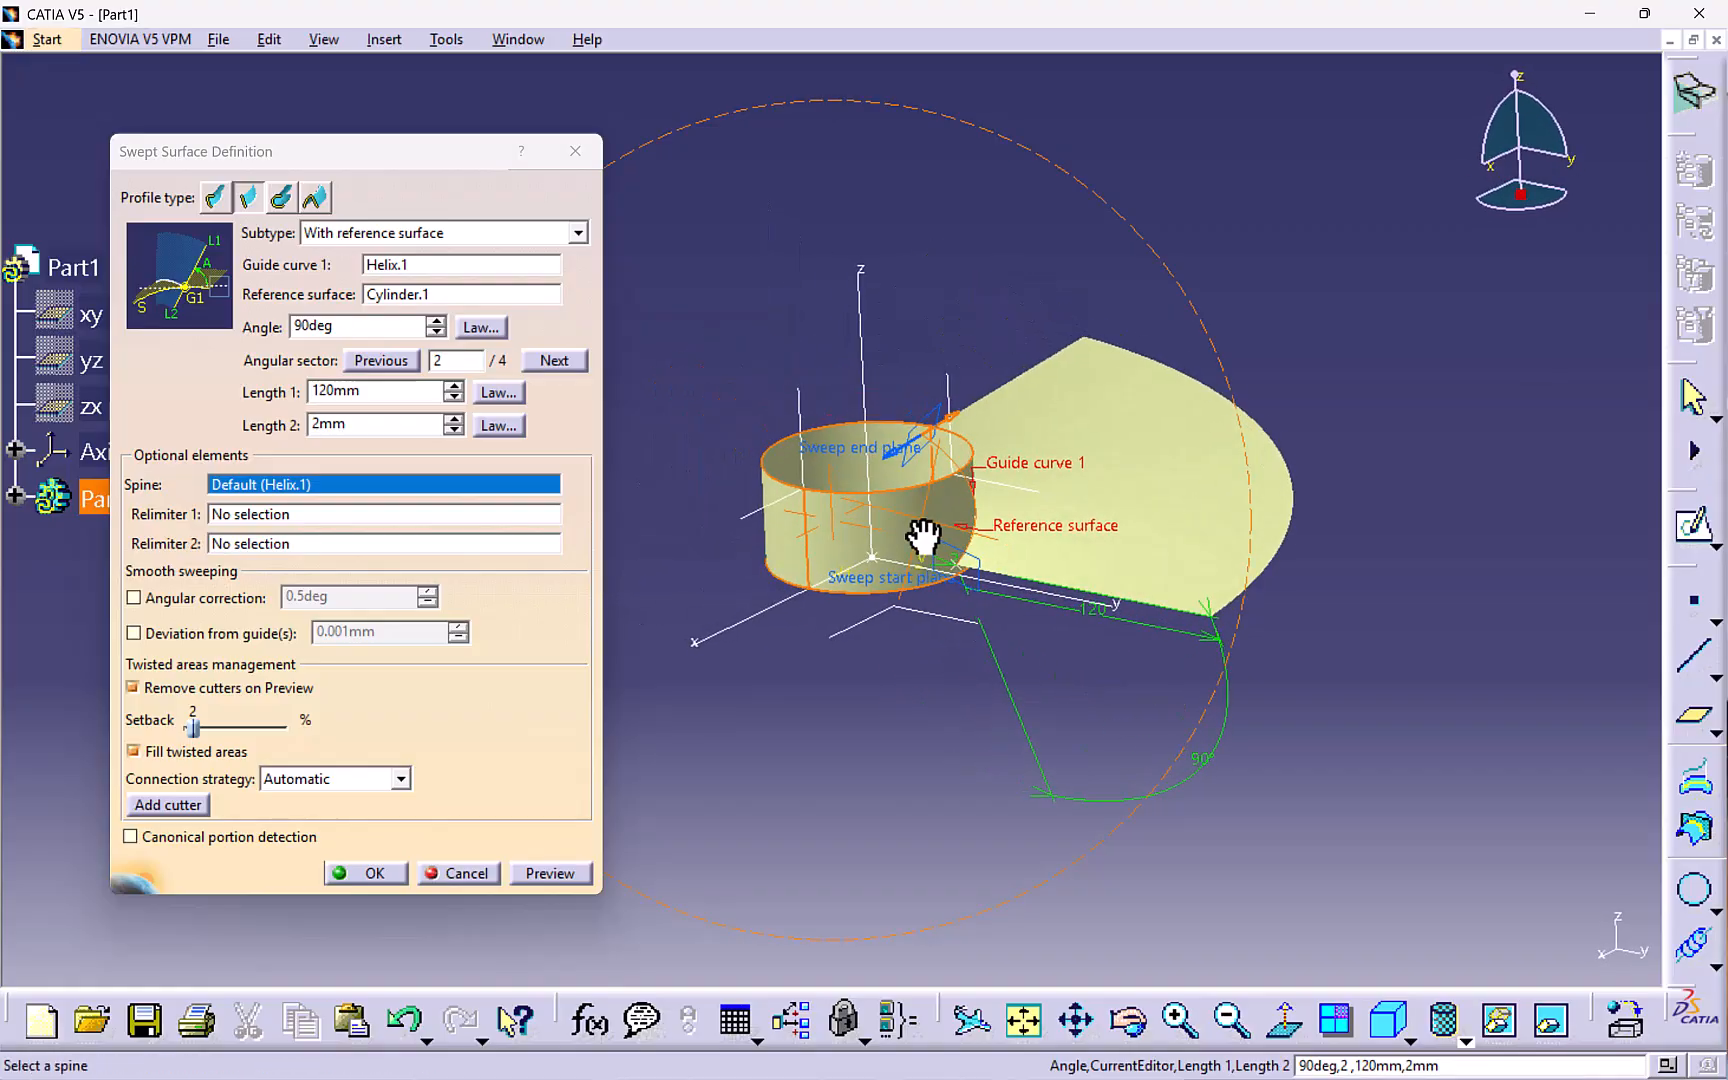
left_click(398, 873)
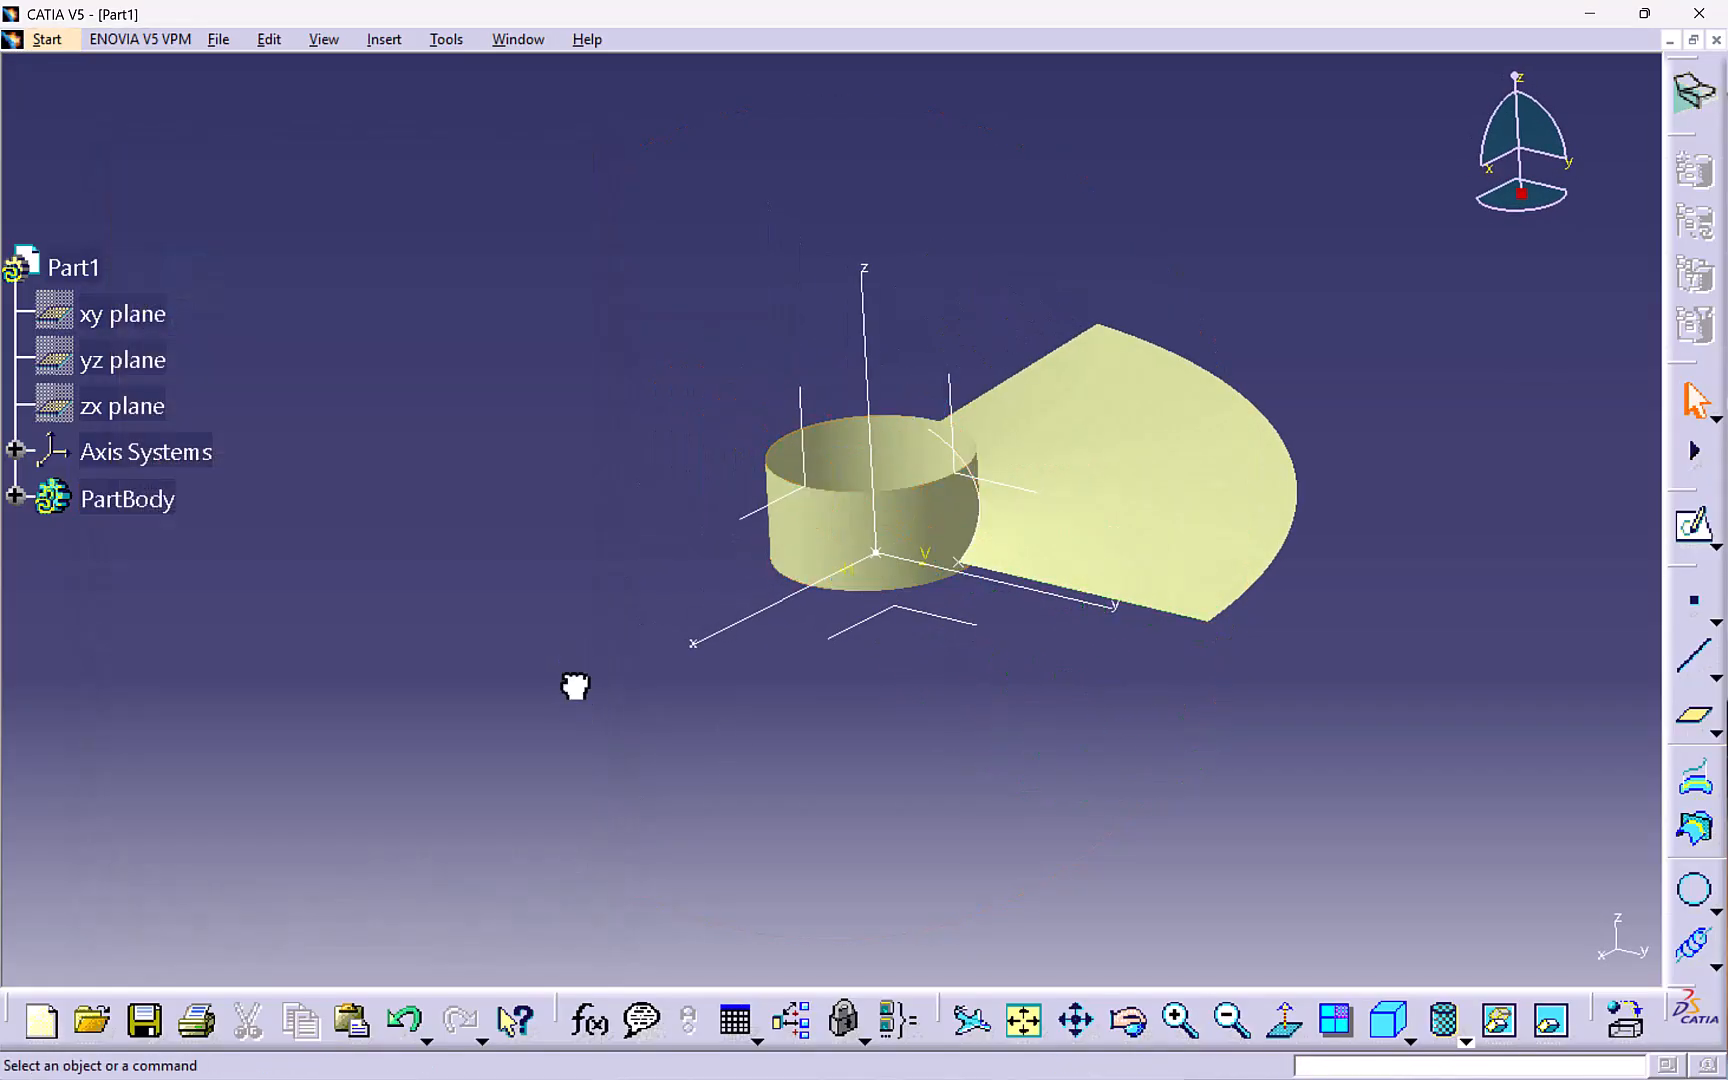
- Start a new sketch on the xy plane to outline the swept surface
middle_click_drag(575, 686, 1068, 309)
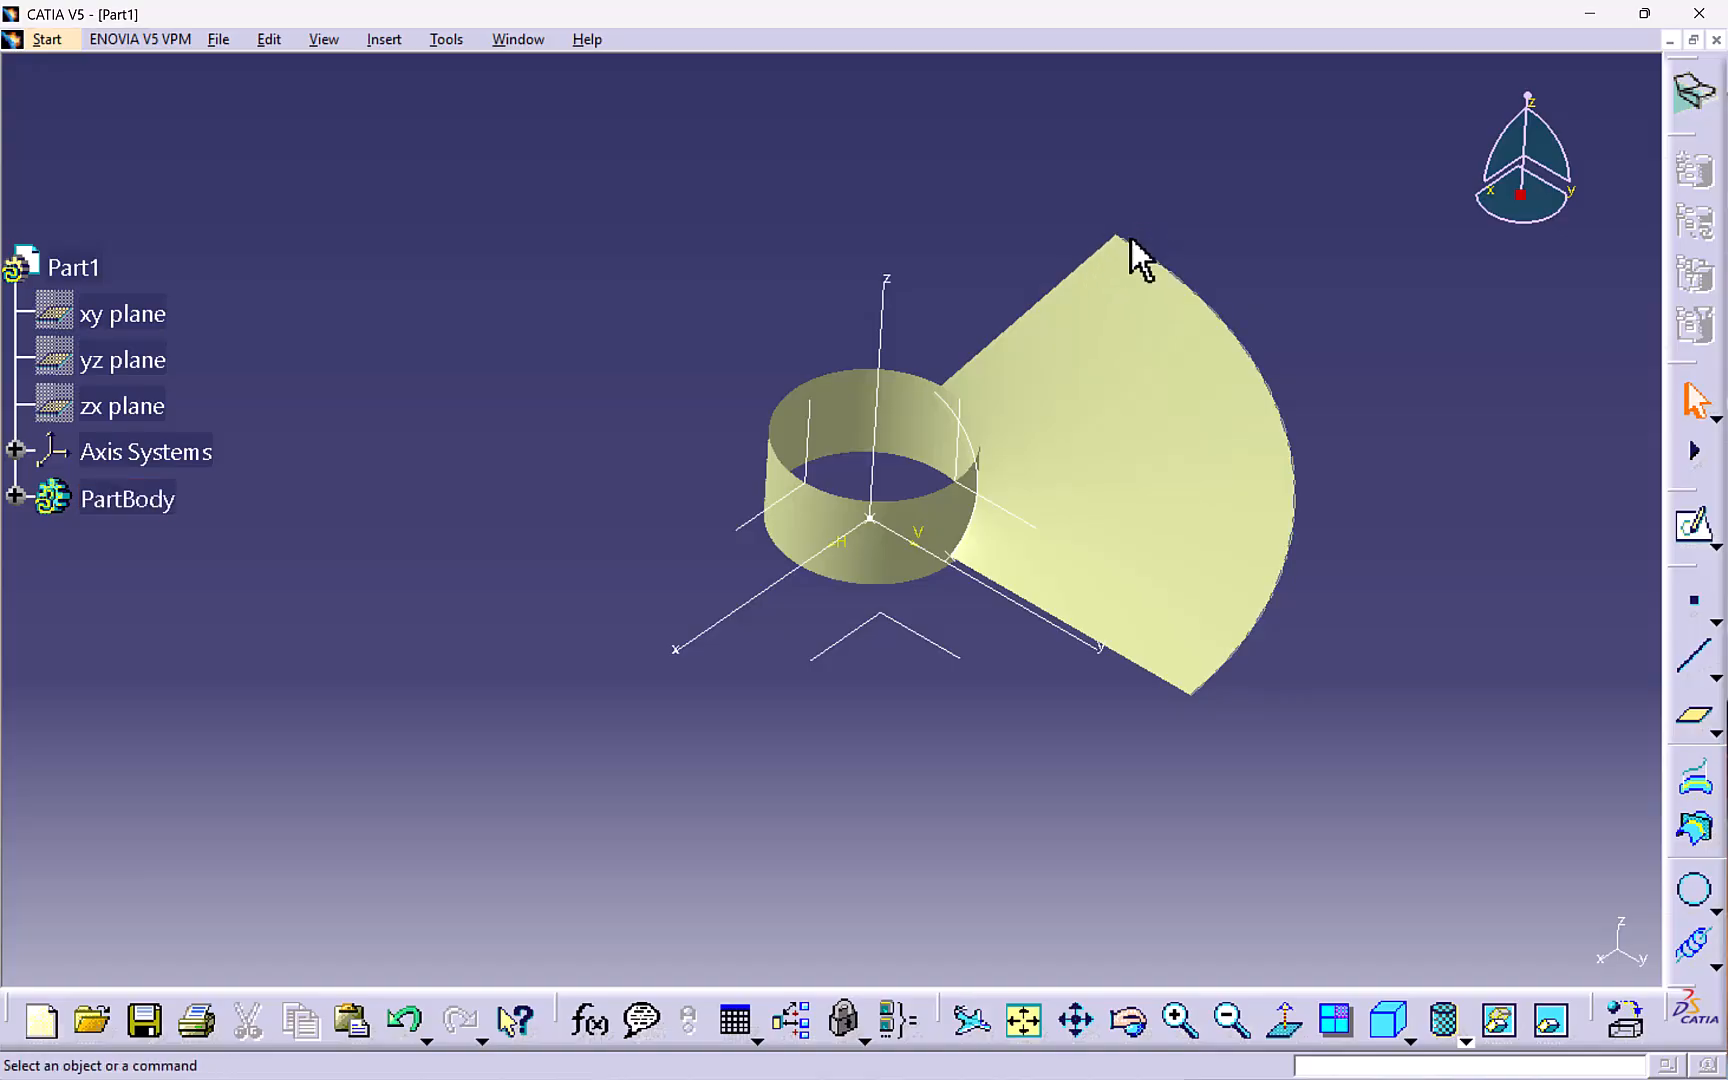
middle_click_drag(937, 552, 1022, 413)
middle_click_drag(937, 625, 937, 597)
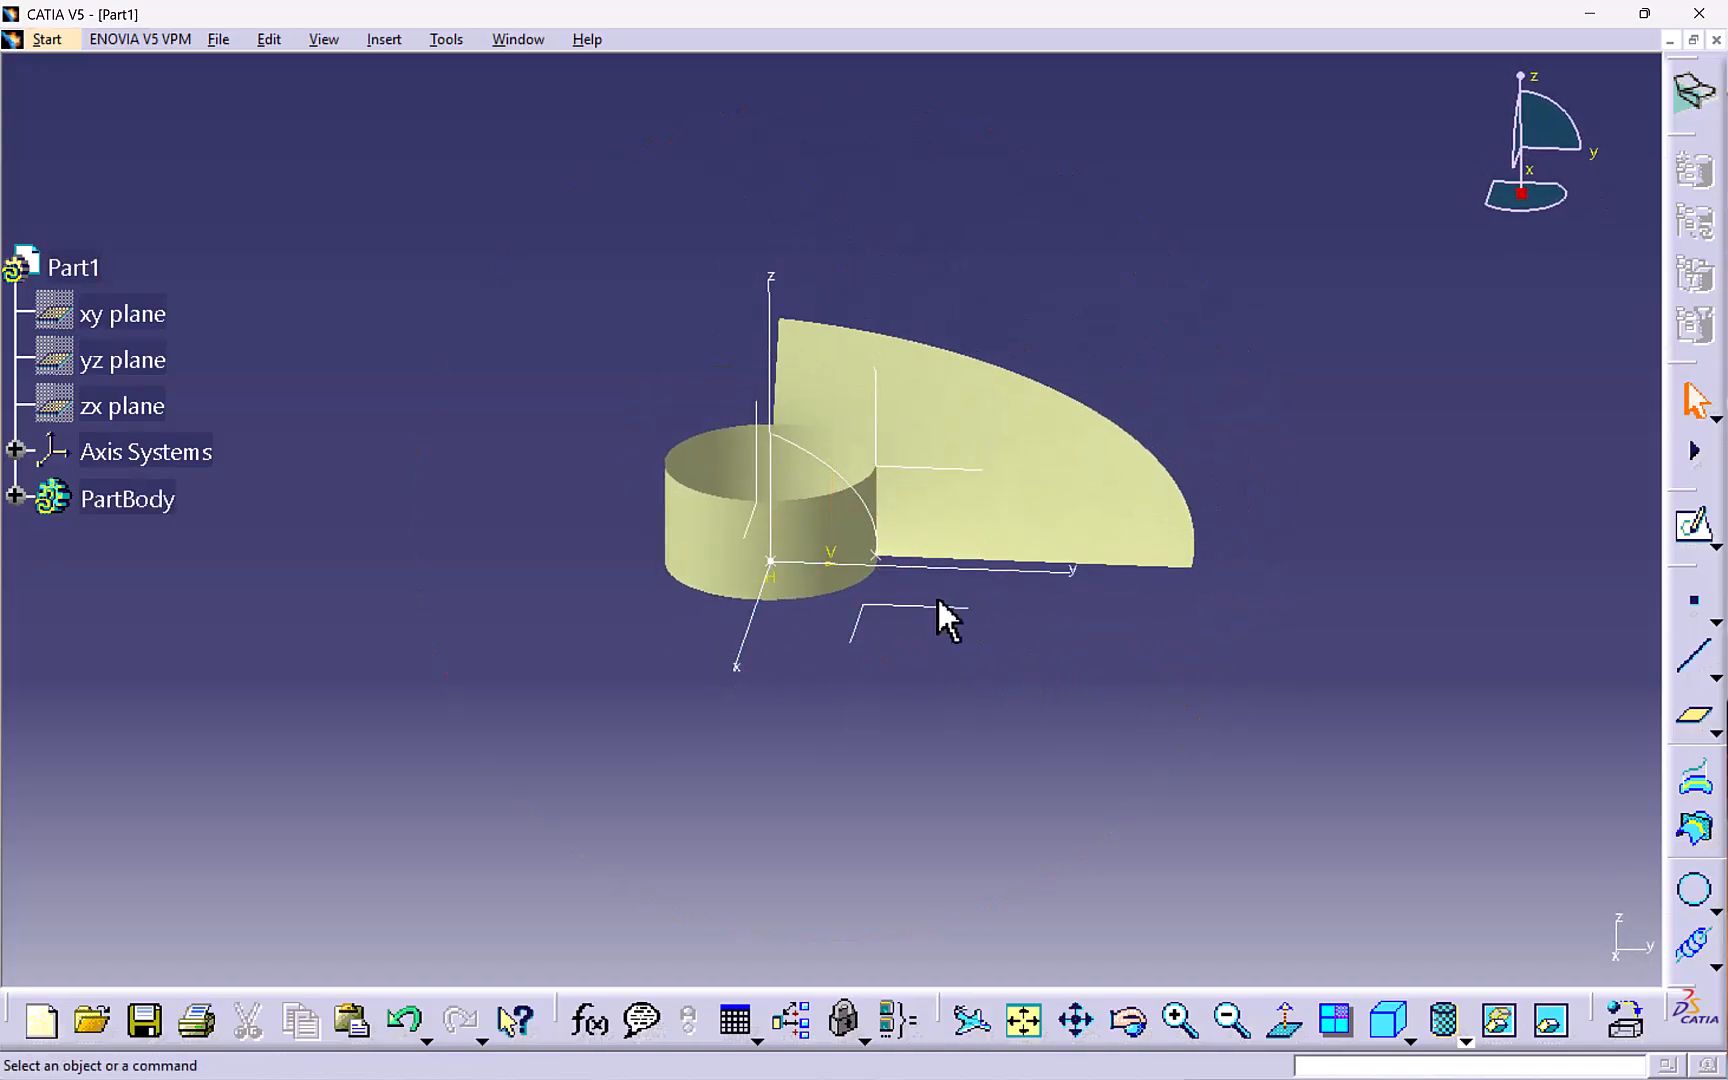
left_click(1694, 524)
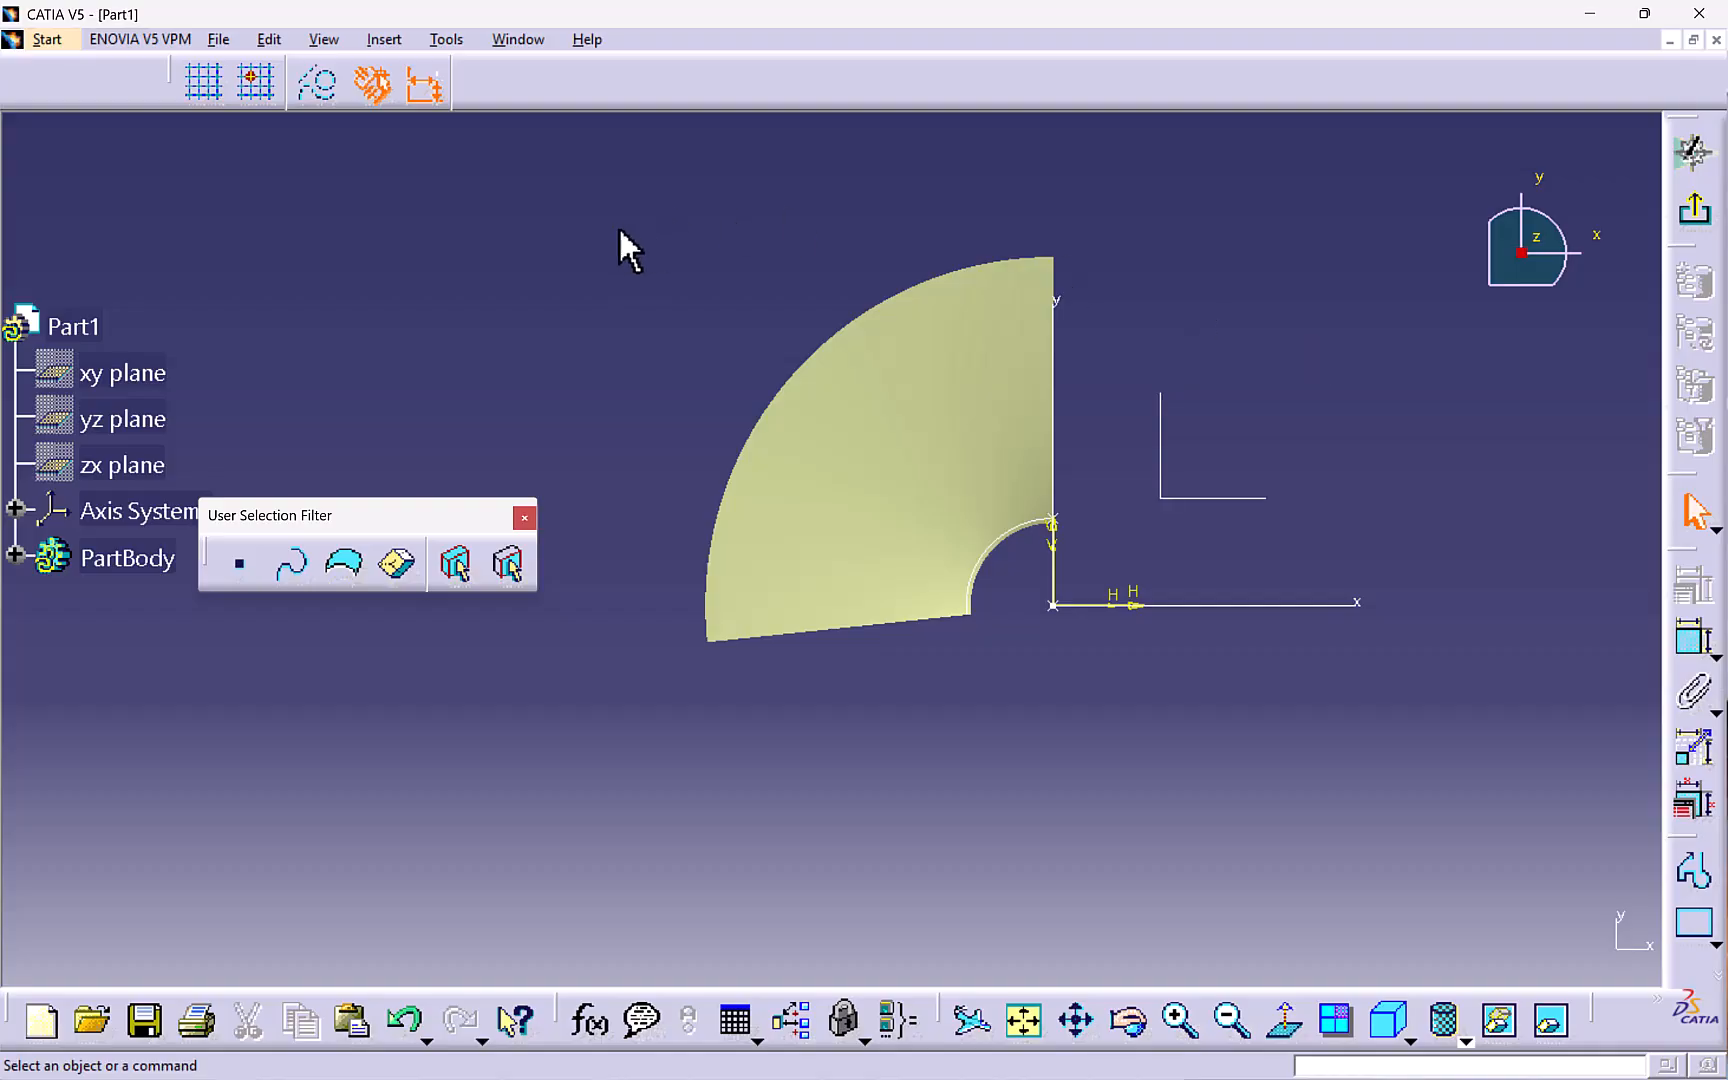
- Project the swept surface's outer arc edge into the sketch
left_click(388, 42)
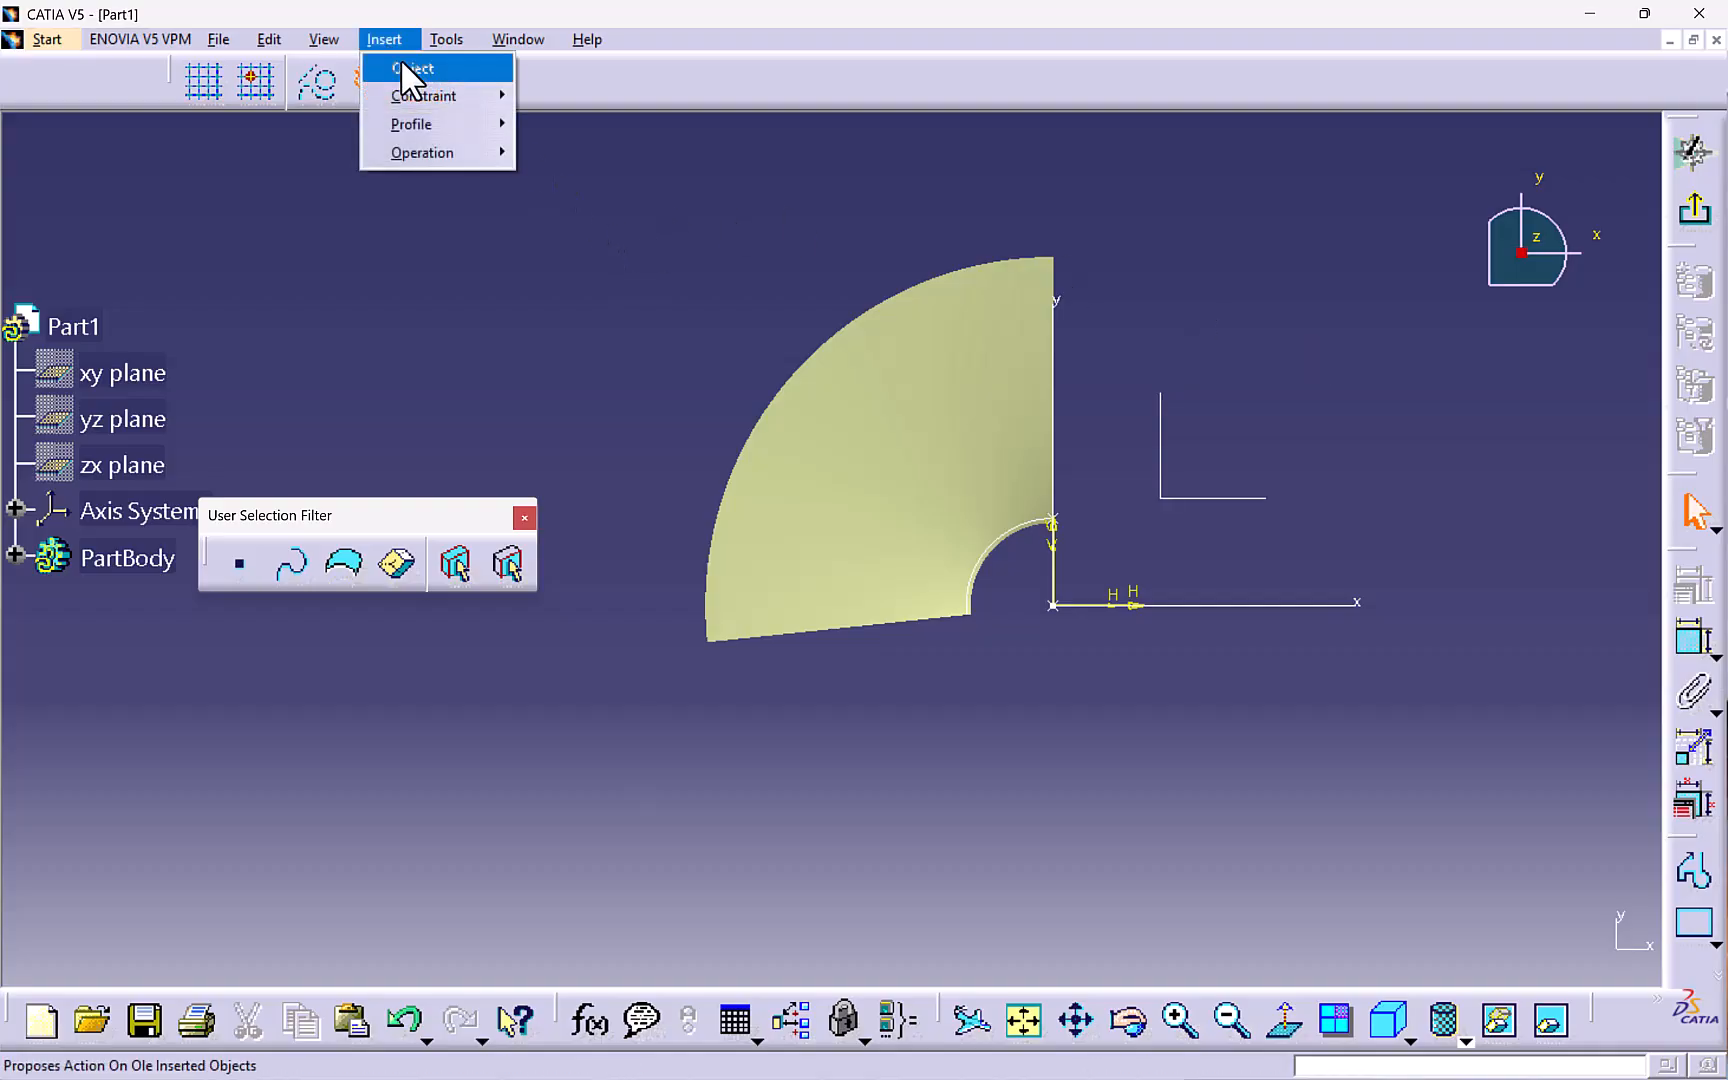
mouse_move(429, 150)
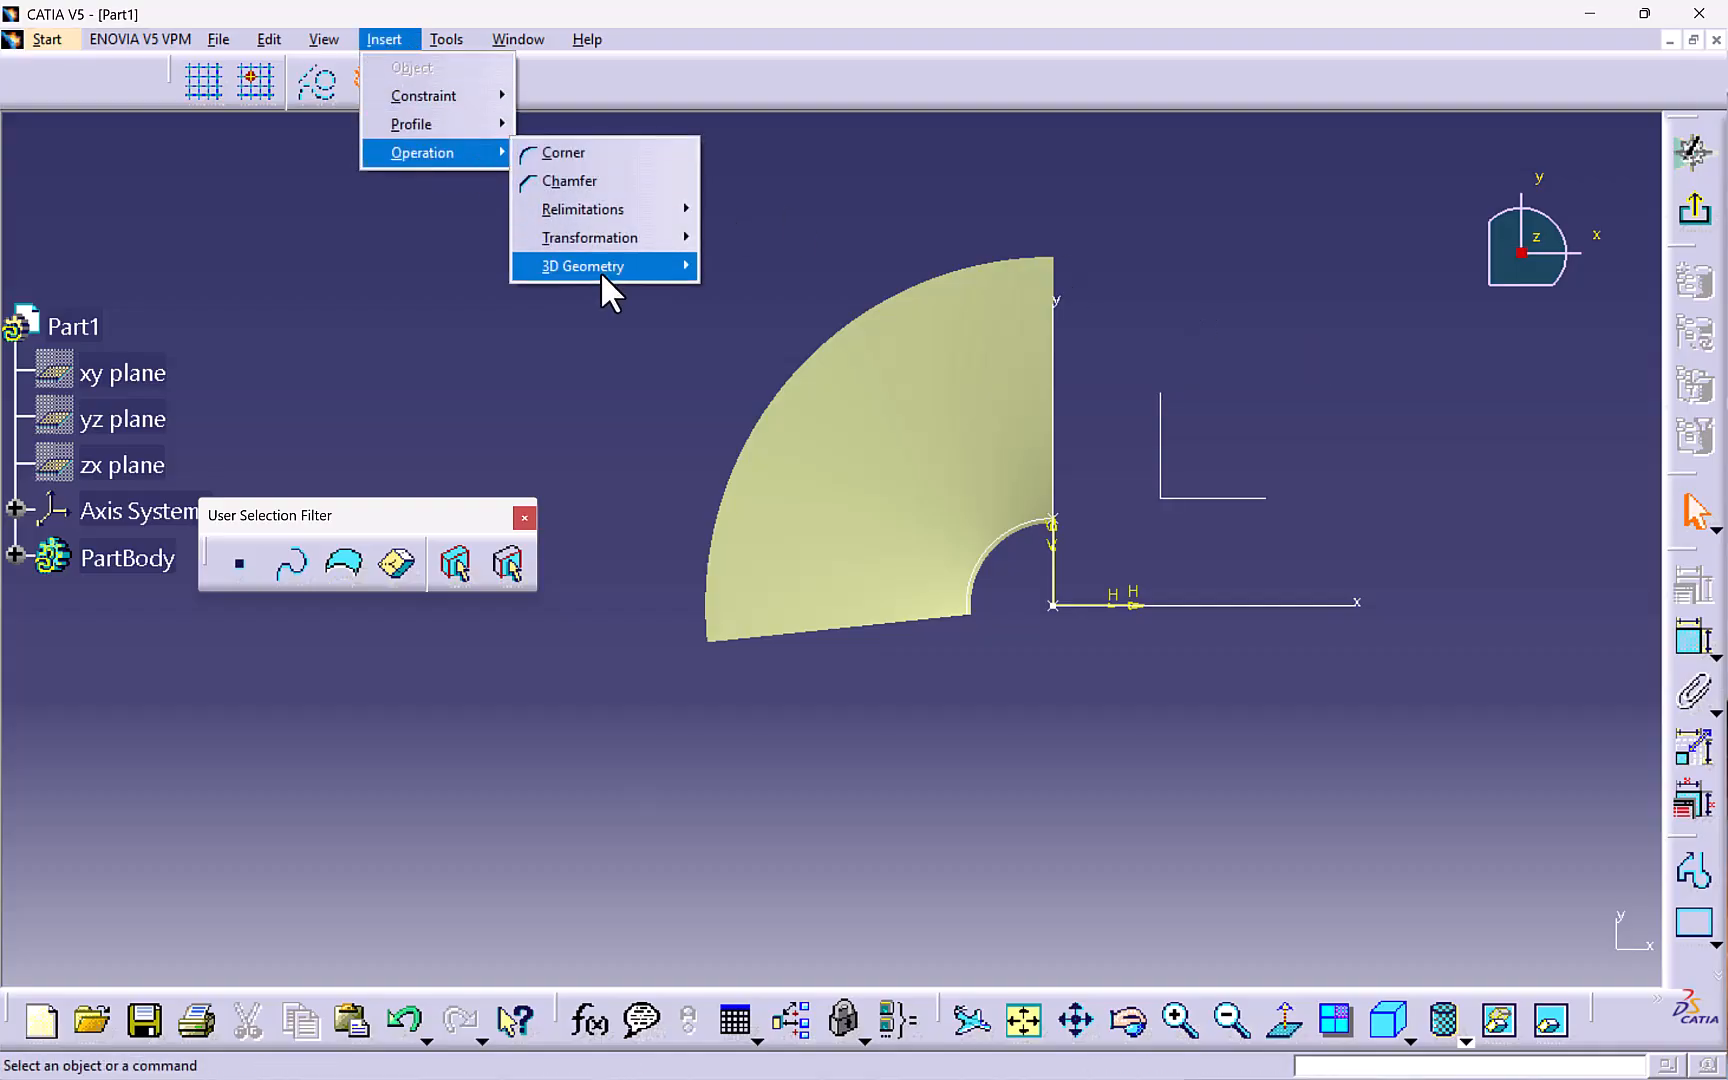
mouse_move(602, 270)
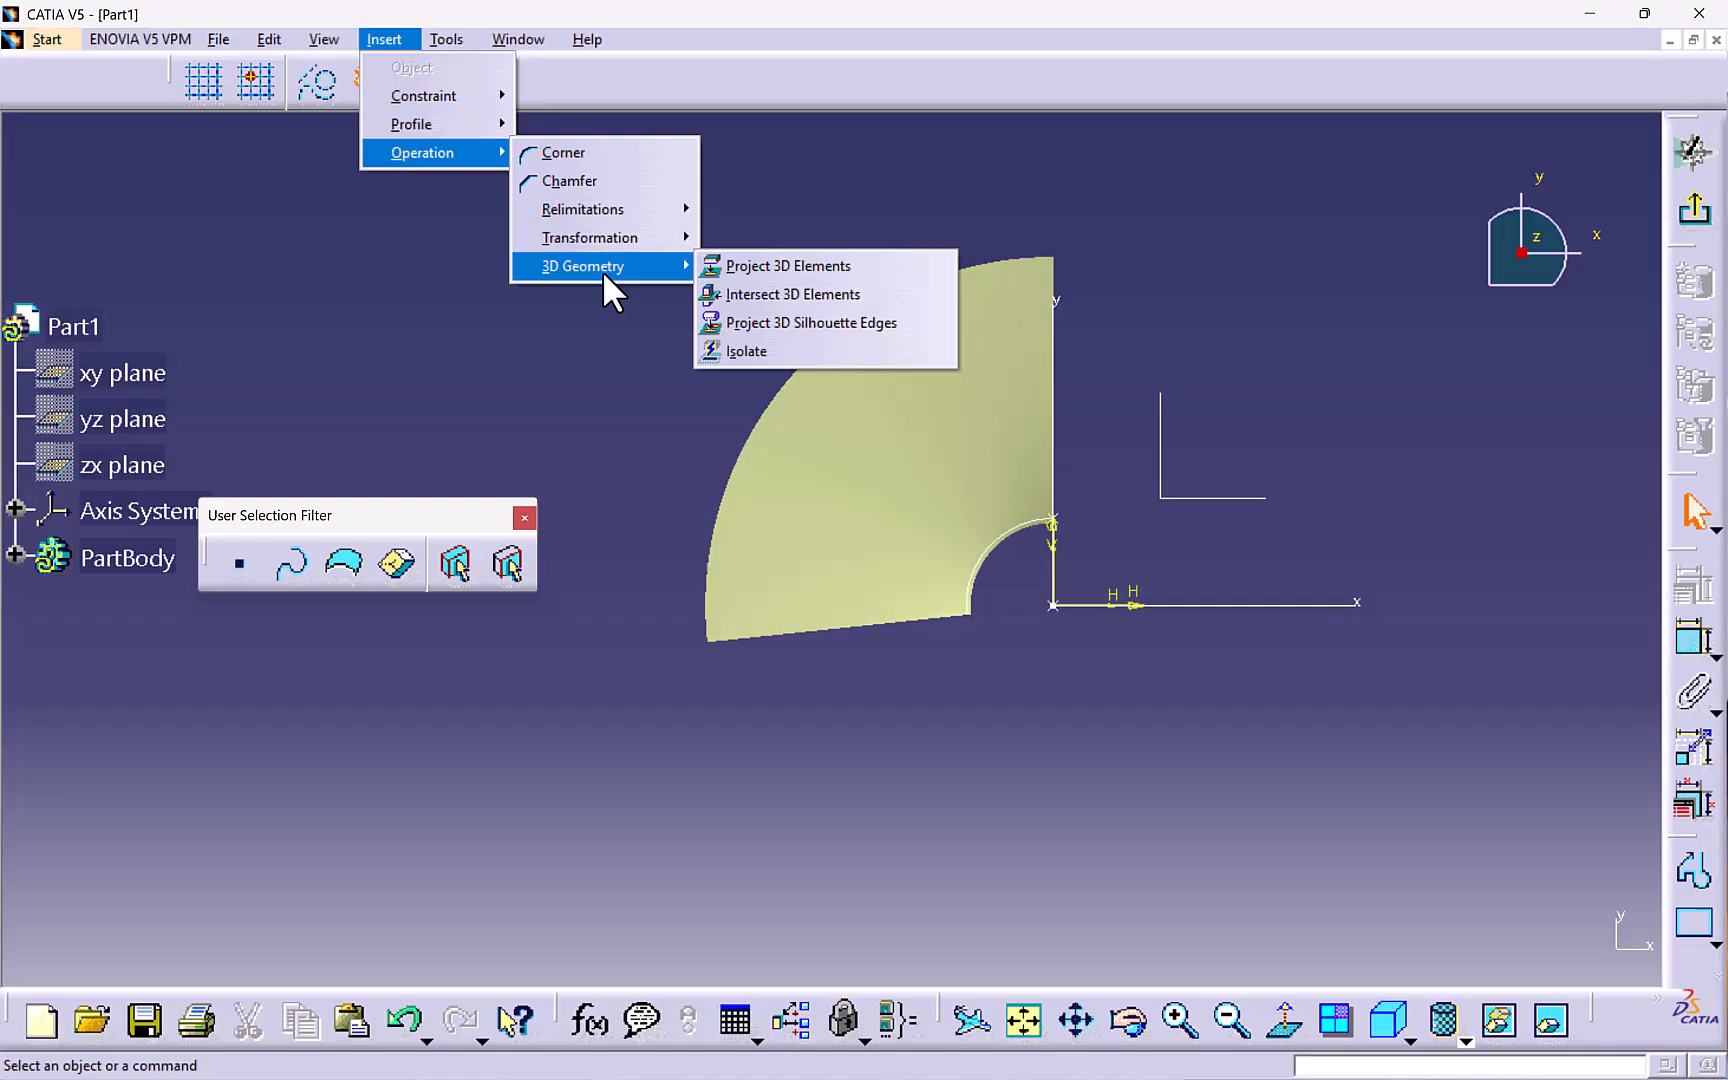
left_click(770, 266)
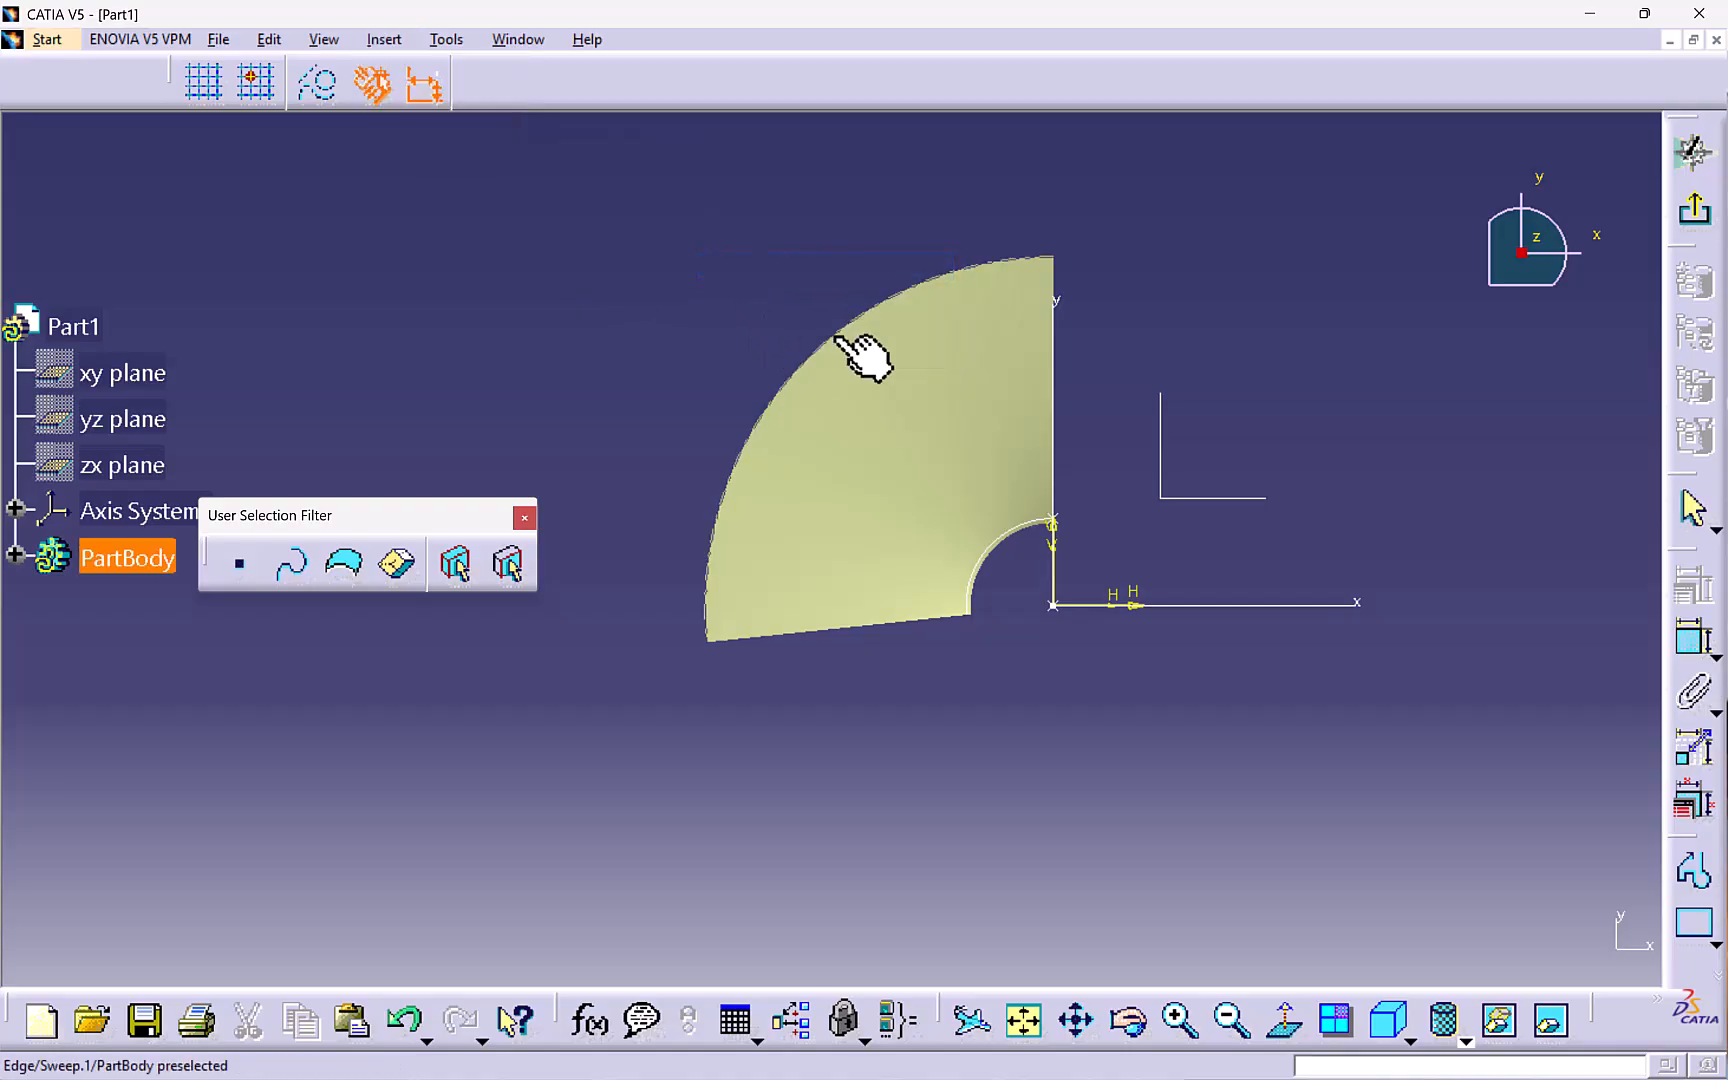
left_click(1063, 289)
- Project the swept surface's lower straight edge and vertical straight edge into the sketch
left_click(395, 40)
mouse_move(435, 153)
mouse_move(602, 267)
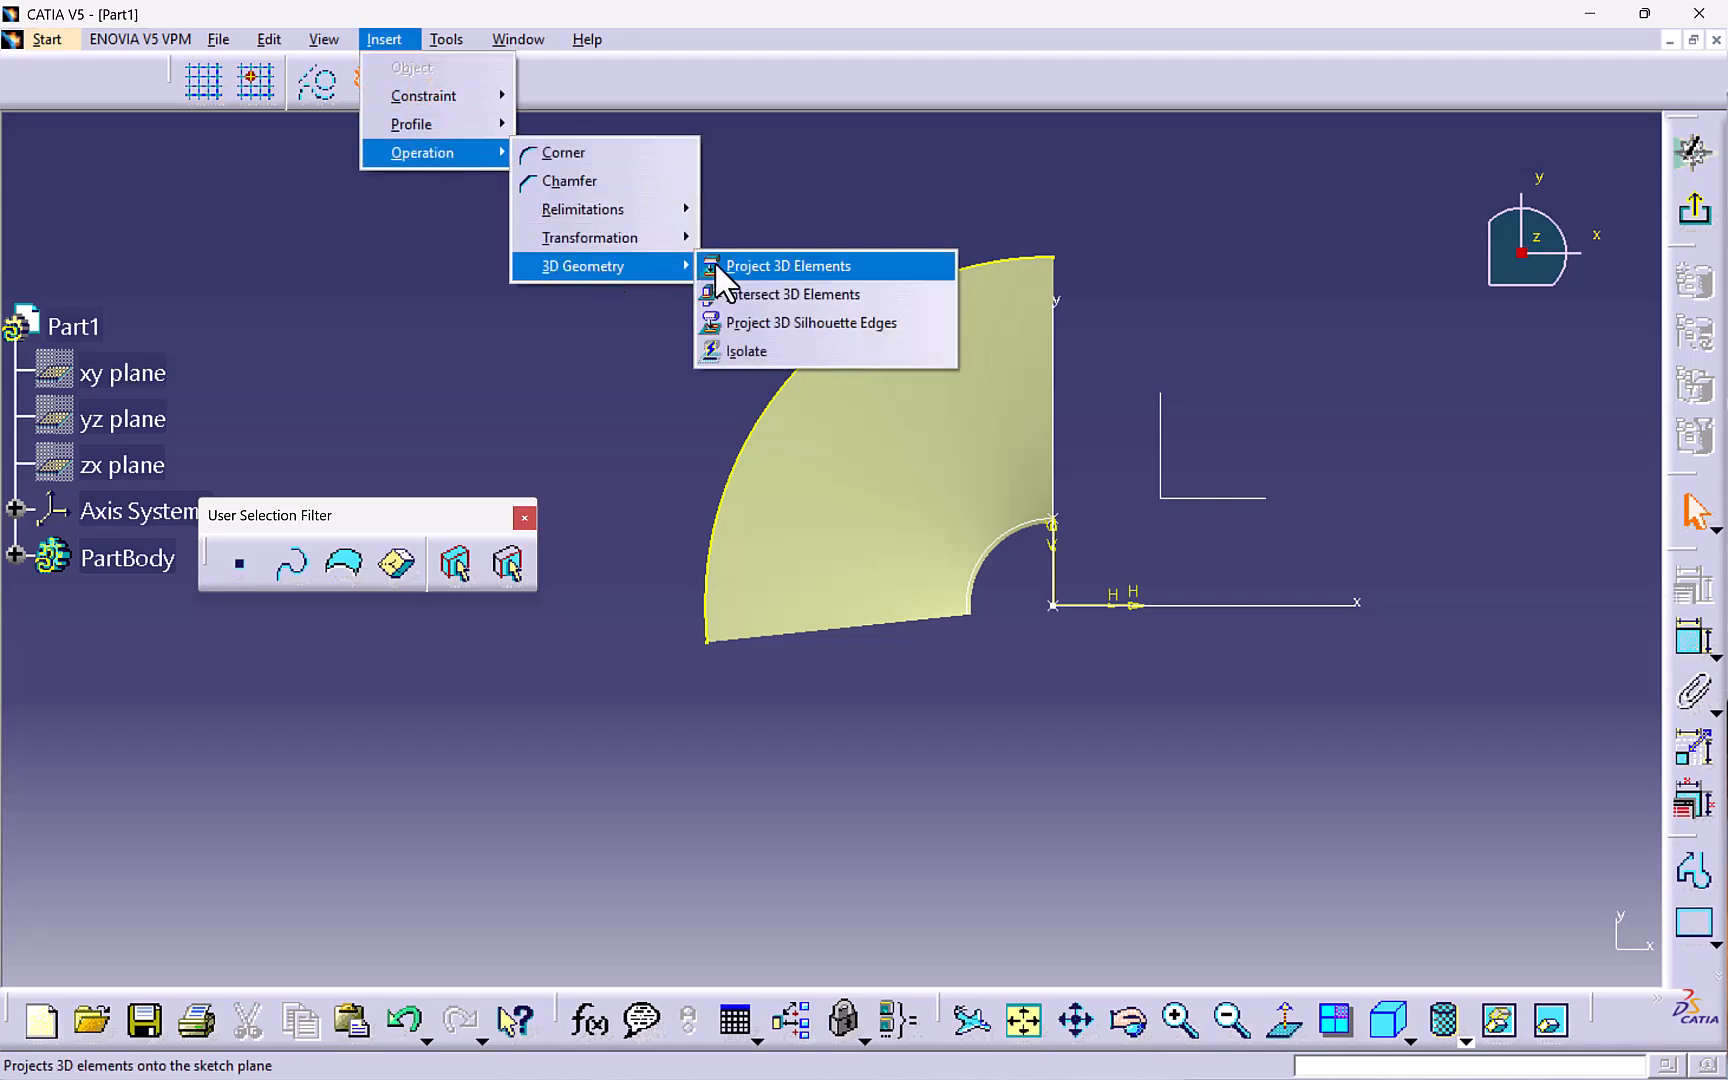
left_click(740, 266)
left_click(874, 625)
left_click(408, 42)
mouse_move(506, 153)
mouse_move(600, 266)
left_click(775, 266)
left_click(1055, 294)
- Project the swept surface's inner arc edge into the sketch
left_click(400, 41)
mouse_move(440, 153)
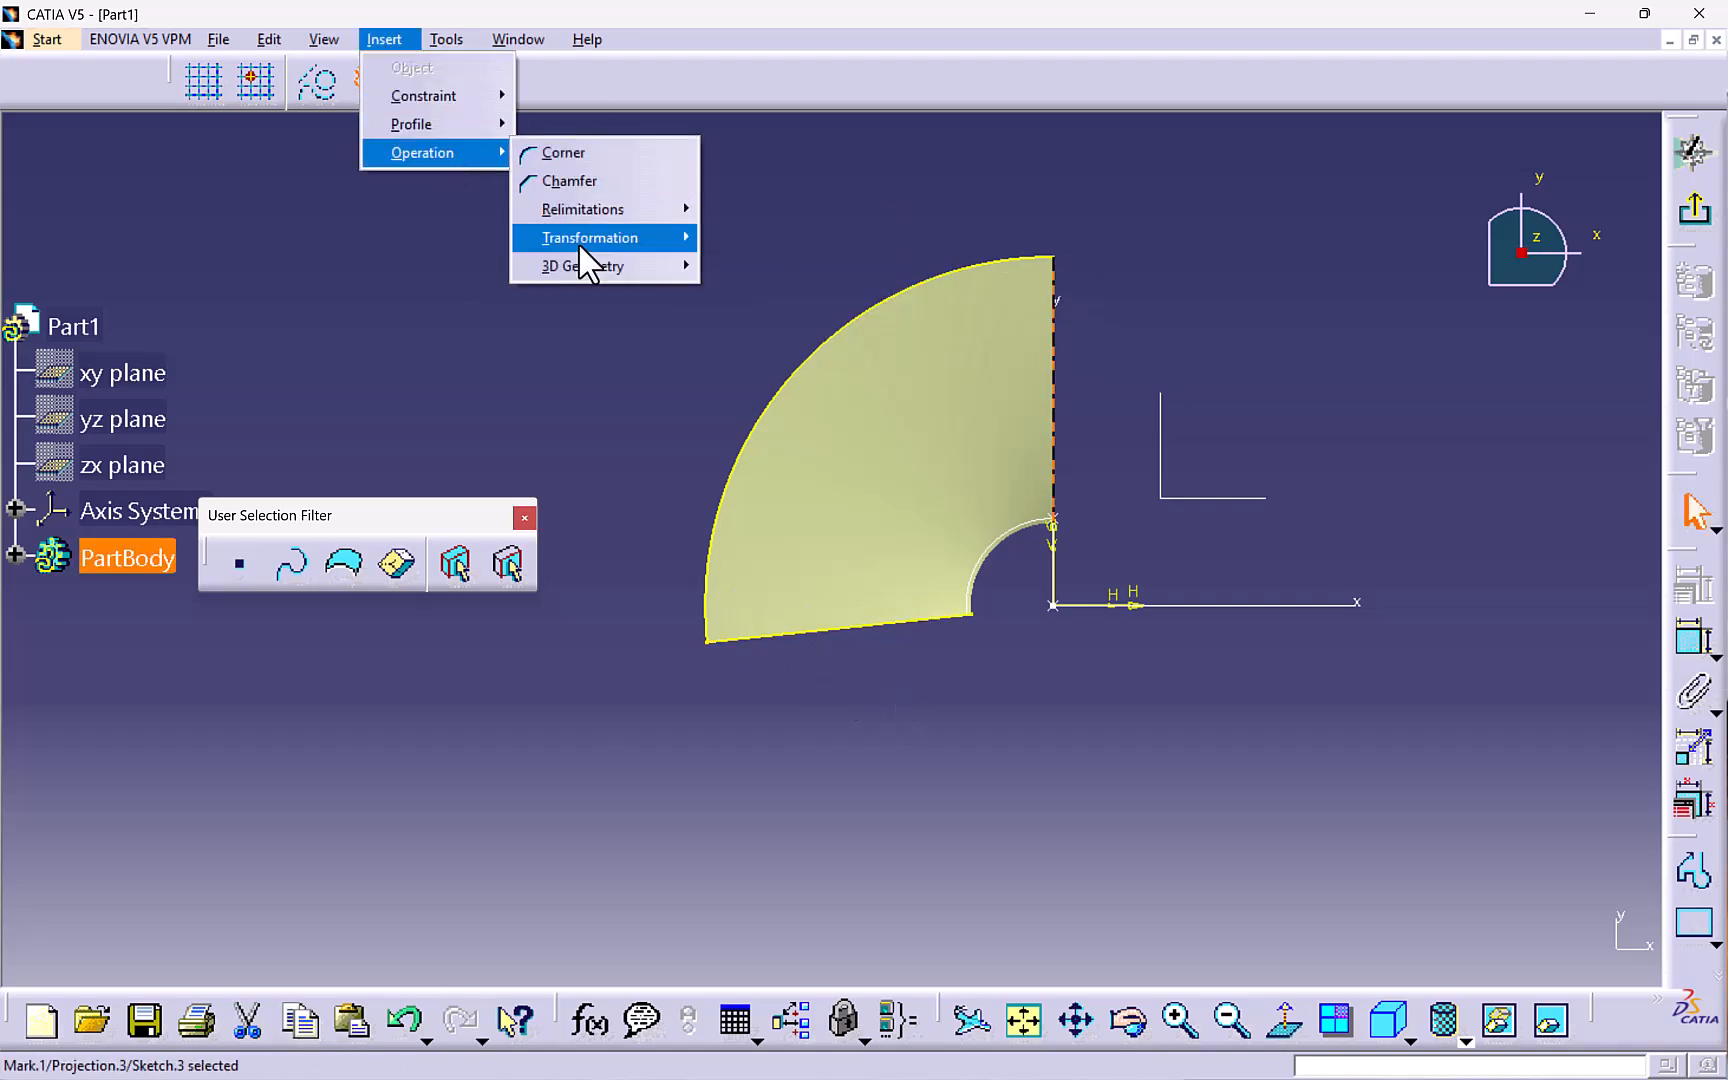
mouse_move(590, 265)
left_click(785, 267)
left_click(990, 552)
left_click(395, 41)
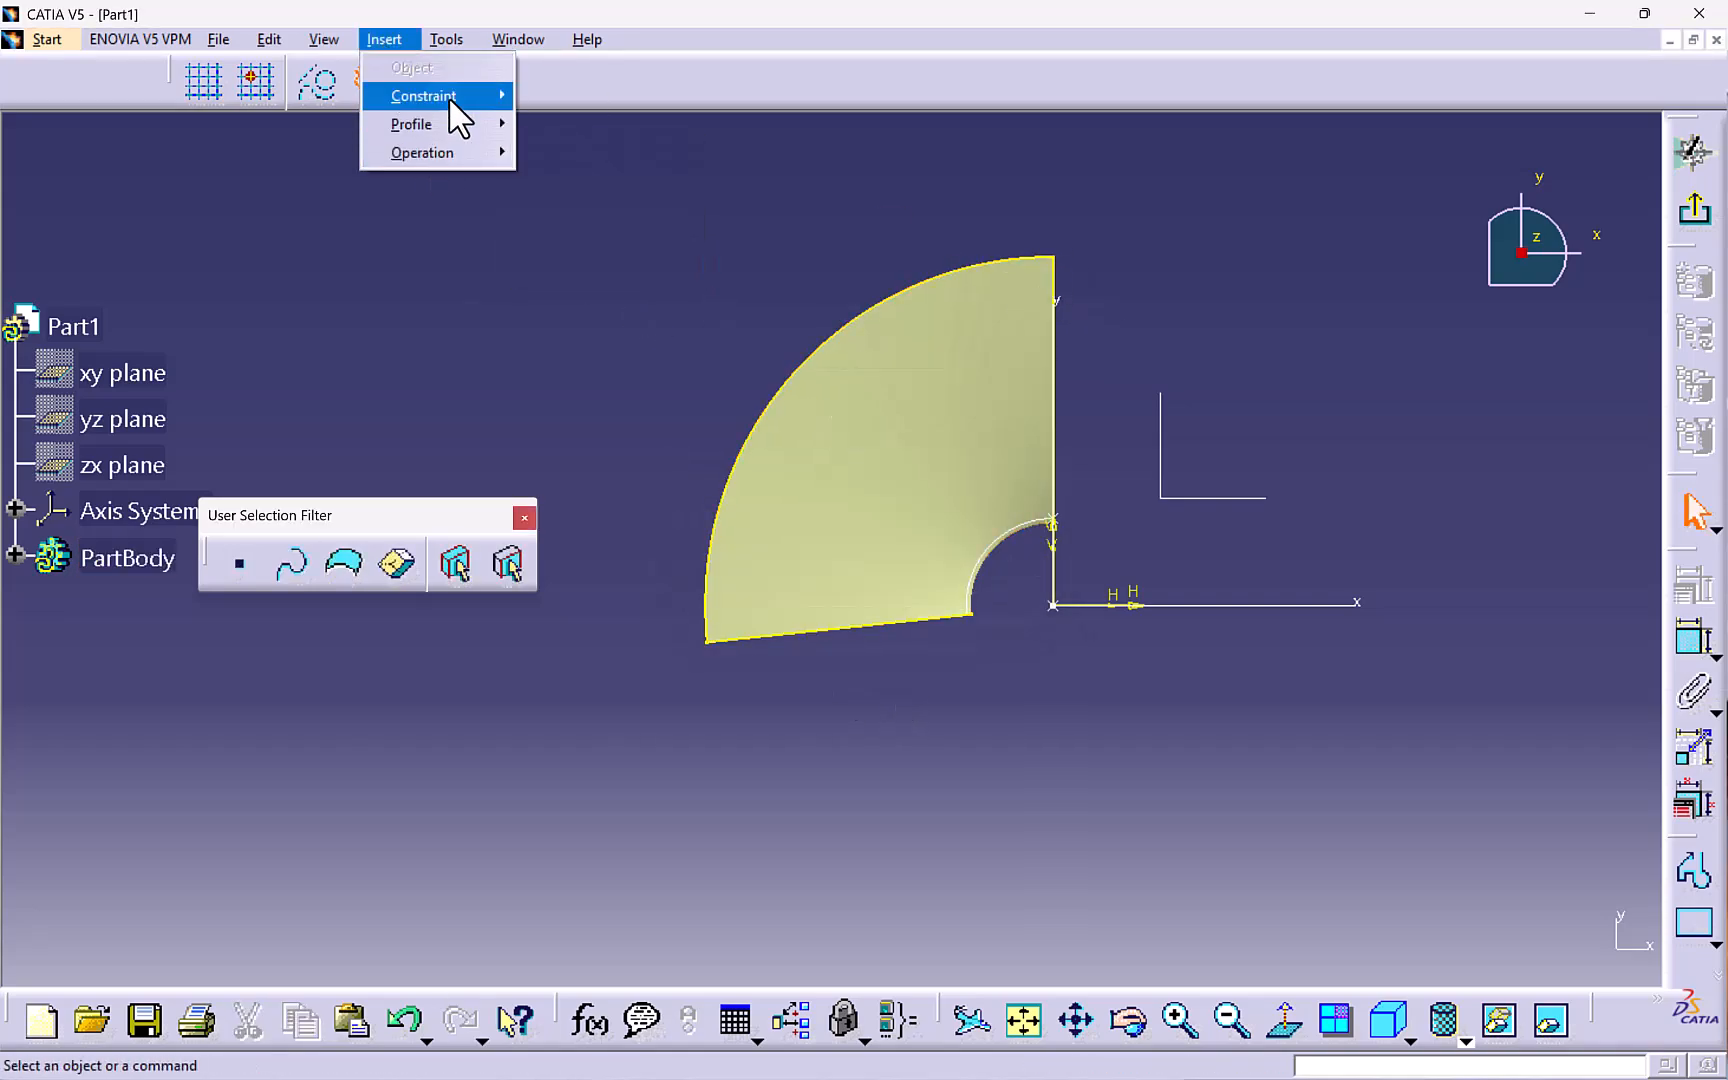
mouse_move(440, 153)
mouse_move(600, 266)
left_click(775, 266)
left_click(979, 581)
left_click(1222, 240)
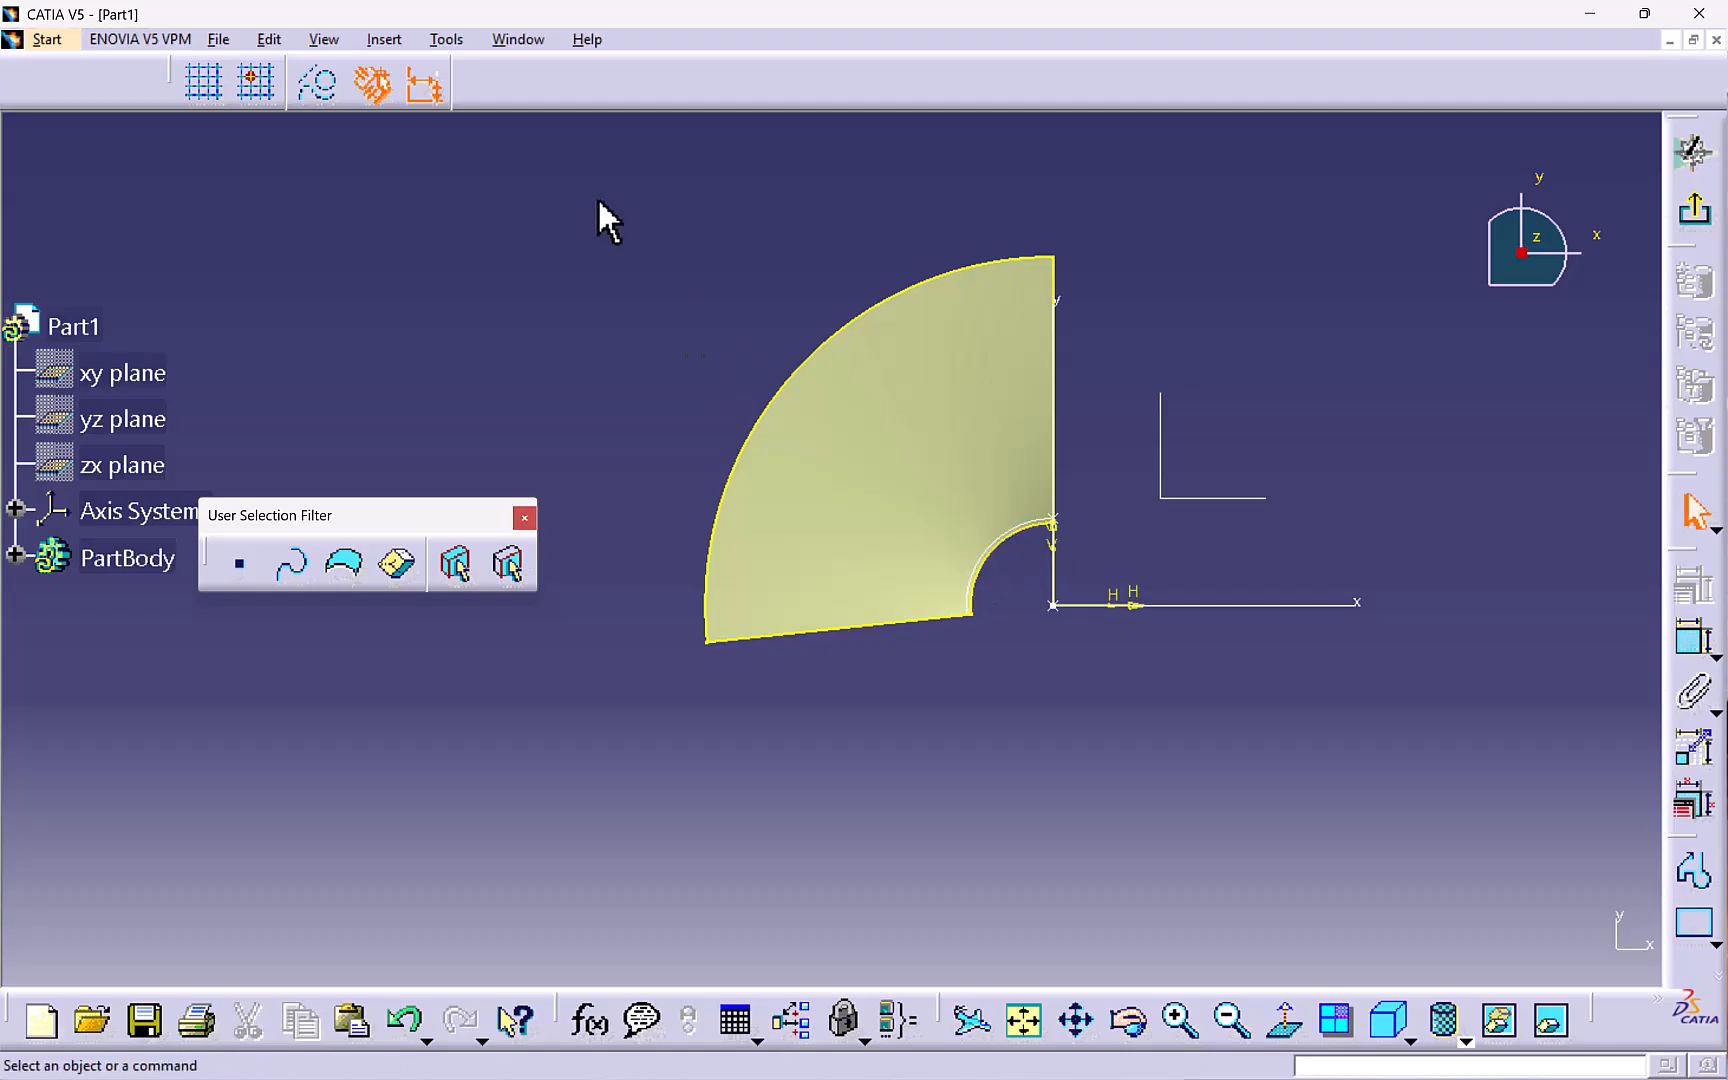
- Add a 30 mm corner between the projected outer arc and the vertical edge at the top
left_click(384, 40)
mouse_move(430, 153)
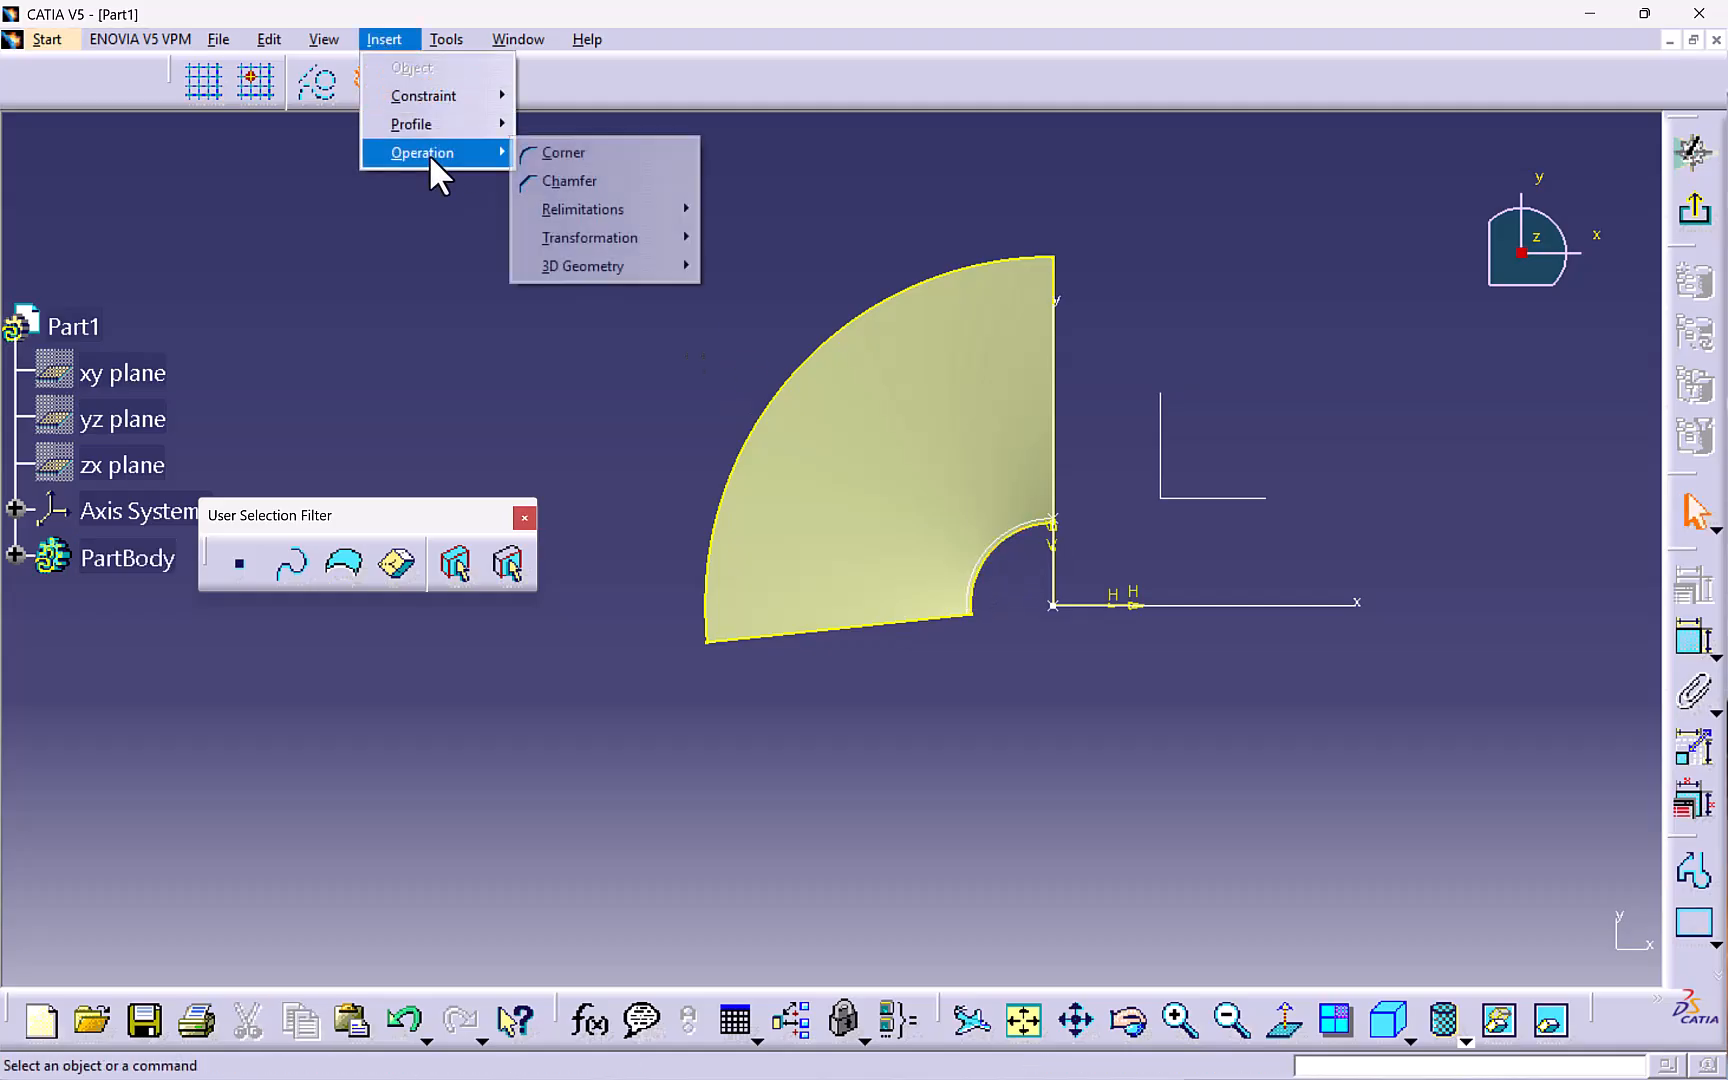
left_click(549, 160)
left_click(1030, 276)
left_click(1053, 285)
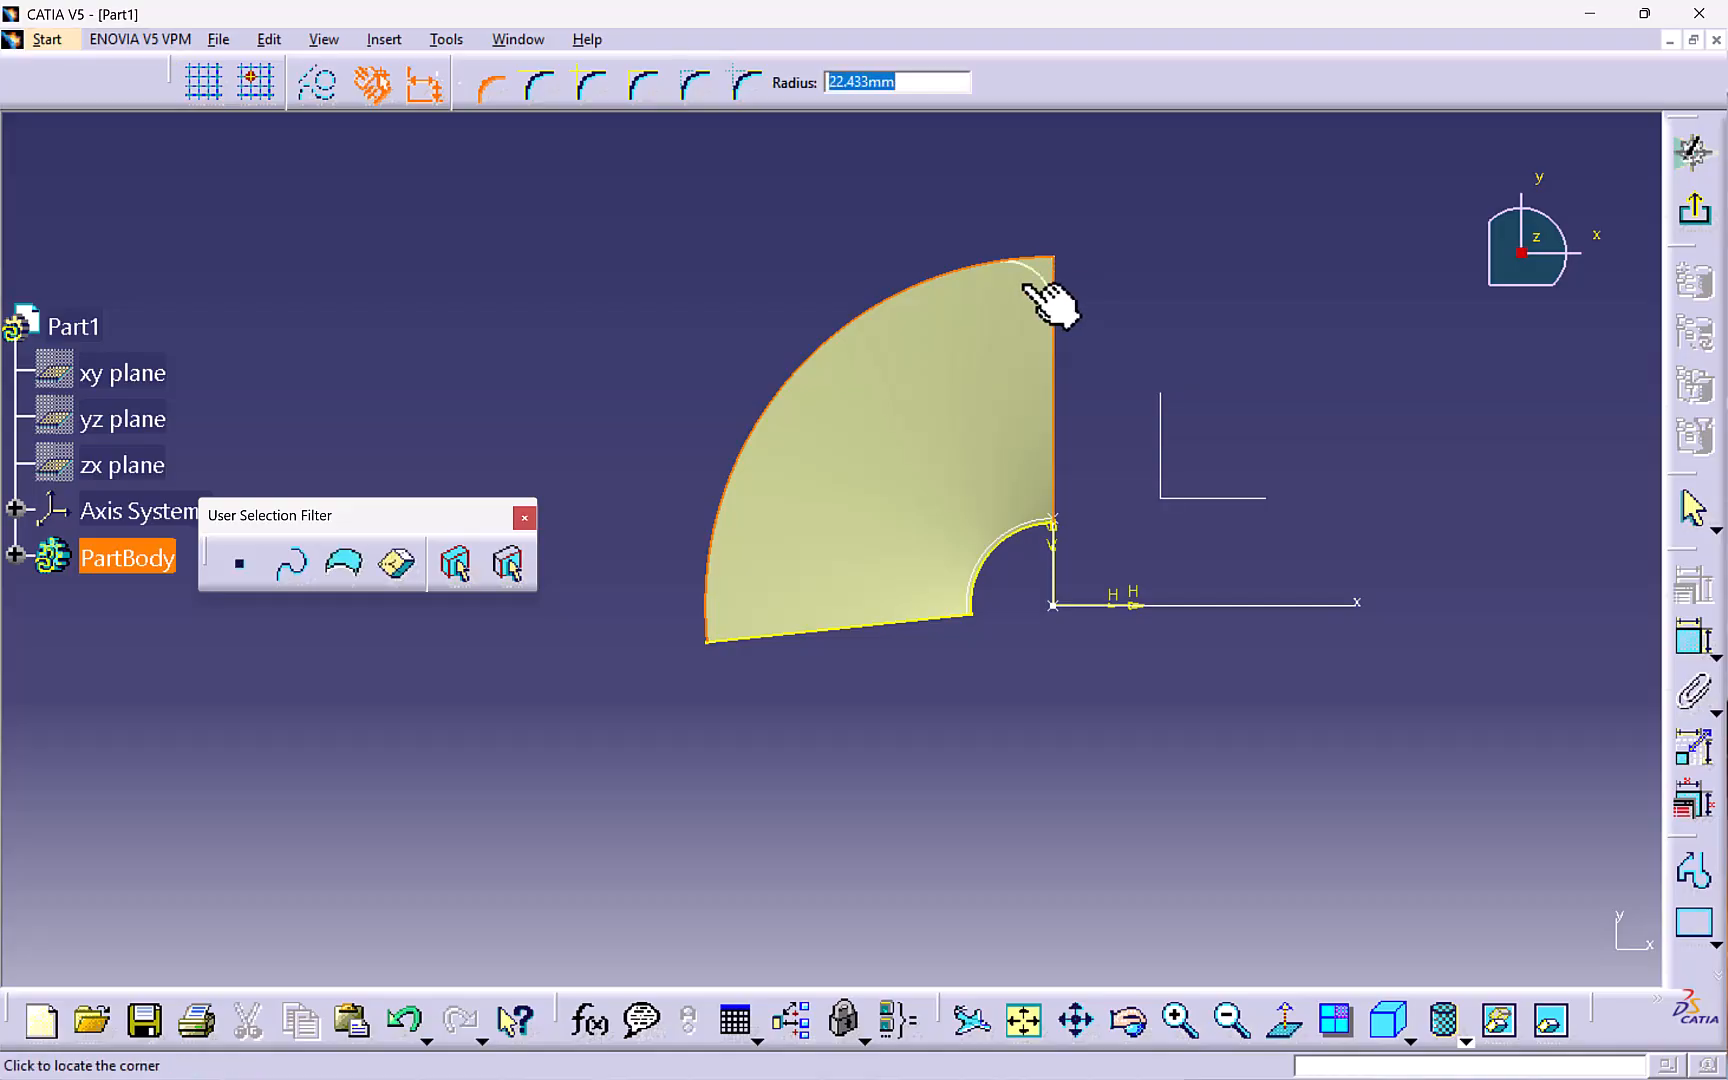
left_click(1030, 290)
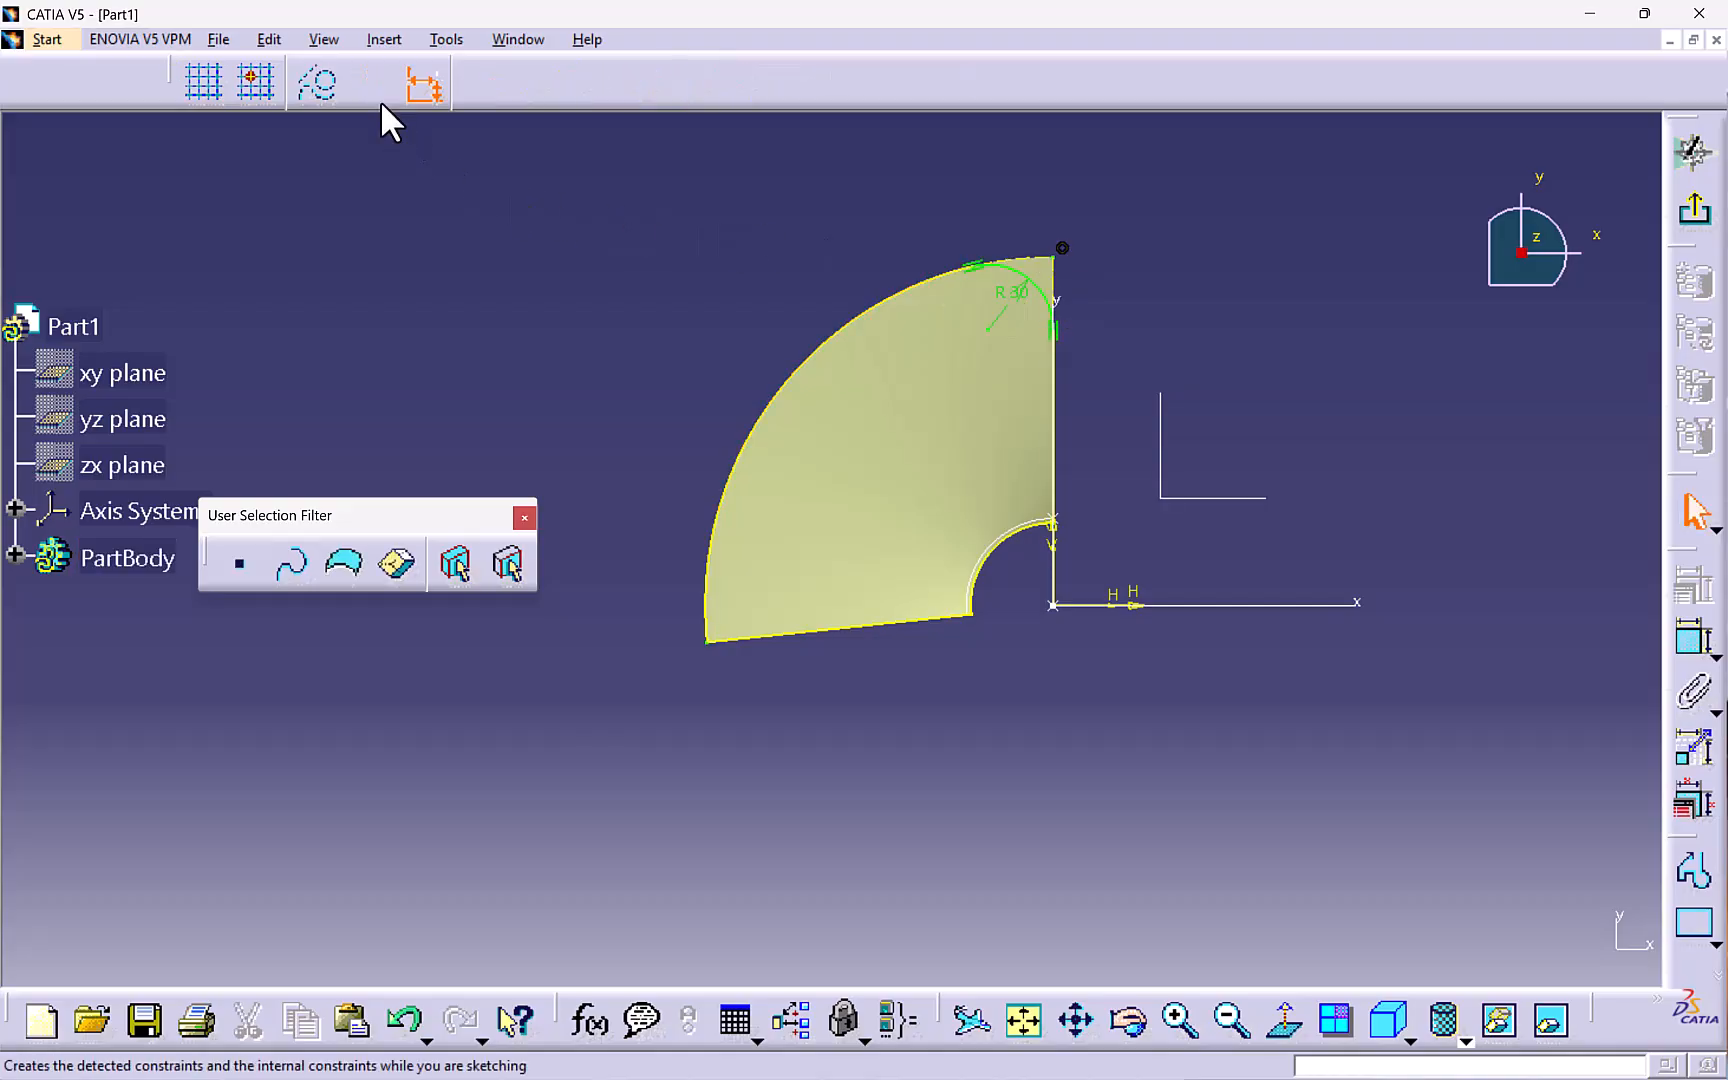
- Add a 30 mm corner between the outer arc and the lower edge, and exit the sketch
left_click(388, 41)
mouse_move(436, 154)
left_click(549, 155)
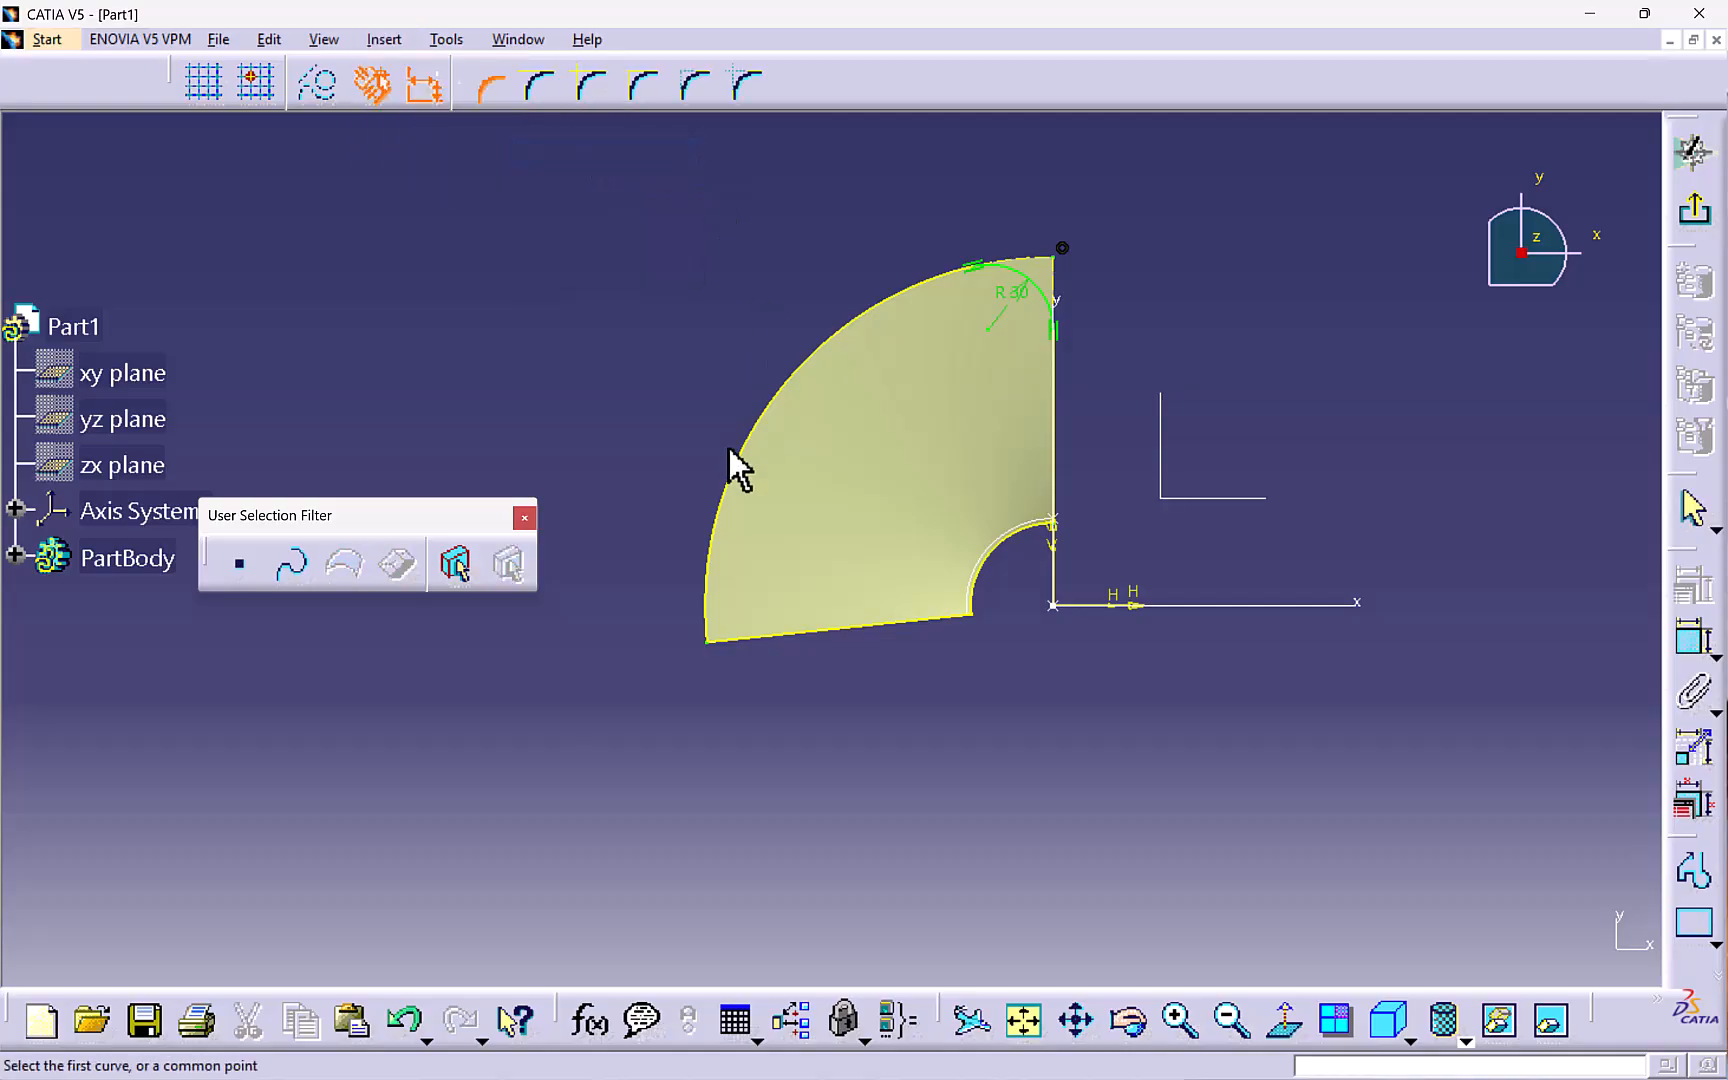
left_click(714, 532)
left_click(758, 638)
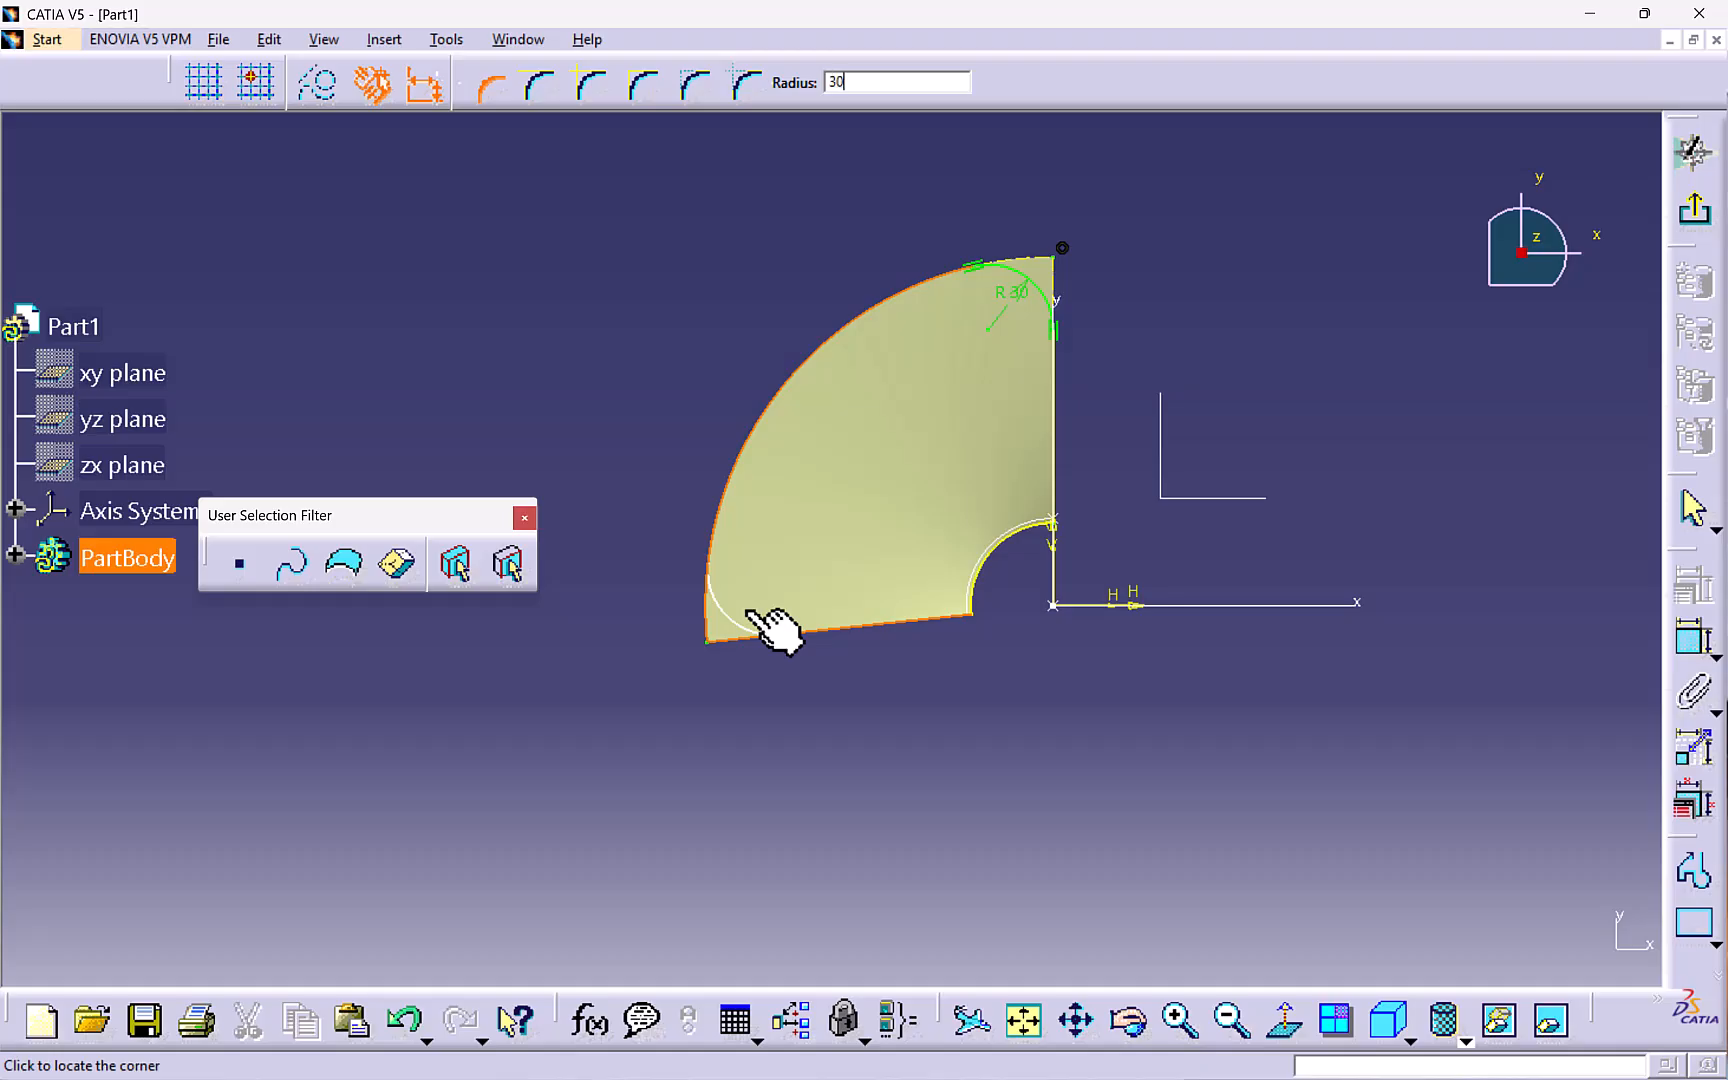
left_click(760, 625)
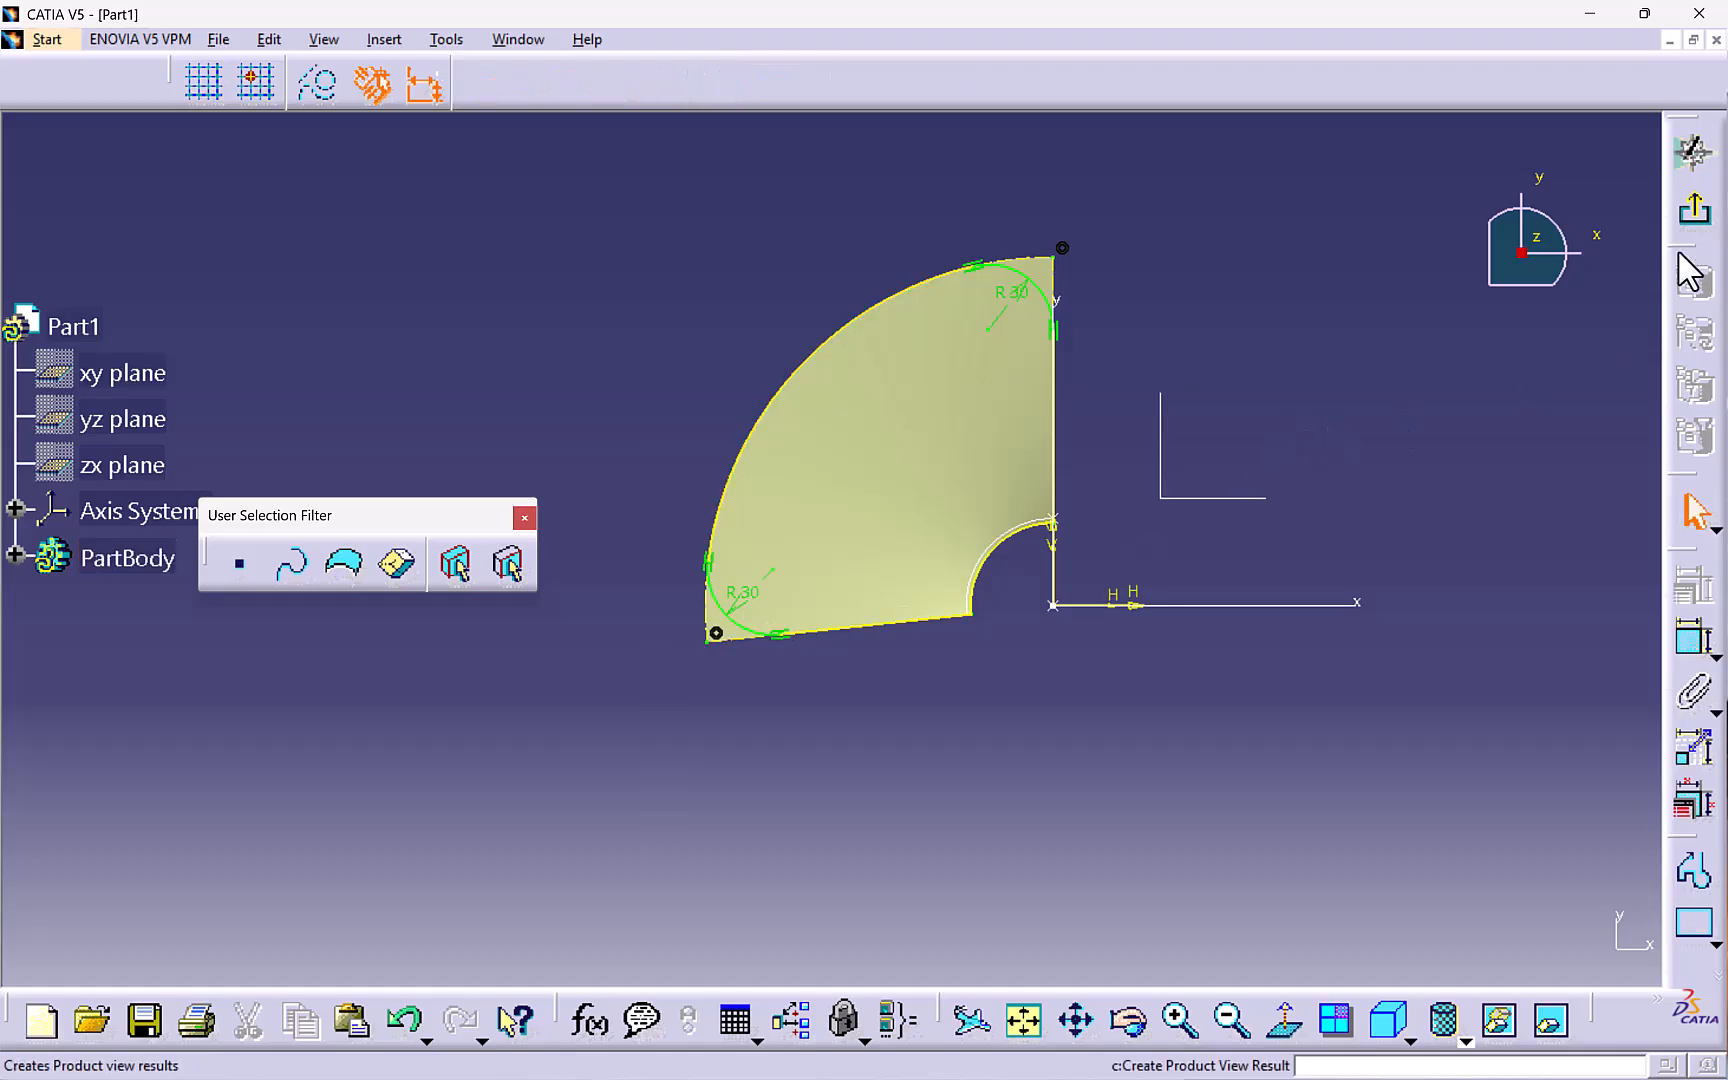
left_click(1693, 208)
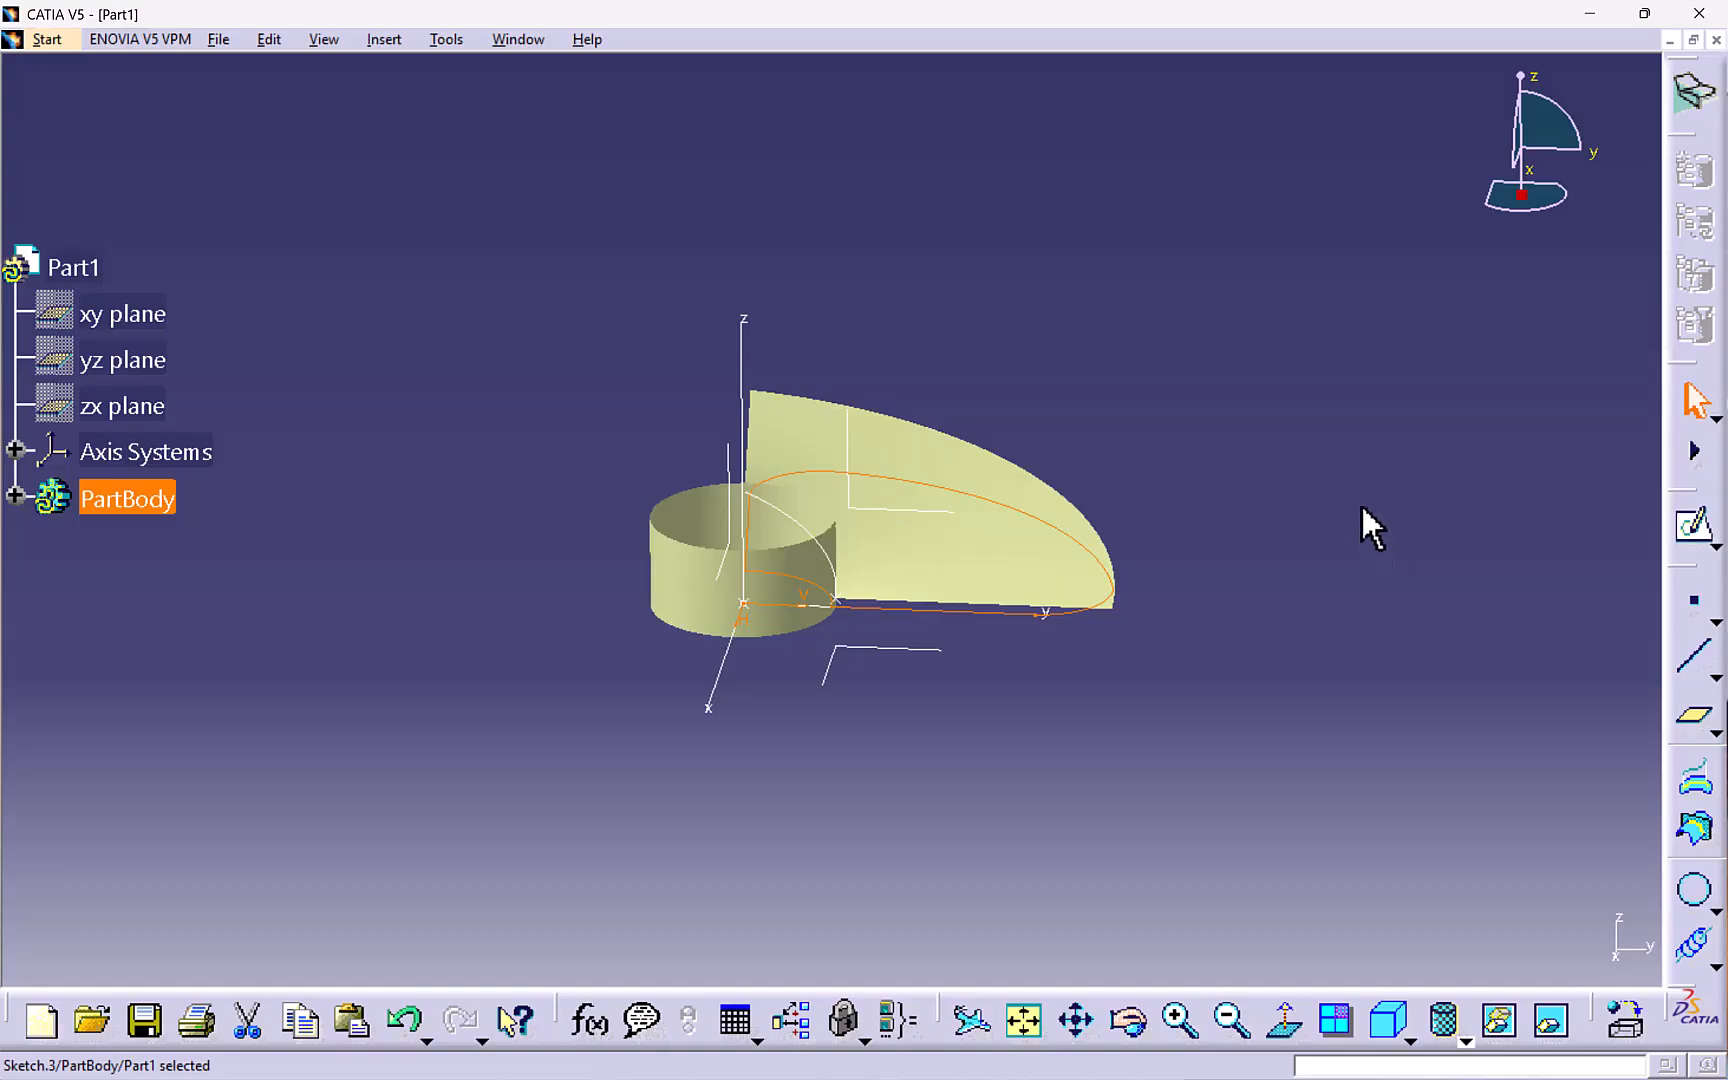
left_click(378, 40)
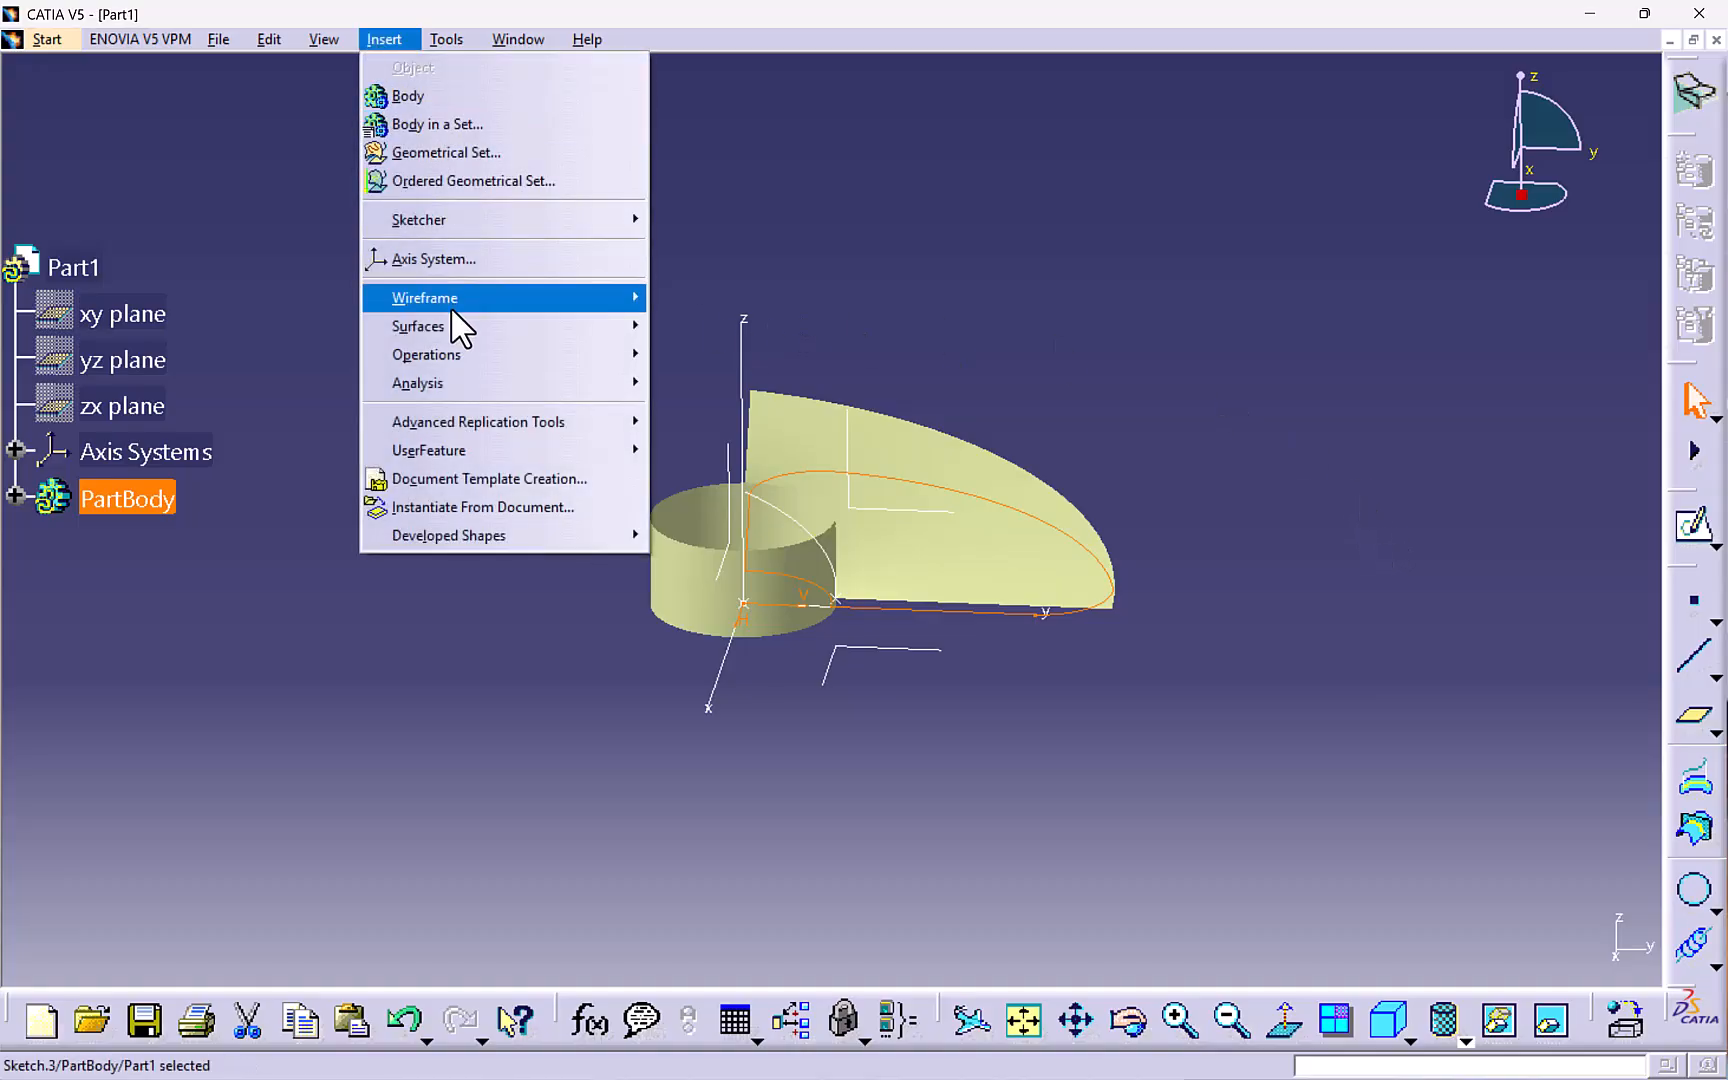
- Extrude the filleted profile sketch into a surface
mouse_move(559, 332)
left_click(692, 327)
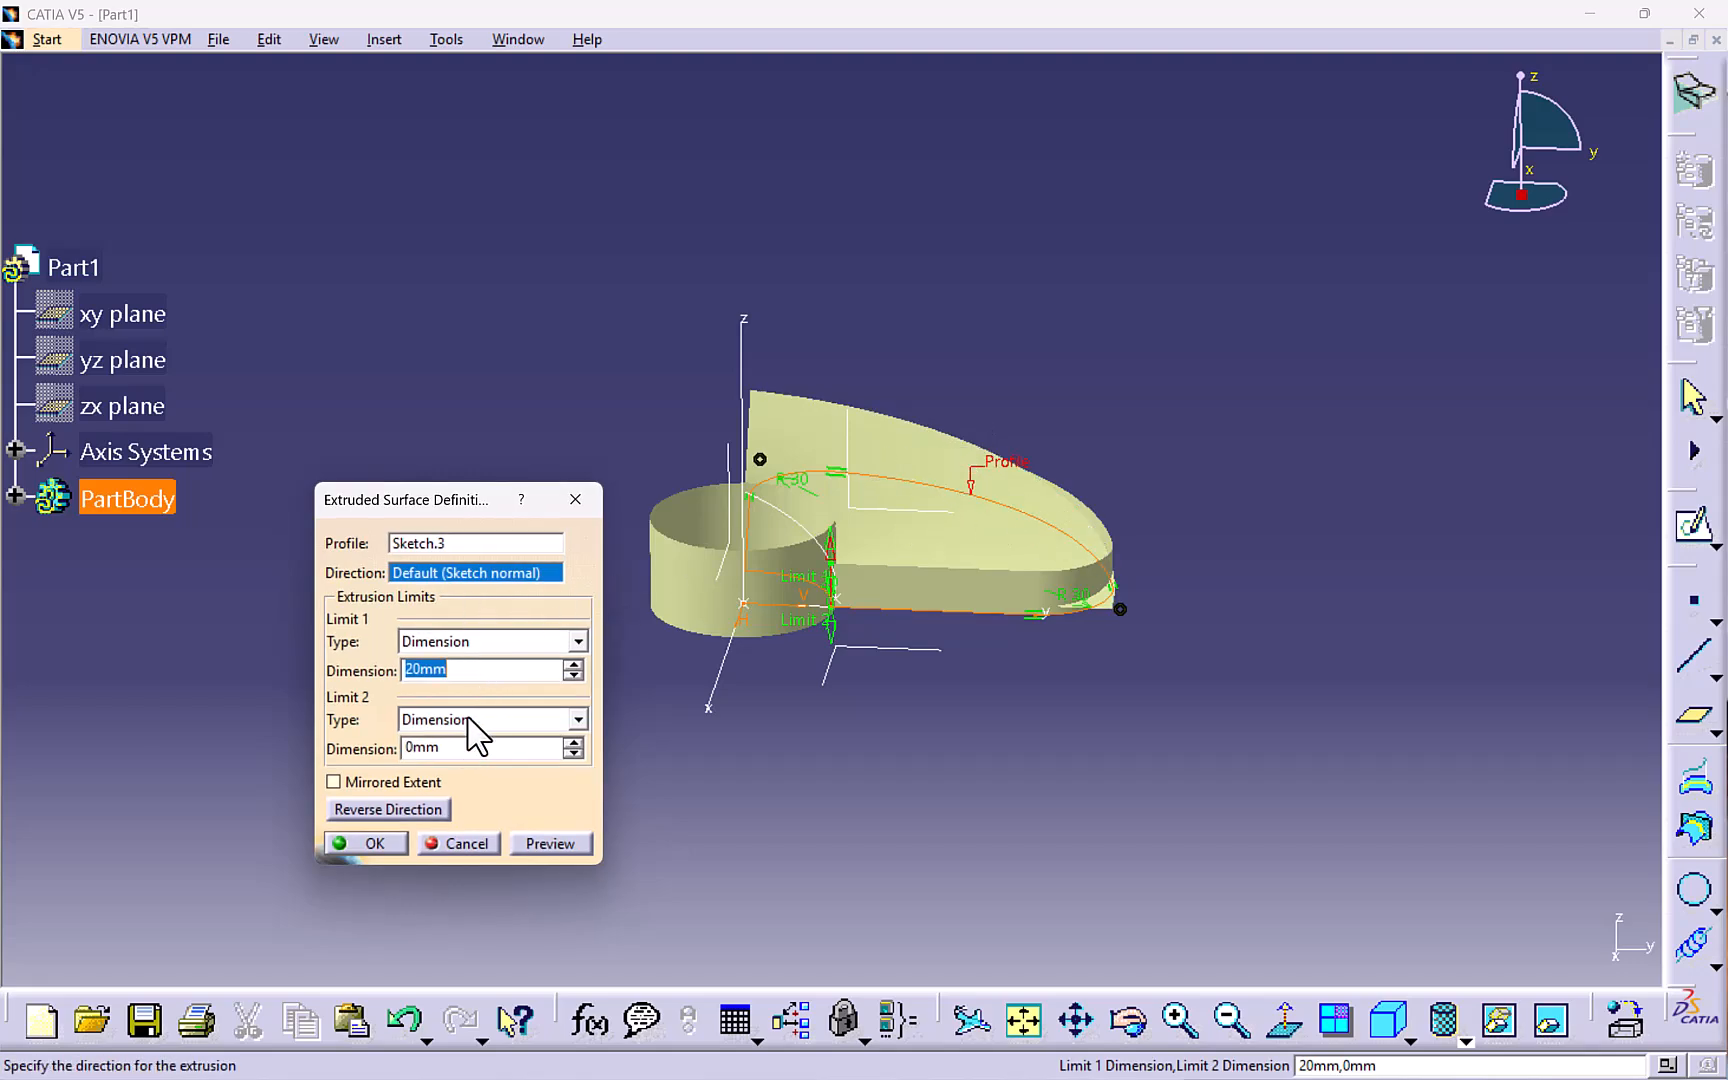
left_click(572, 665)
middle_click_drag(899, 567, 1081, 590)
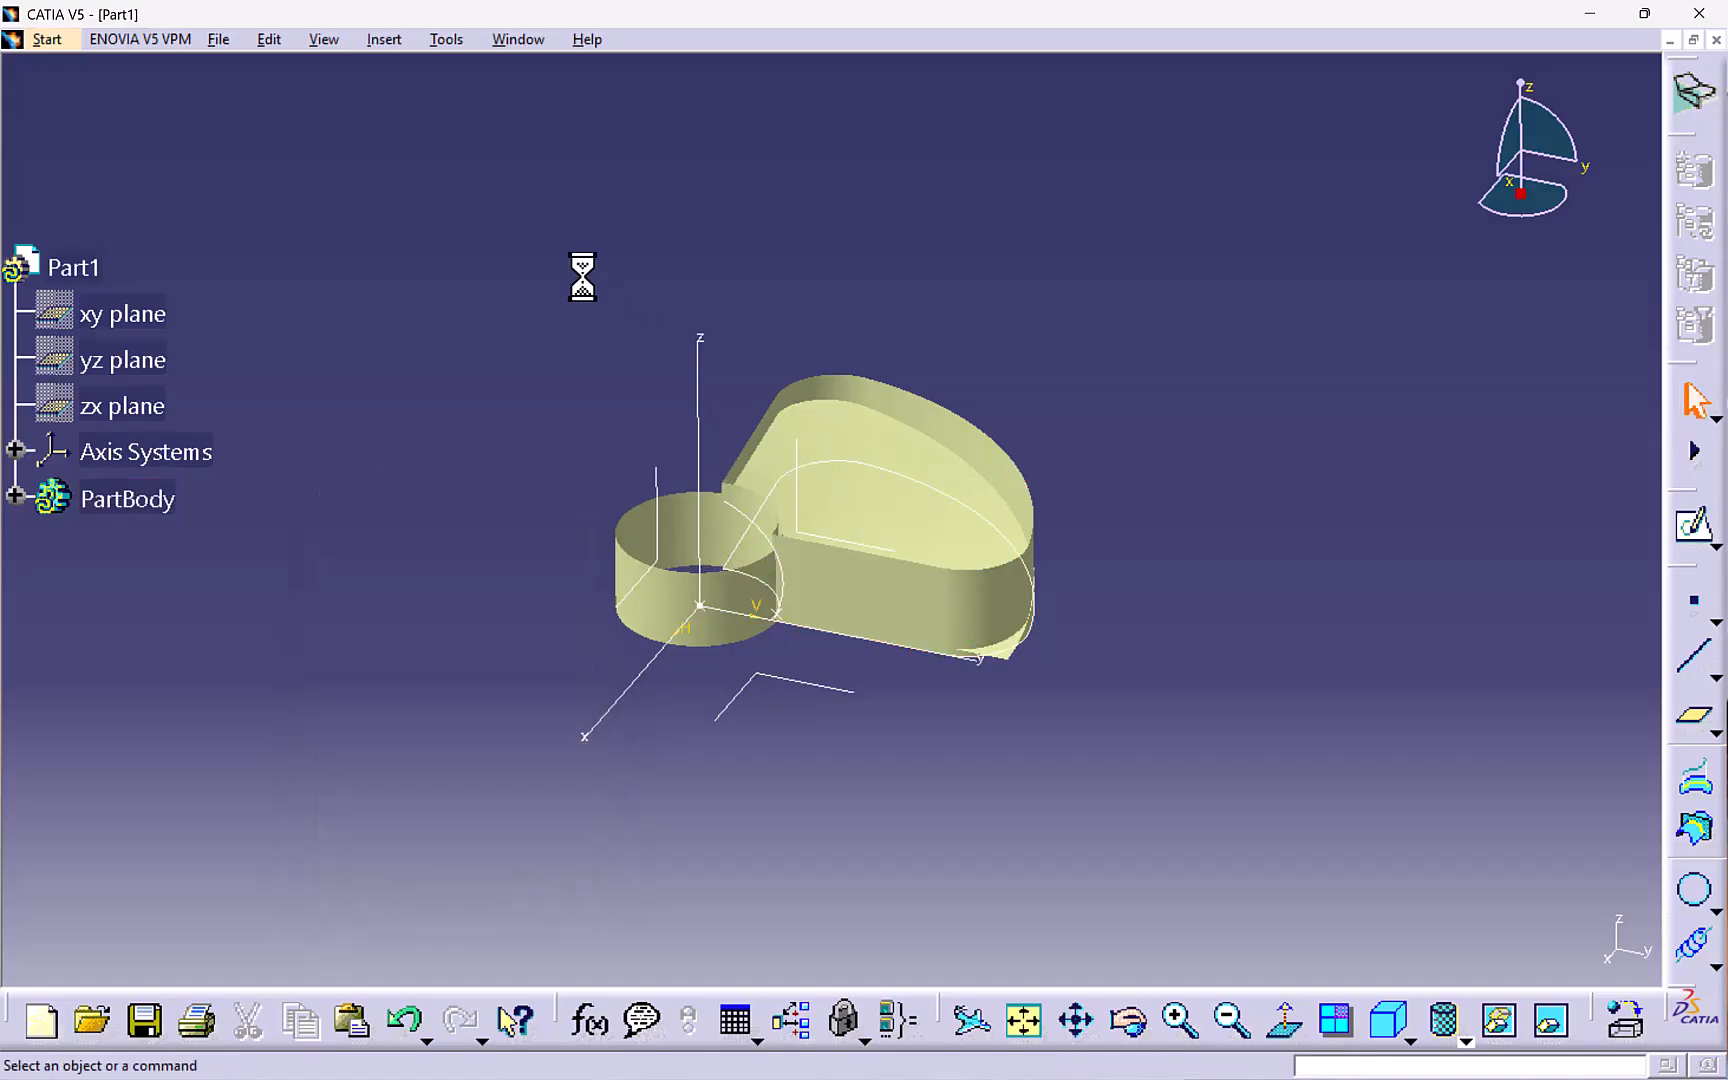
- Split the swept surface using the extruded surface as the cutting element
middle_click_drag(788, 378, 436, 112)
left_click(382, 39)
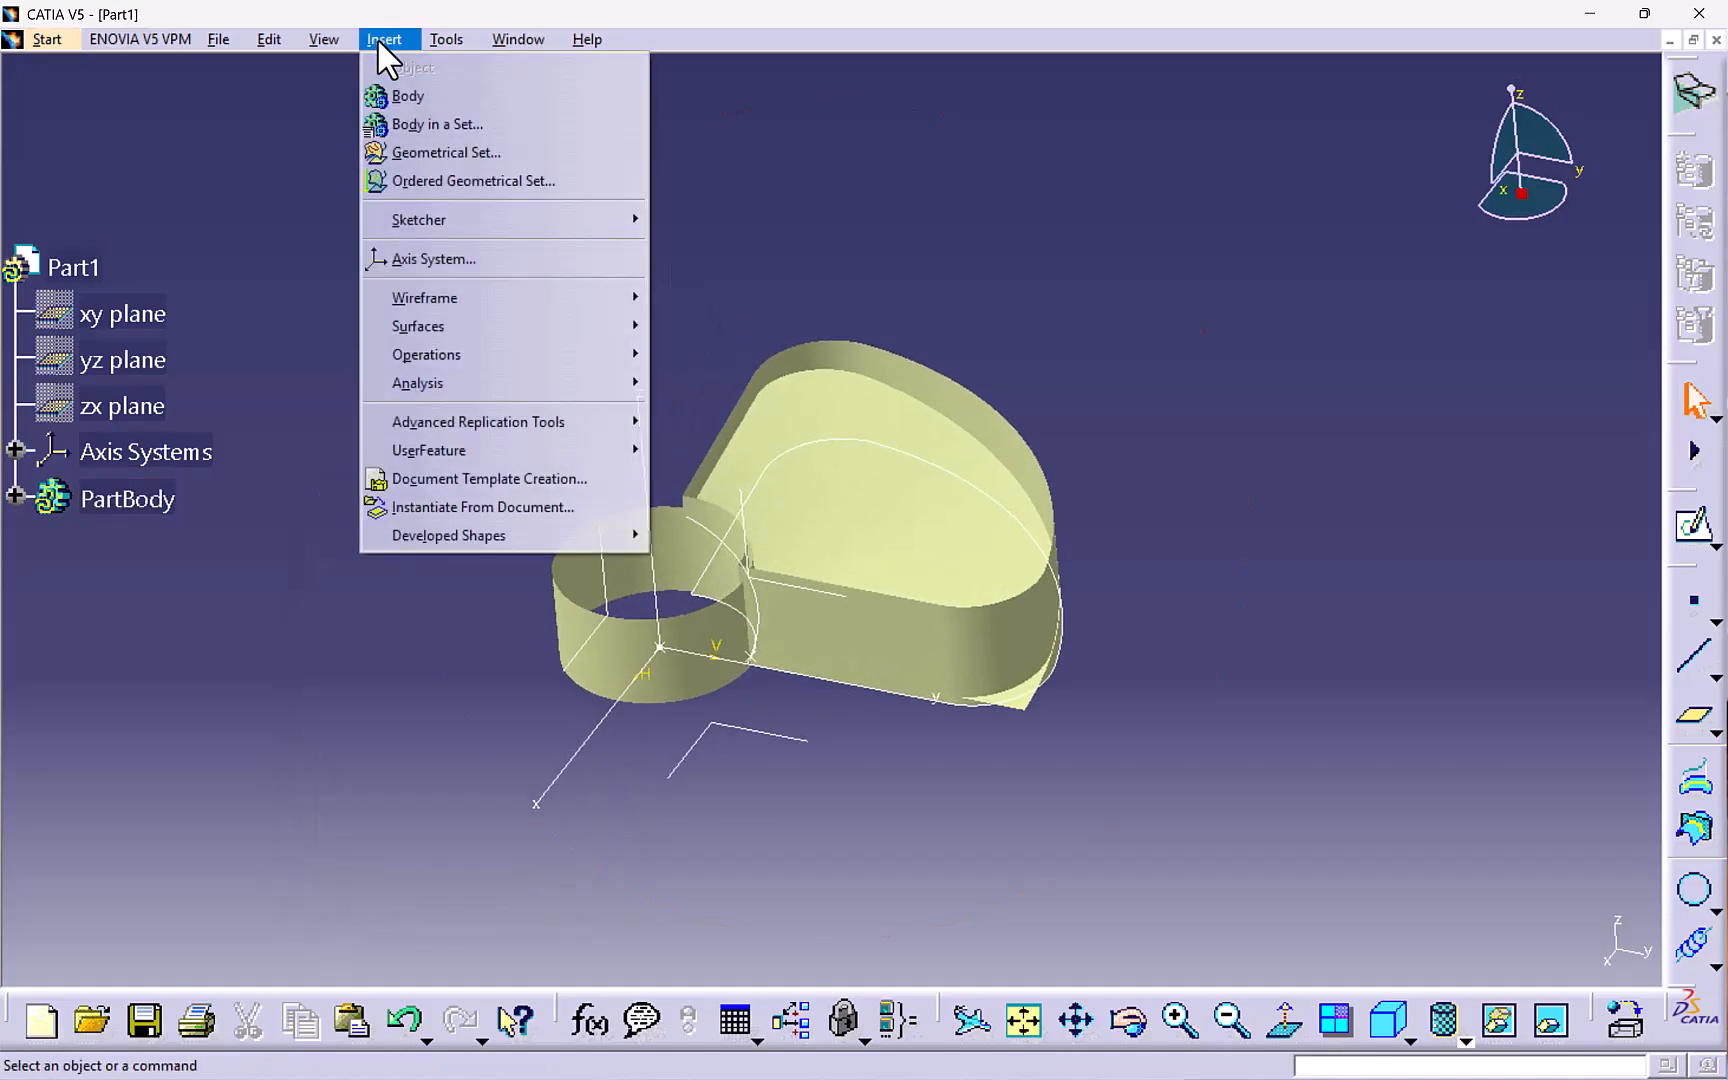
mouse_move(451, 355)
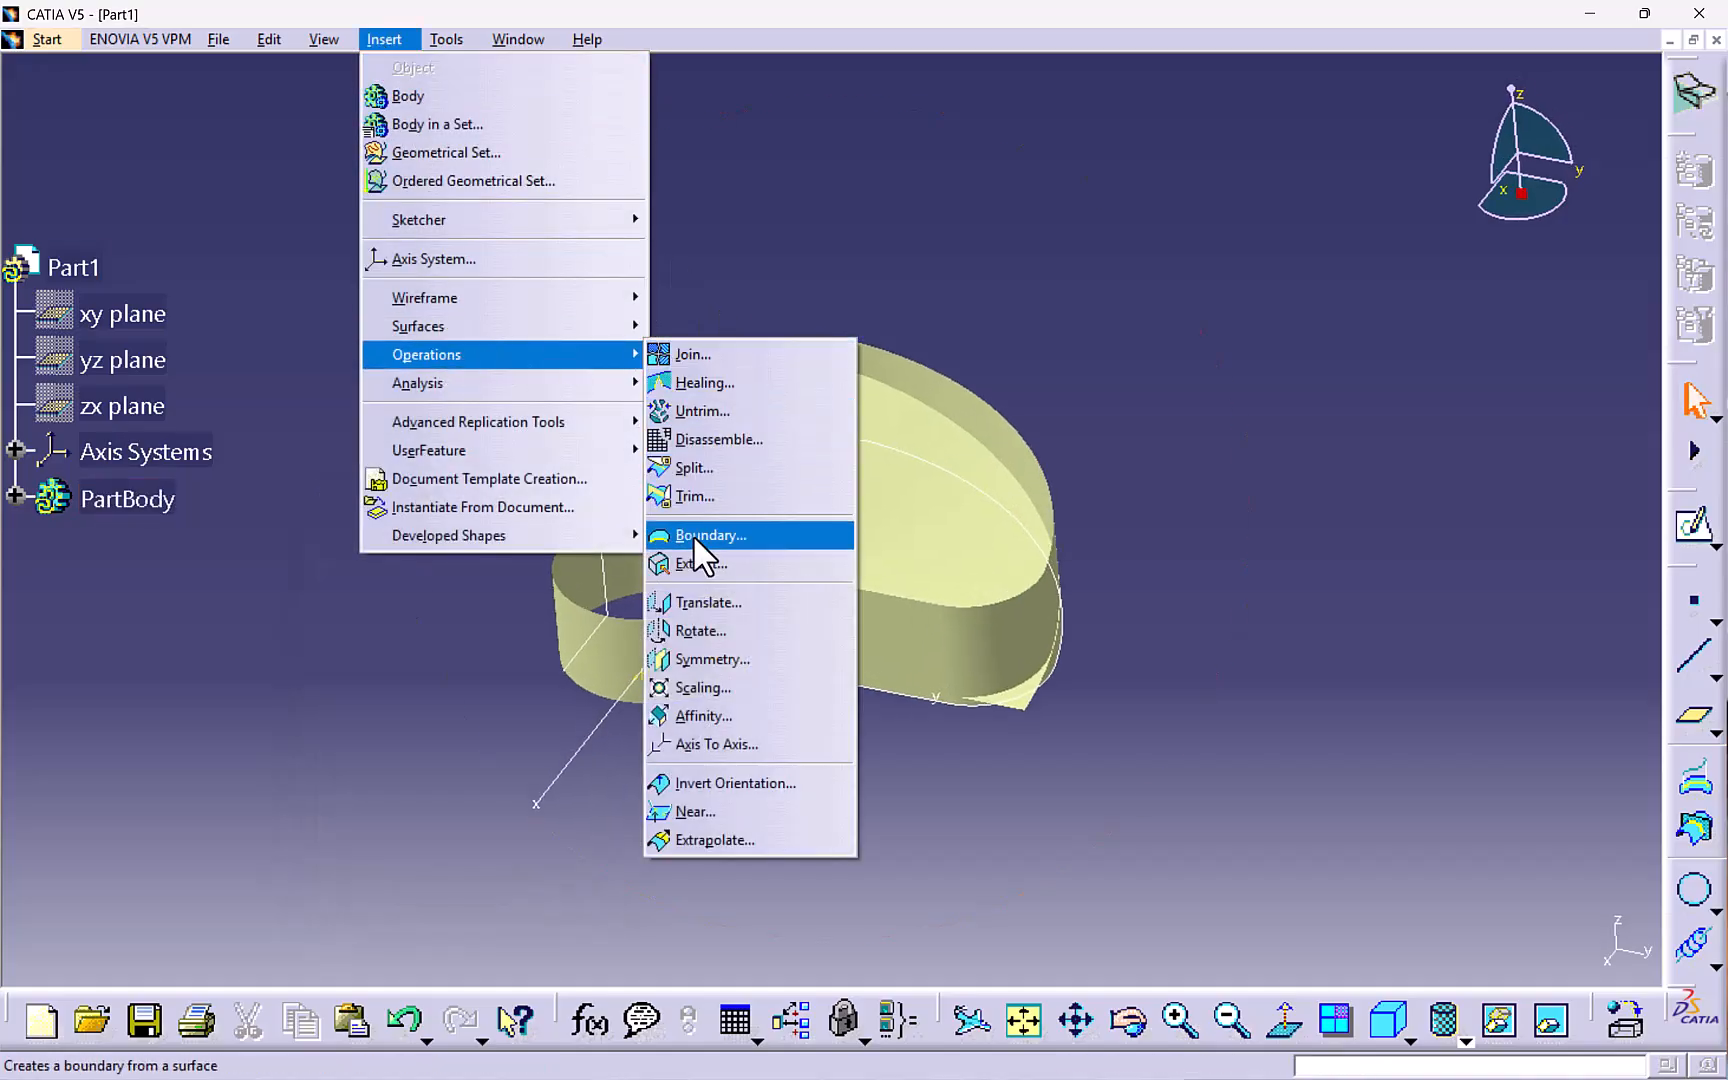
left_click(716, 466)
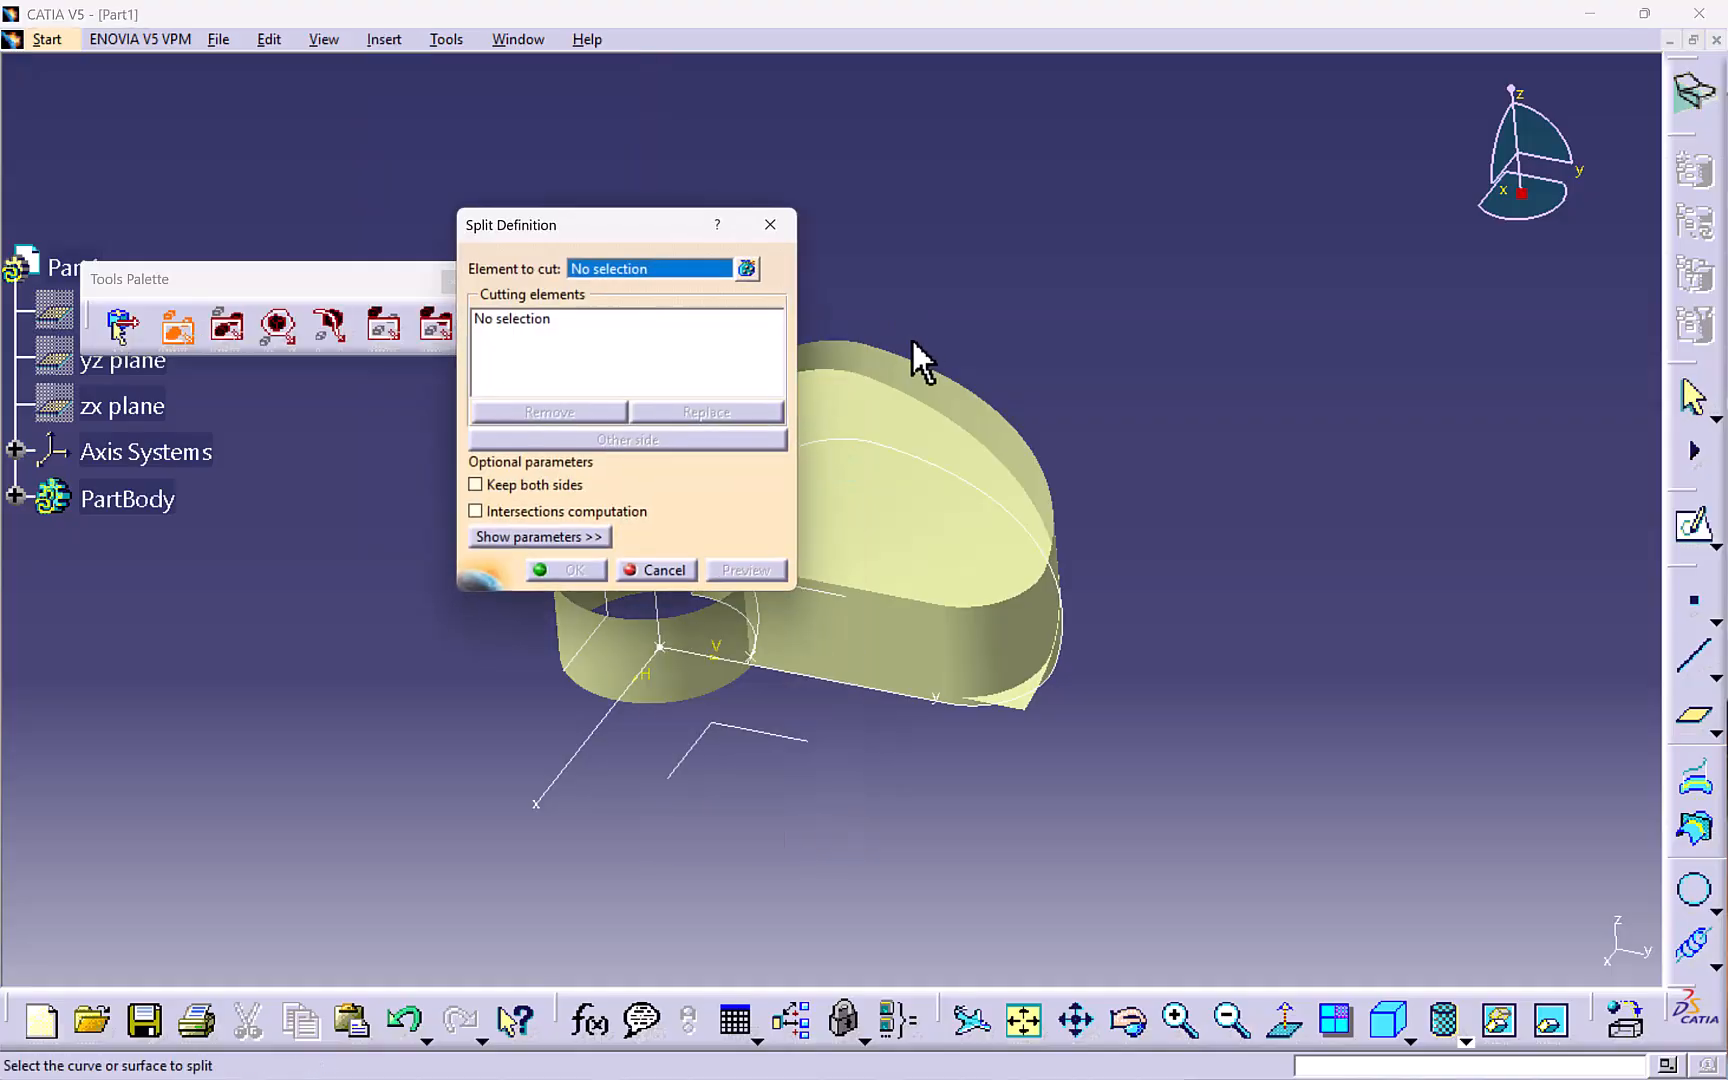
middle_click_drag(921, 329, 1110, 385)
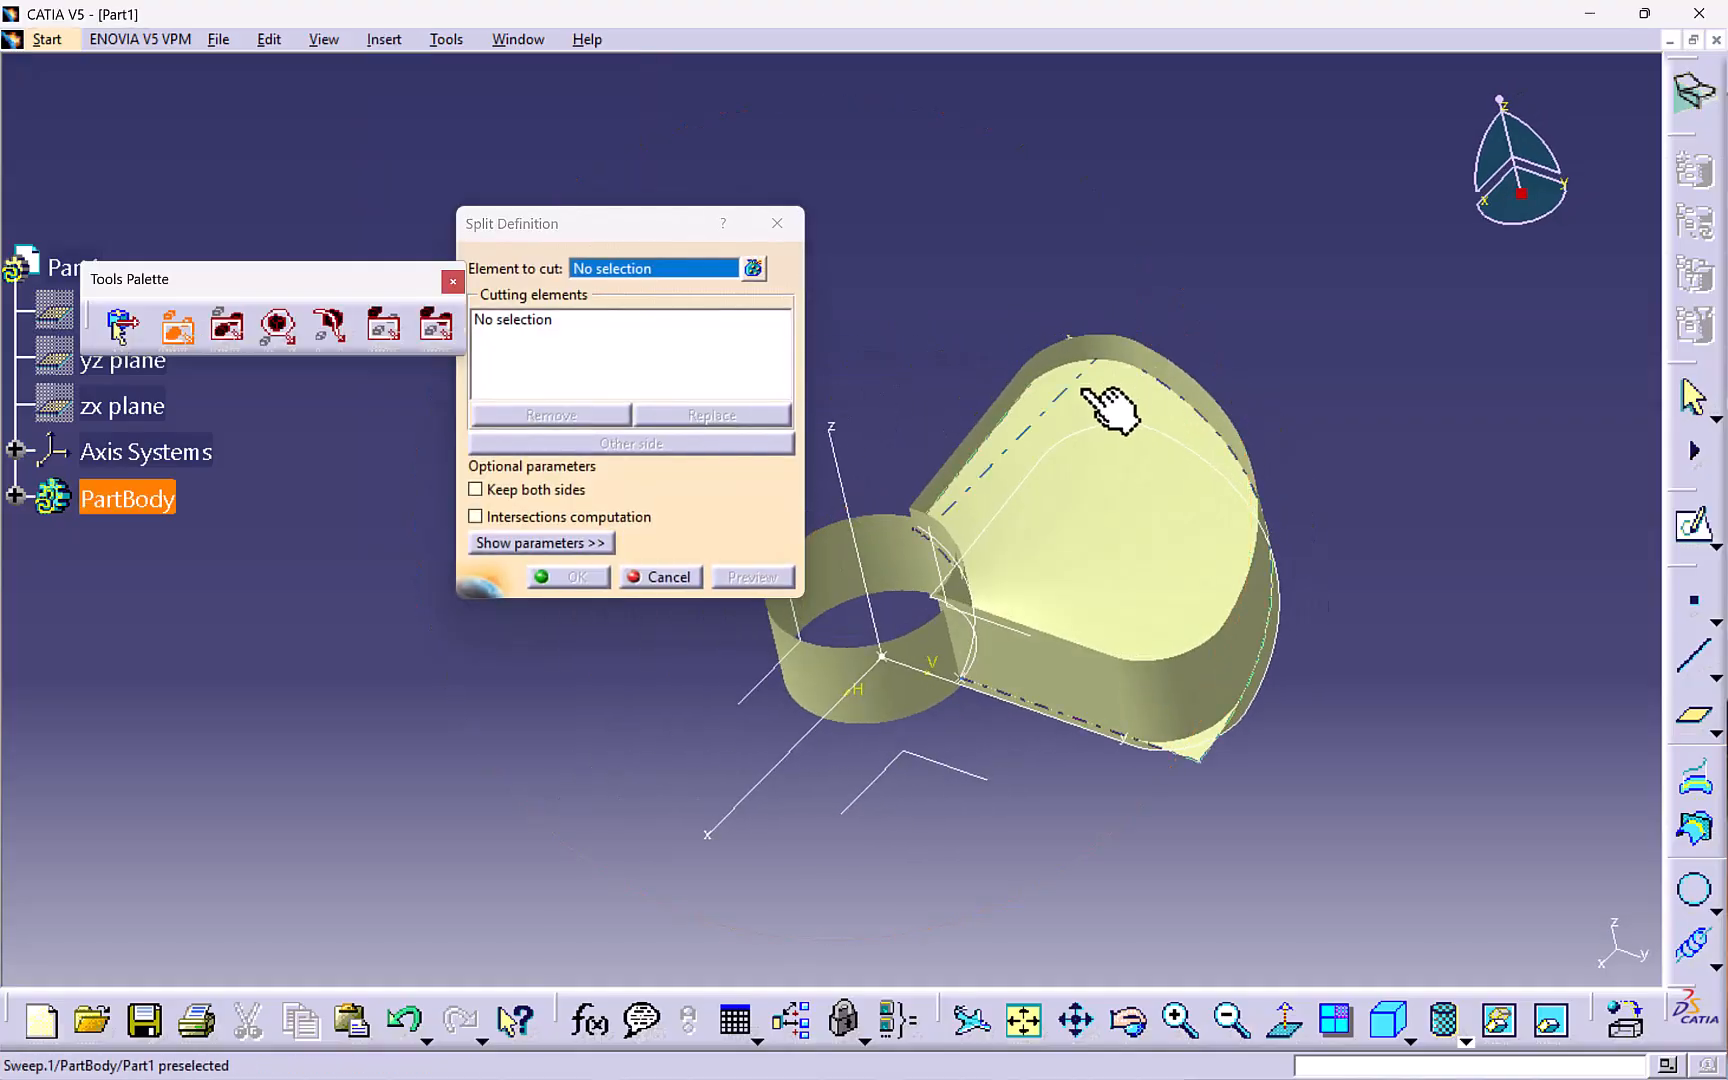
left_click(1102, 400)
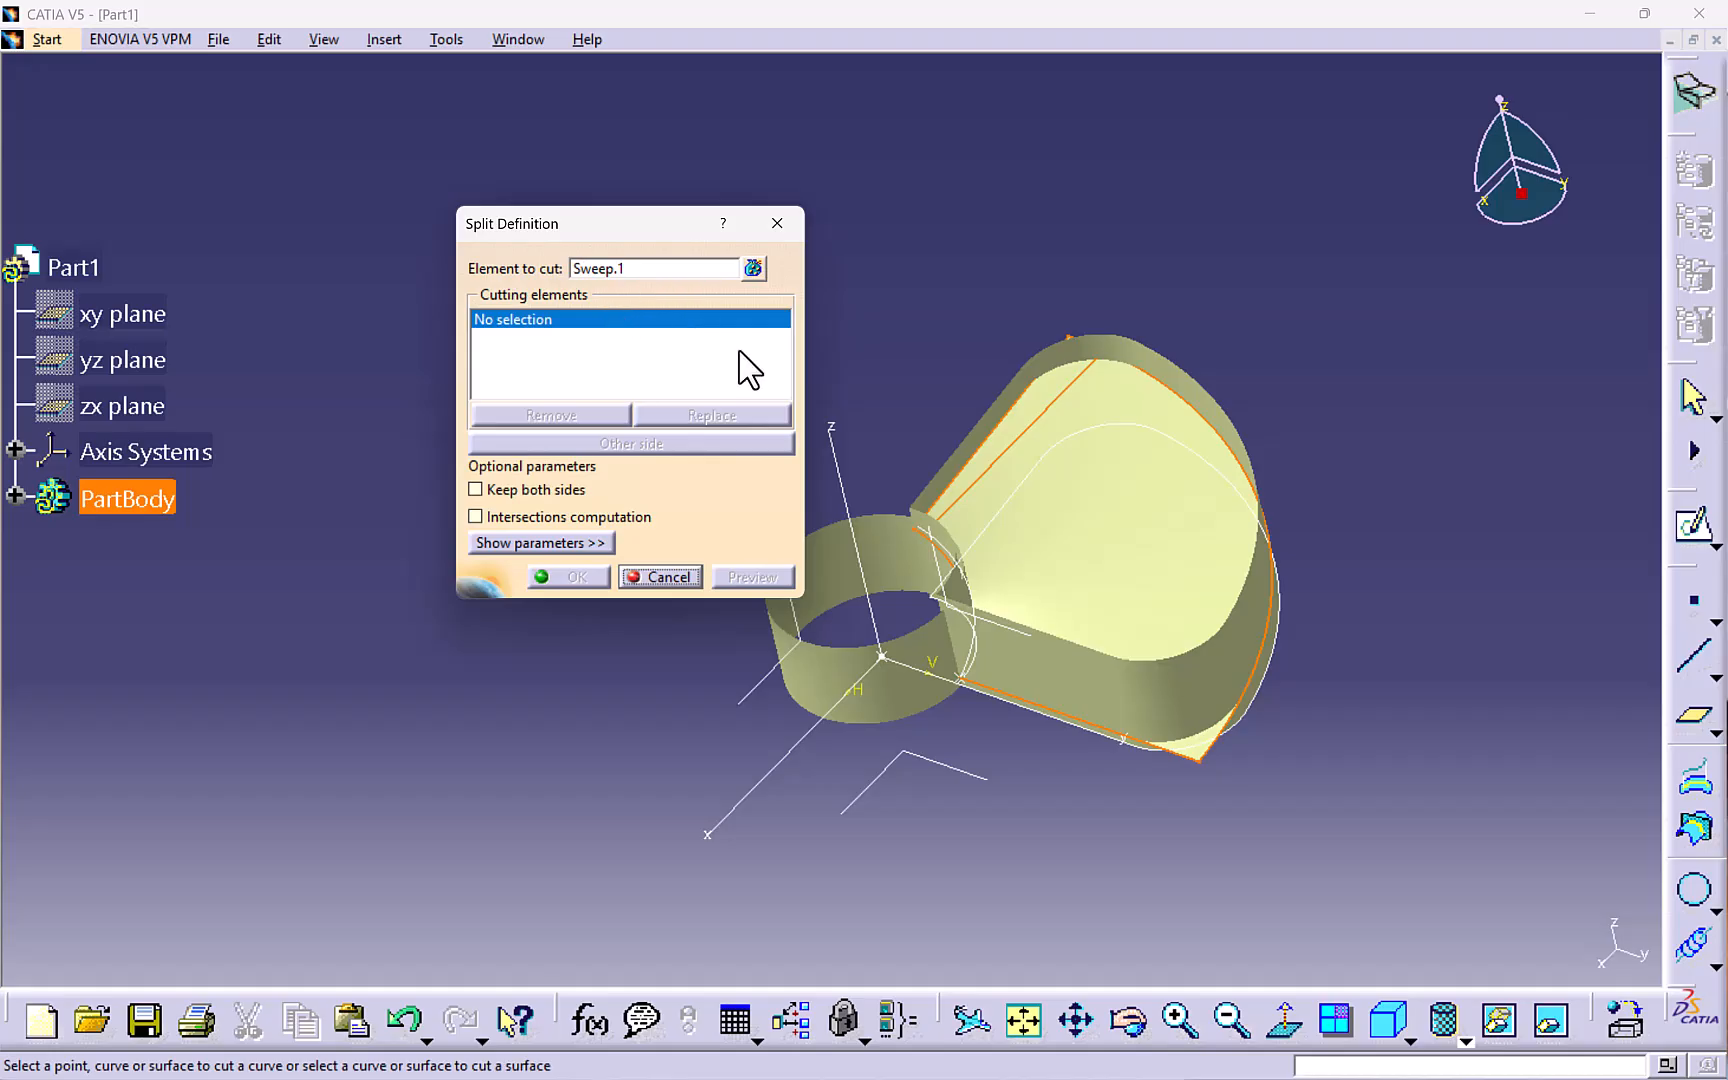
left_click(1076, 366)
middle_click_drag(1157, 270, 1138, 177)
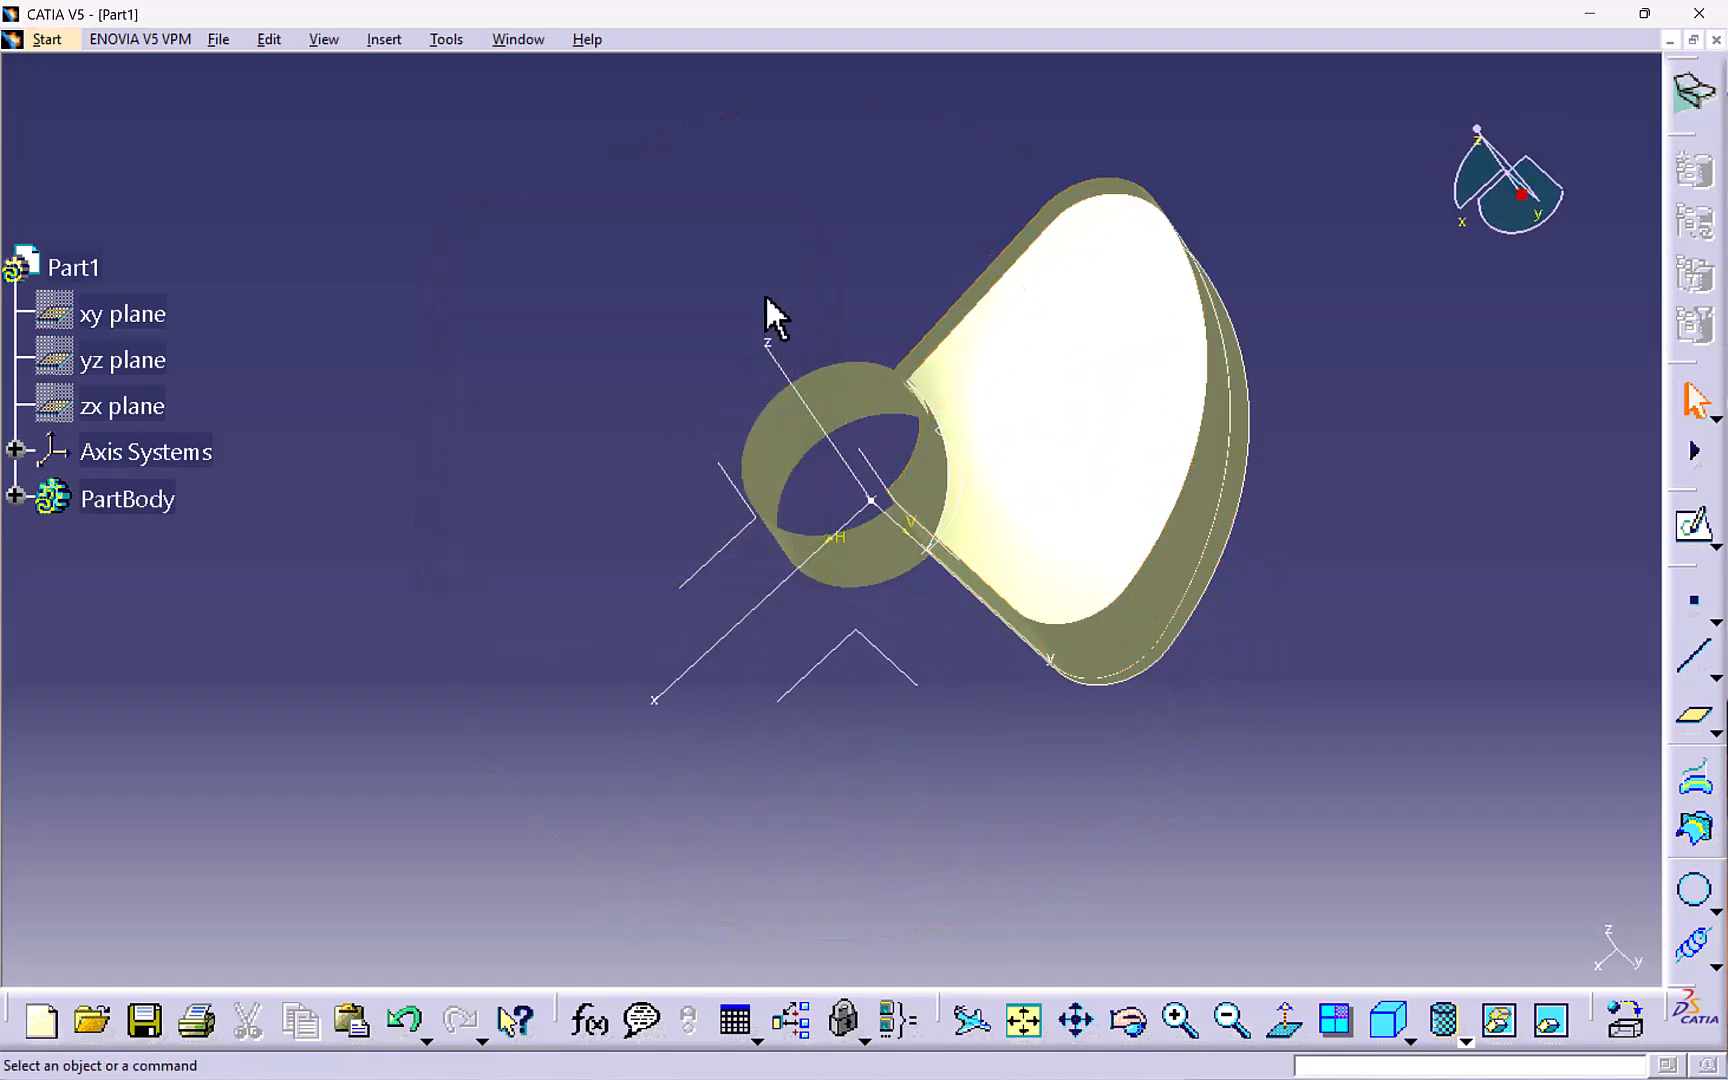
- Hide the extruded surface and the remaining profile sketch curves
middle_click_drag(771, 316, 1030, 355)
right_click(1036, 345)
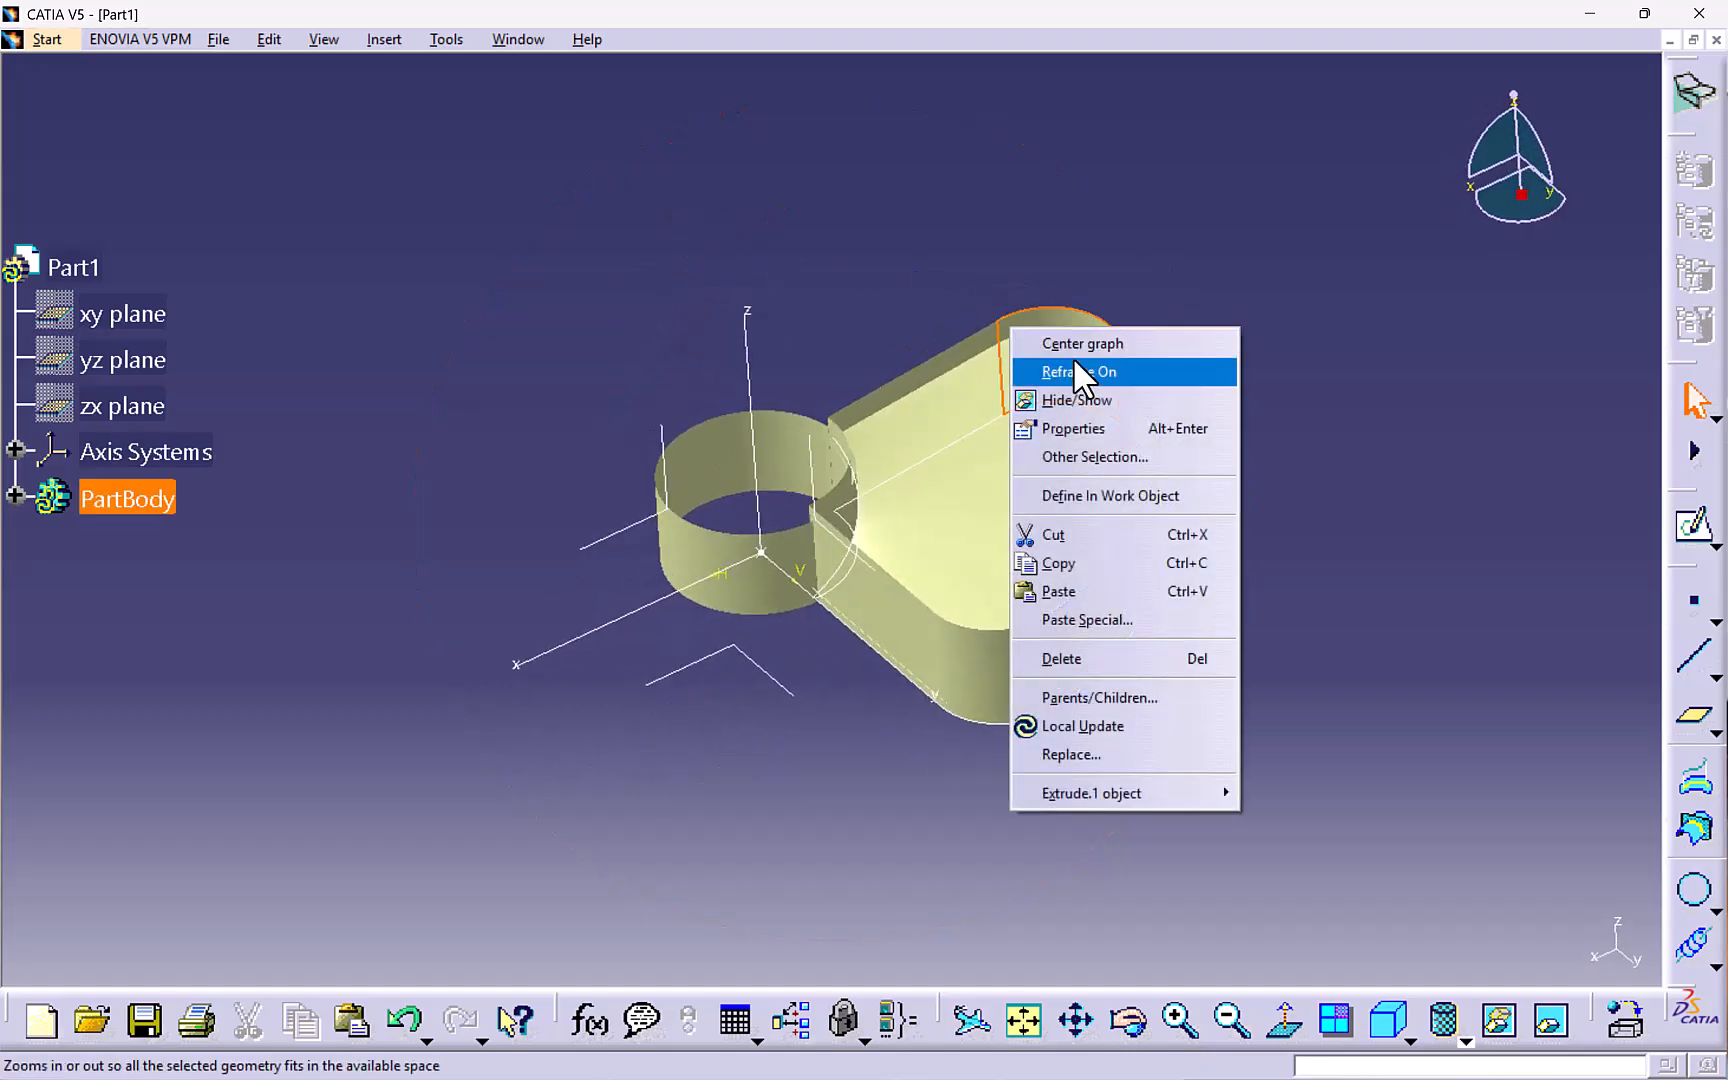
left_click(1090, 390)
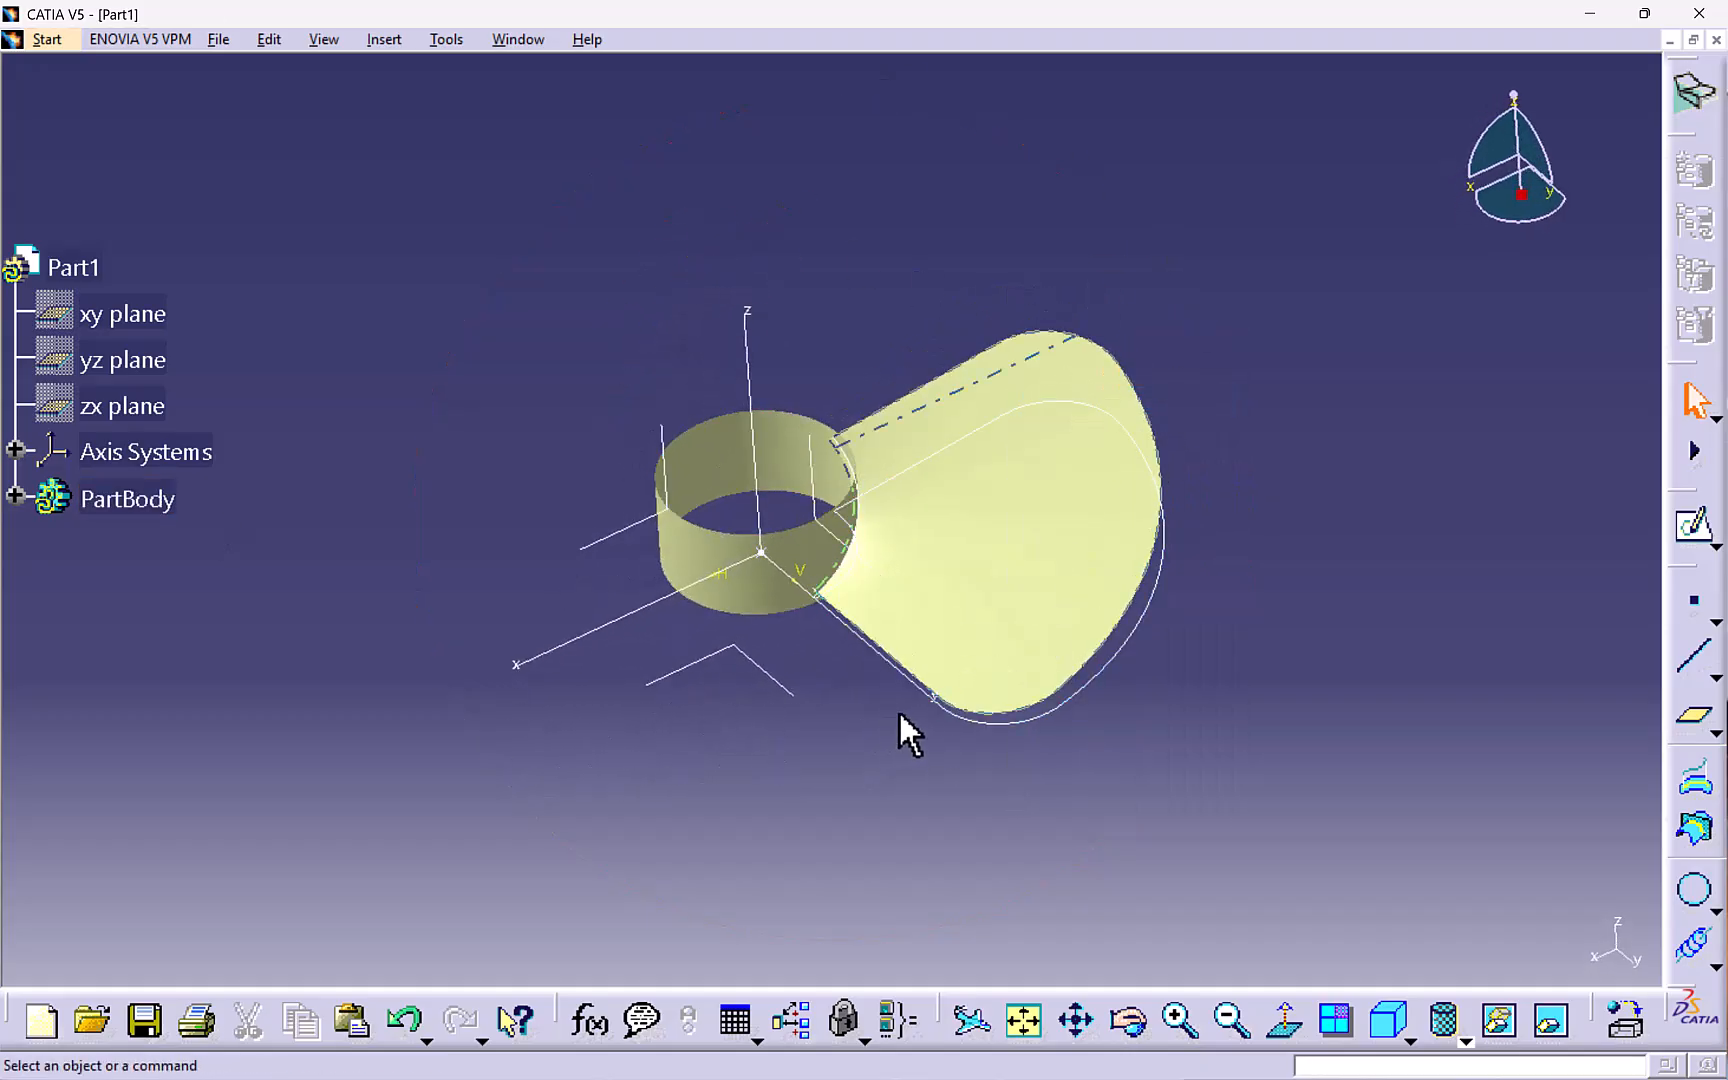
right_click(1078, 698)
left_click(1168, 288)
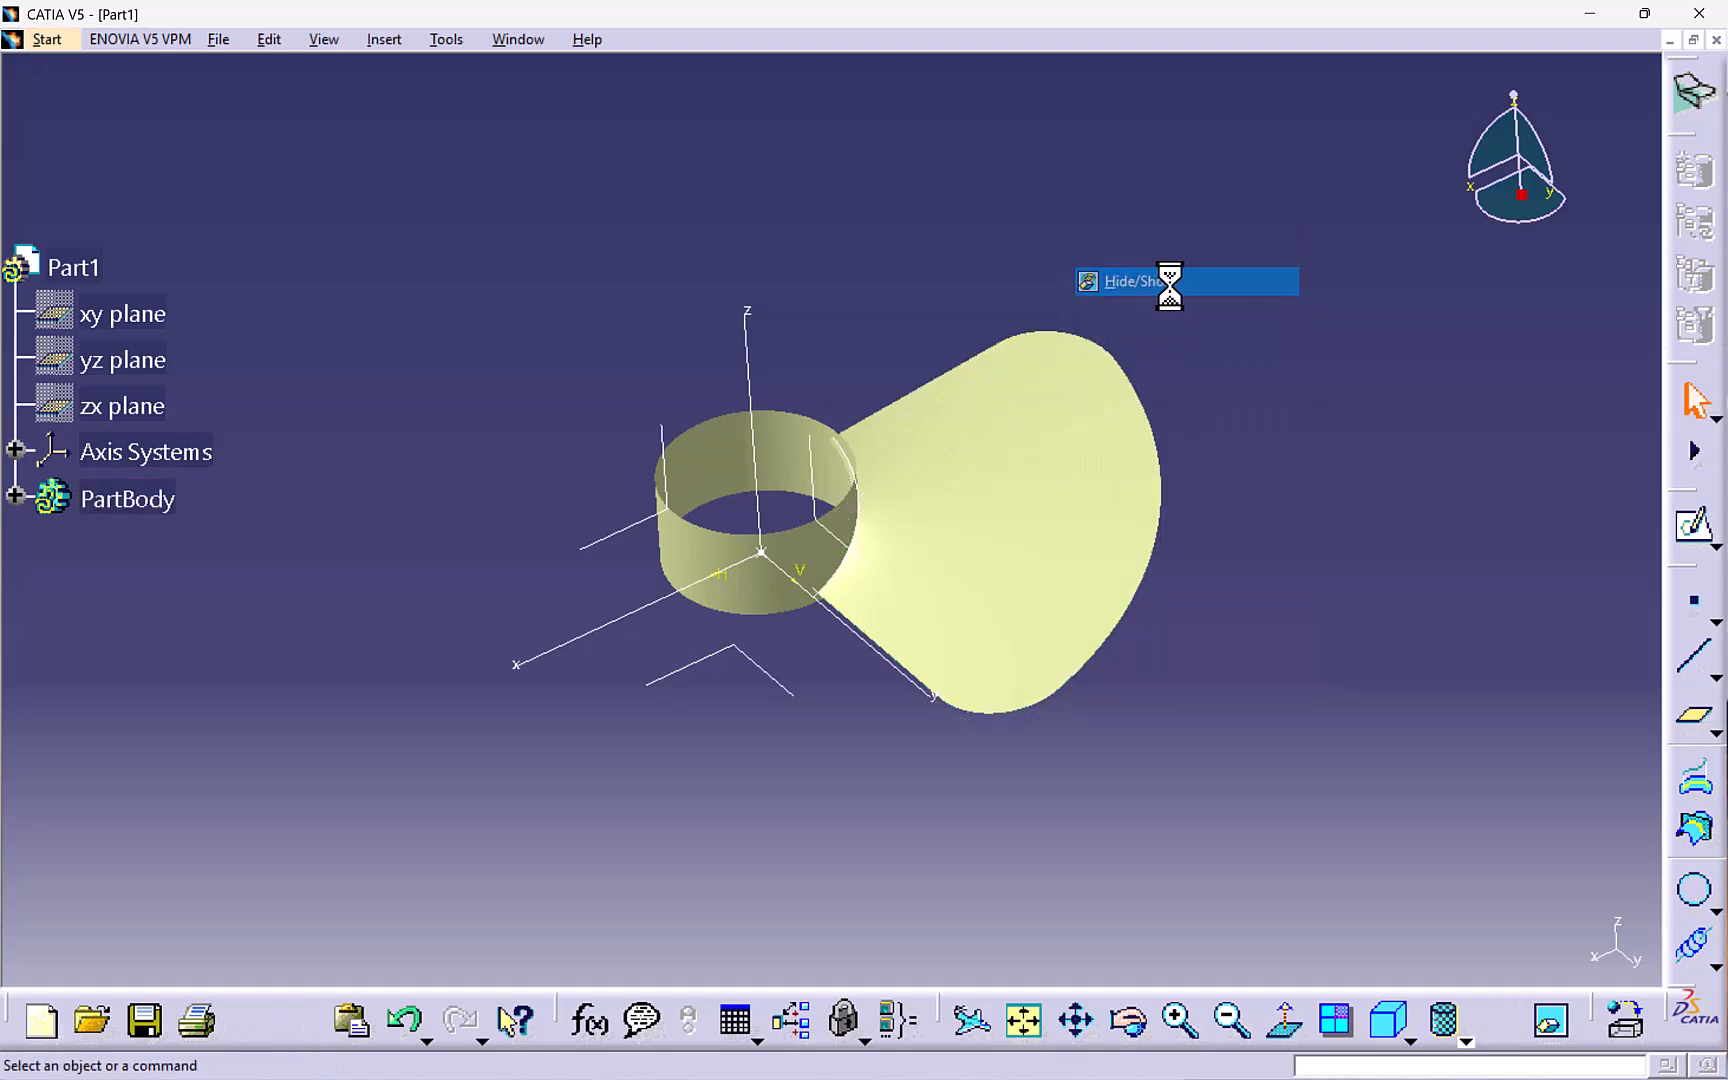
- Switch to the Part Design workbench
mouse_move(653, 697)
middle_mouse_down()
mouse_move(637, 694)
mouse_move(822, 687)
mouse_move(687, 694)
middle_mouse_up()
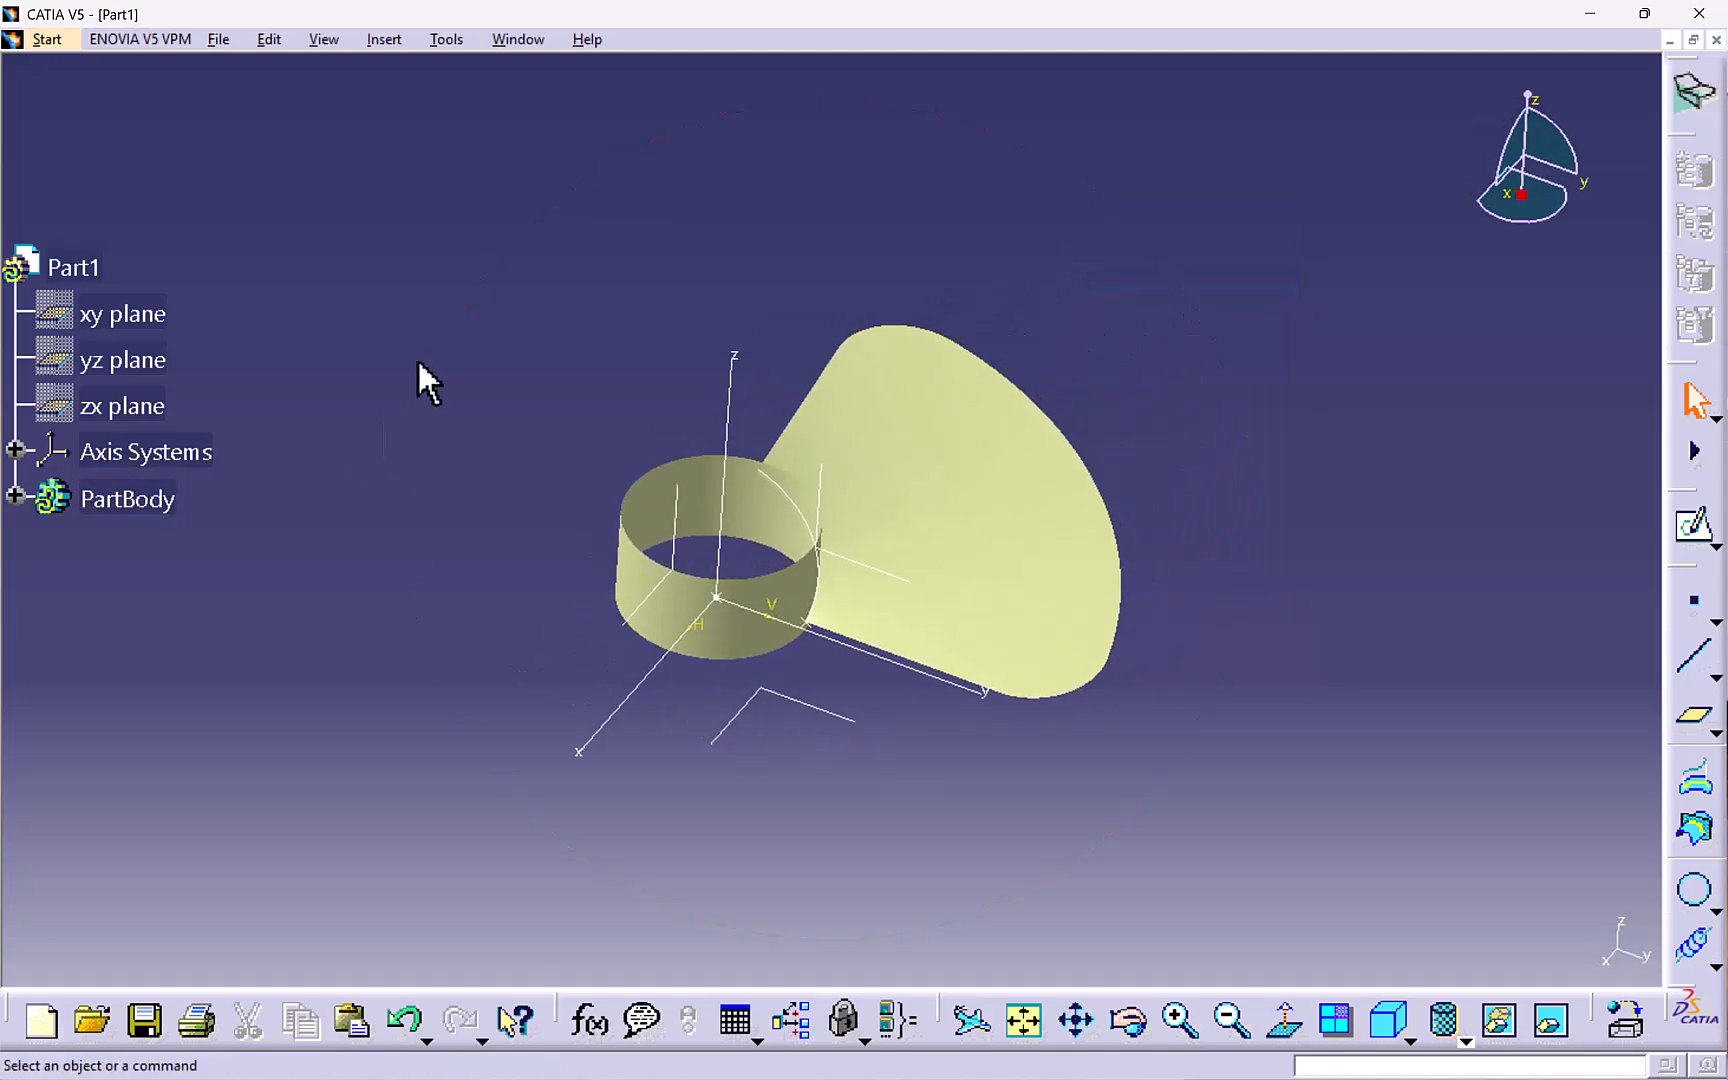
middle_click_drag(418, 362, 488, 352)
left_click(47, 39)
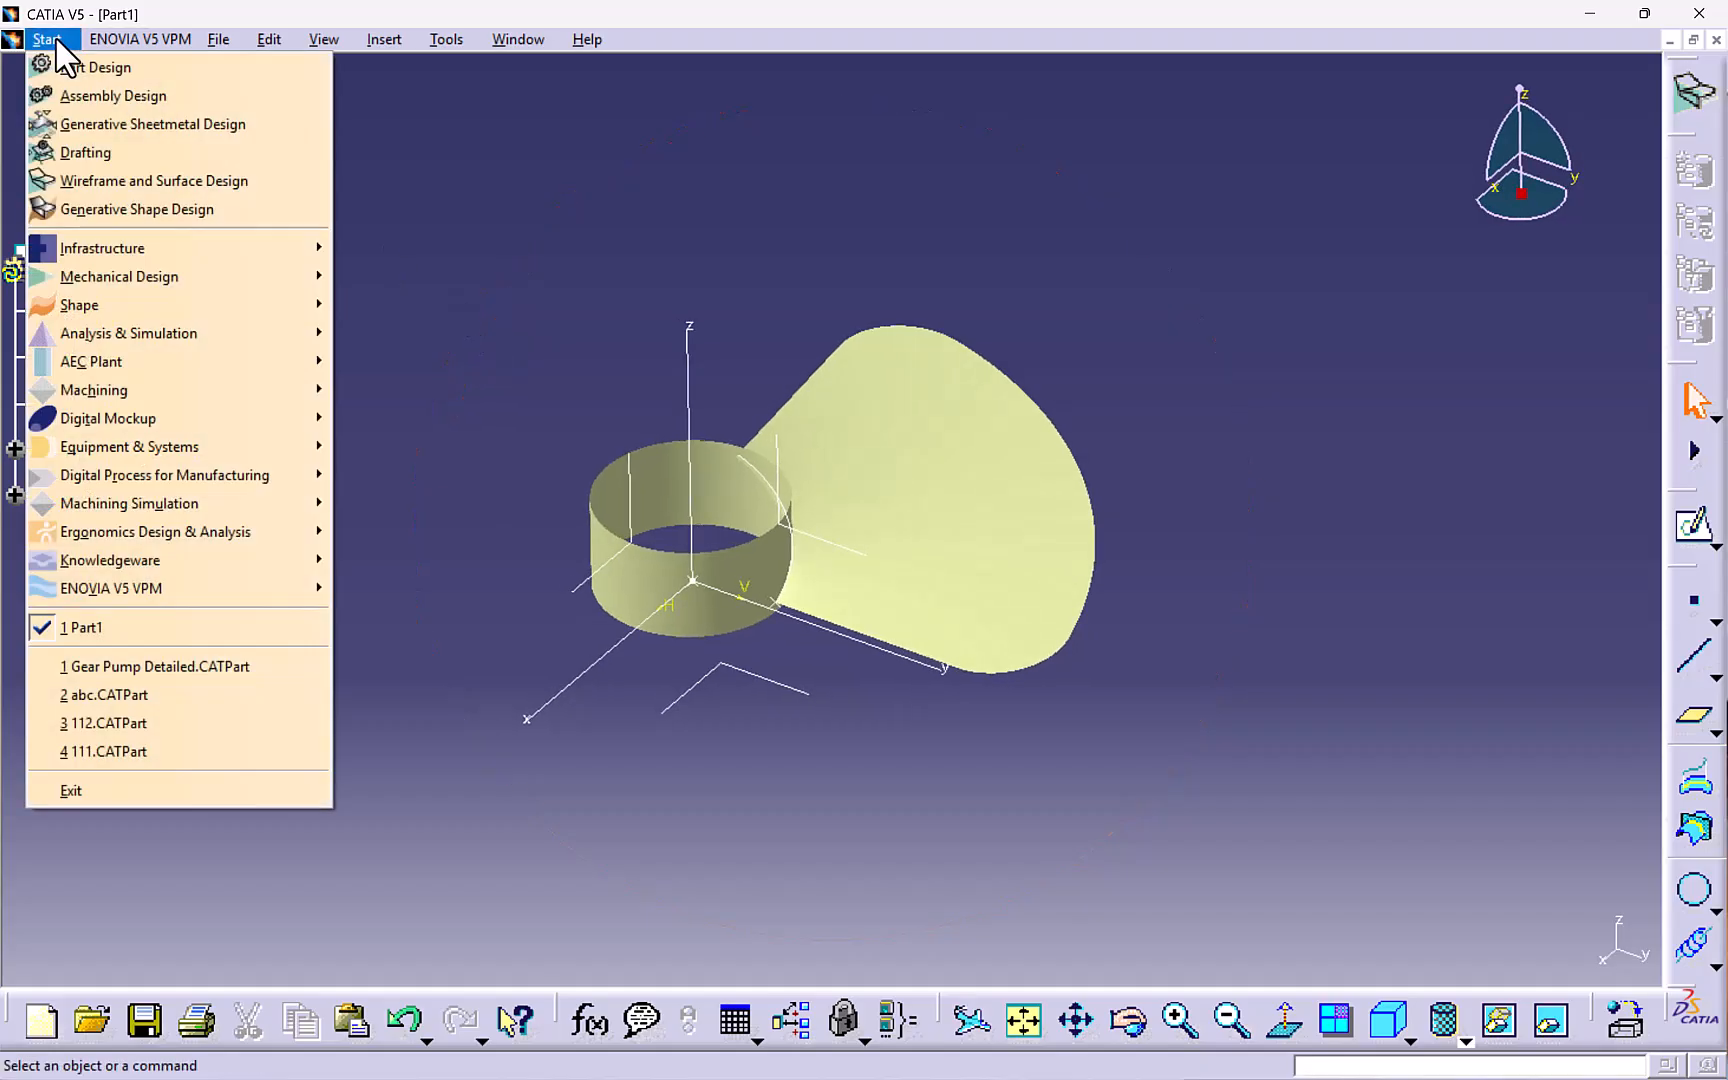
left_click(64, 67)
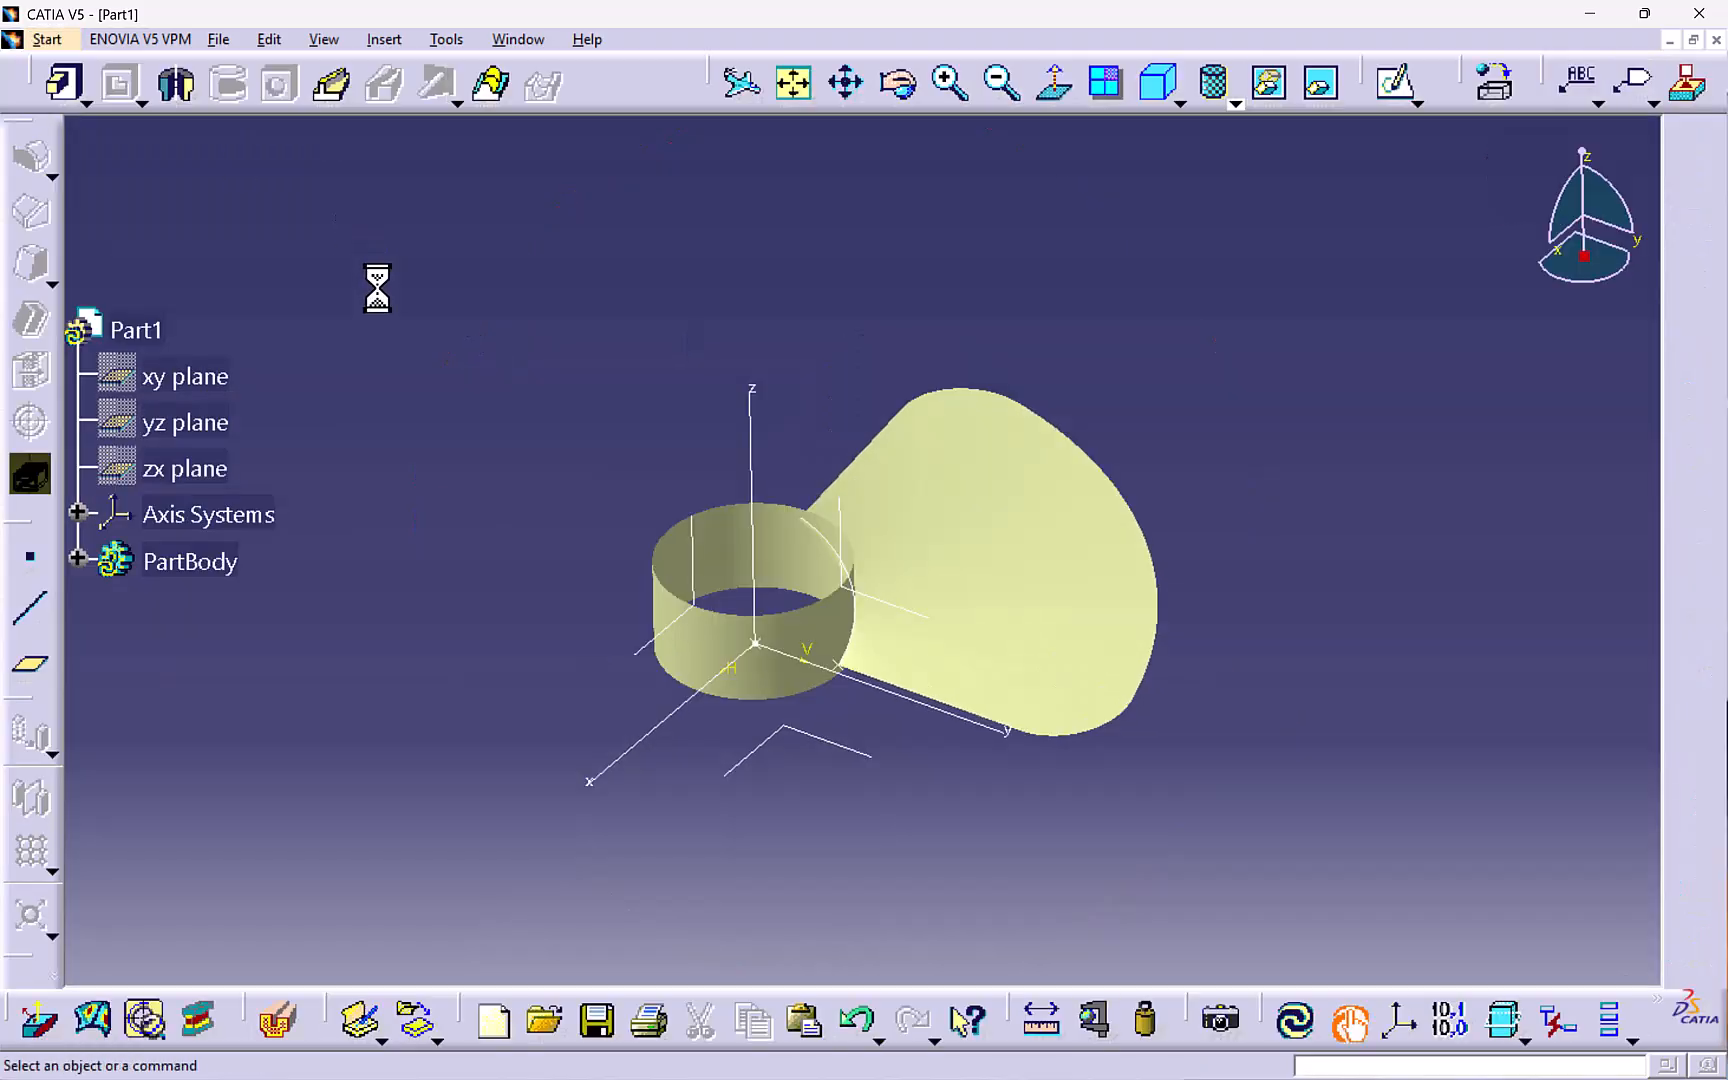
- Thicken the split surface with a Thick Surface of 1 mm first offset and 1 mm second offset
left_click(386, 39)
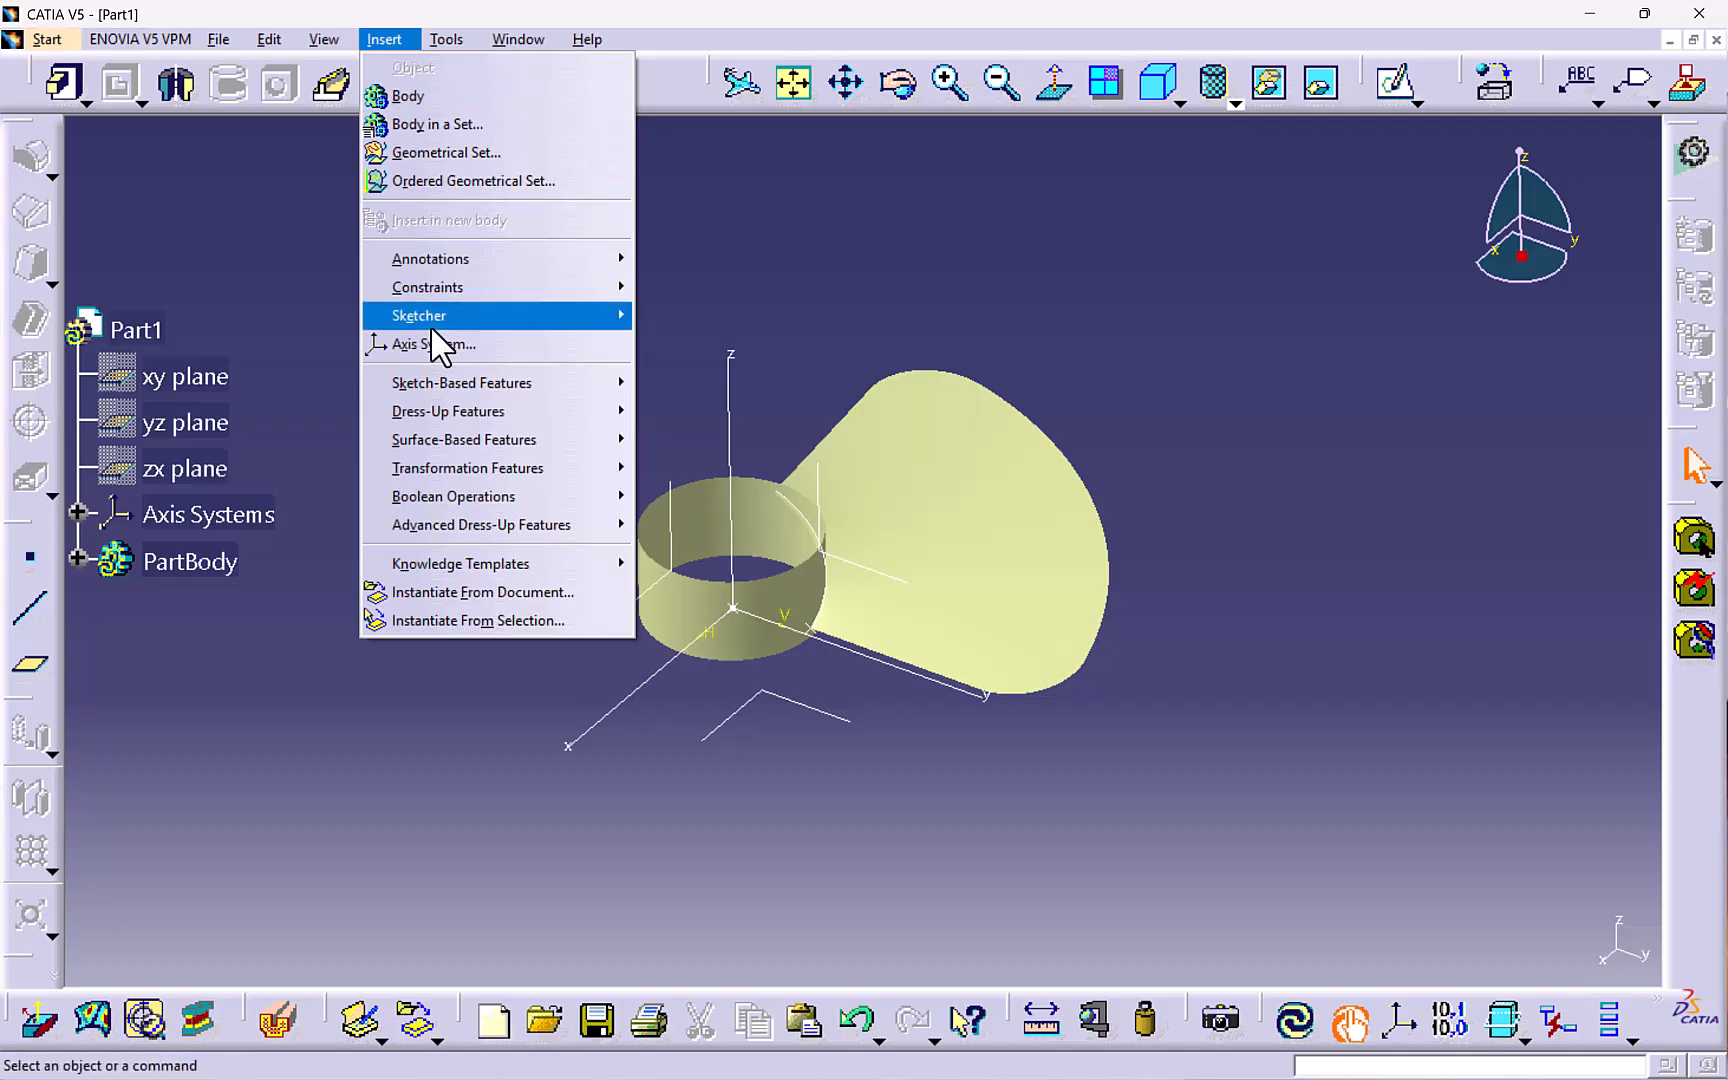
mouse_move(450, 448)
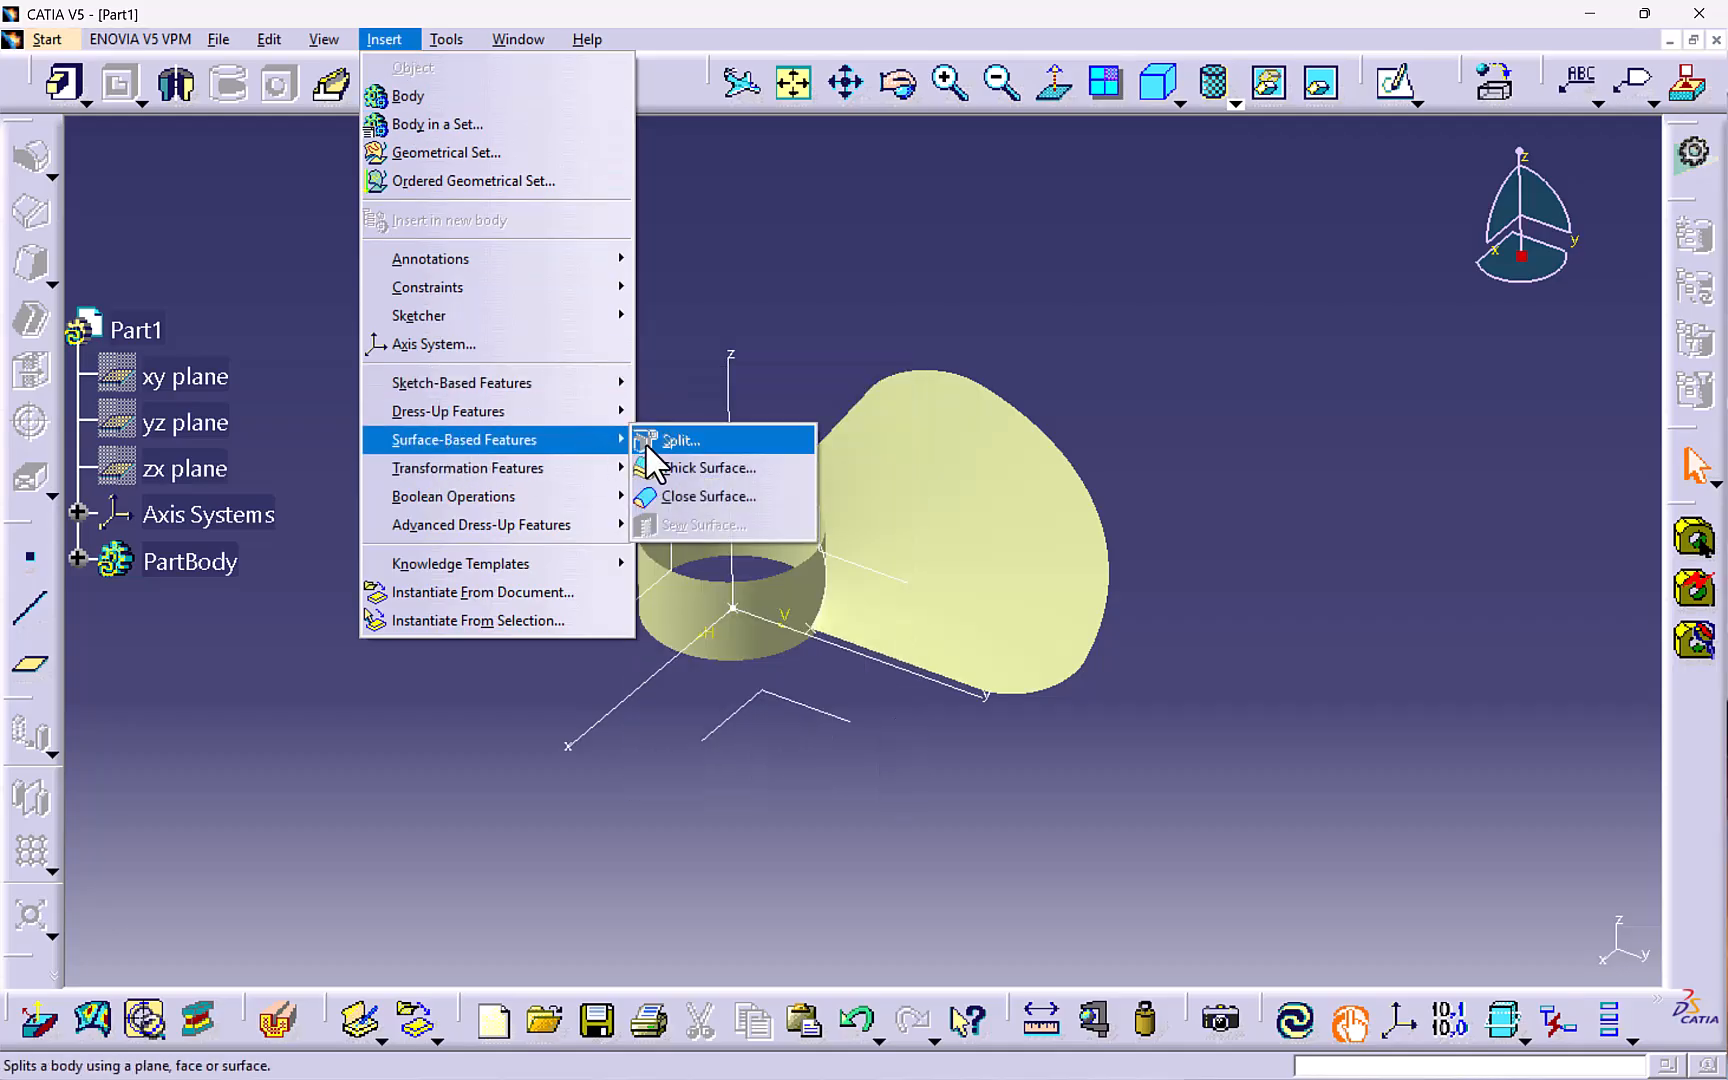
left_click(662, 468)
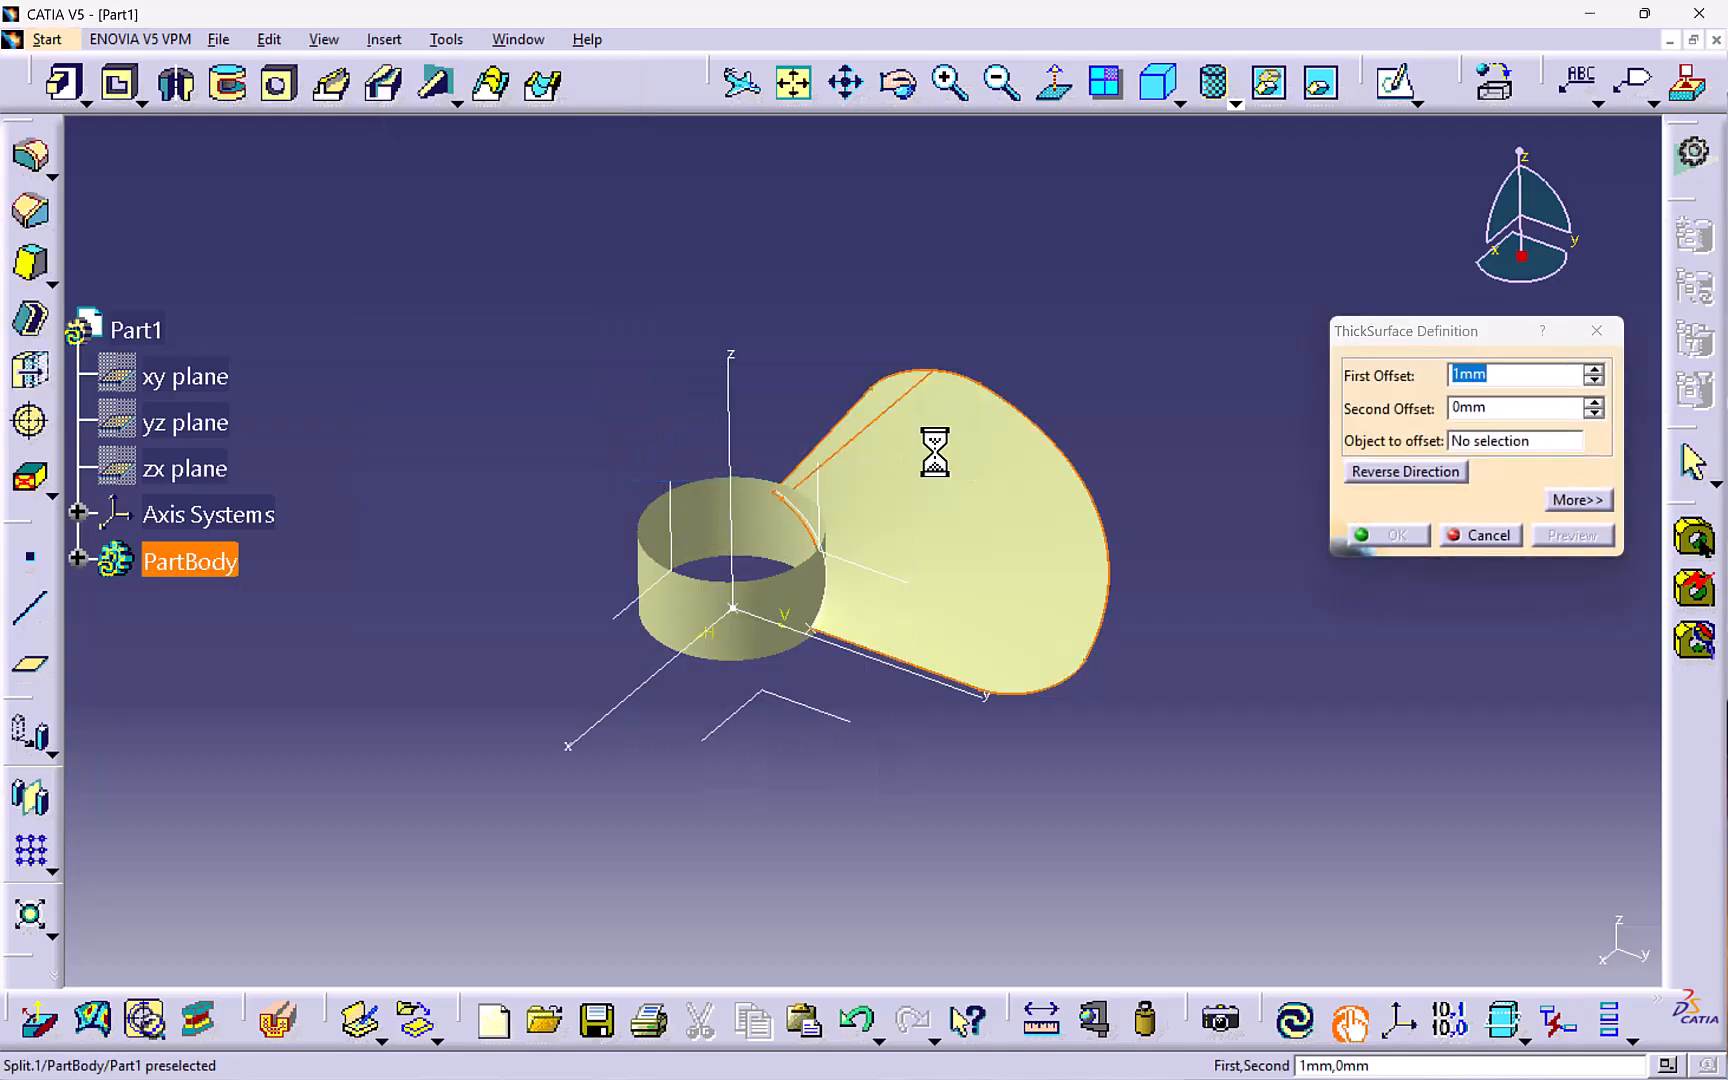
left_click(1037, 443)
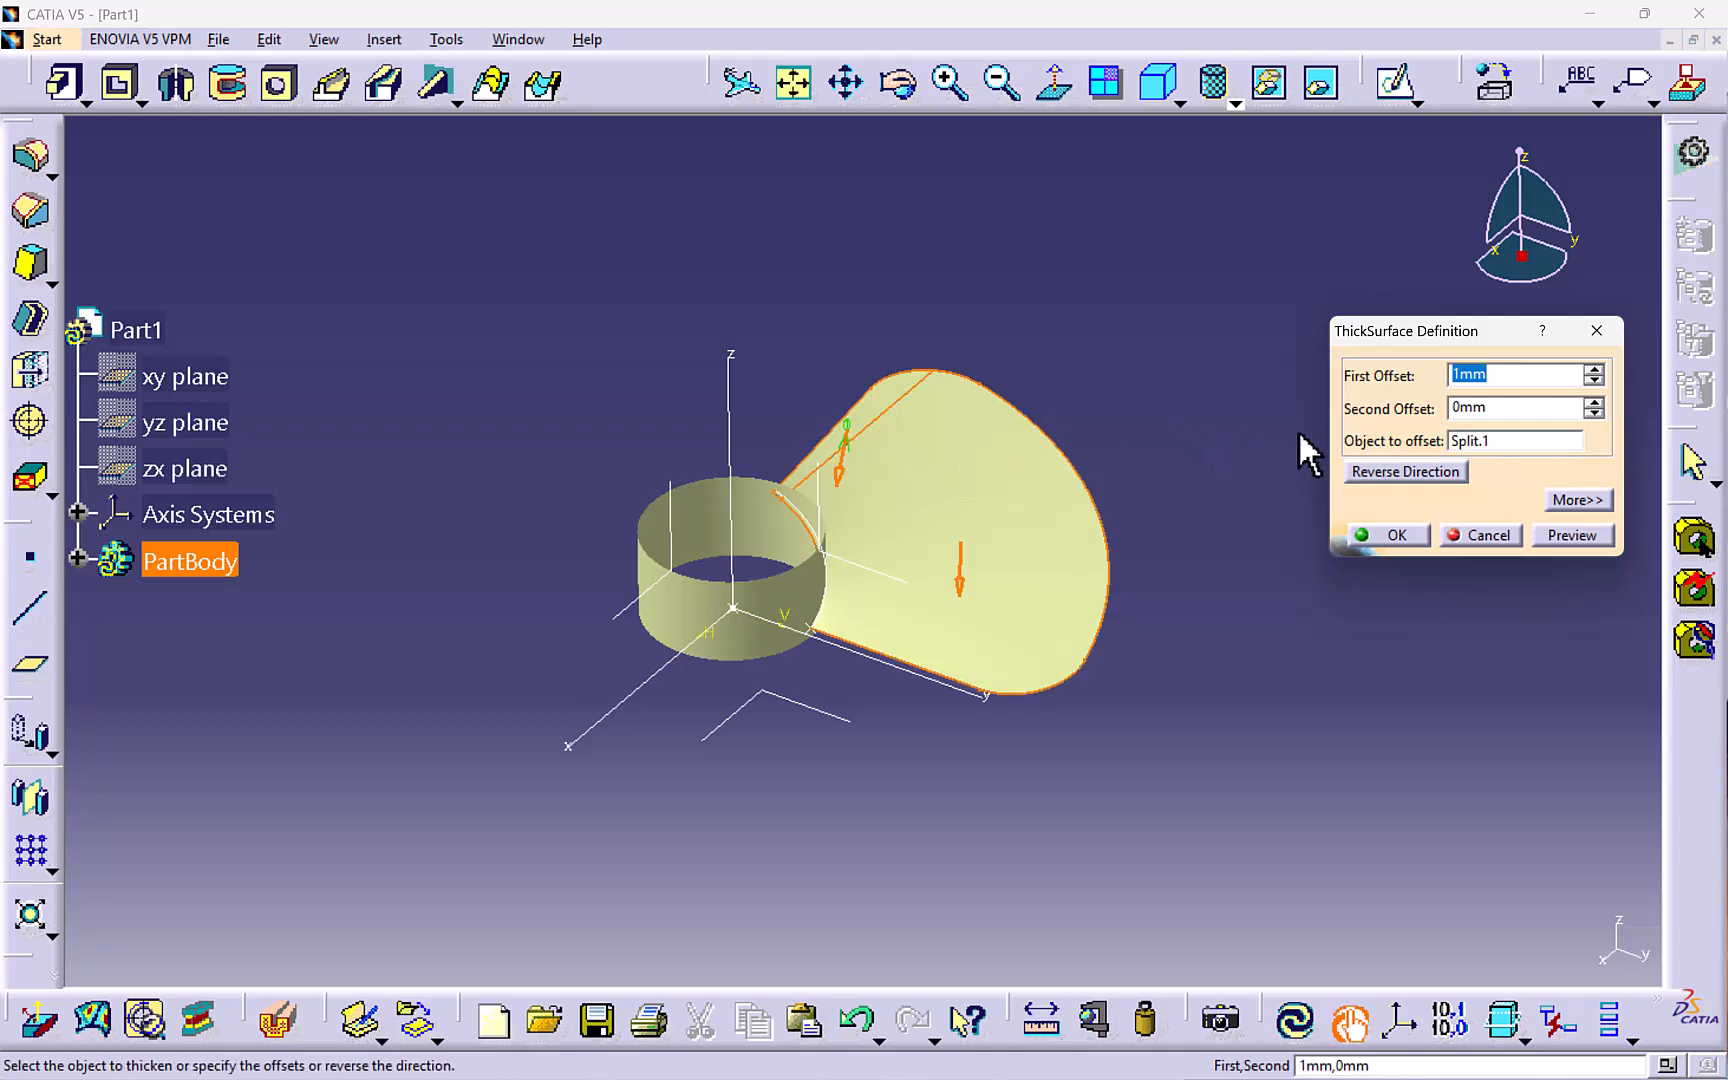
left_click(1473, 405)
type("1")
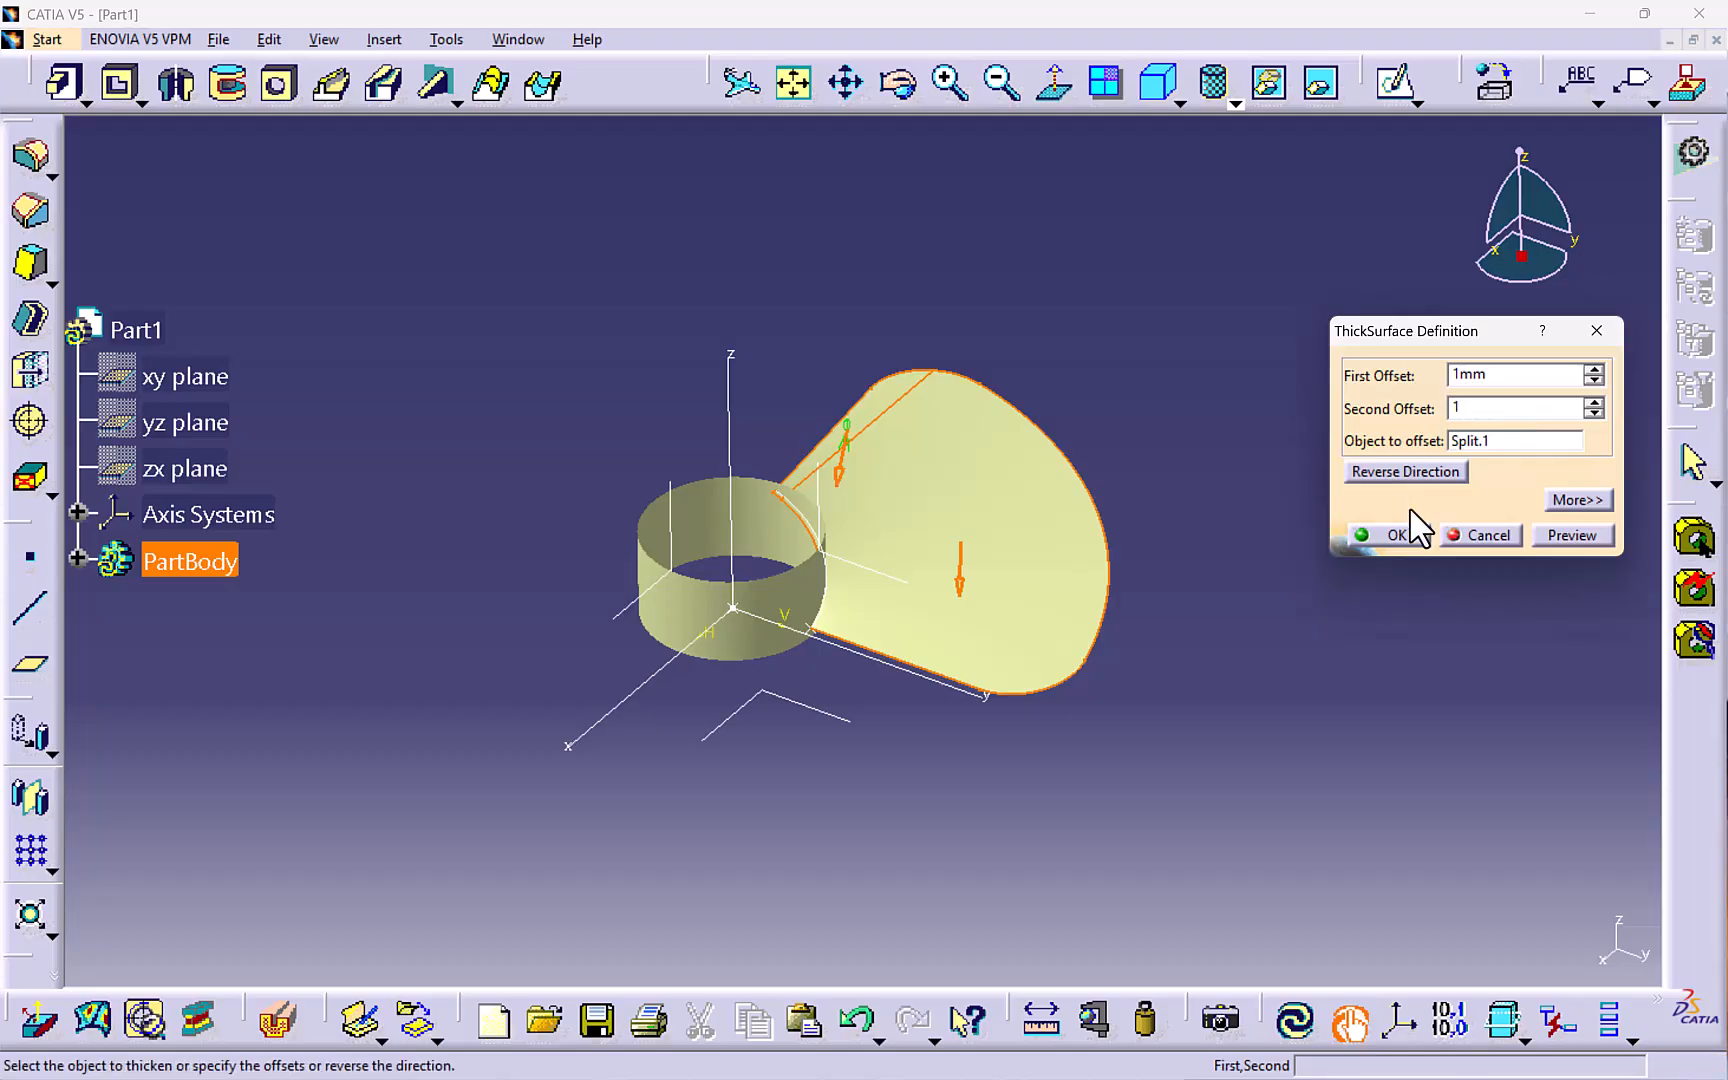
left_click(1559, 535)
left_click(1403, 536)
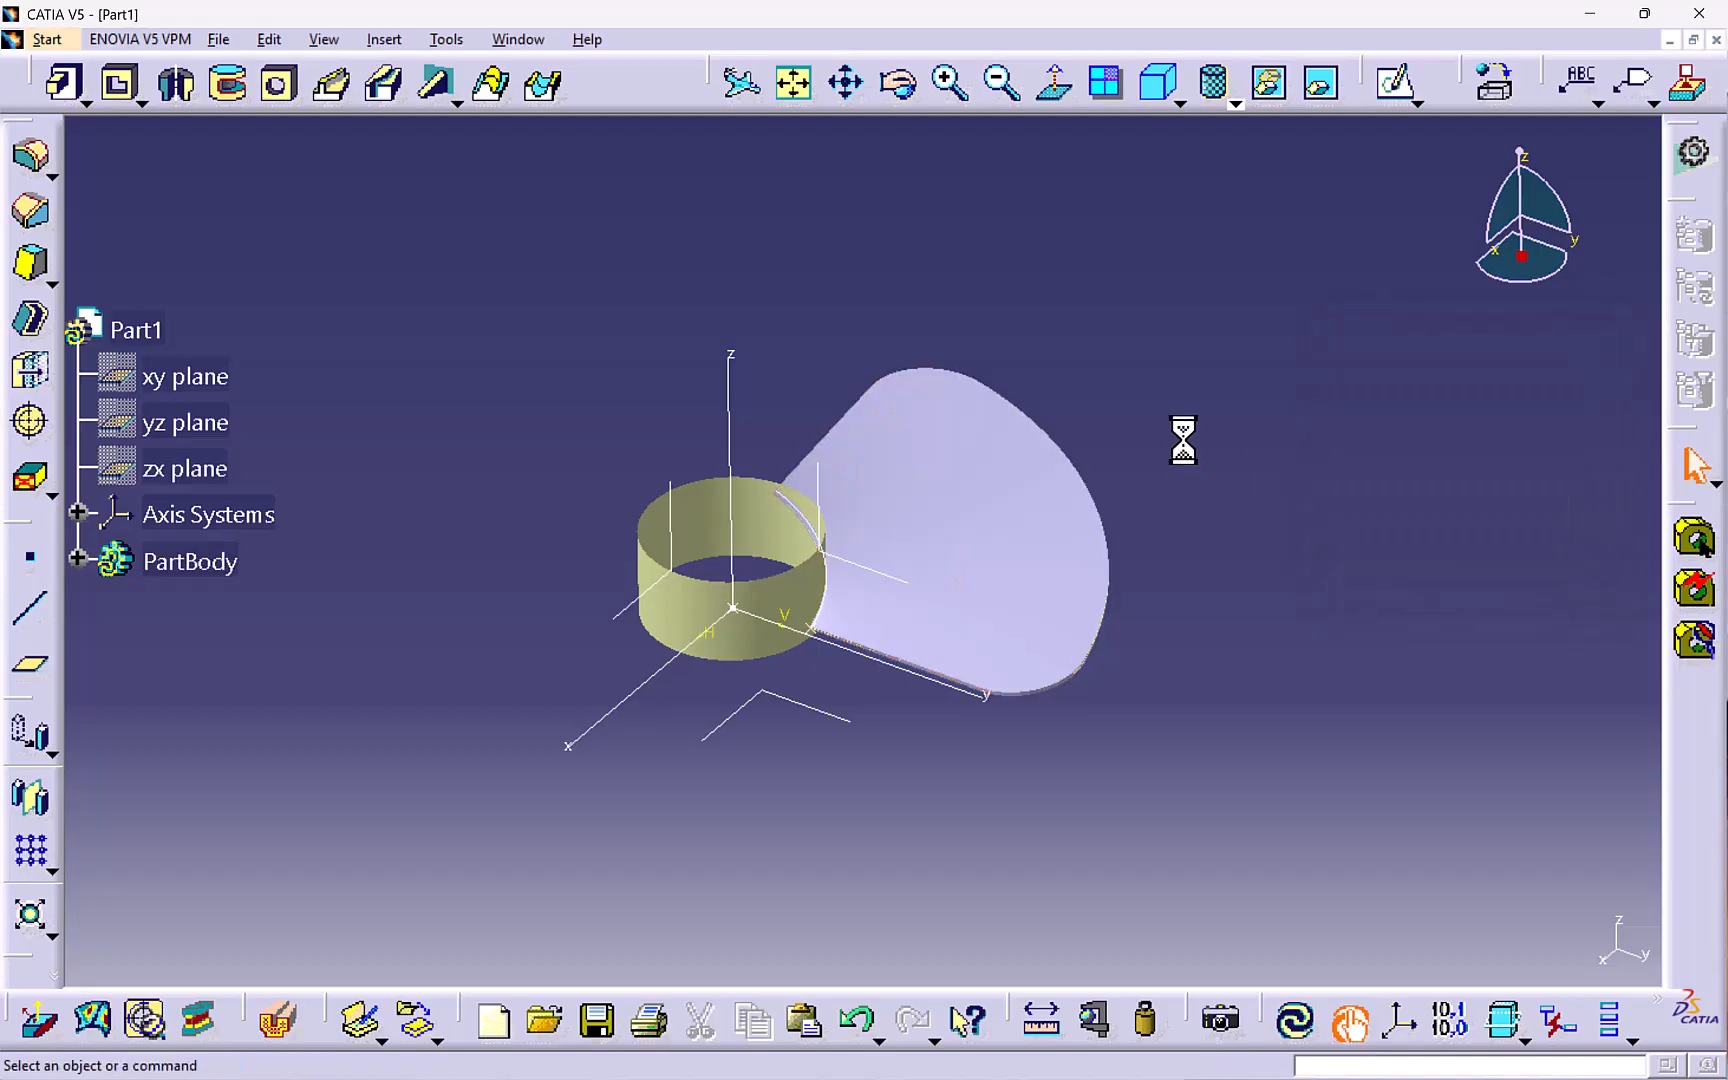
- Close the cylinder surface into a solid with Close Surface
left_click(386, 40)
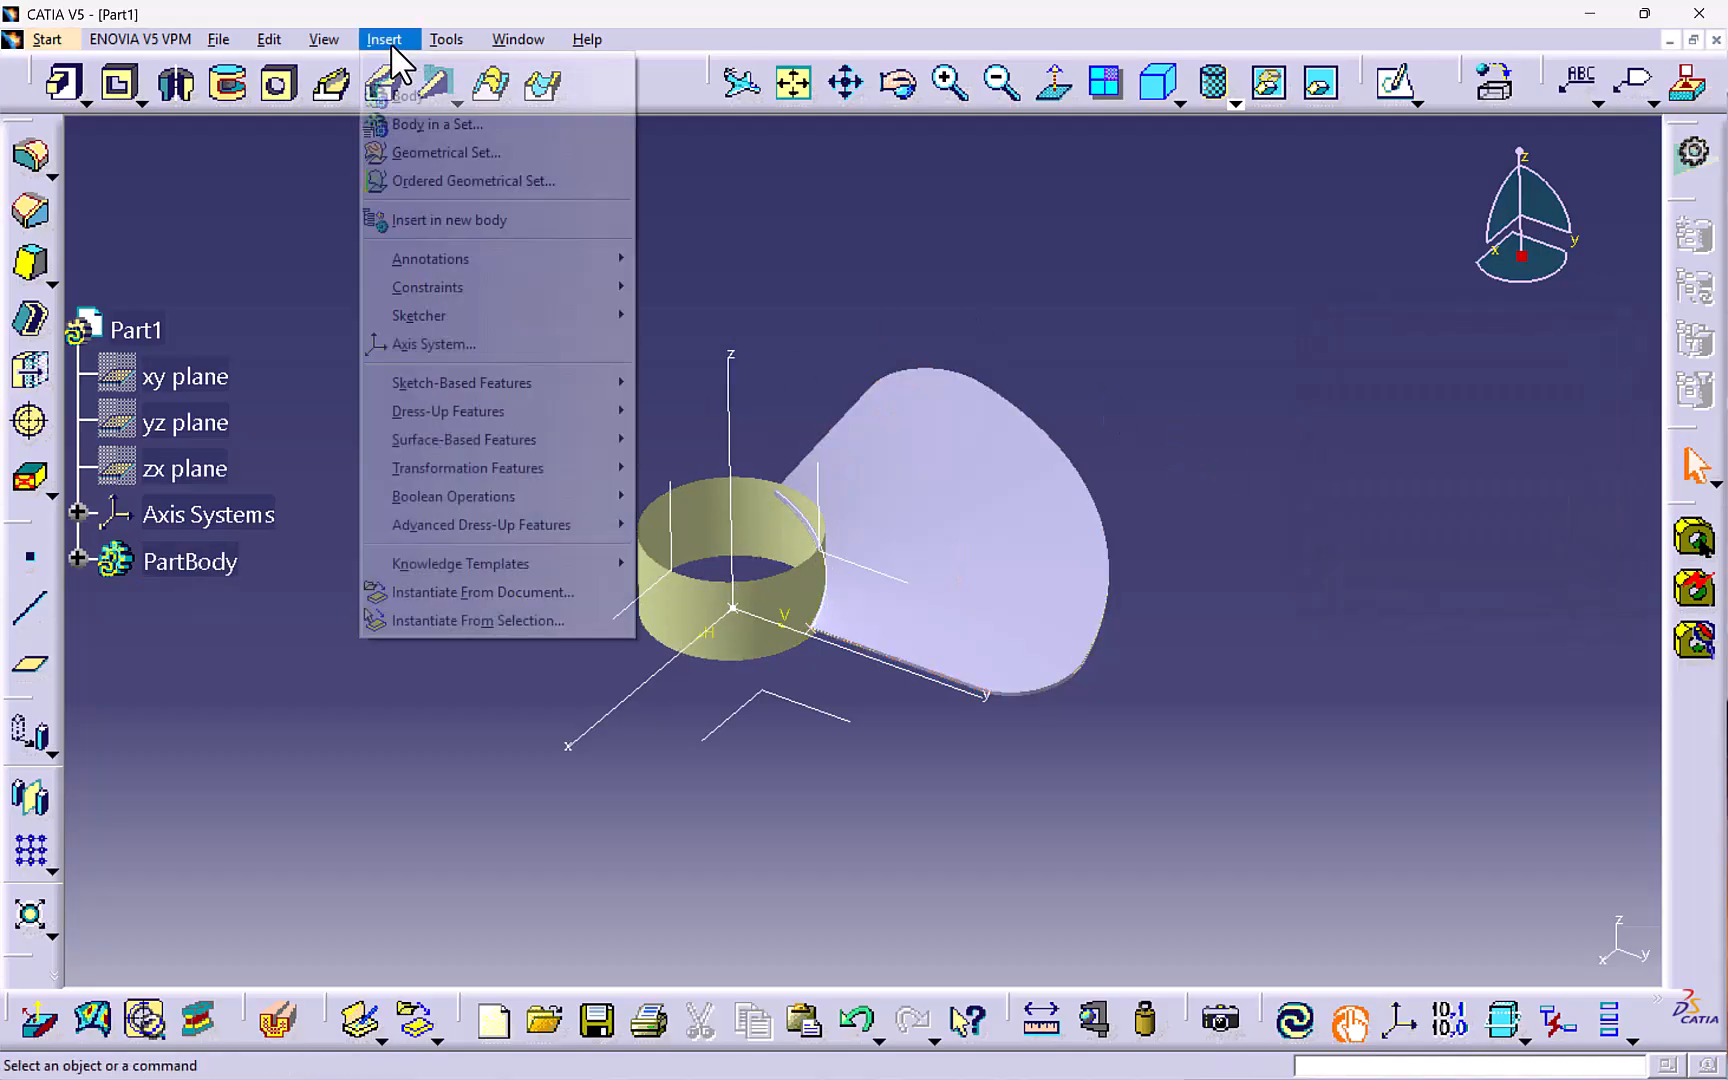
mouse_move(428, 440)
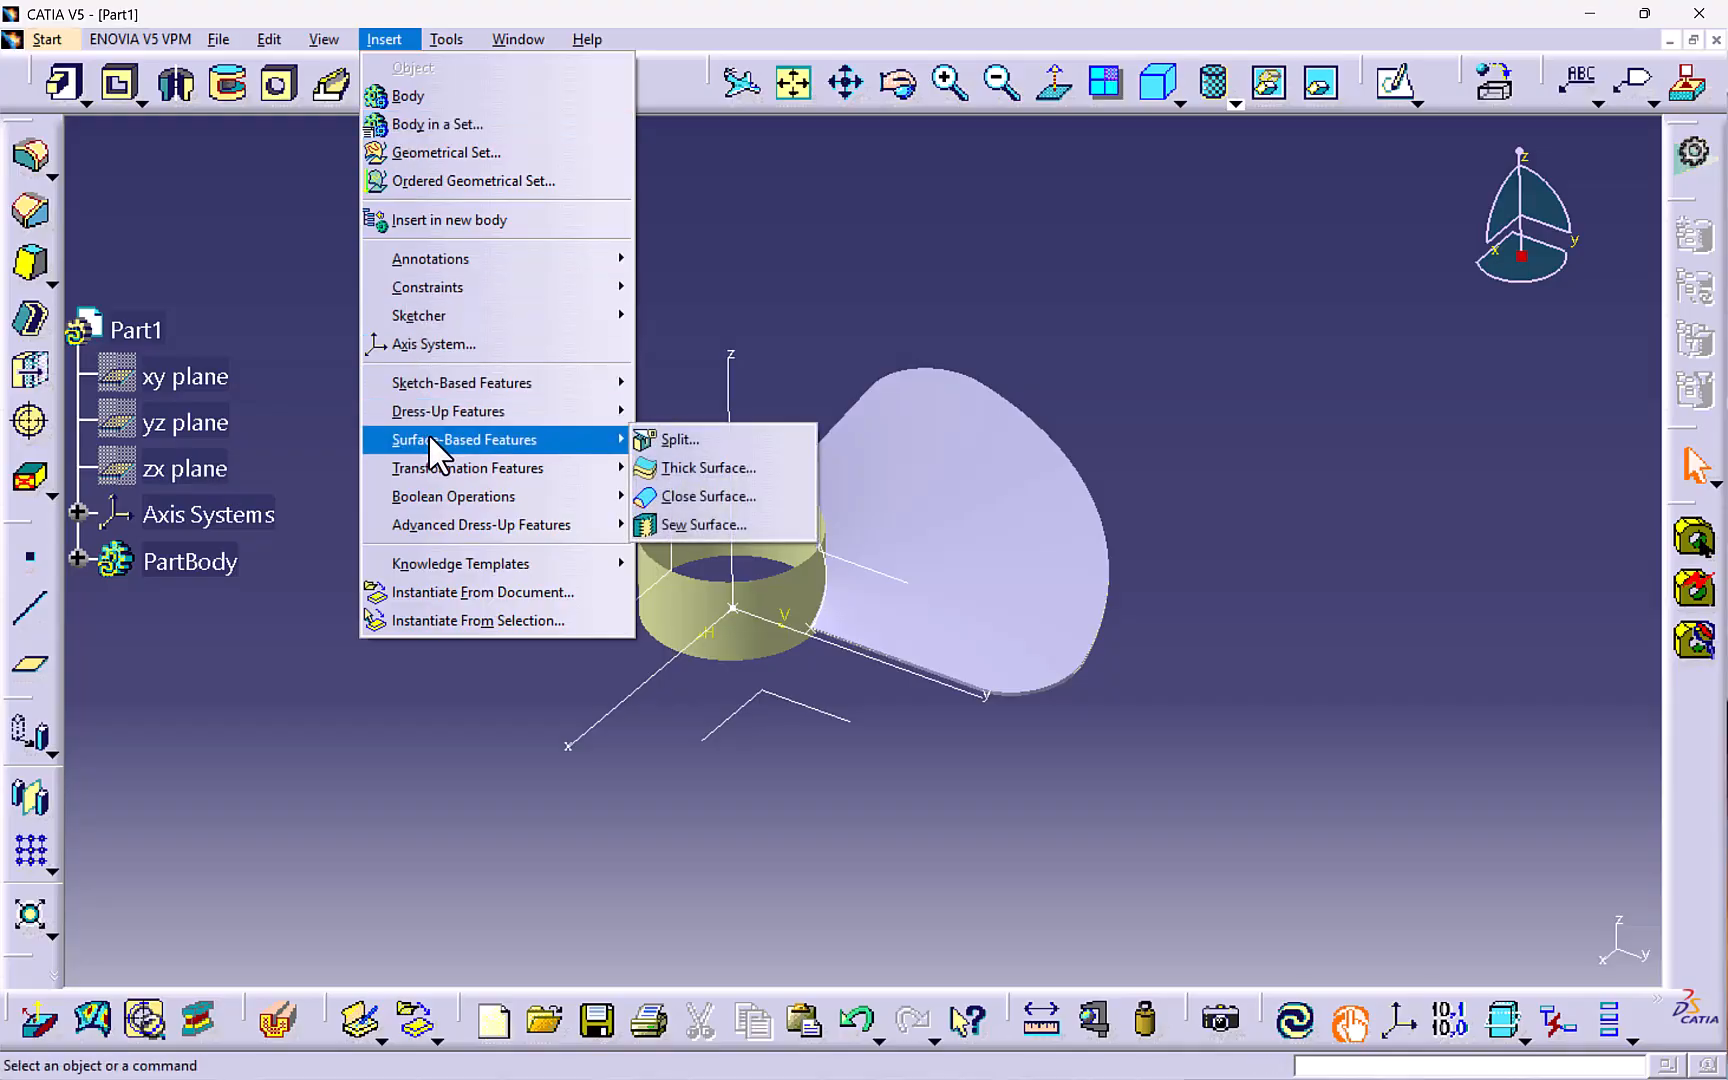
left_click(668, 494)
left_click(735, 512)
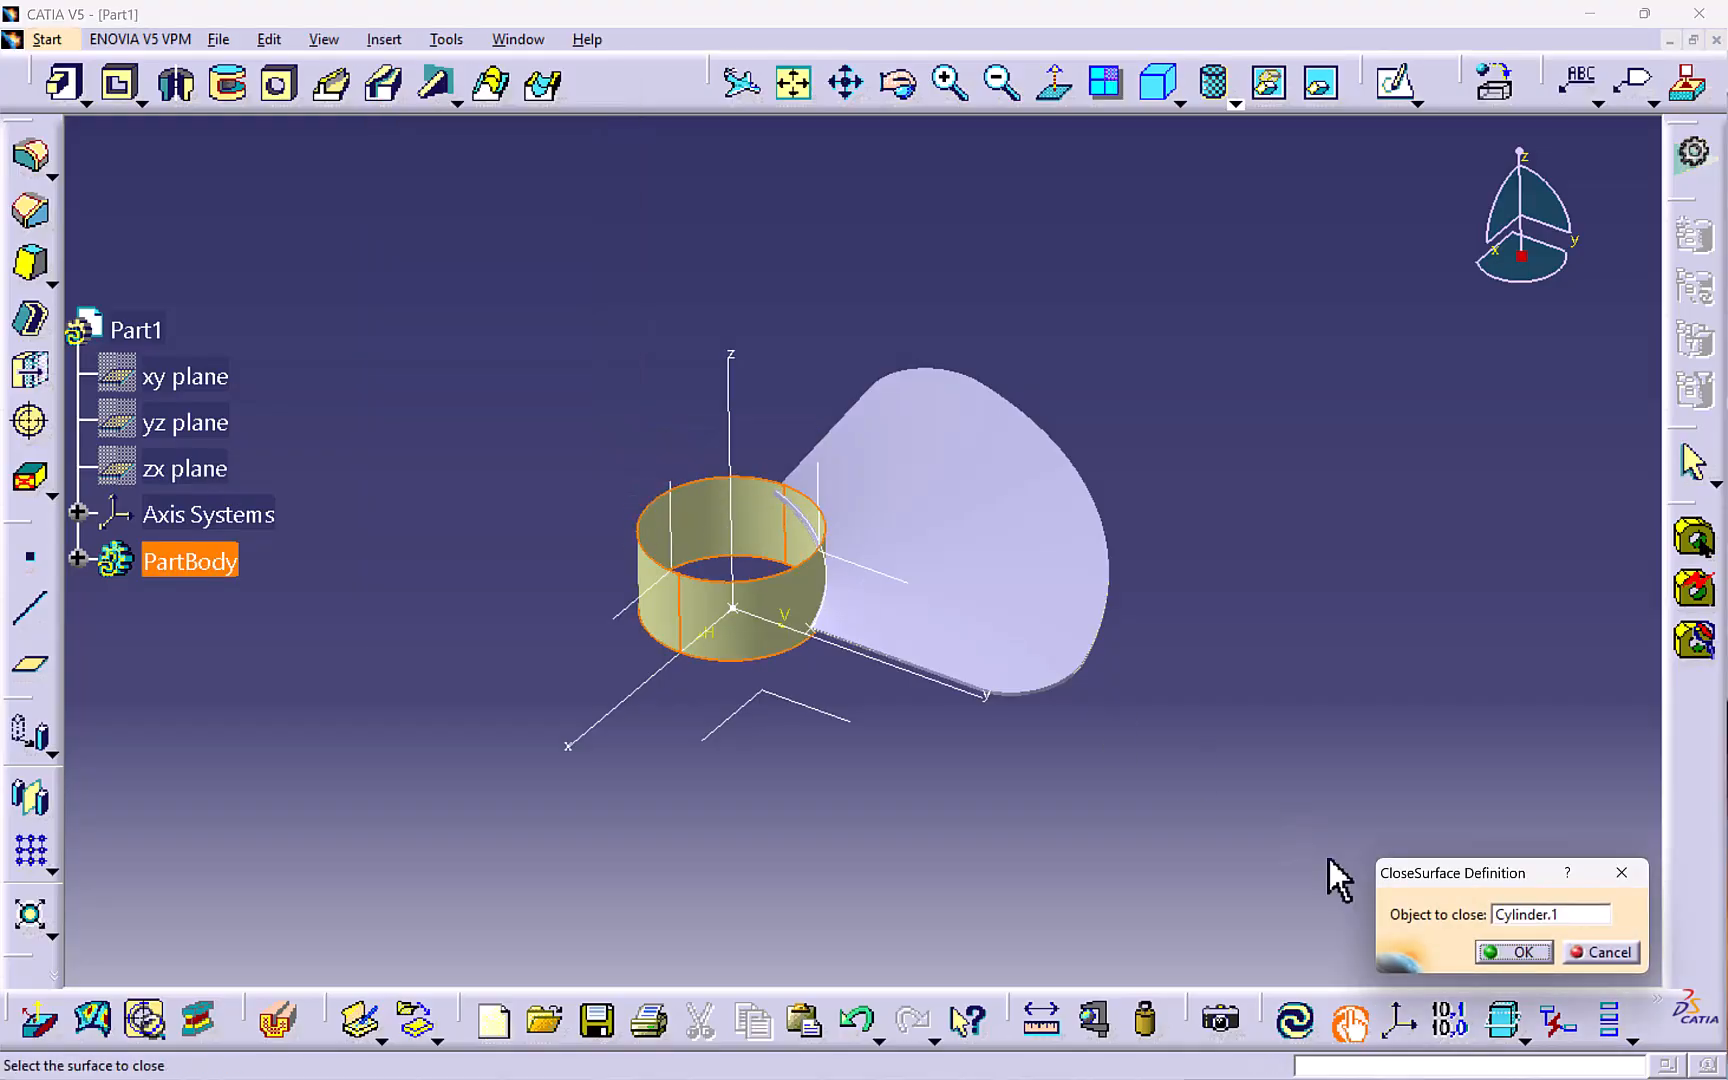
left_click(1514, 952)
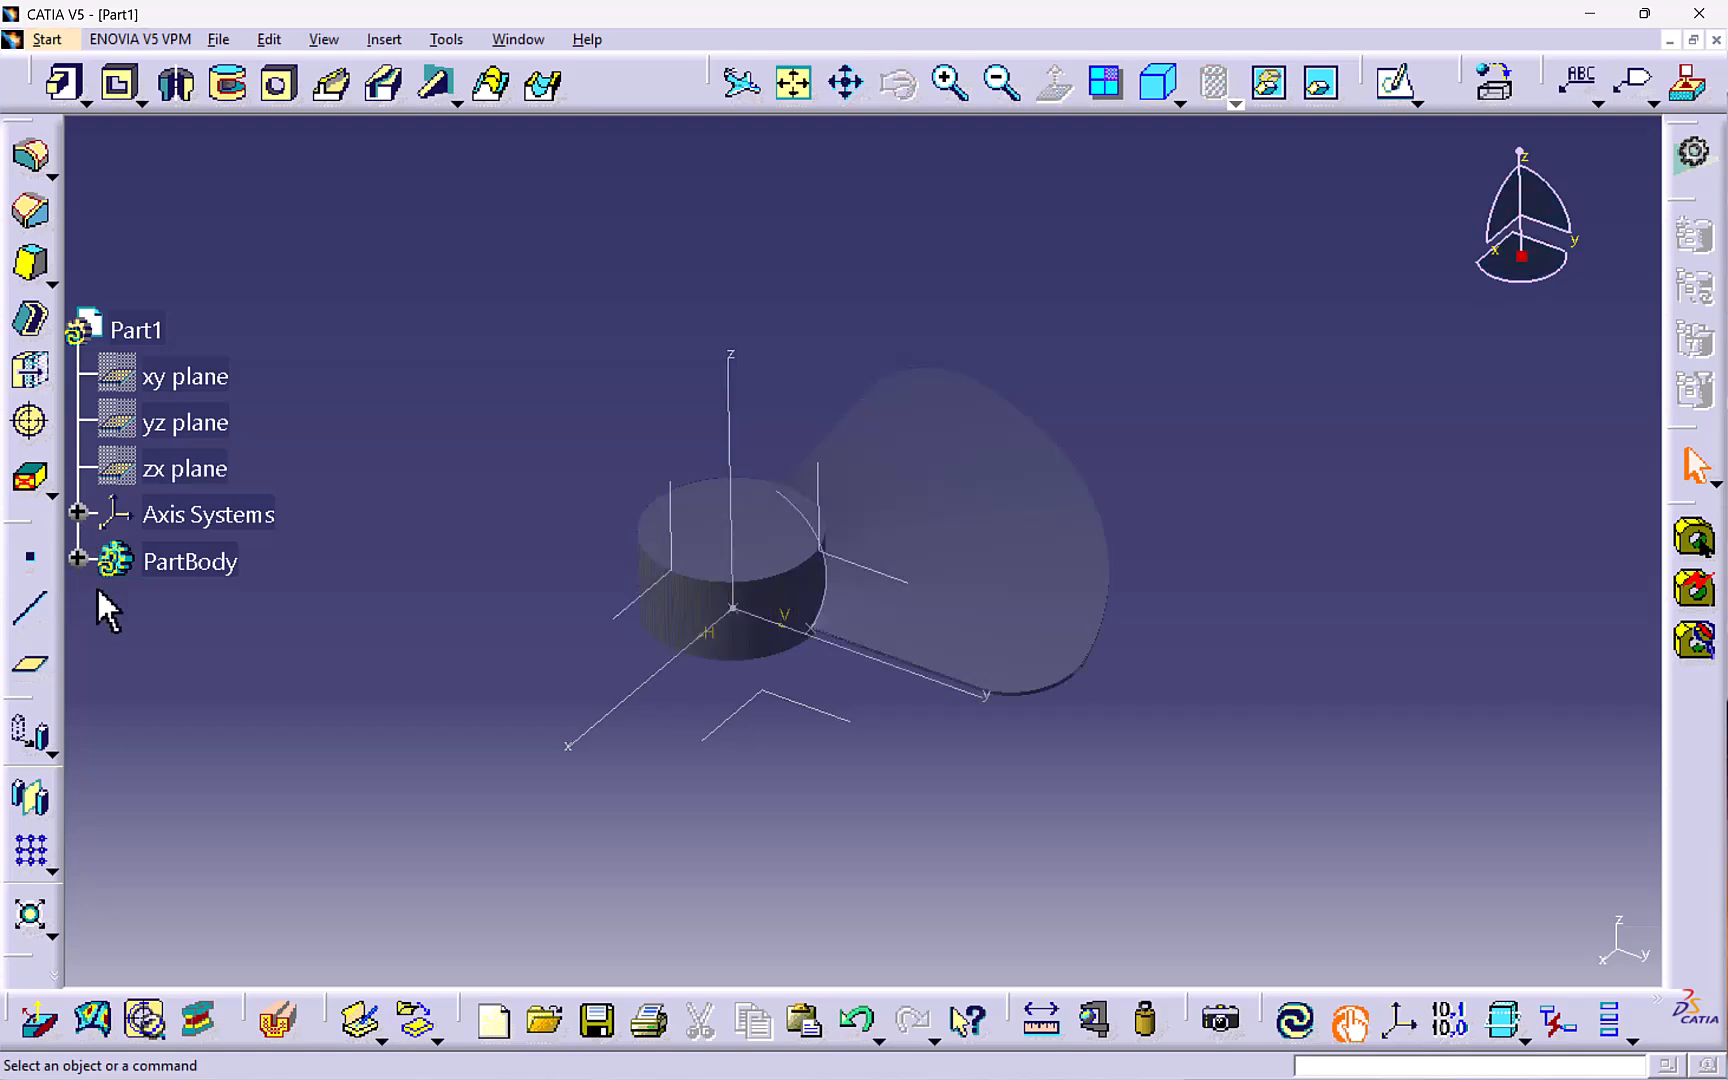
- Hide the split surface from the specification tree
left_click(79, 559)
scroll(250, 765, "down", 3)
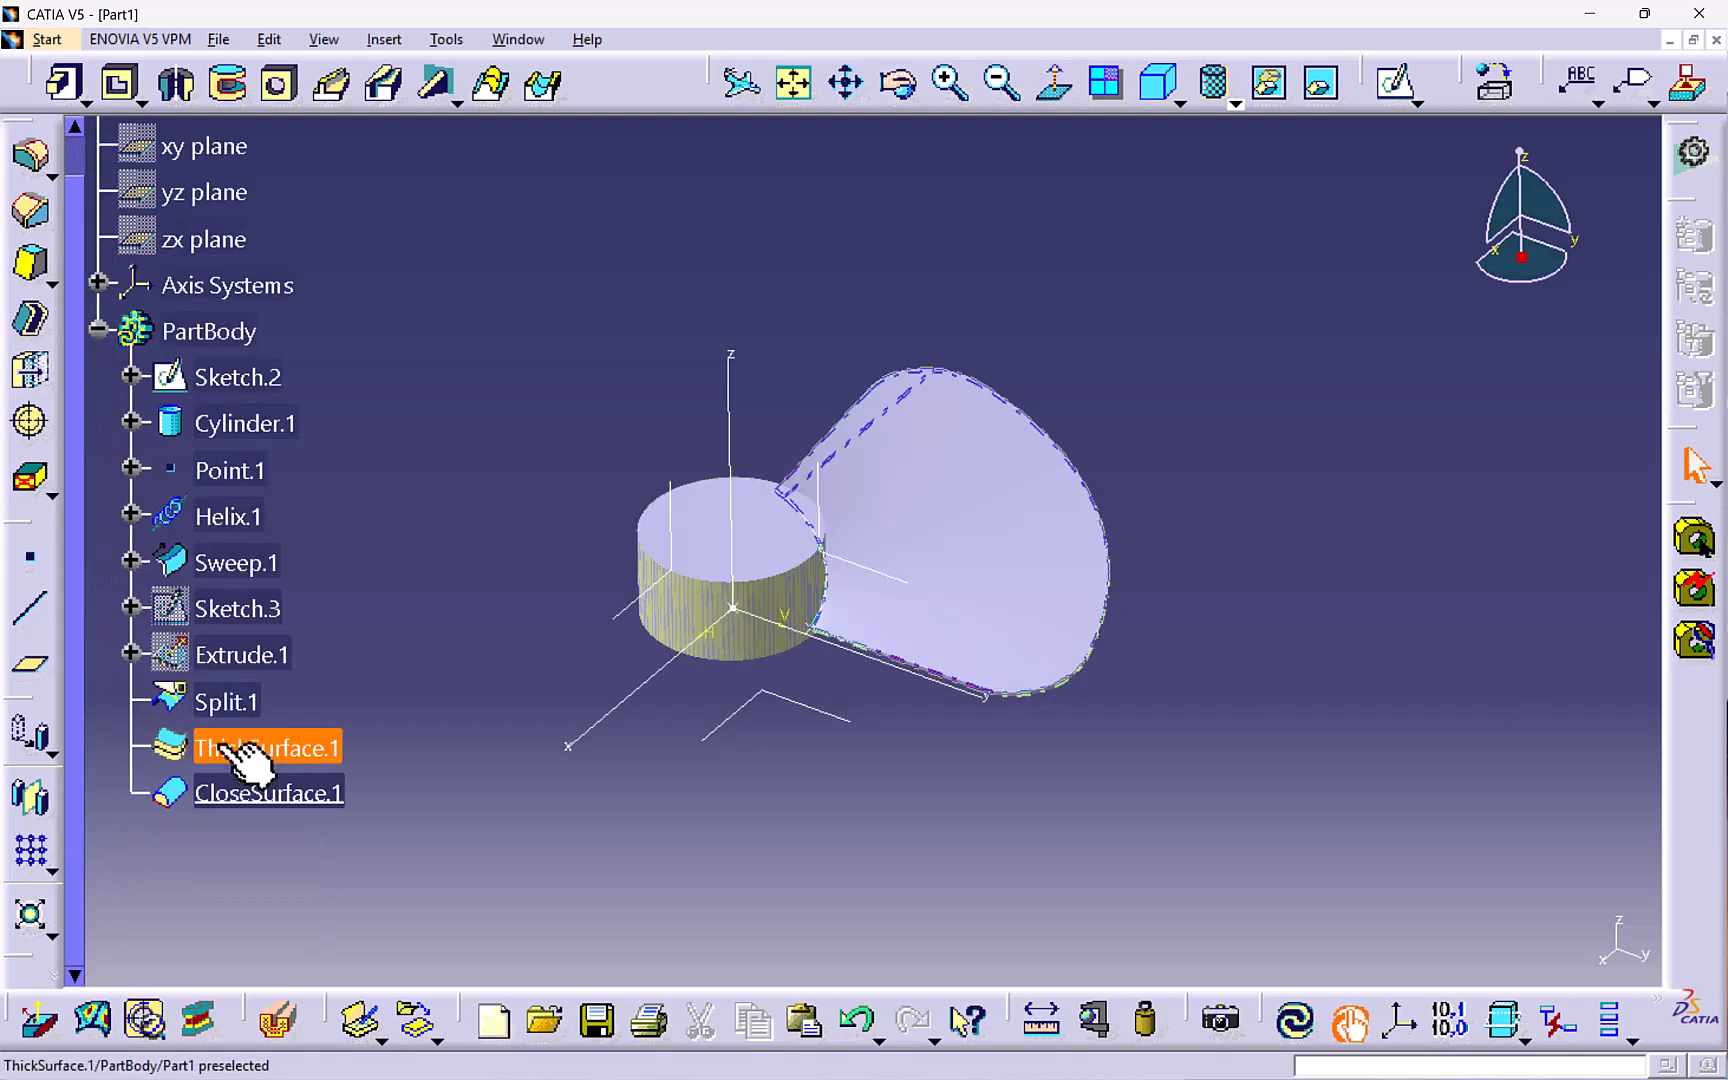
right_click(230, 700)
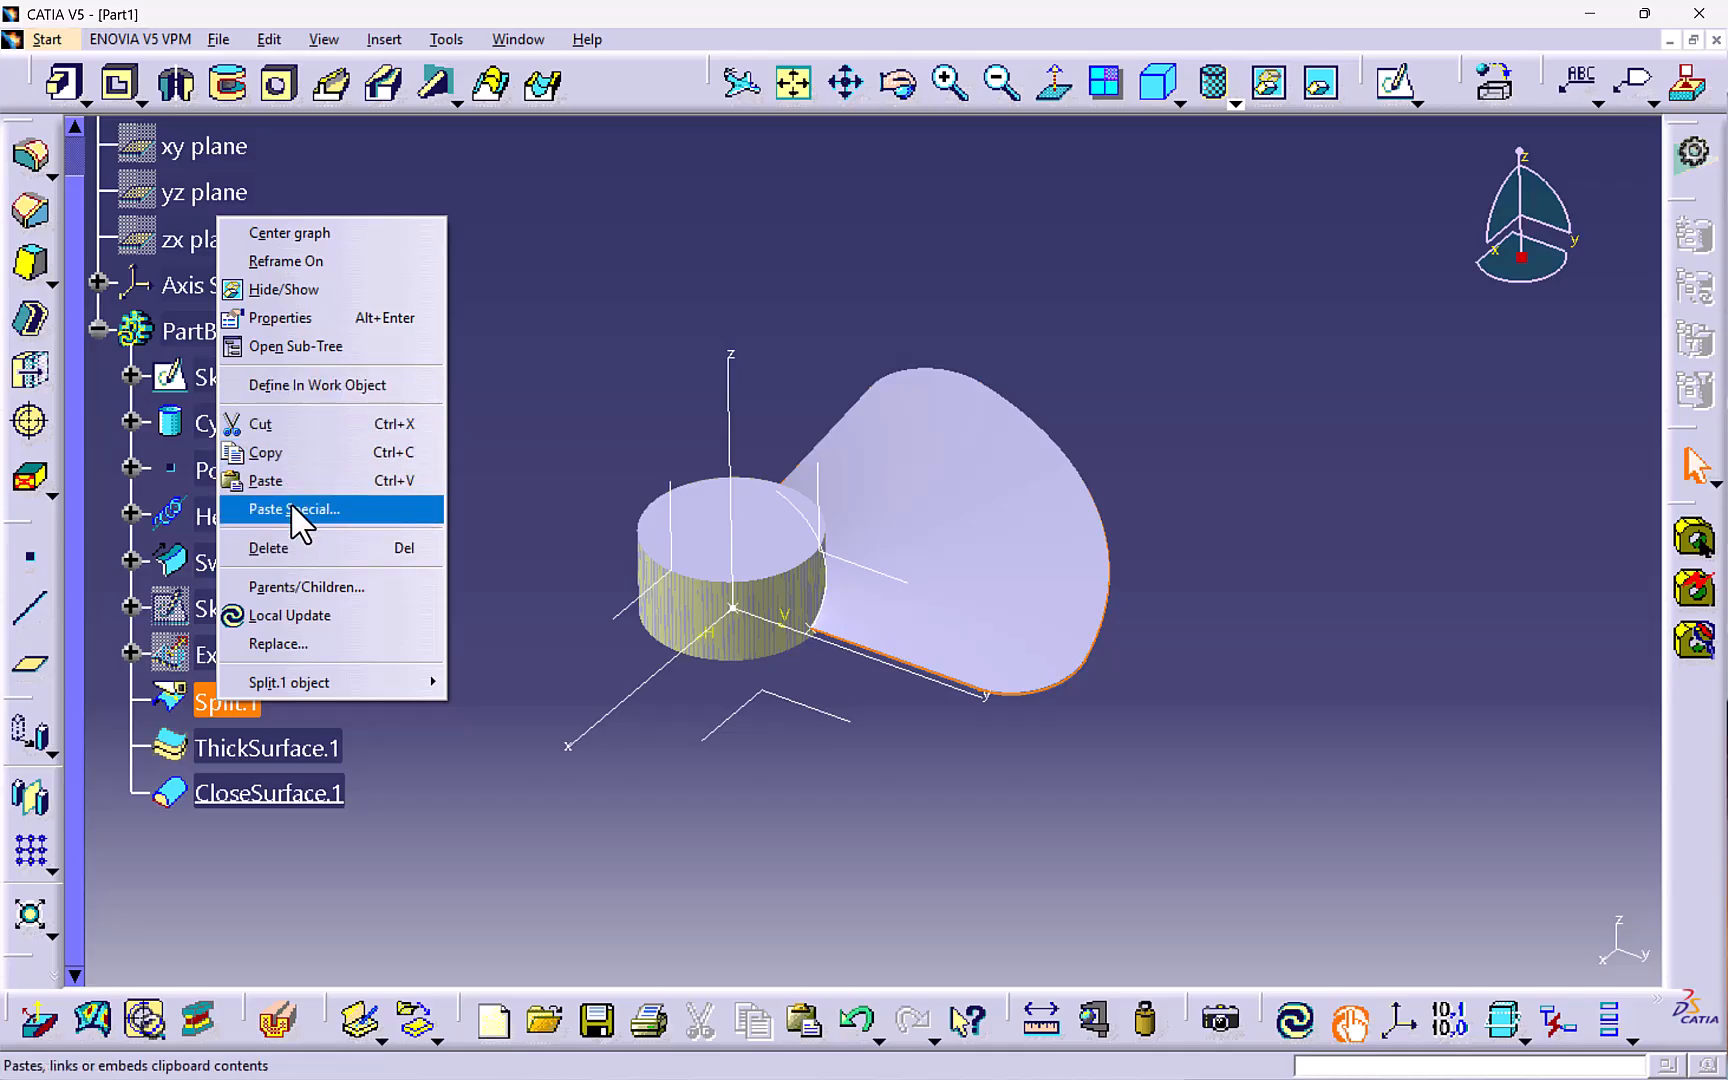
left_click(338, 289)
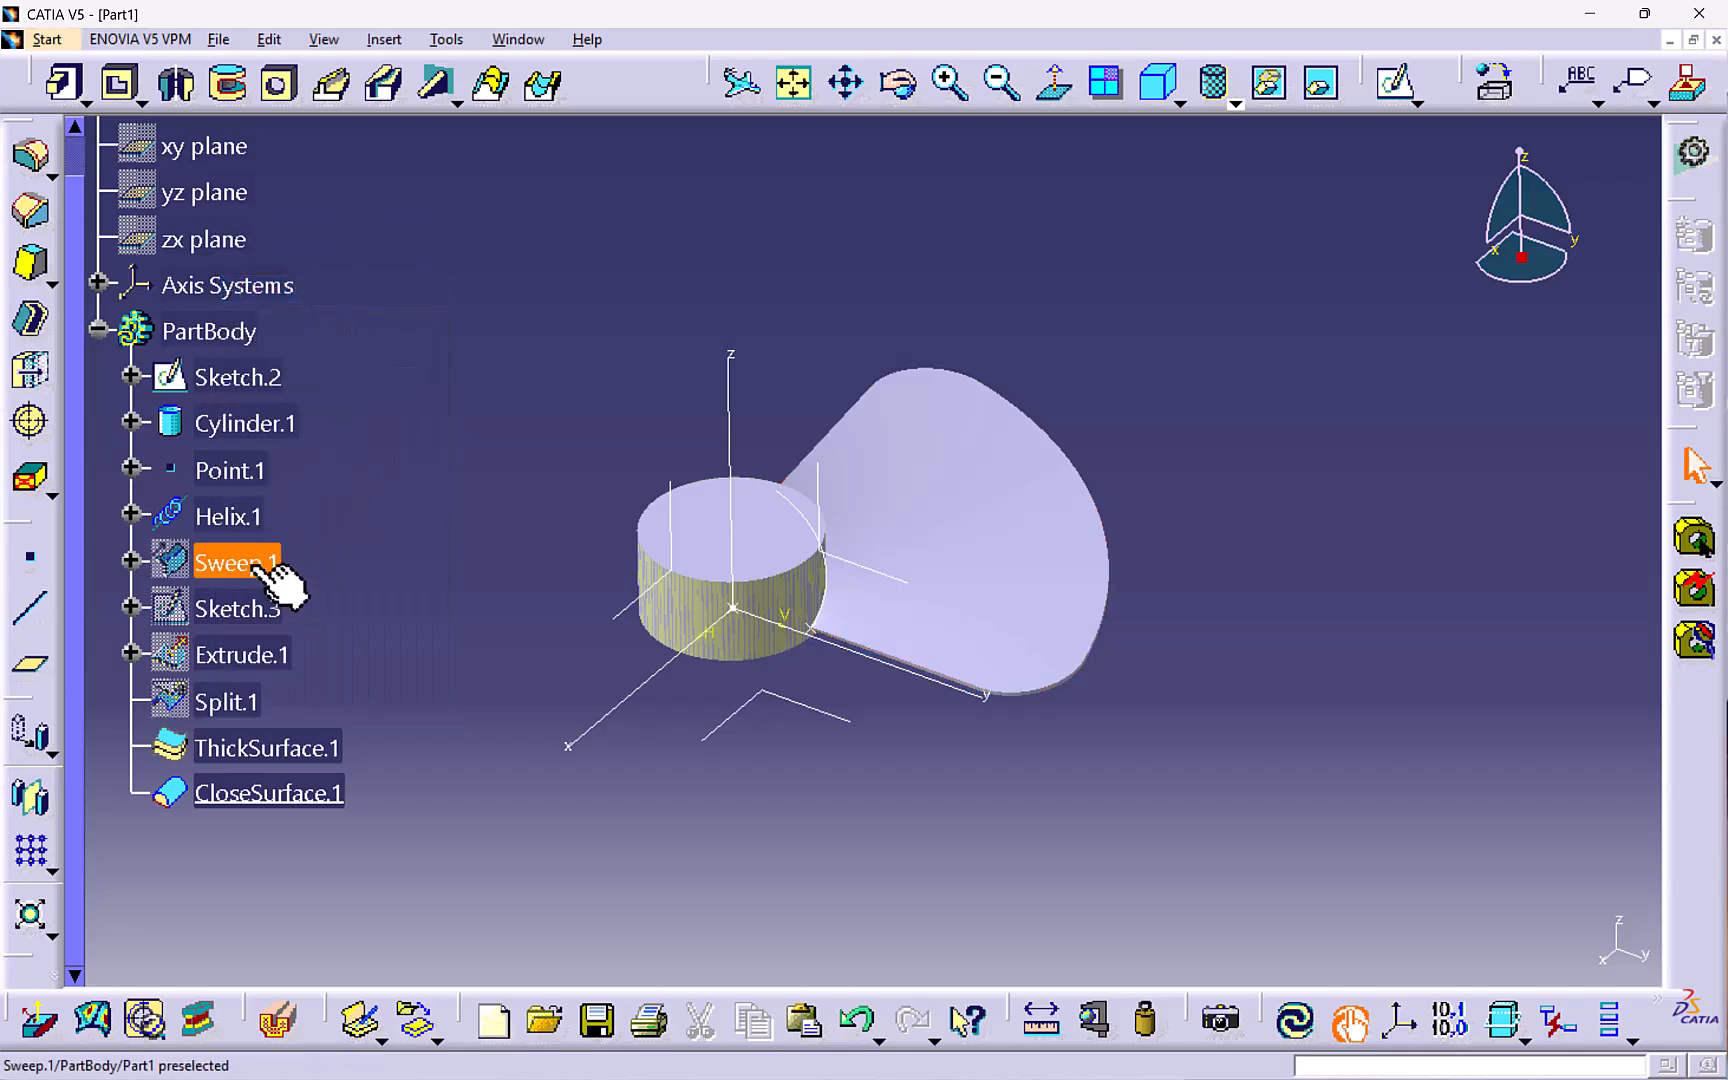
- Hide the cylinder surface, the helix and the surface point
right_click(250, 424)
left_click(320, 494)
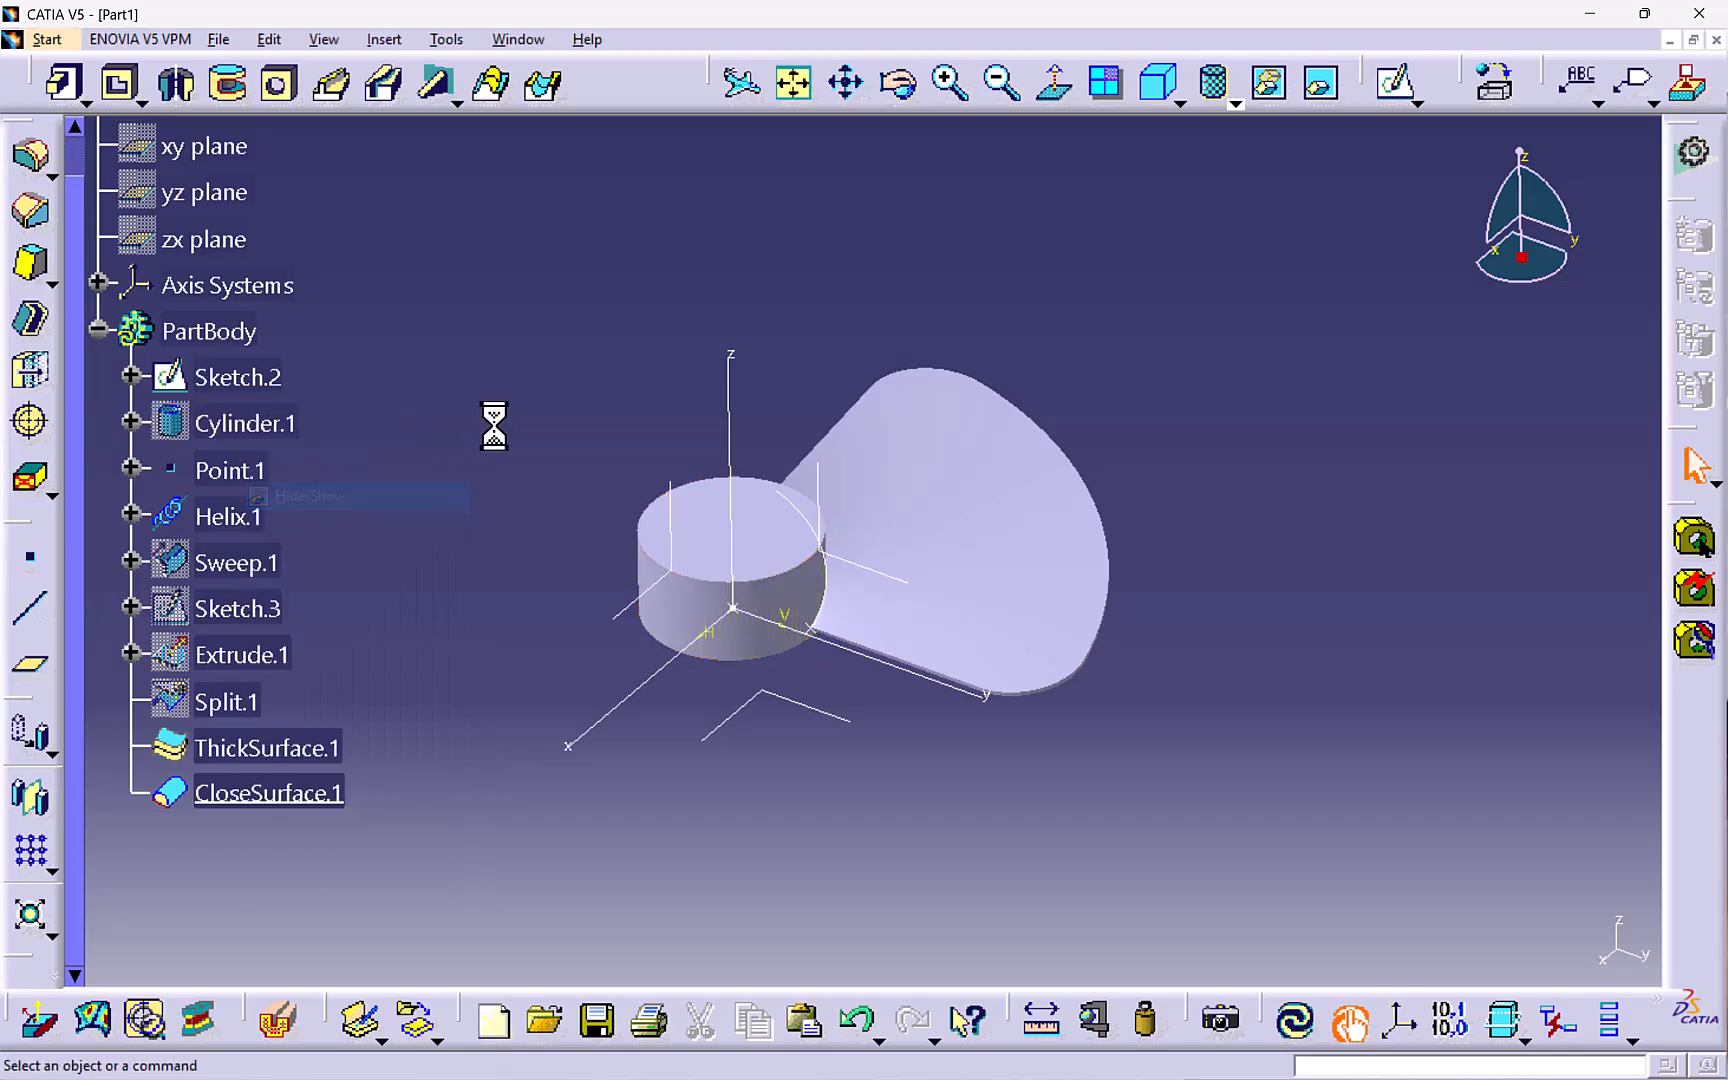
middle_click_drag(838, 625, 740, 501)
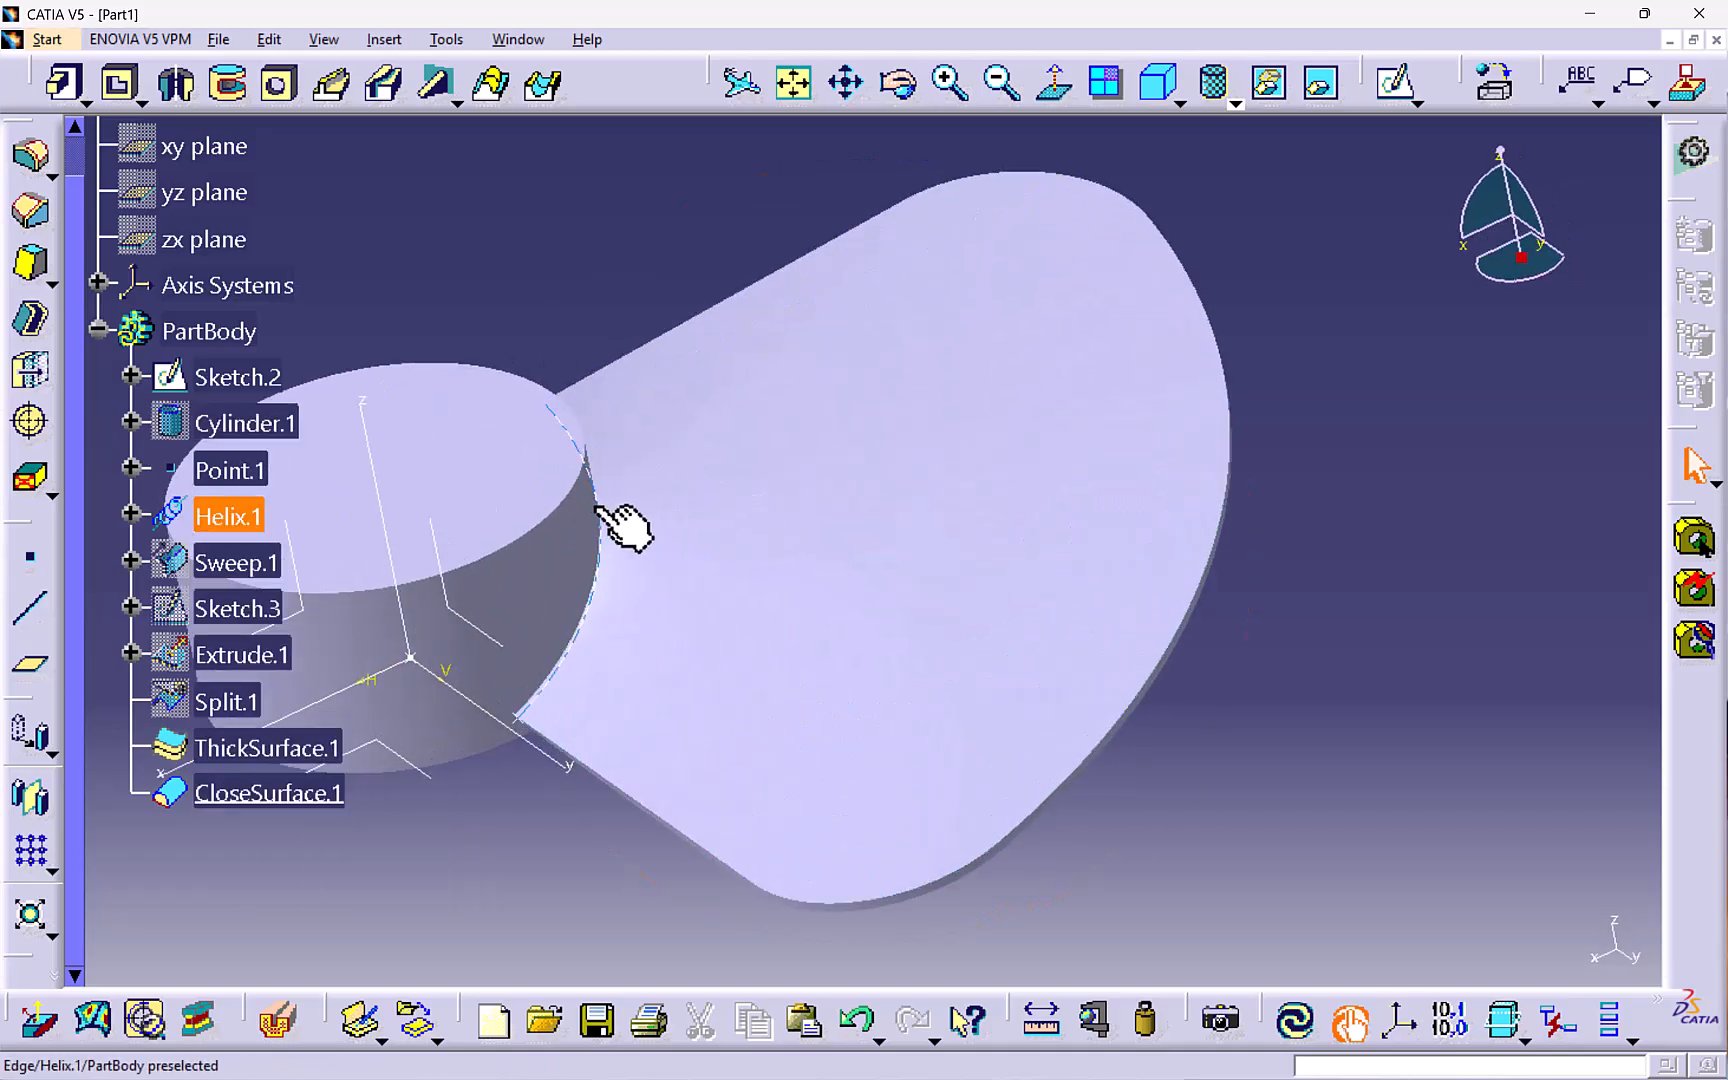
right_click(594, 504)
left_click(642, 579)
middle_click_drag(652, 328, 770, 672)
right_click(728, 684)
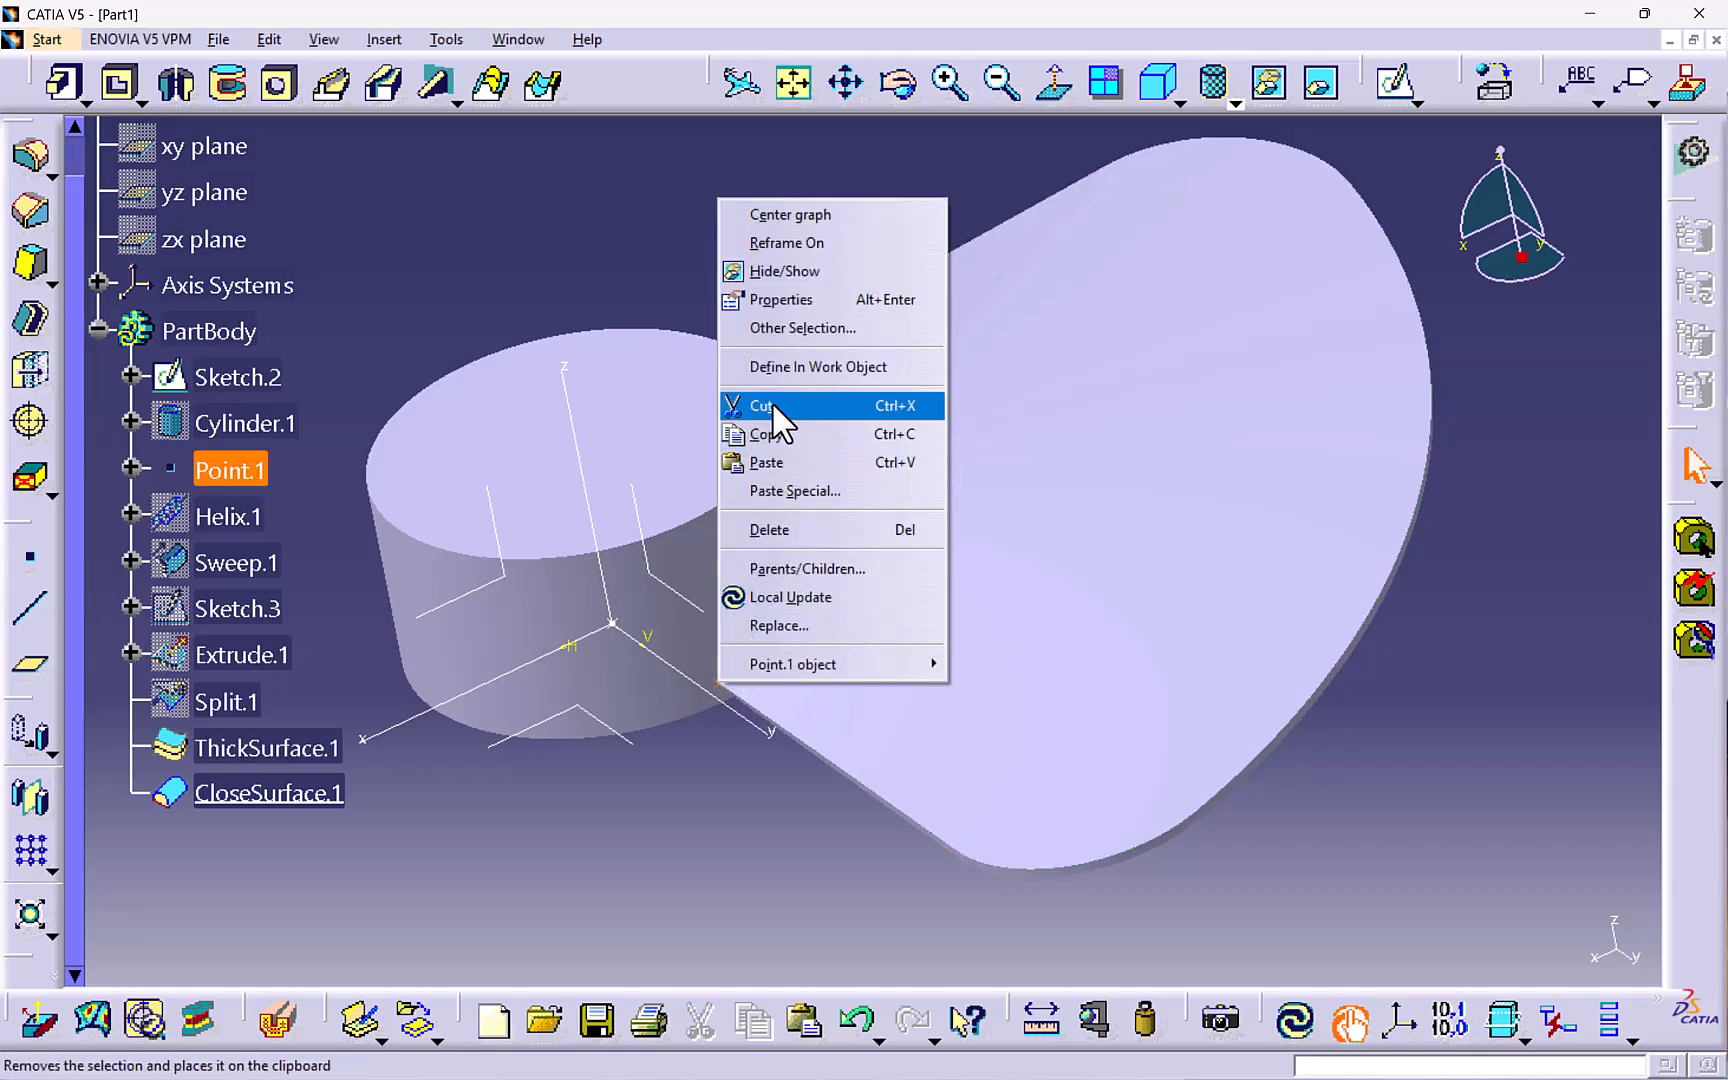
left_click(786, 270)
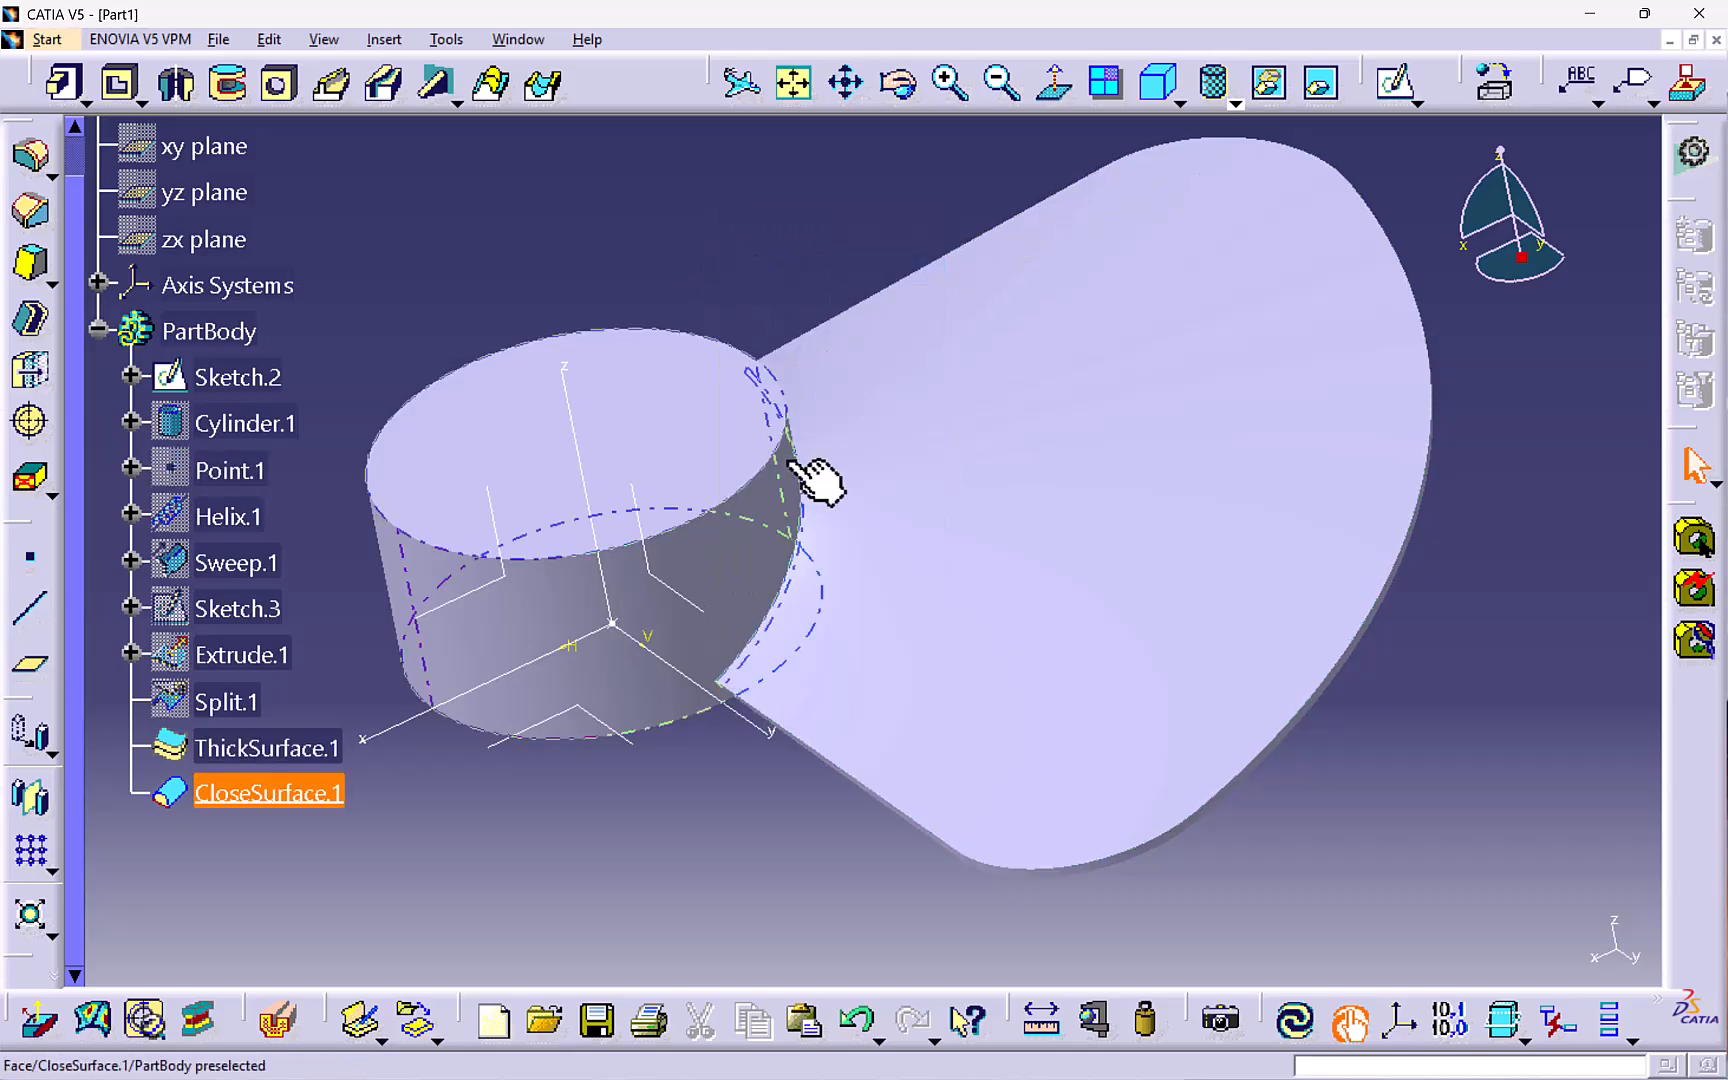
- Create a circular pattern of the thick surface as a complete crown of 3 instances around the cylinder face
middle_click_drag(810, 470, 745, 508)
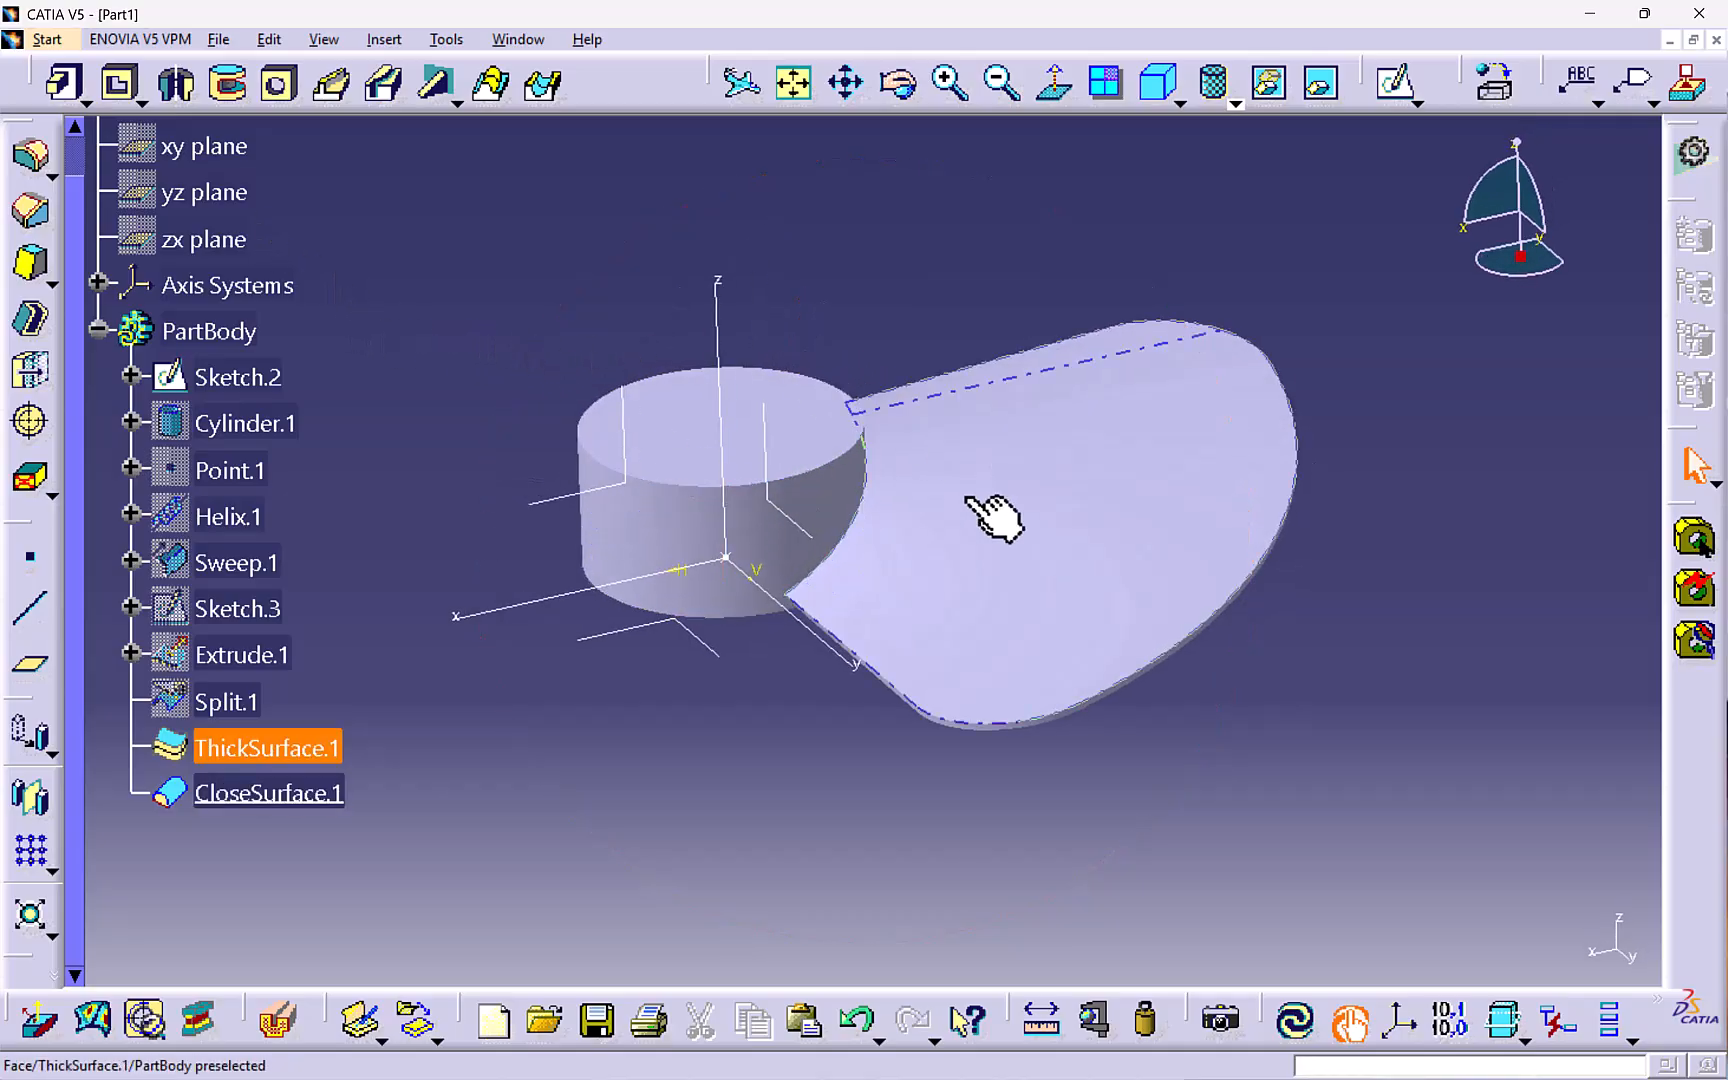
middle_click_drag(840, 400, 837, 424)
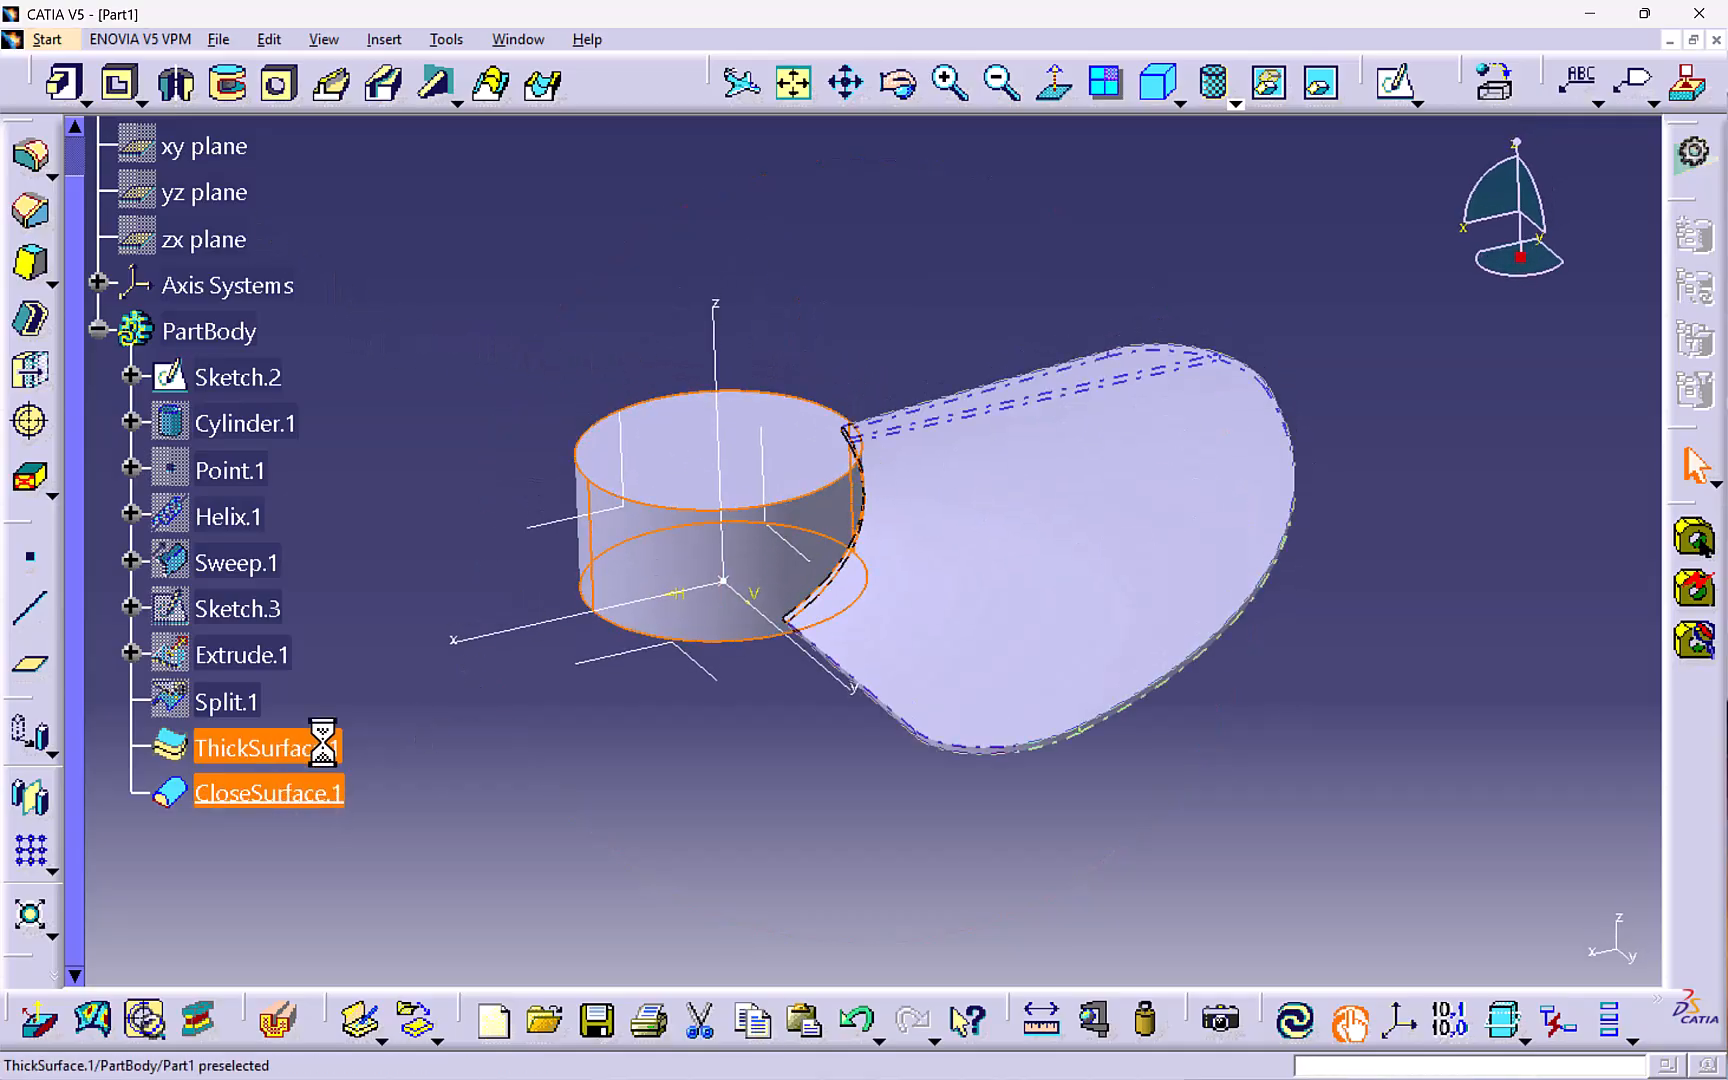
left_click(318, 747)
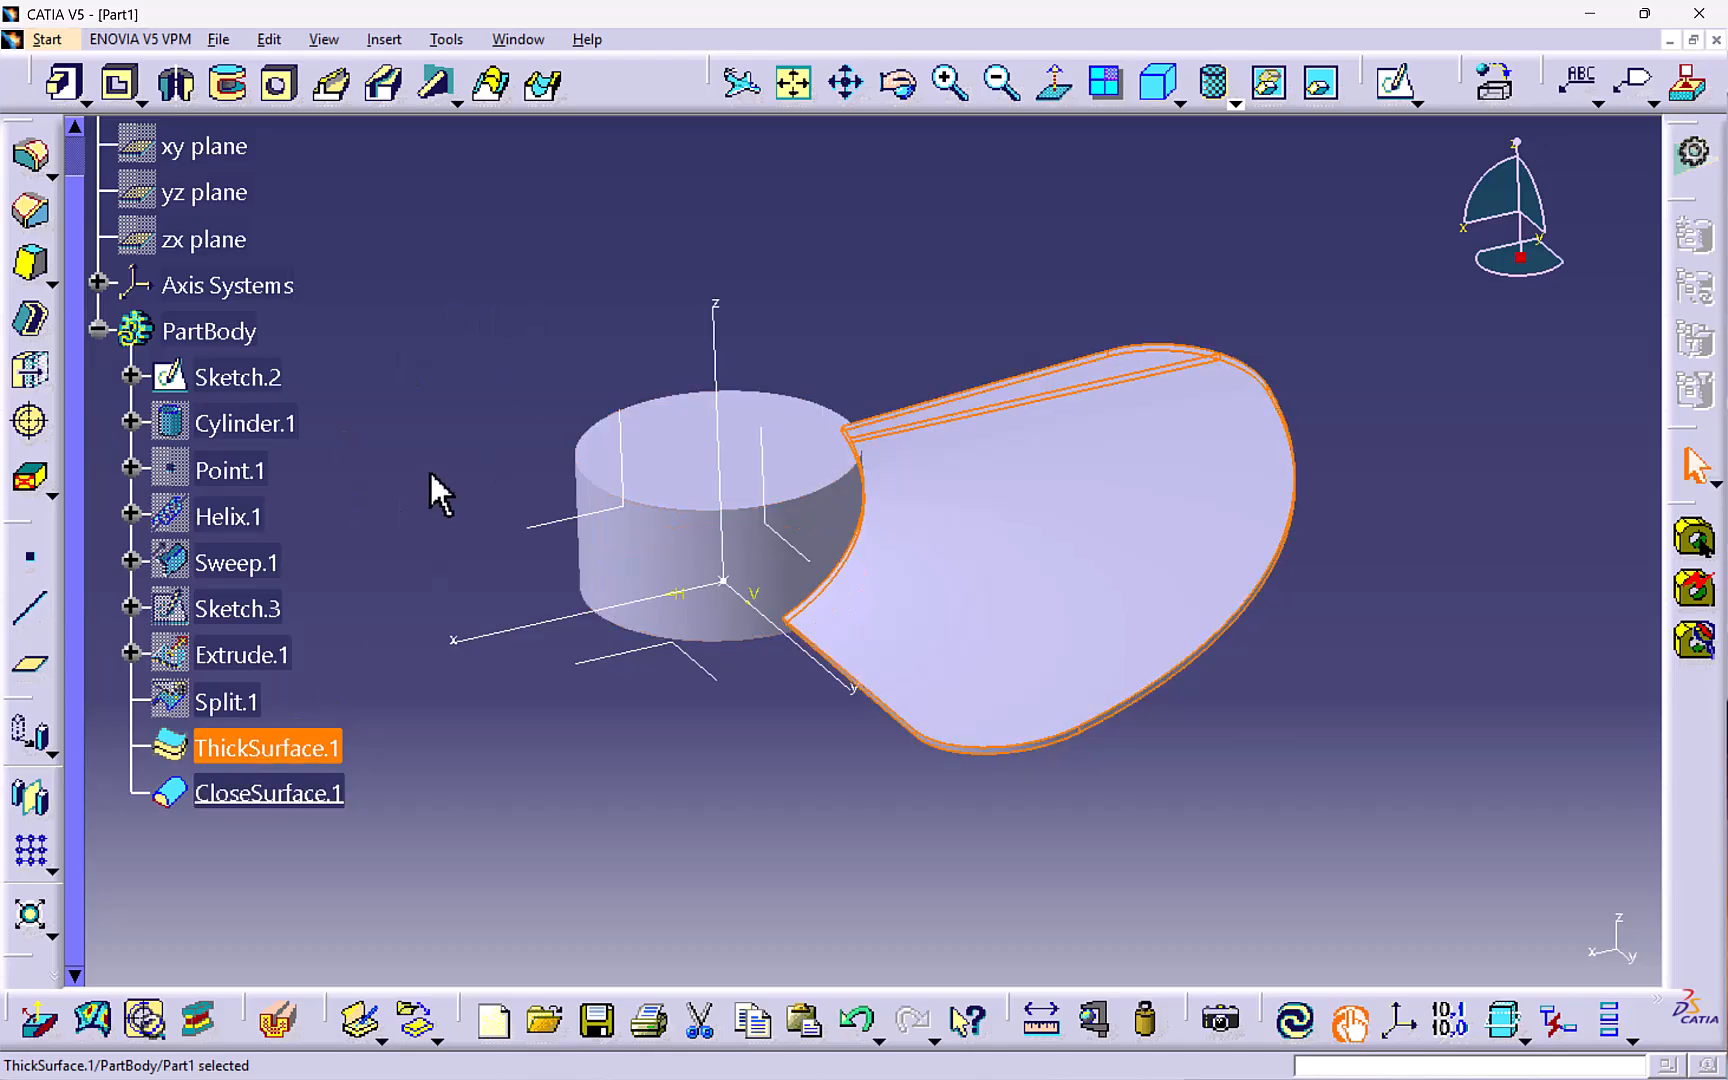
left_click(50, 870)
left_click(150, 898)
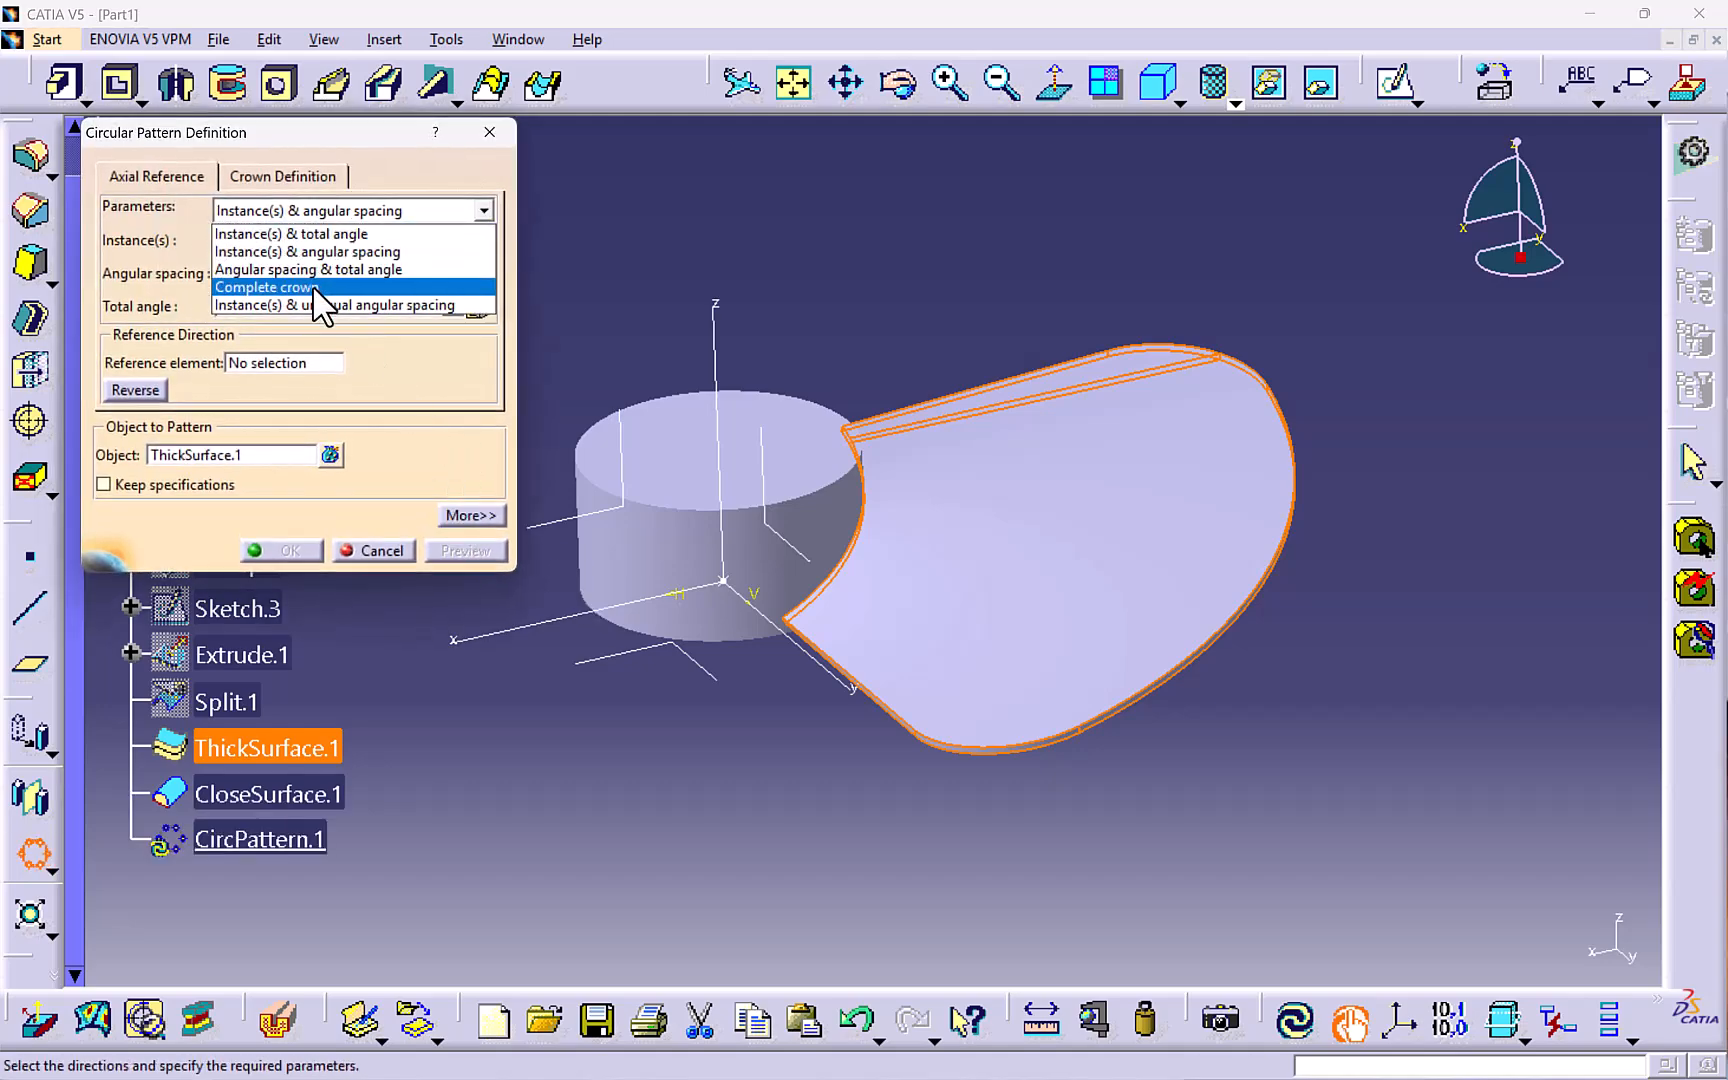
left_click(330, 284)
left_click(229, 240)
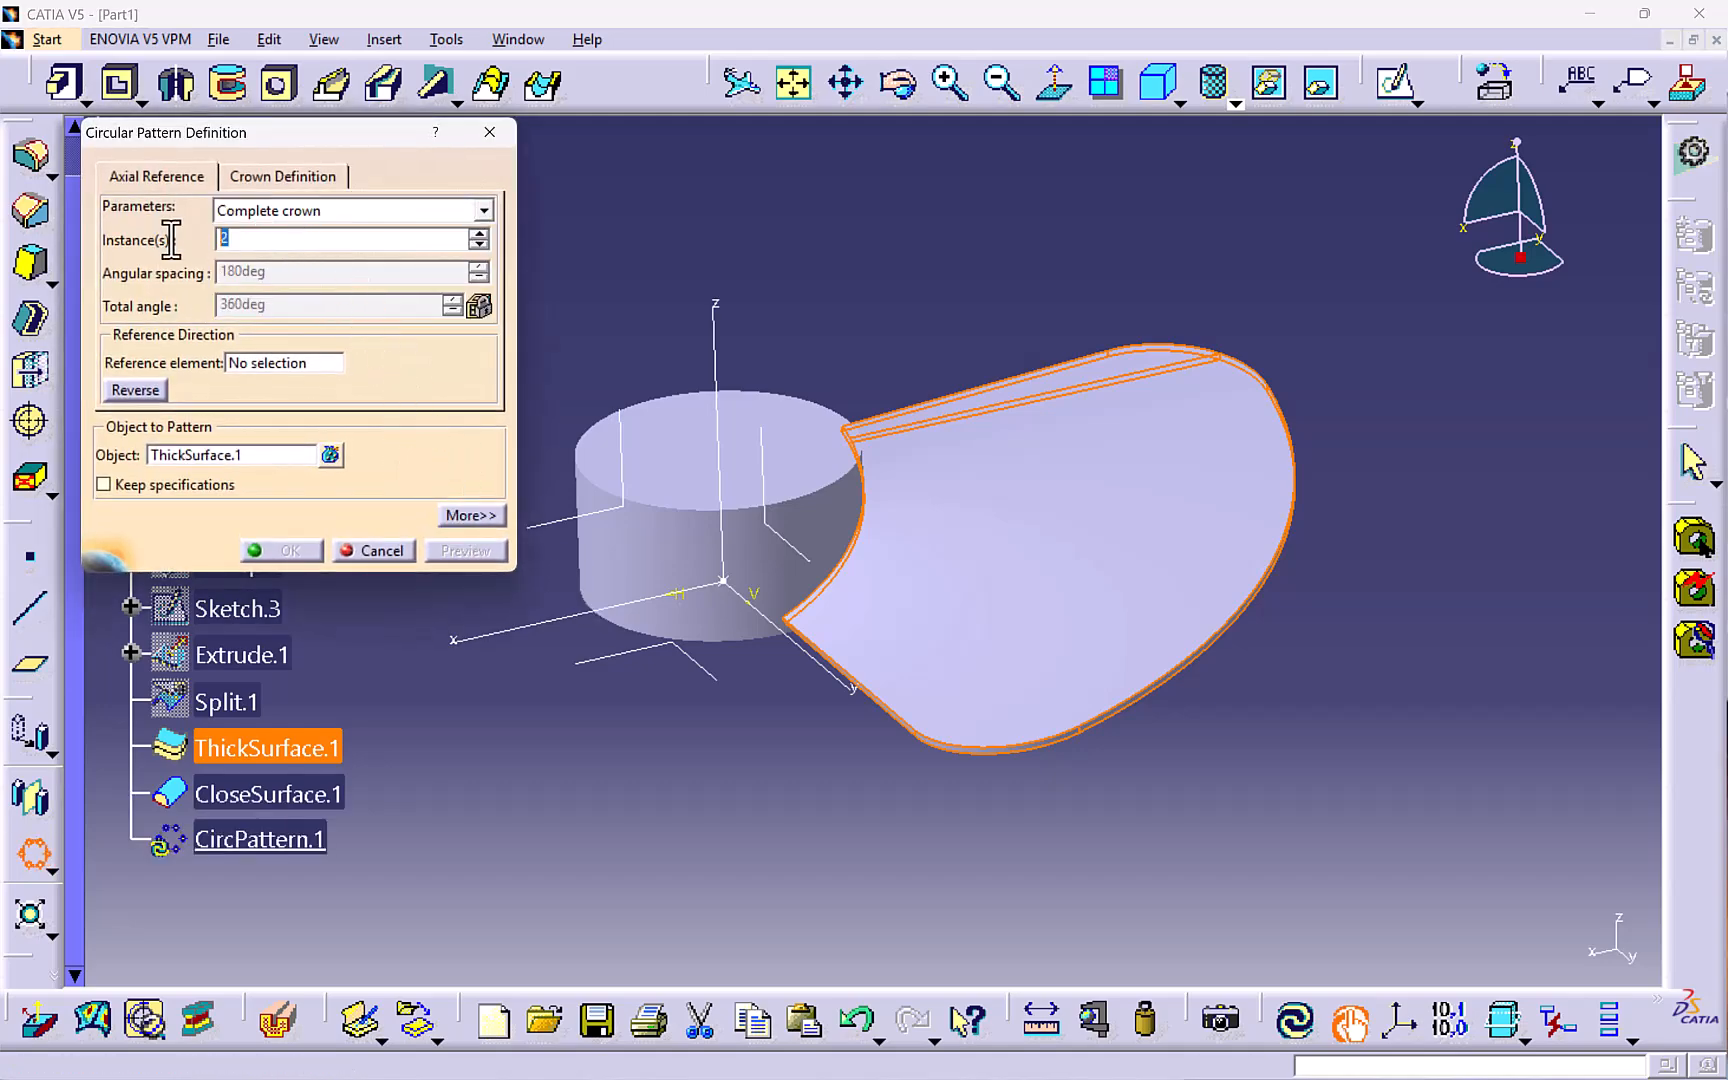
type("3")
key("Return")
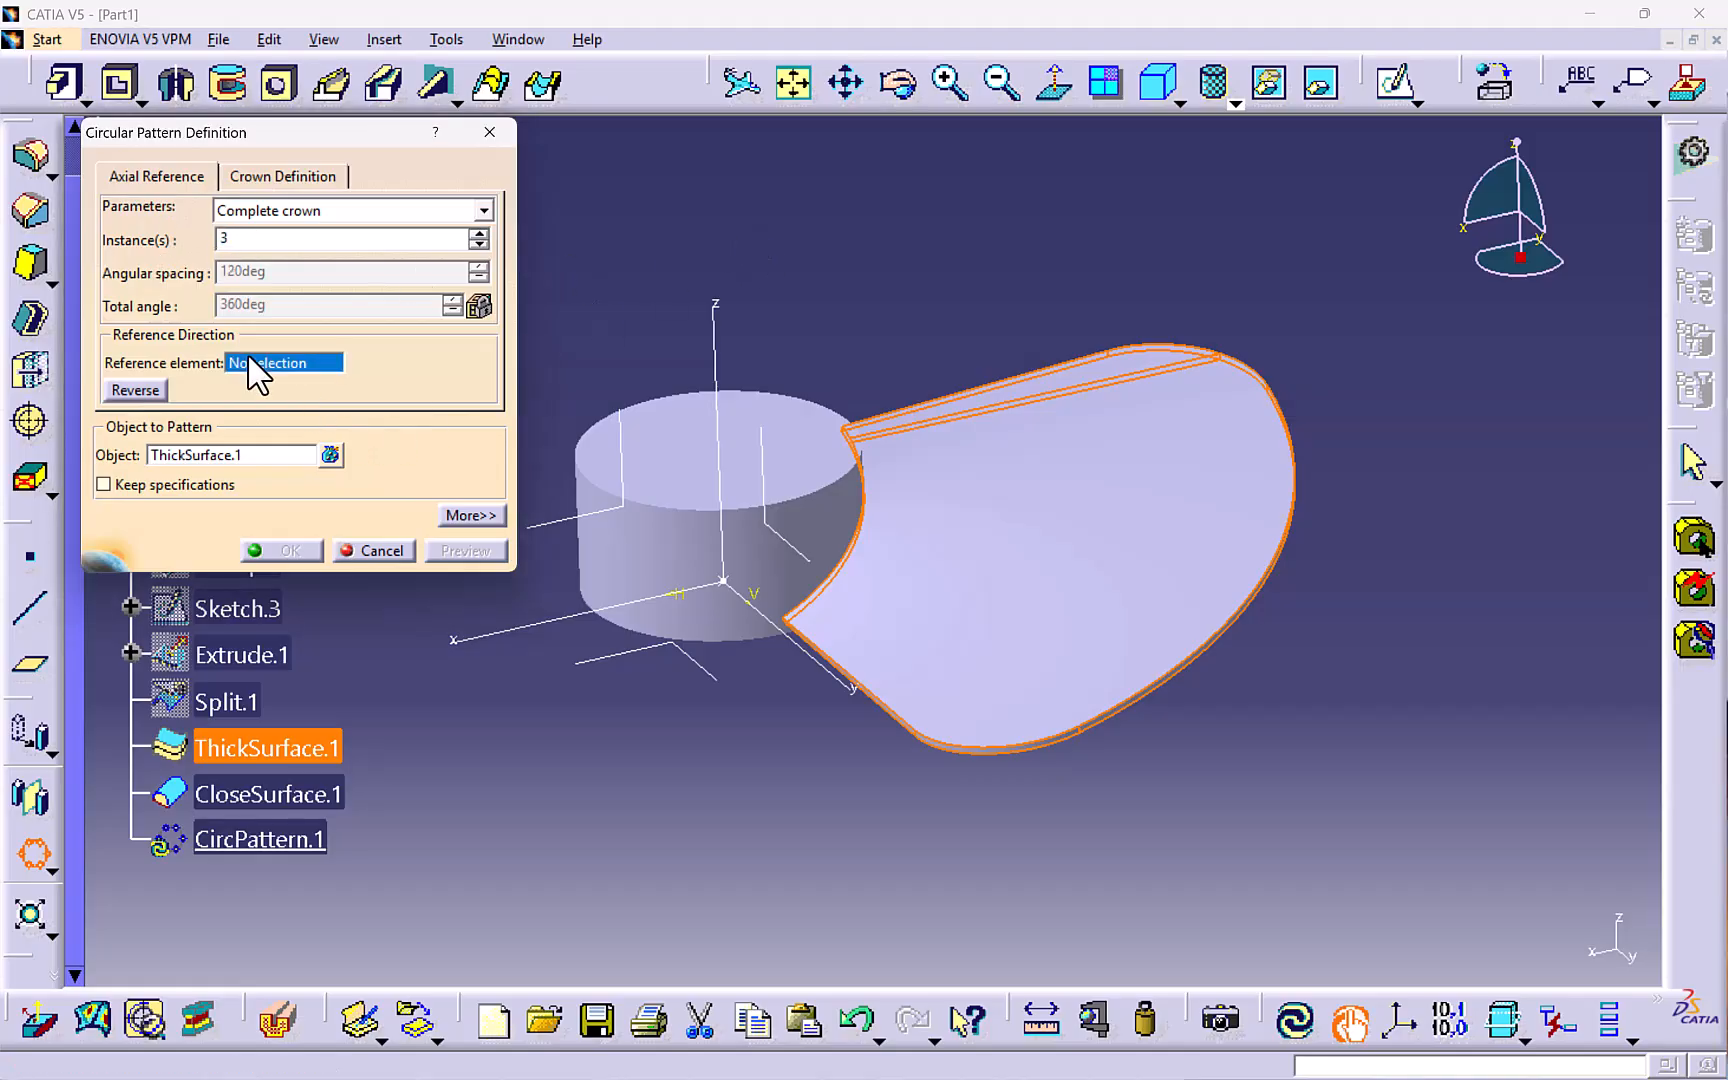
left_click(606, 501)
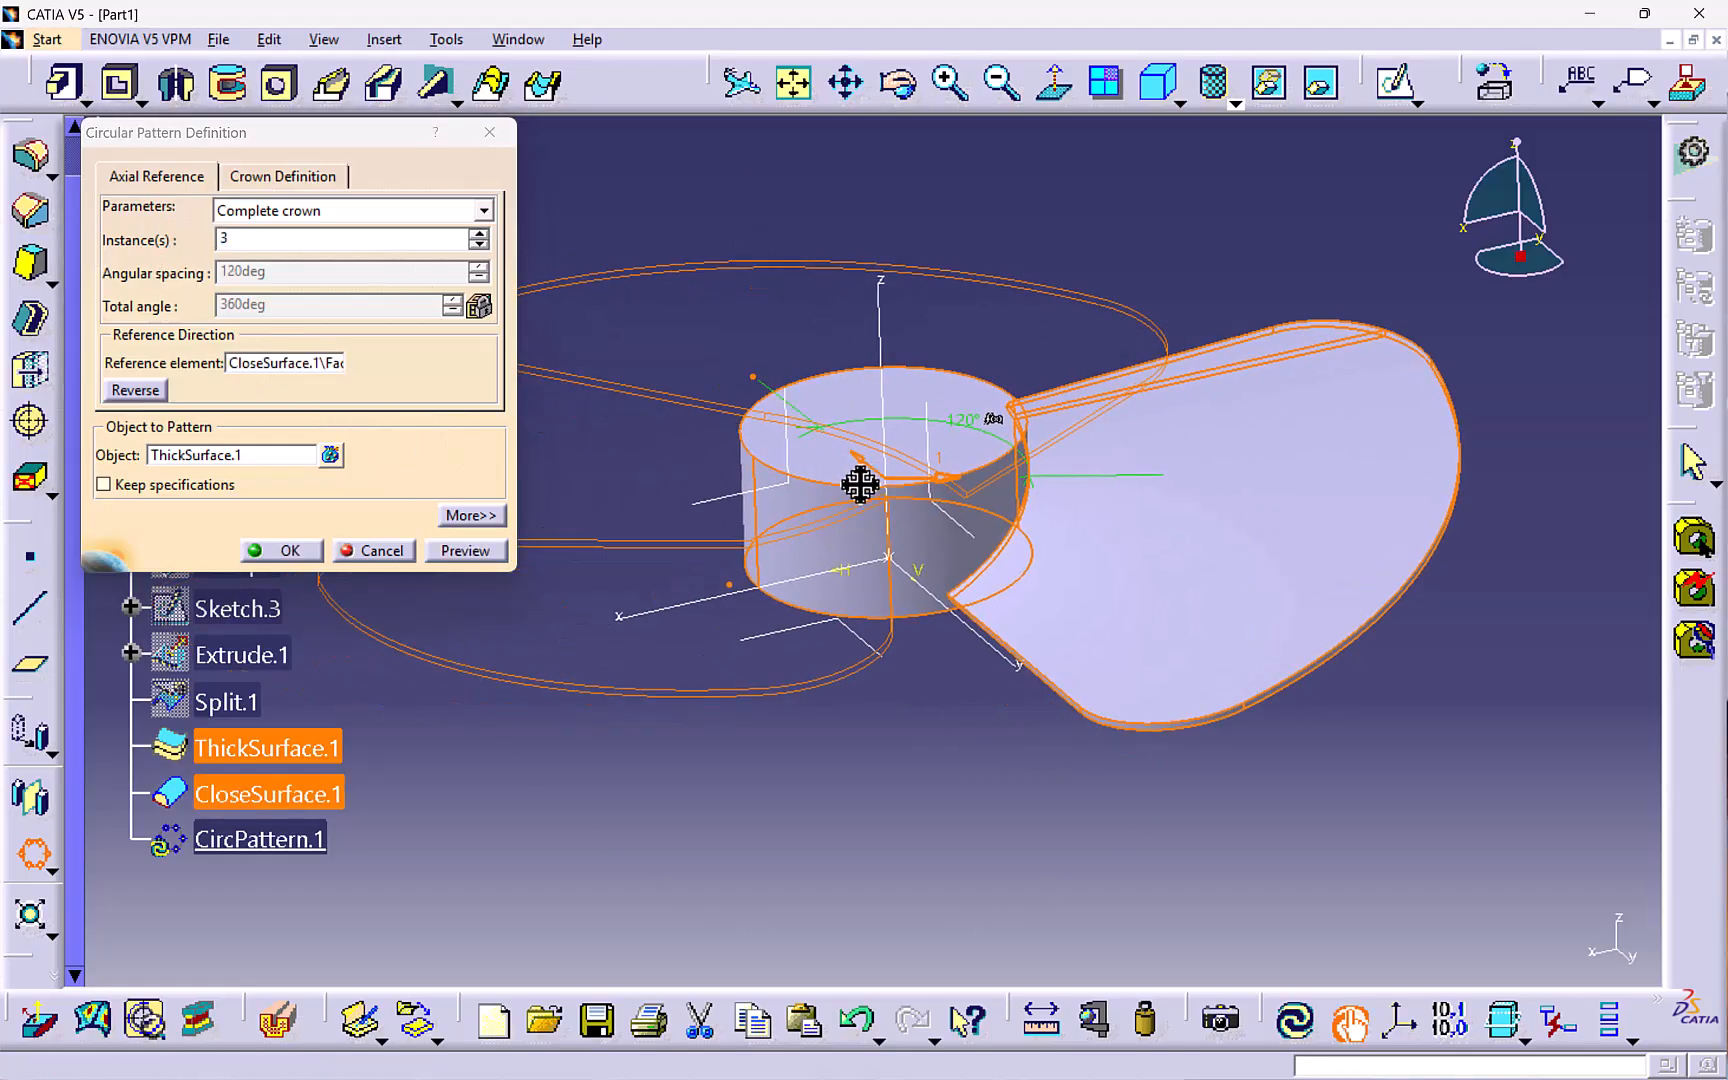
middle_click_drag(828, 612, 770, 688)
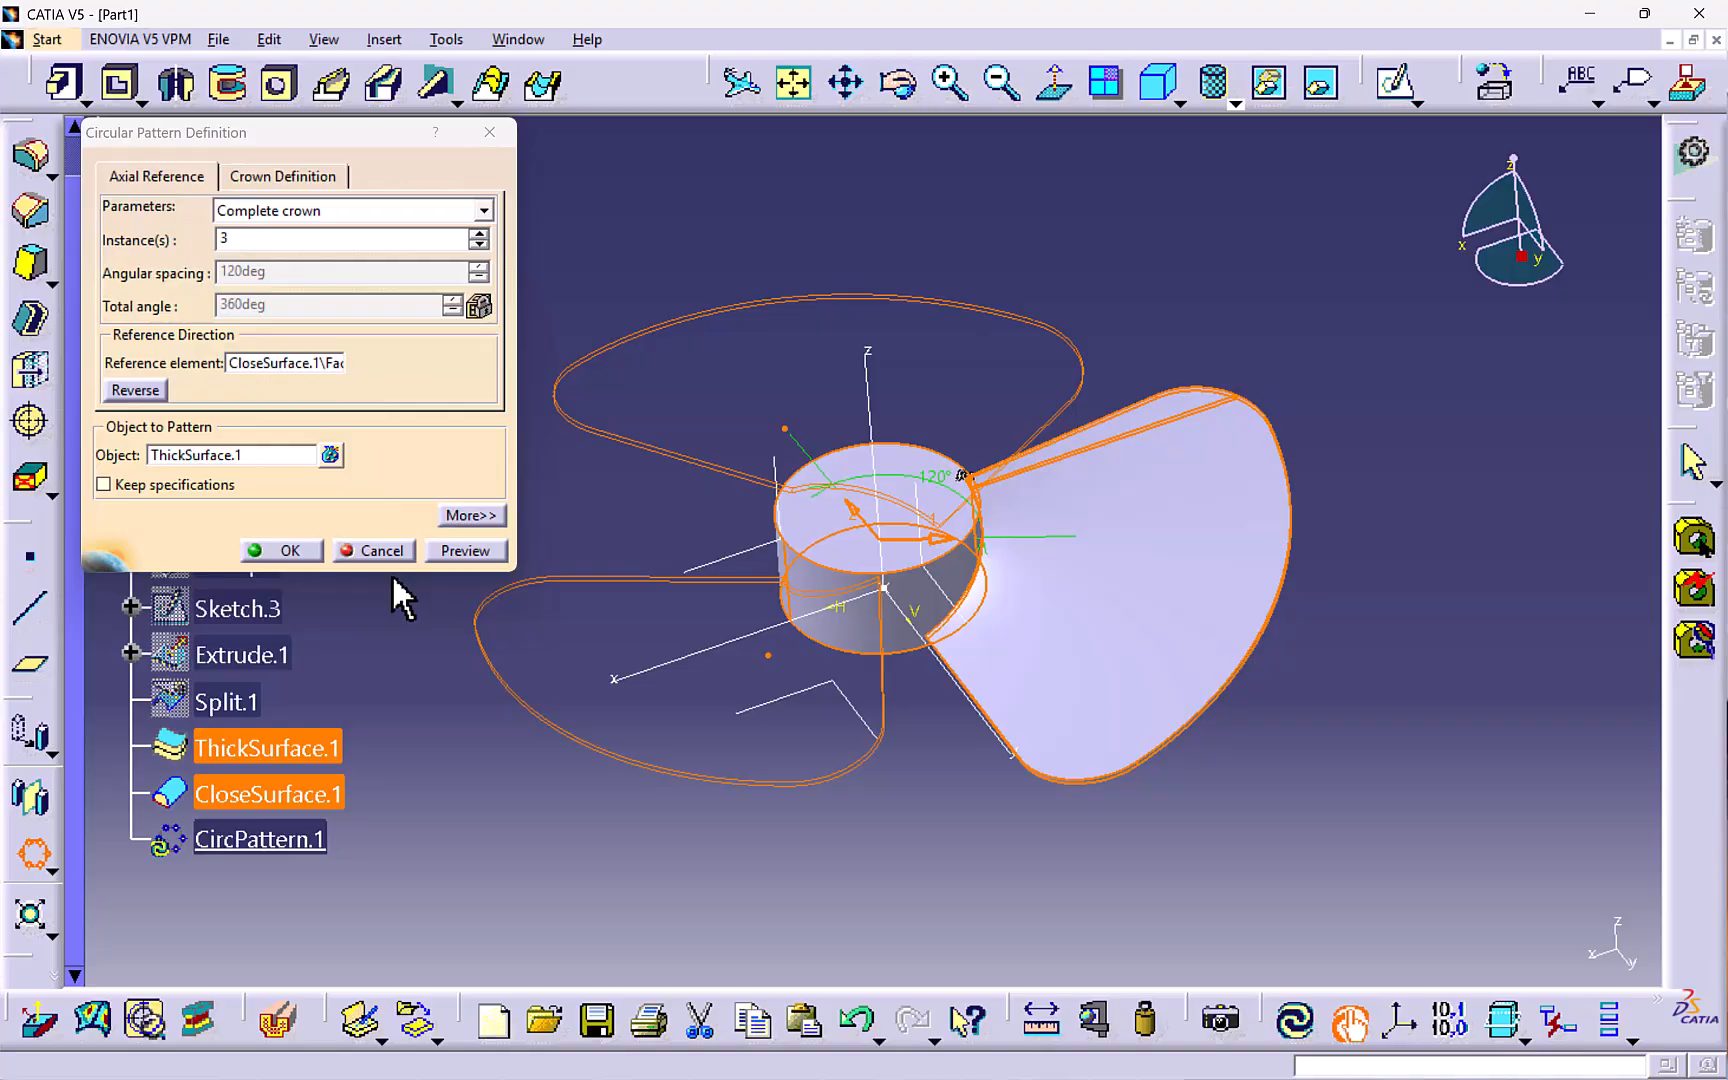
left_click(295, 545)
- Start an Edge Fillet of 5 mm radius and select the first edge where a blade meets the hub
left_click(528, 478)
middle_click_drag(604, 522, 682, 617)
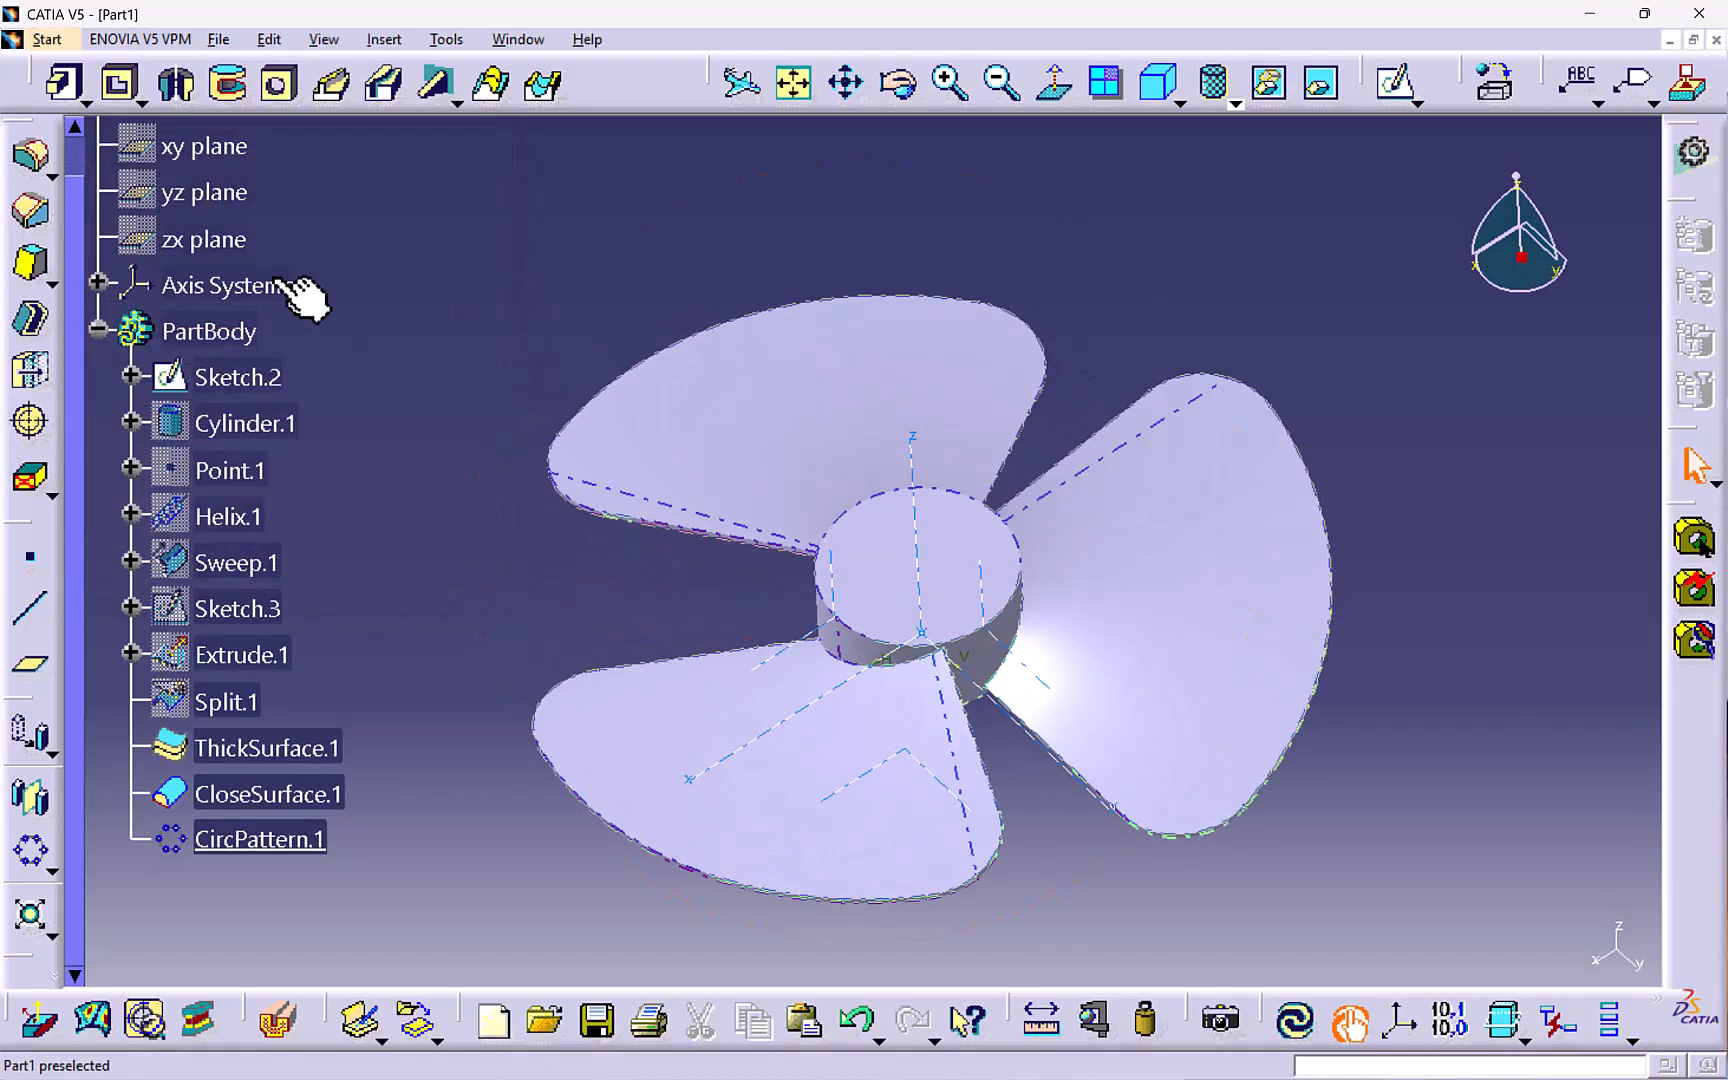
left_click(48, 172)
left_click(88, 193)
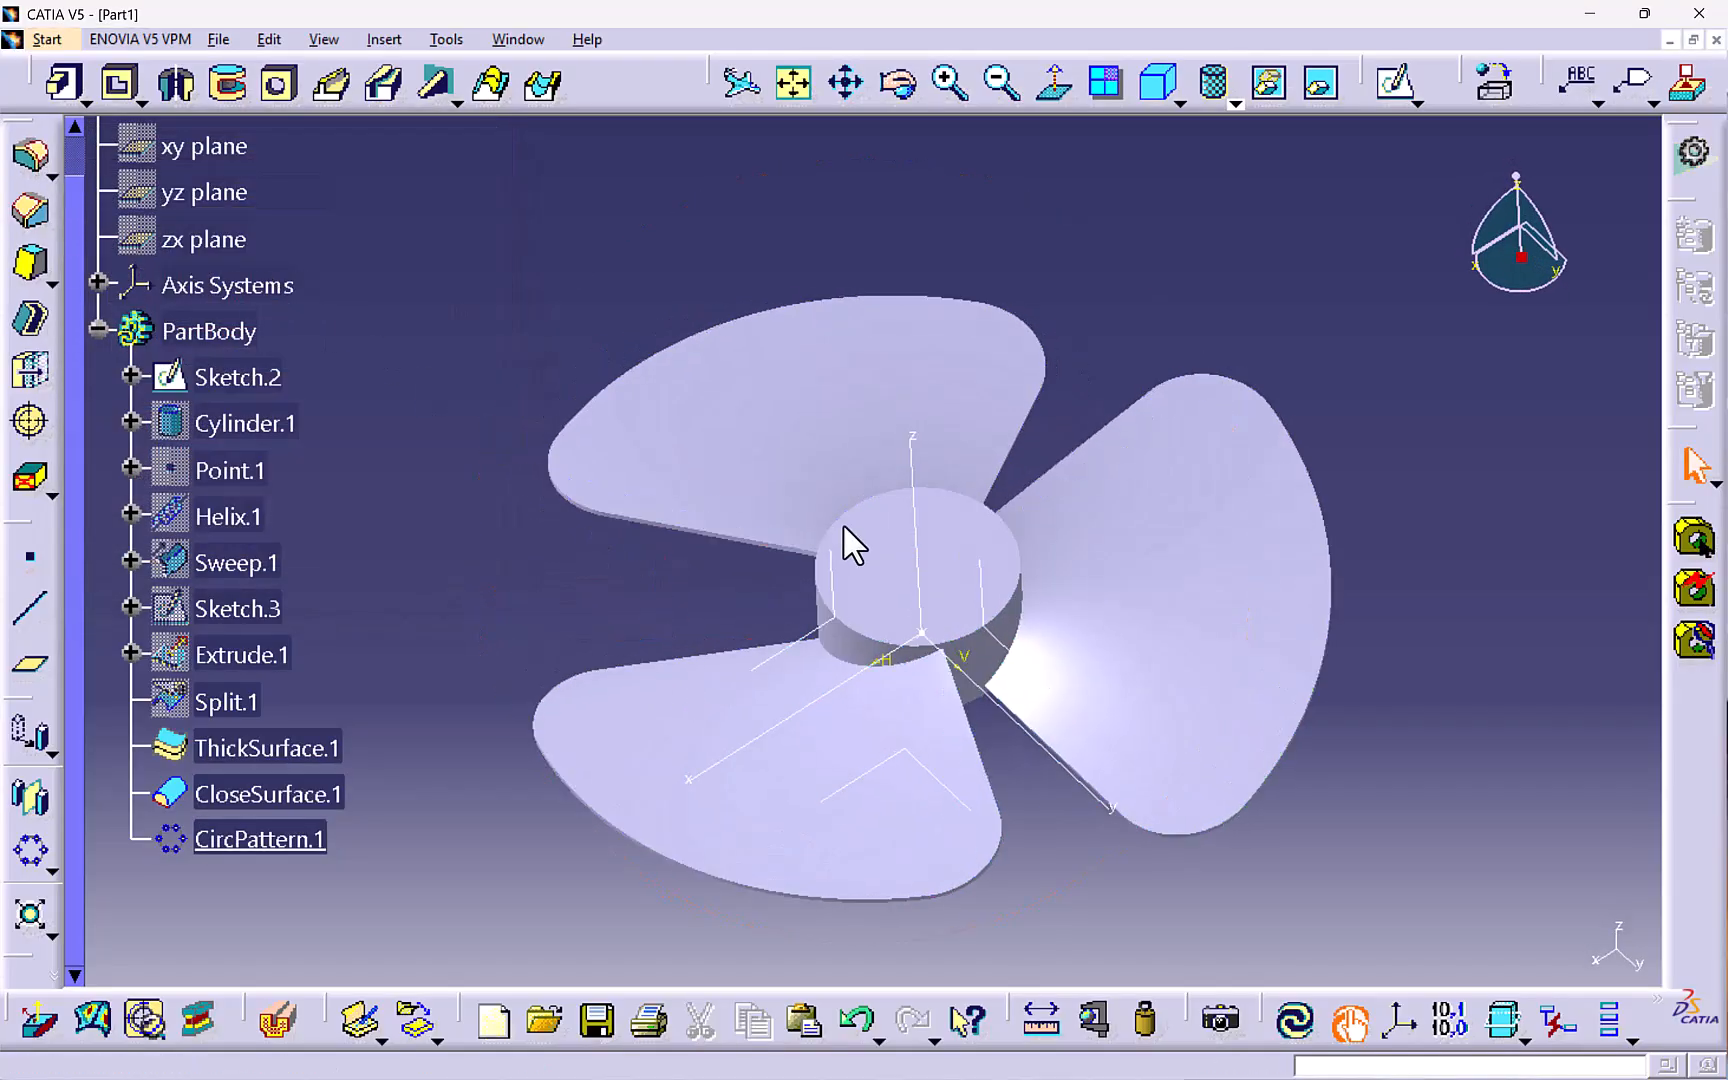
middle_click_drag(983, 725, 880, 797)
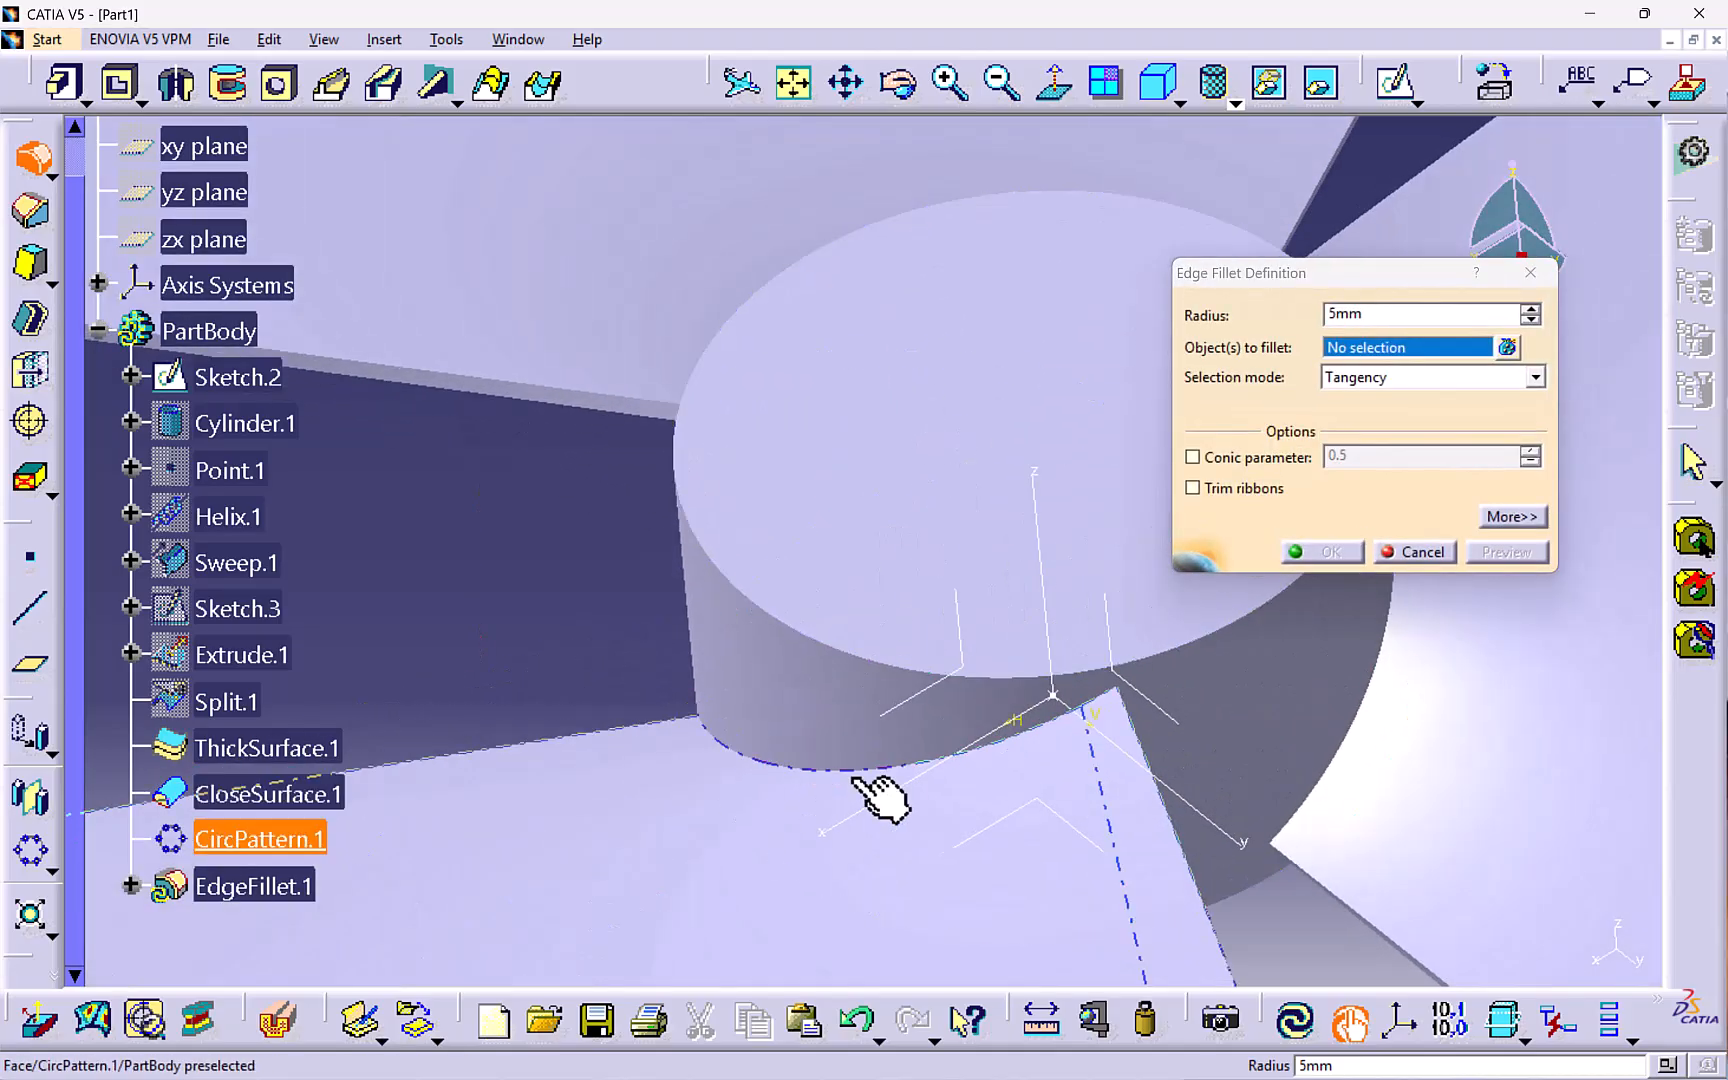
left_click(845, 770)
middle_click_drag(1014, 713, 679, 629)
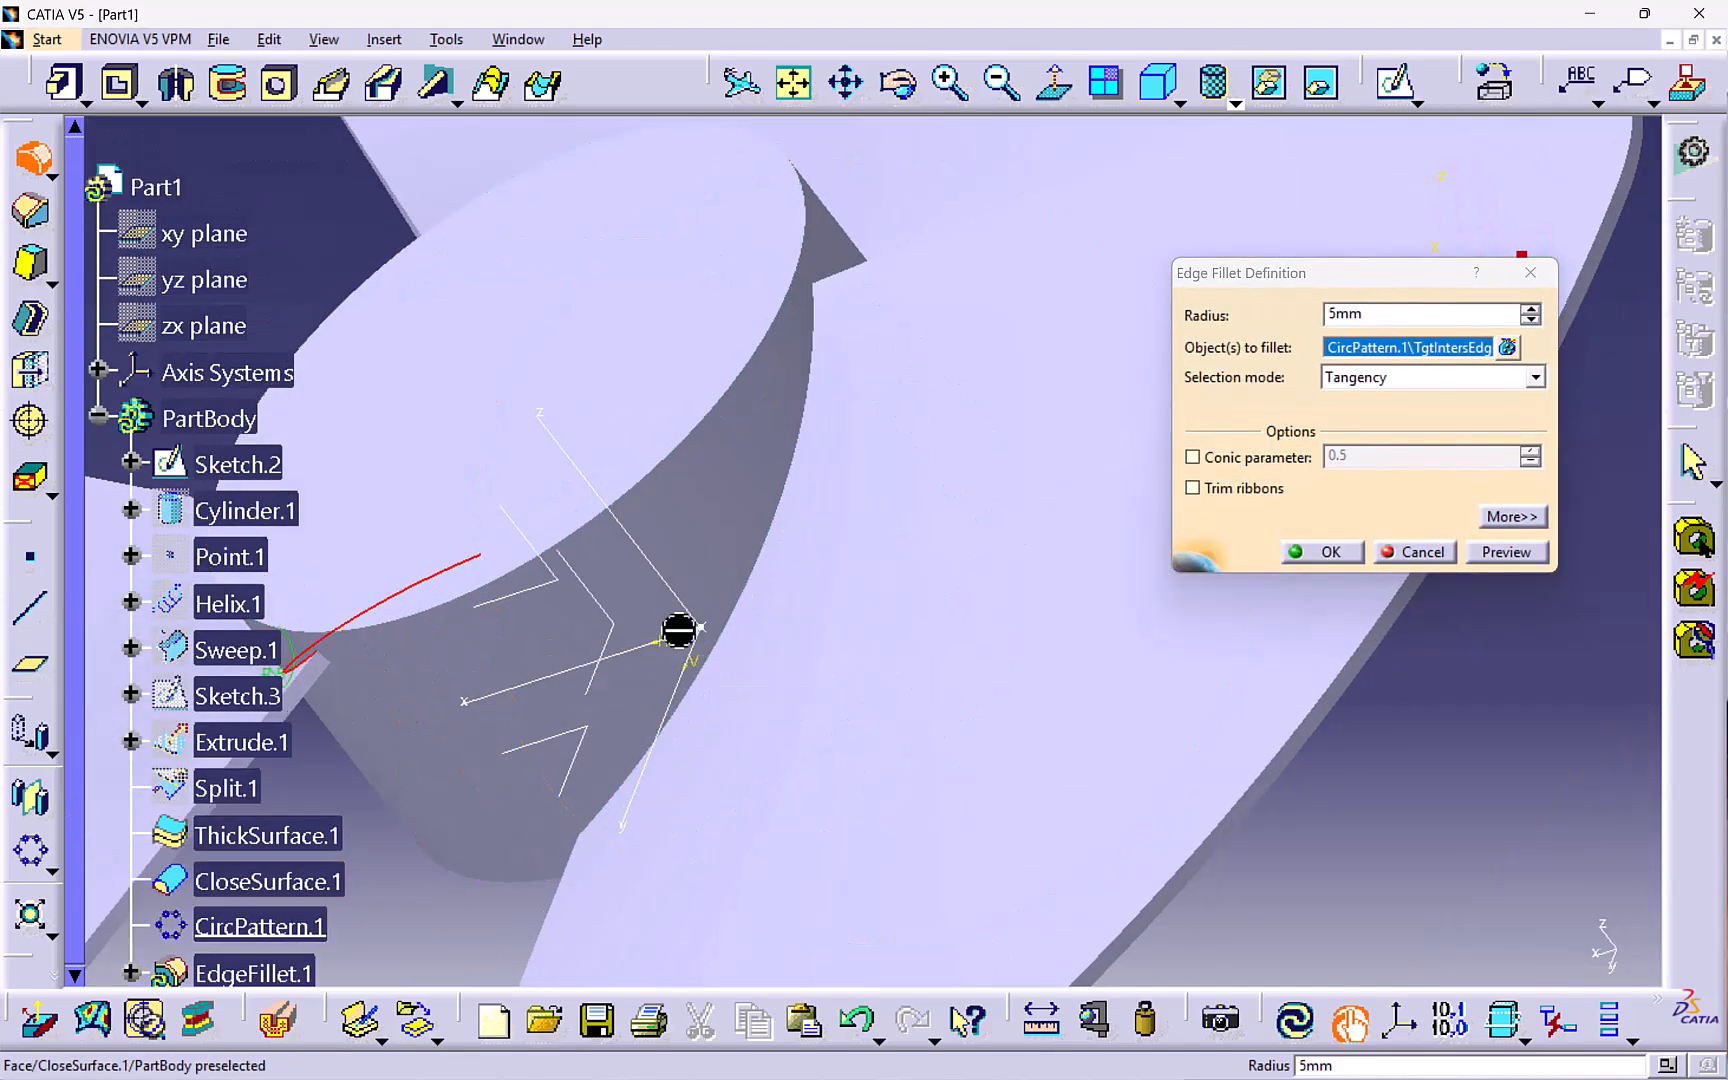
- Add the remaining blade-to-hub edges to the 5 mm edge fillet and apply it
left_click(762, 556)
middle_click_drag(768, 560, 602, 425)
left_click(720, 478)
left_click(748, 452)
left_click(742, 487)
left_click(560, 716)
left_click(756, 496)
left_click(638, 630)
scroll(764, 512, "up", 1)
left_click(764, 512)
middle_click_drag(486, 531, 606, 596)
left_click(606, 596)
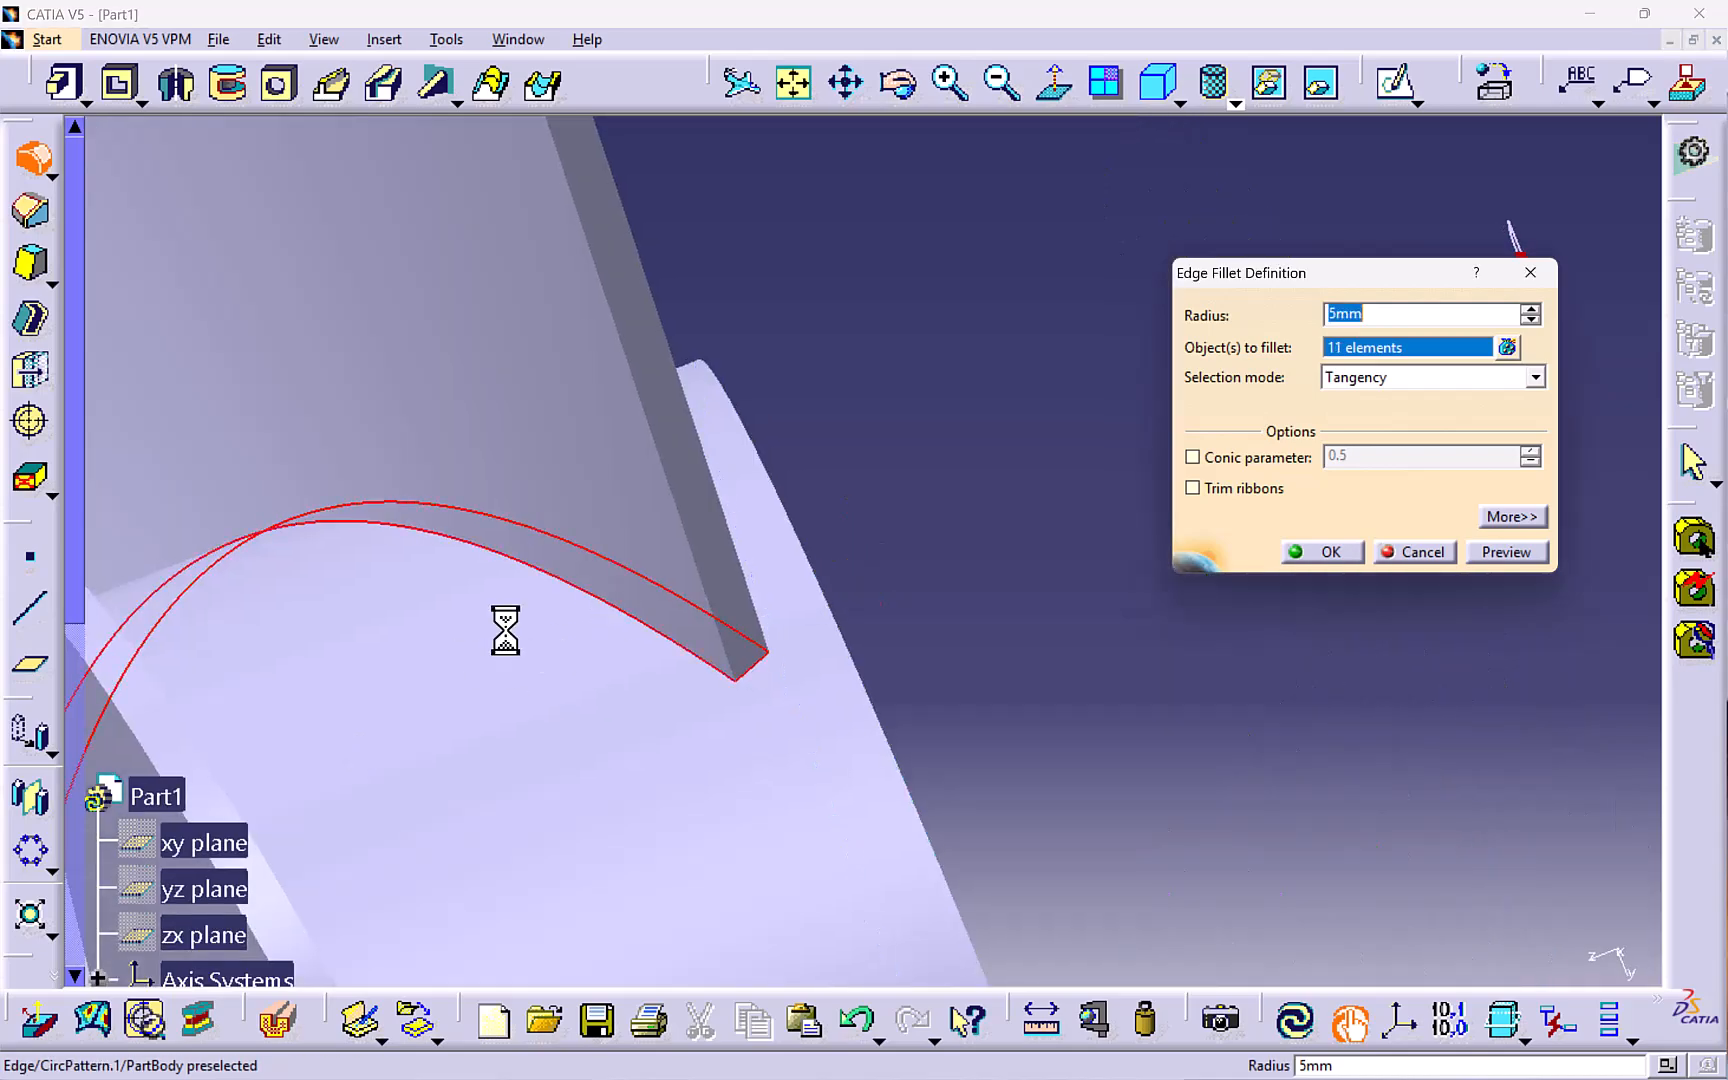
middle_click_drag(505, 629, 264, 790)
left_click(600, 580)
middle_click_drag(600, 580, 105, 725)
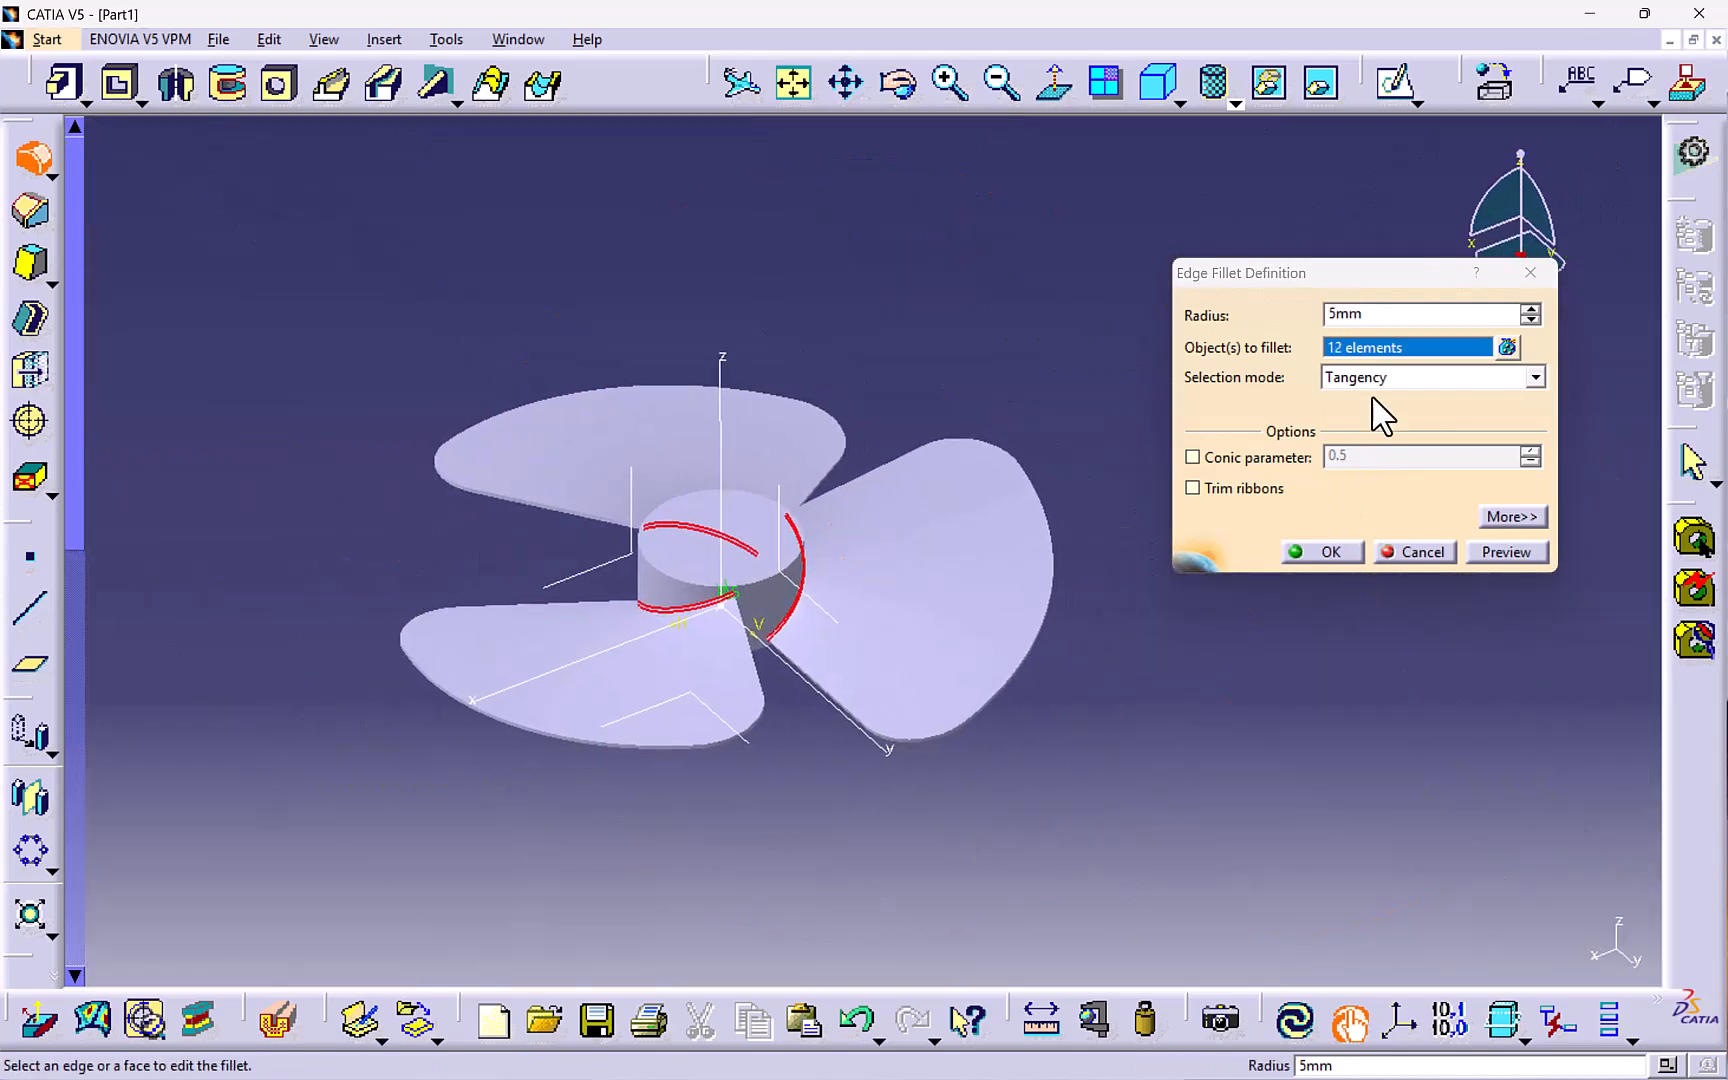
left_click(1327, 558)
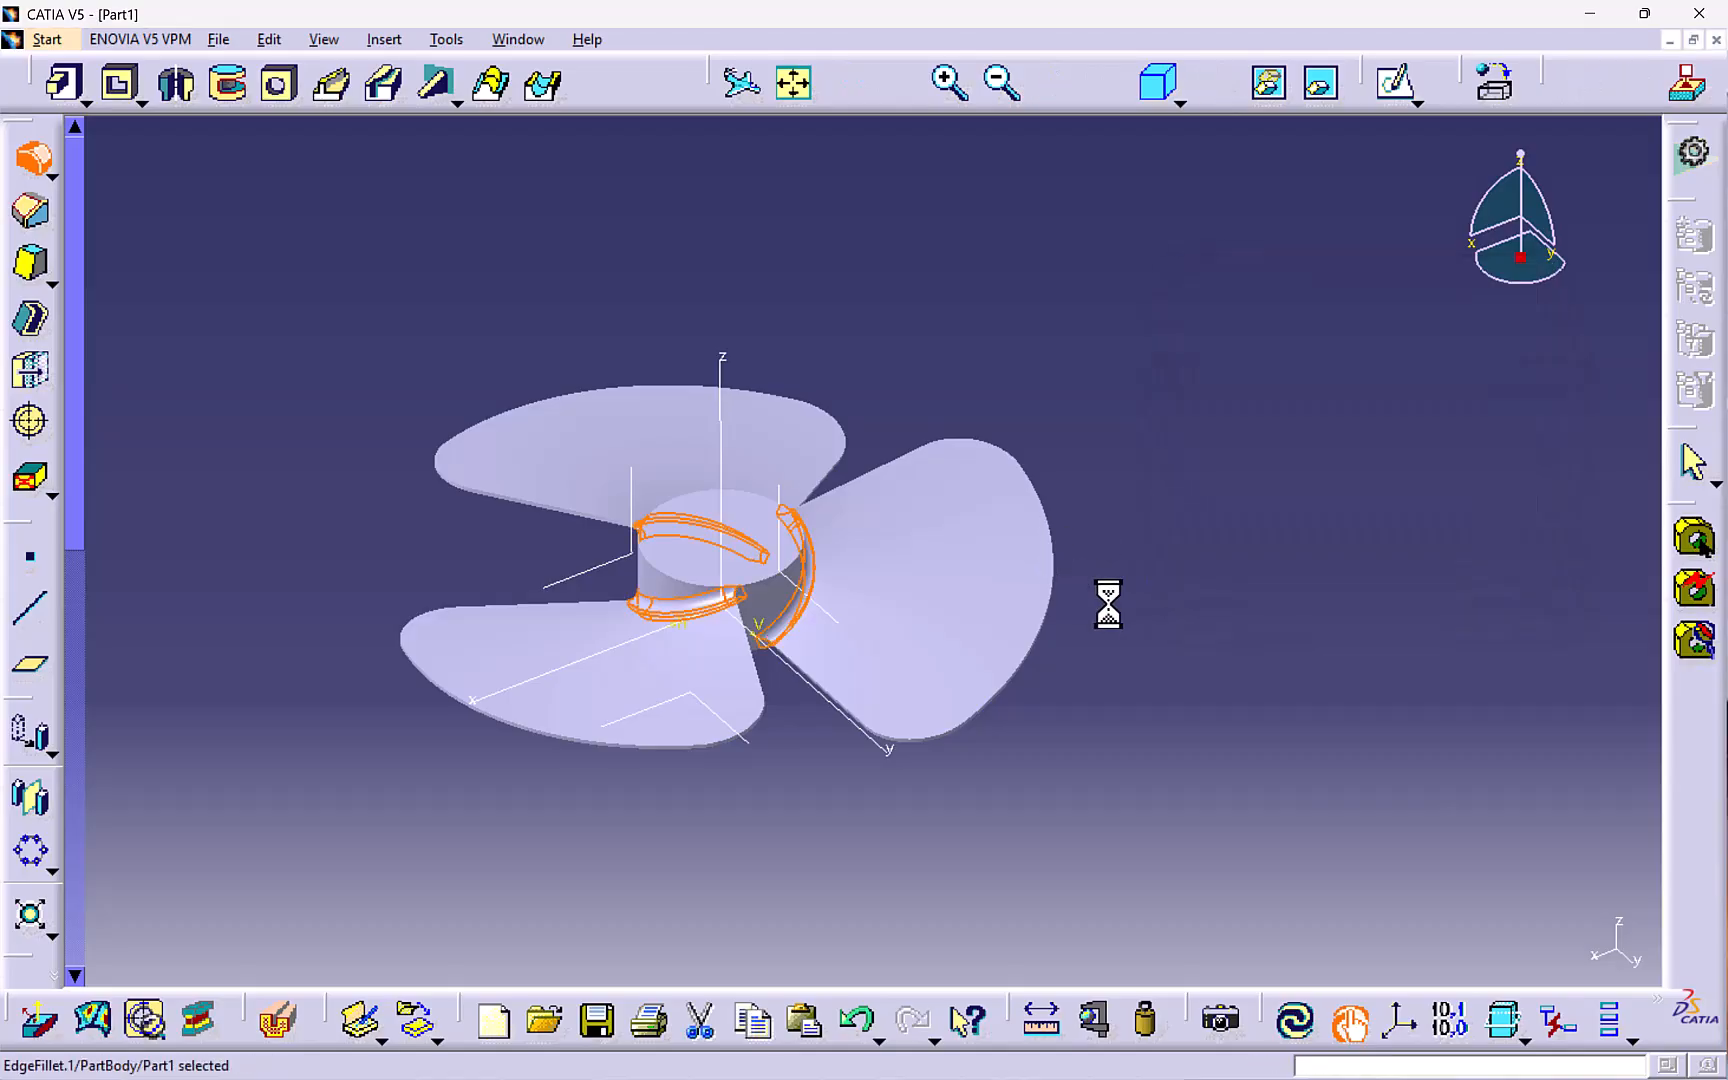
- Switch the display mode to shading with edges
middle_click_drag(737, 740, 1123, 811)
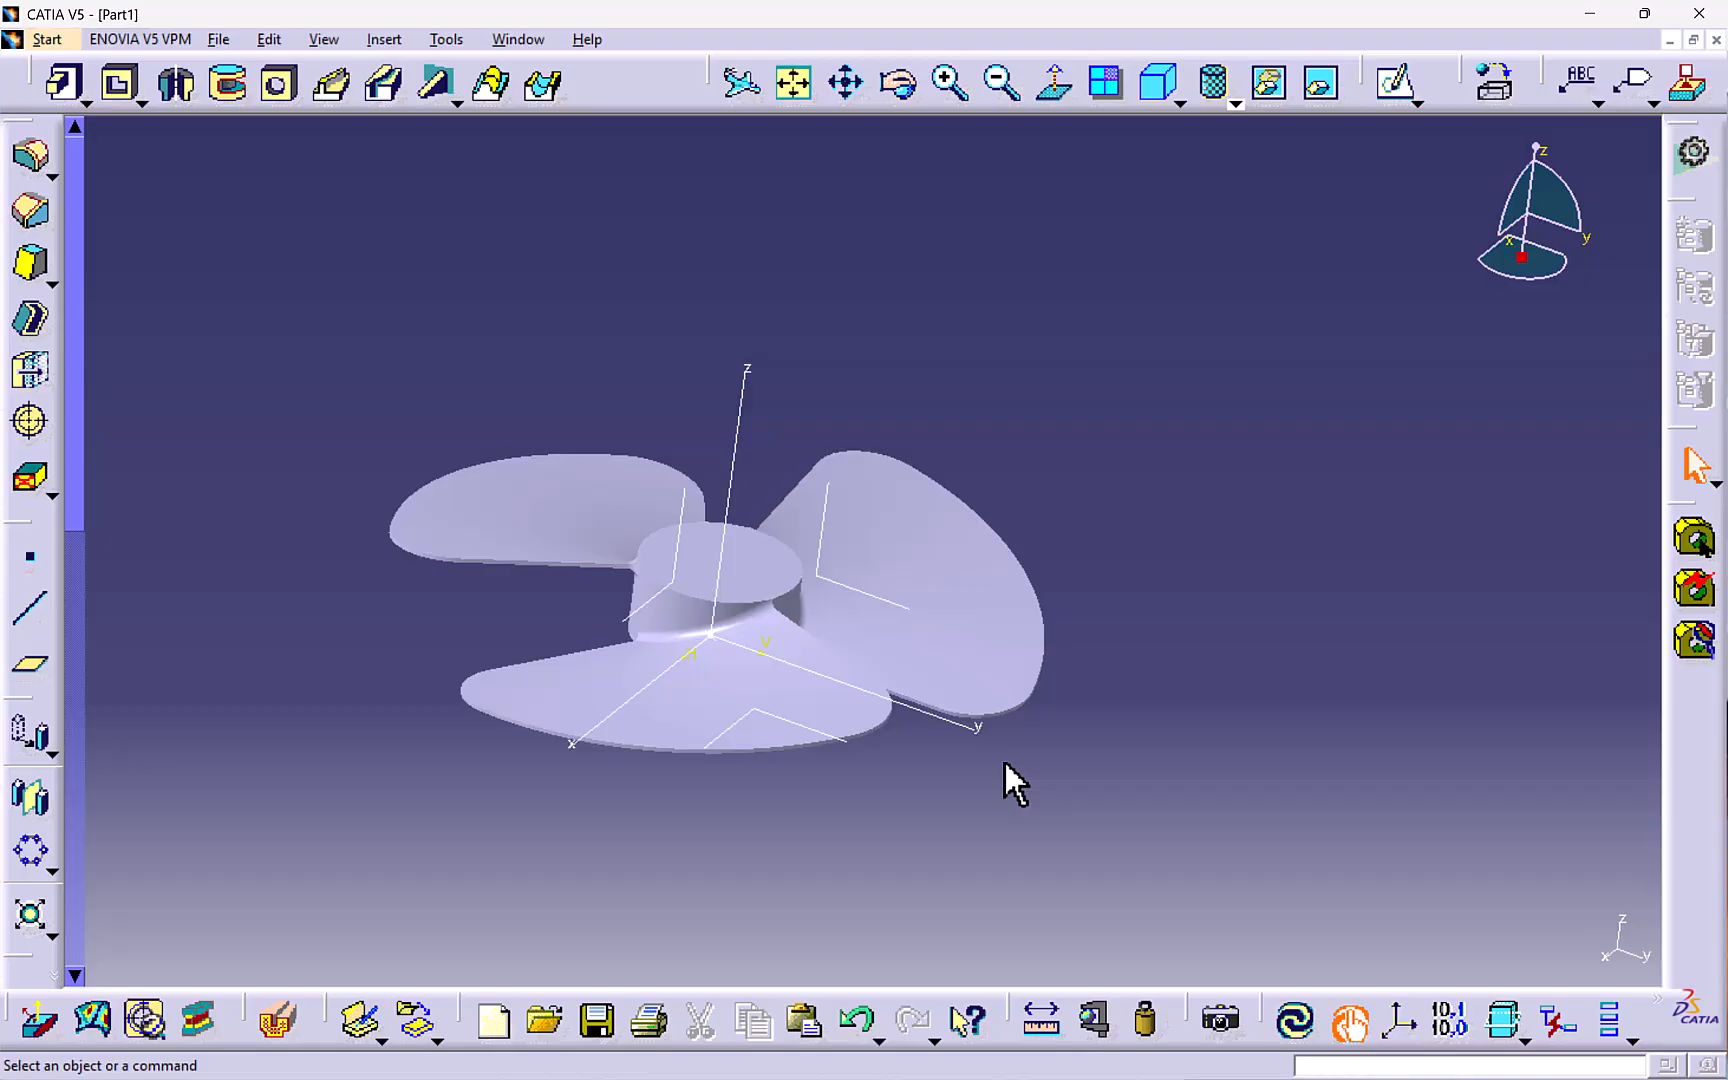
left_click(1230, 100)
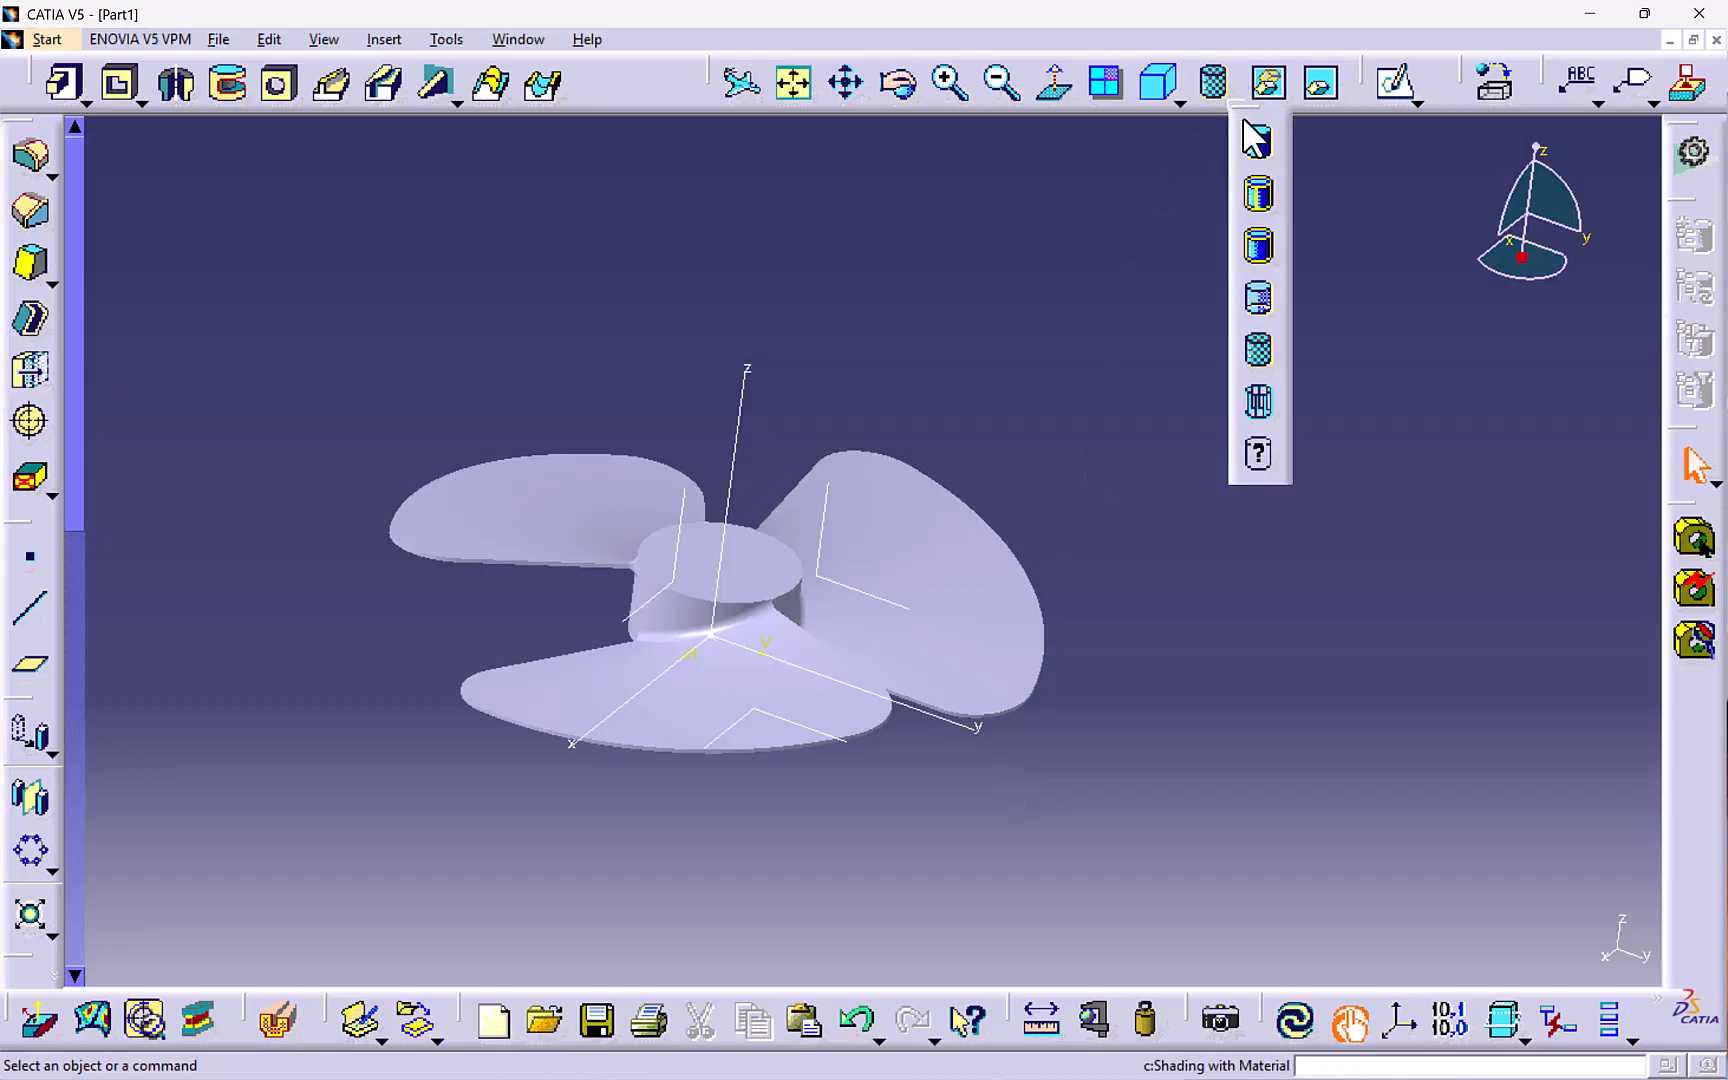
left_click(1262, 200)
- Drill a 30 mm diameter Up To Last hole through the center of the hub's top face
mouse_move(910, 490)
middle_mouse_down()
mouse_move(663, 733)
mouse_move(770, 622)
mouse_move(737, 579)
mouse_move(755, 425)
middle_mouse_up()
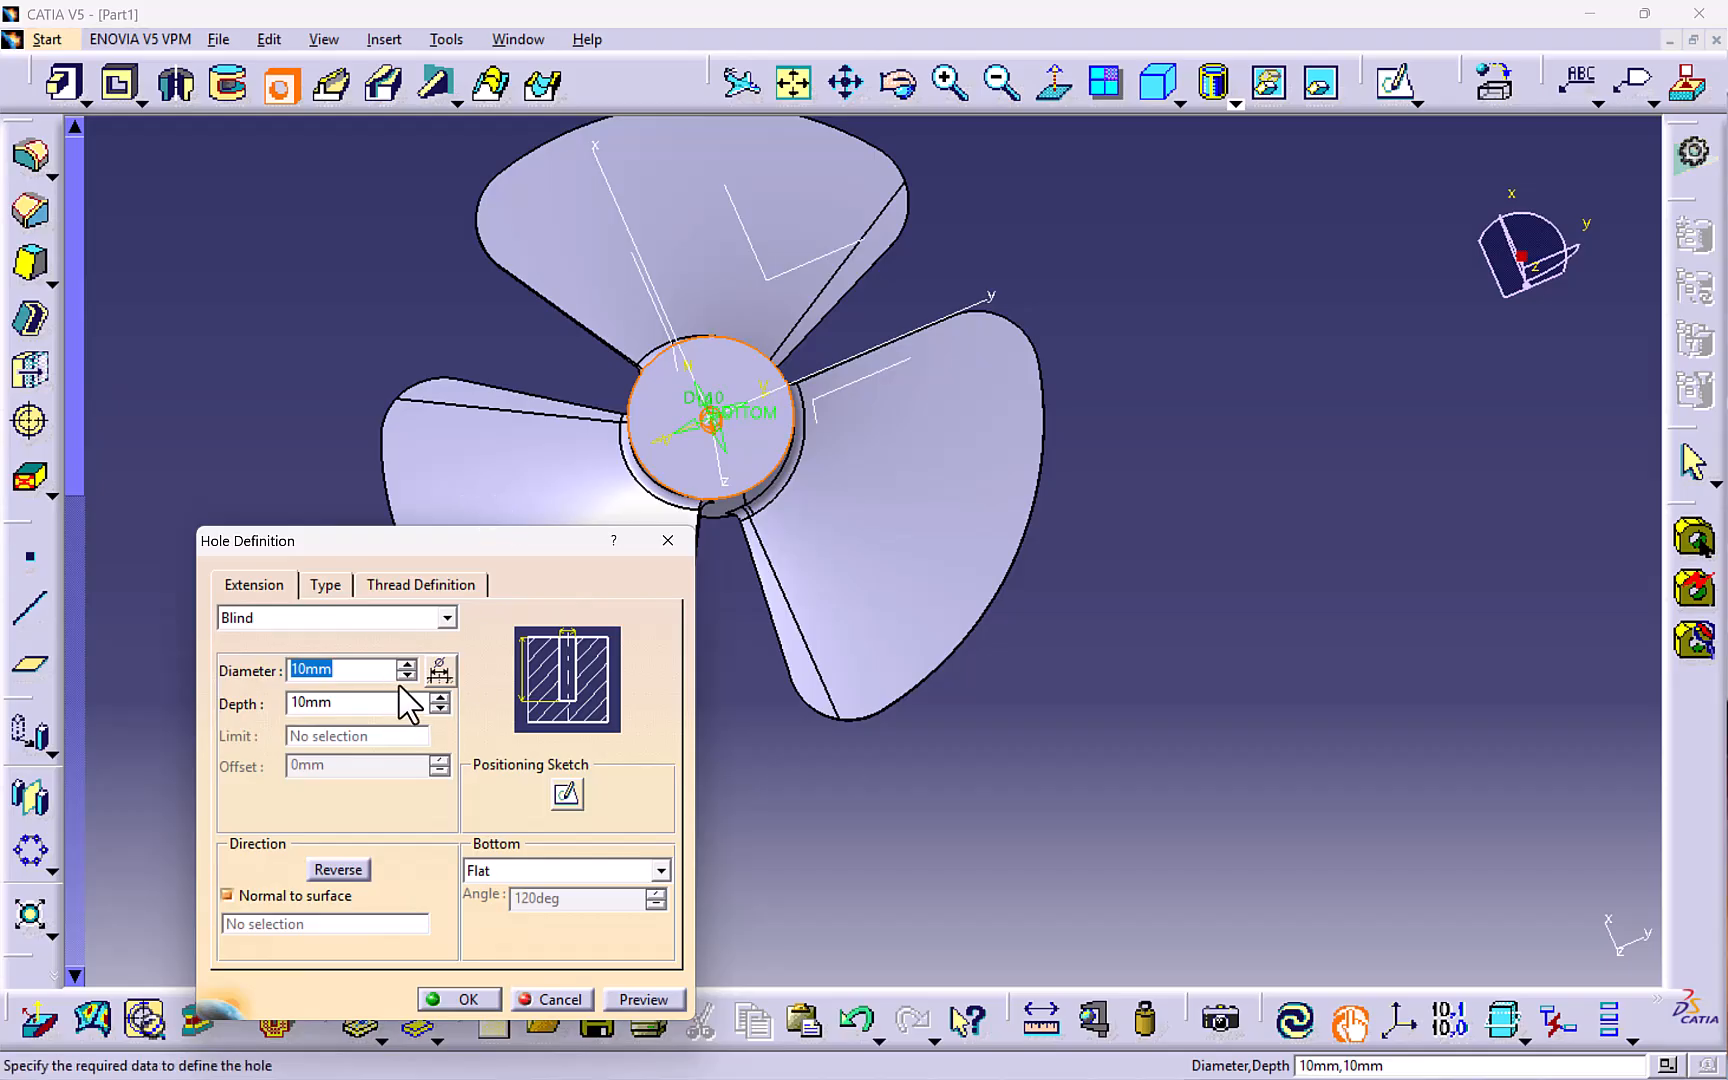
left_click(408, 666)
left_click(408, 666)
left_click(408, 666)
left_click(408, 666)
left_click(408, 666)
left_click(408, 666)
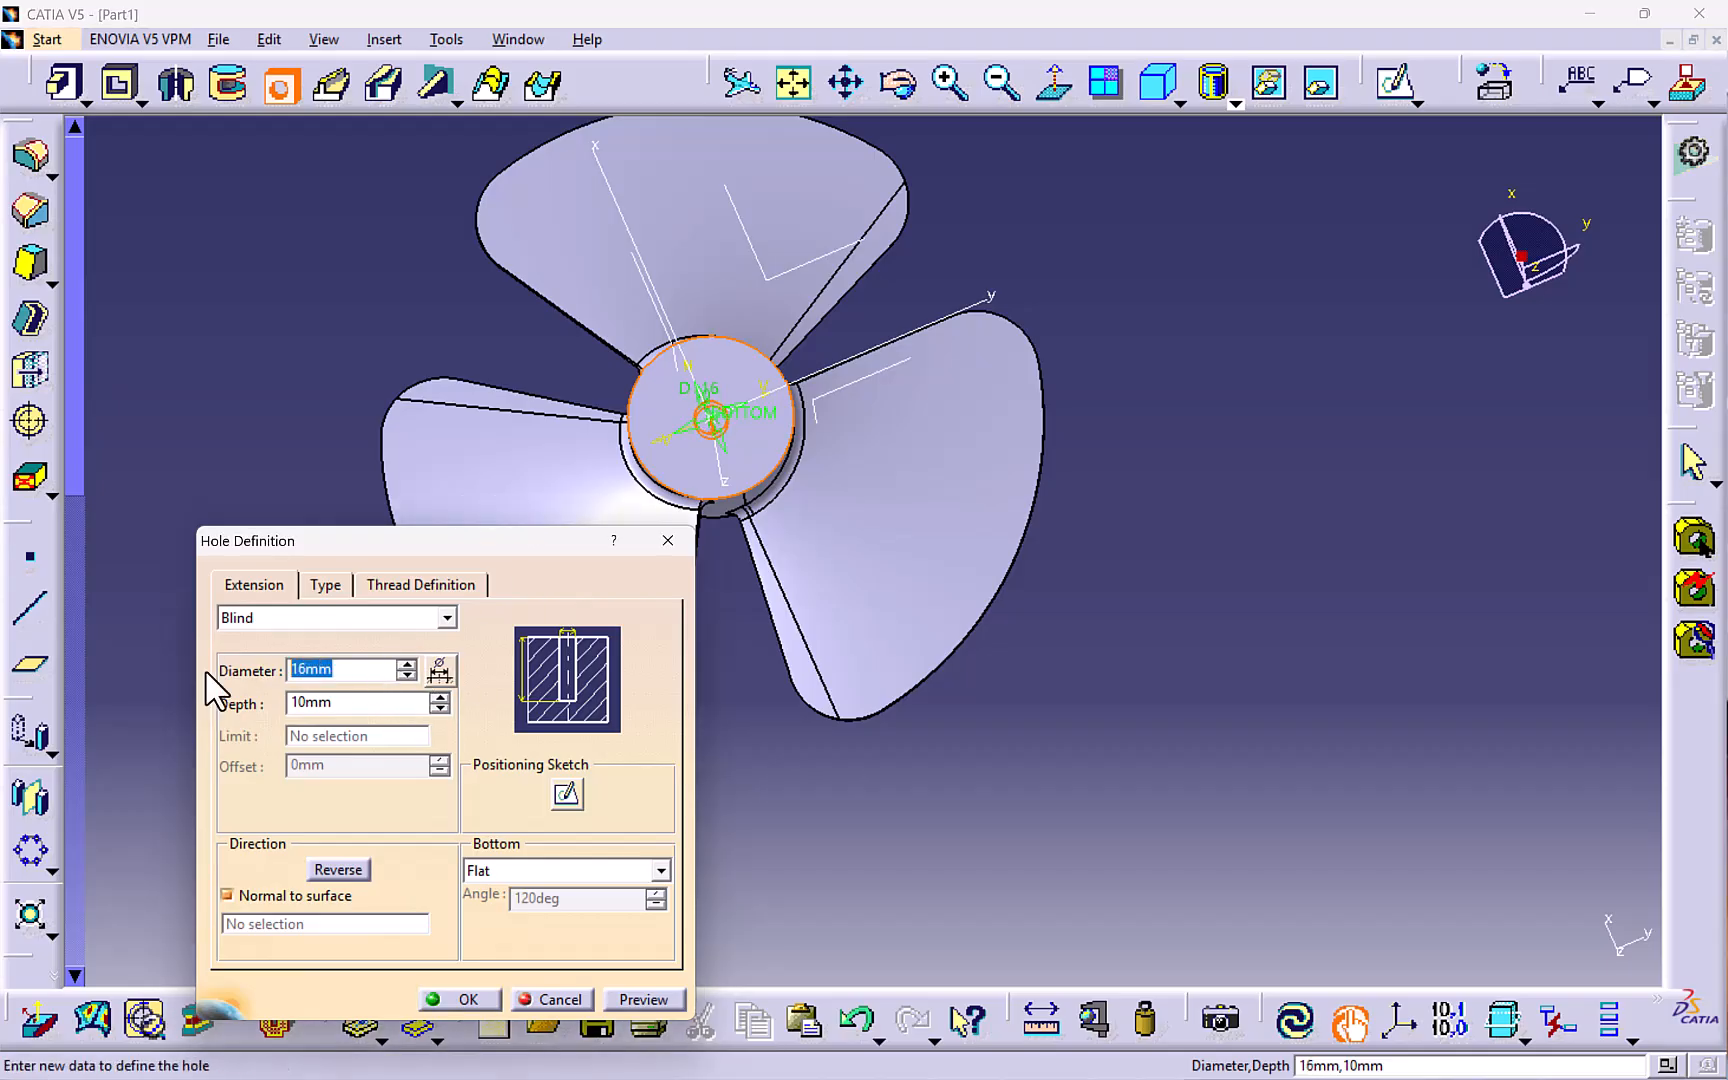
left_click(612, 998)
left_click_drag(510, 545, 370, 355)
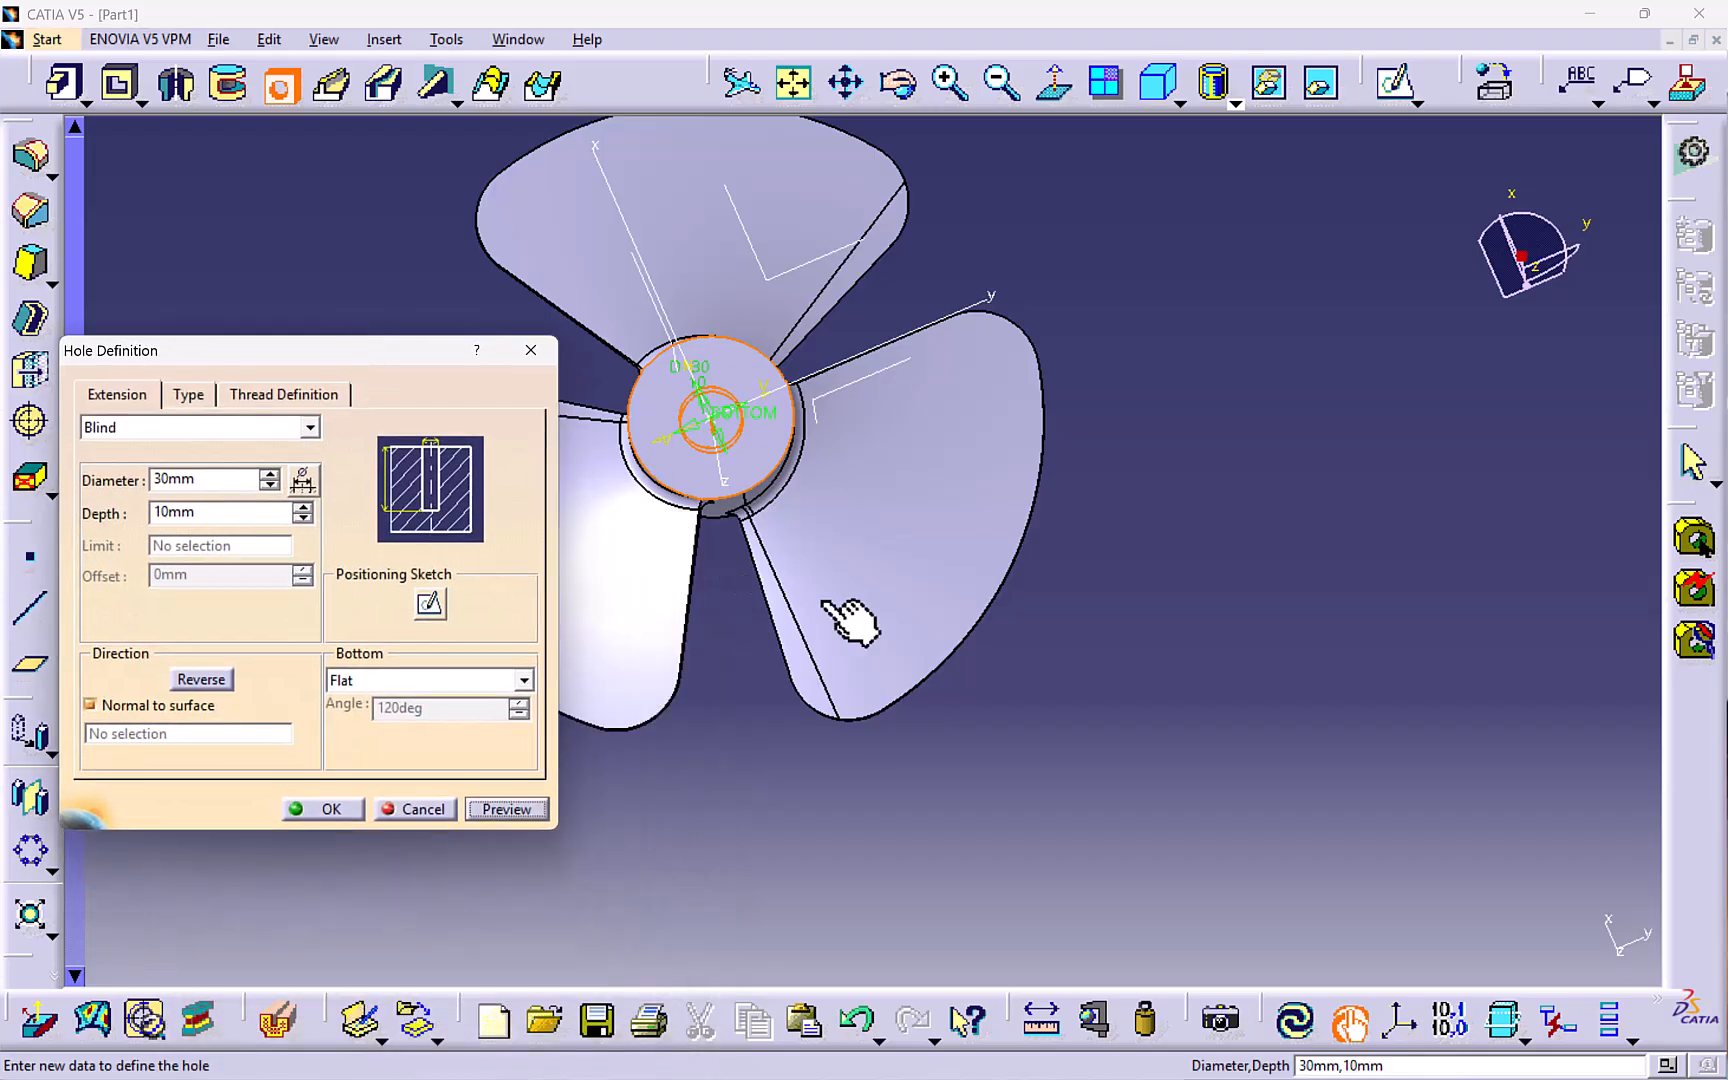
middle_click_drag(848, 620, 958, 462)
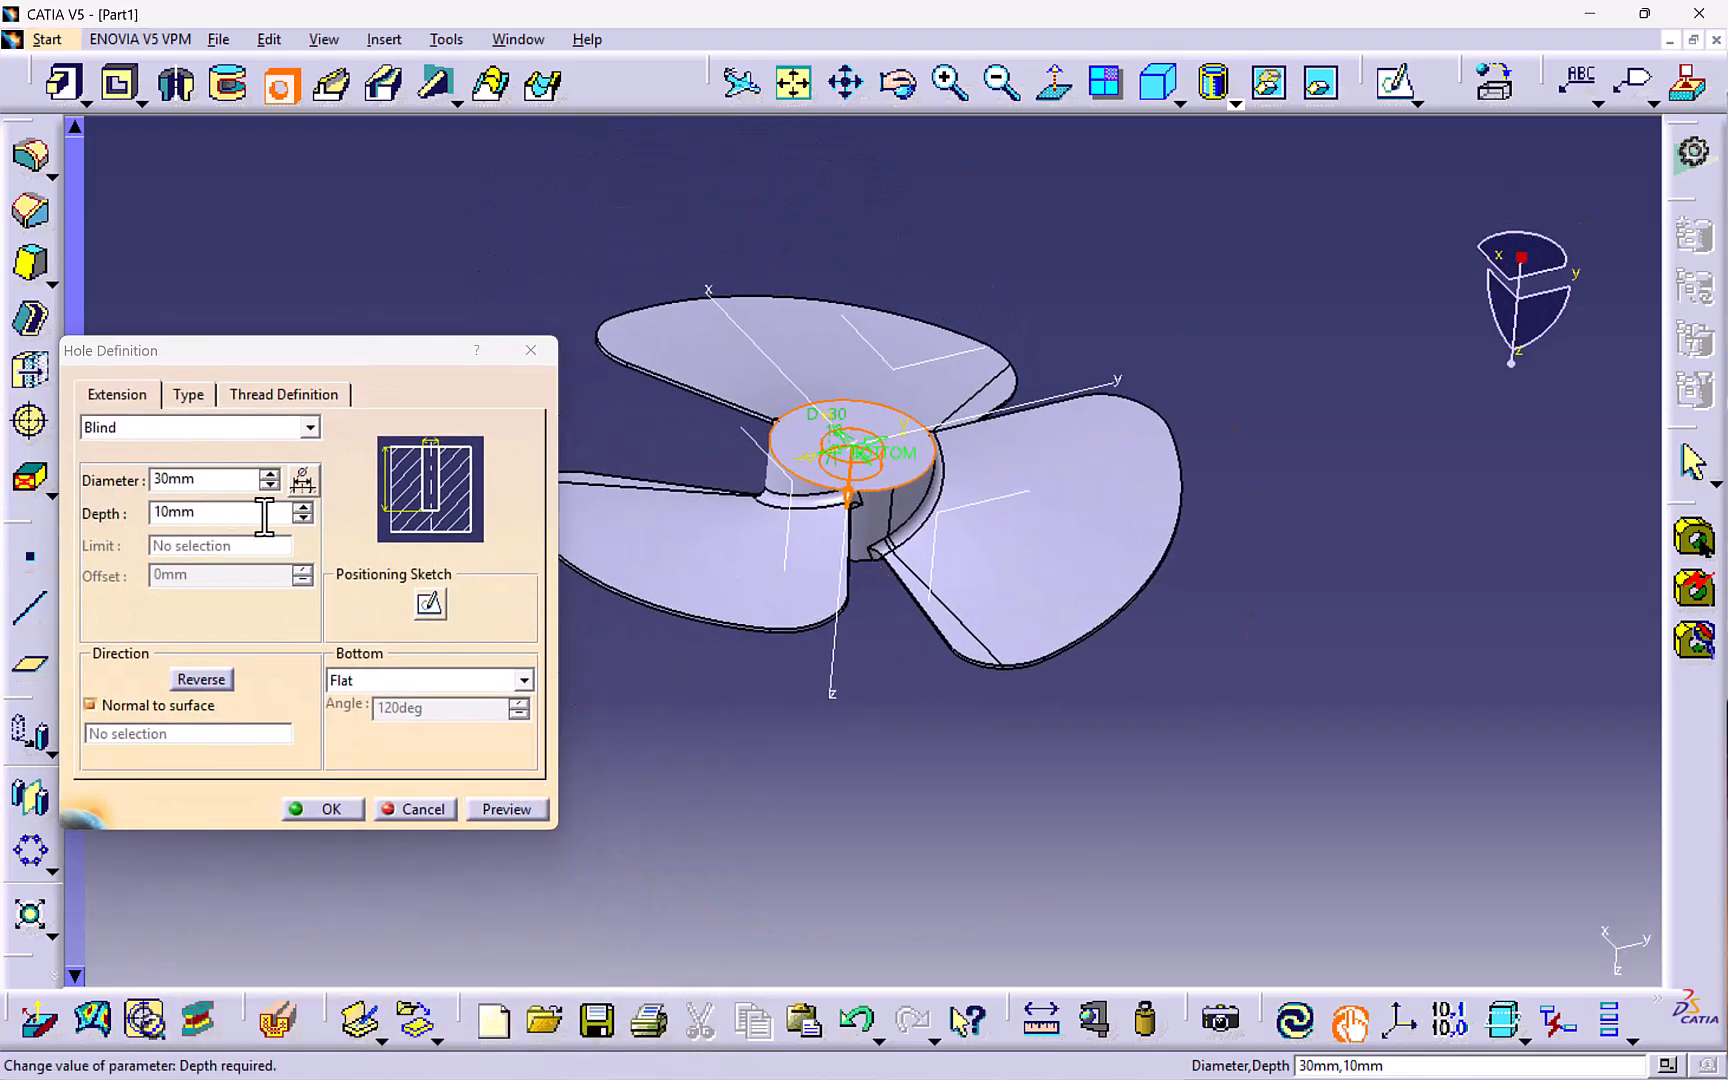
left_click(205, 428)
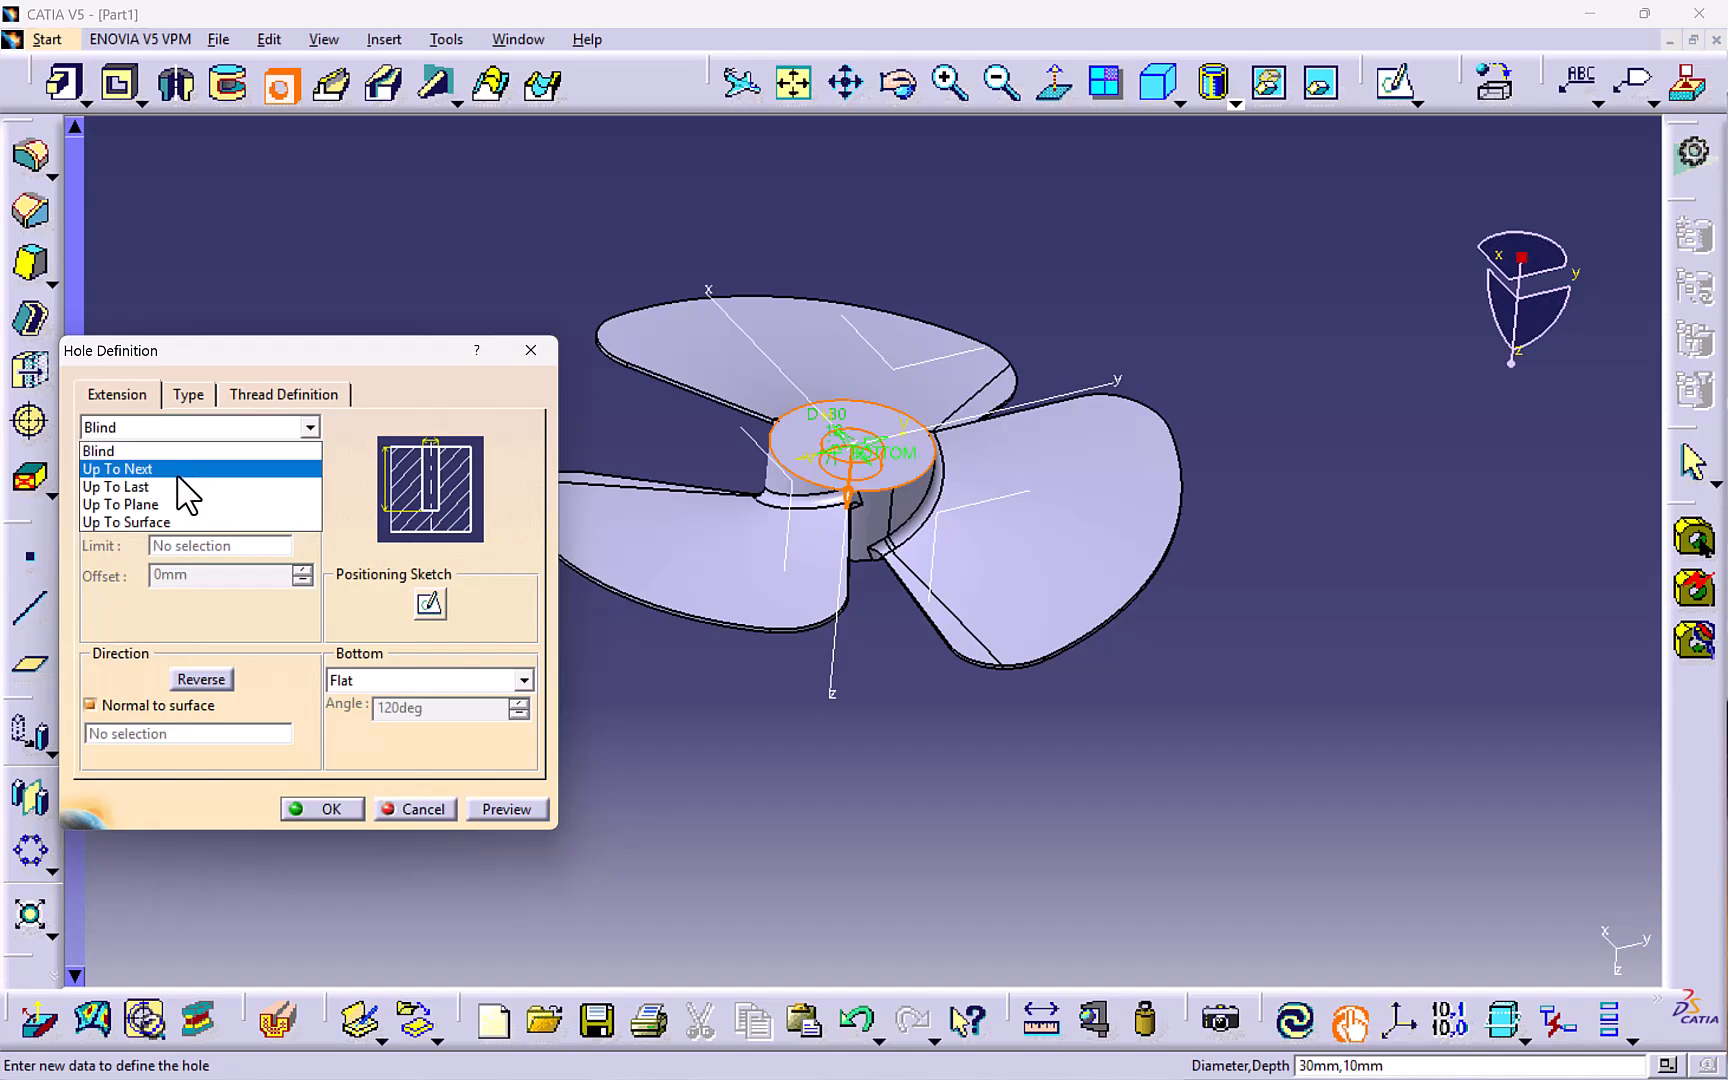
left_click(180, 487)
left_click(520, 810)
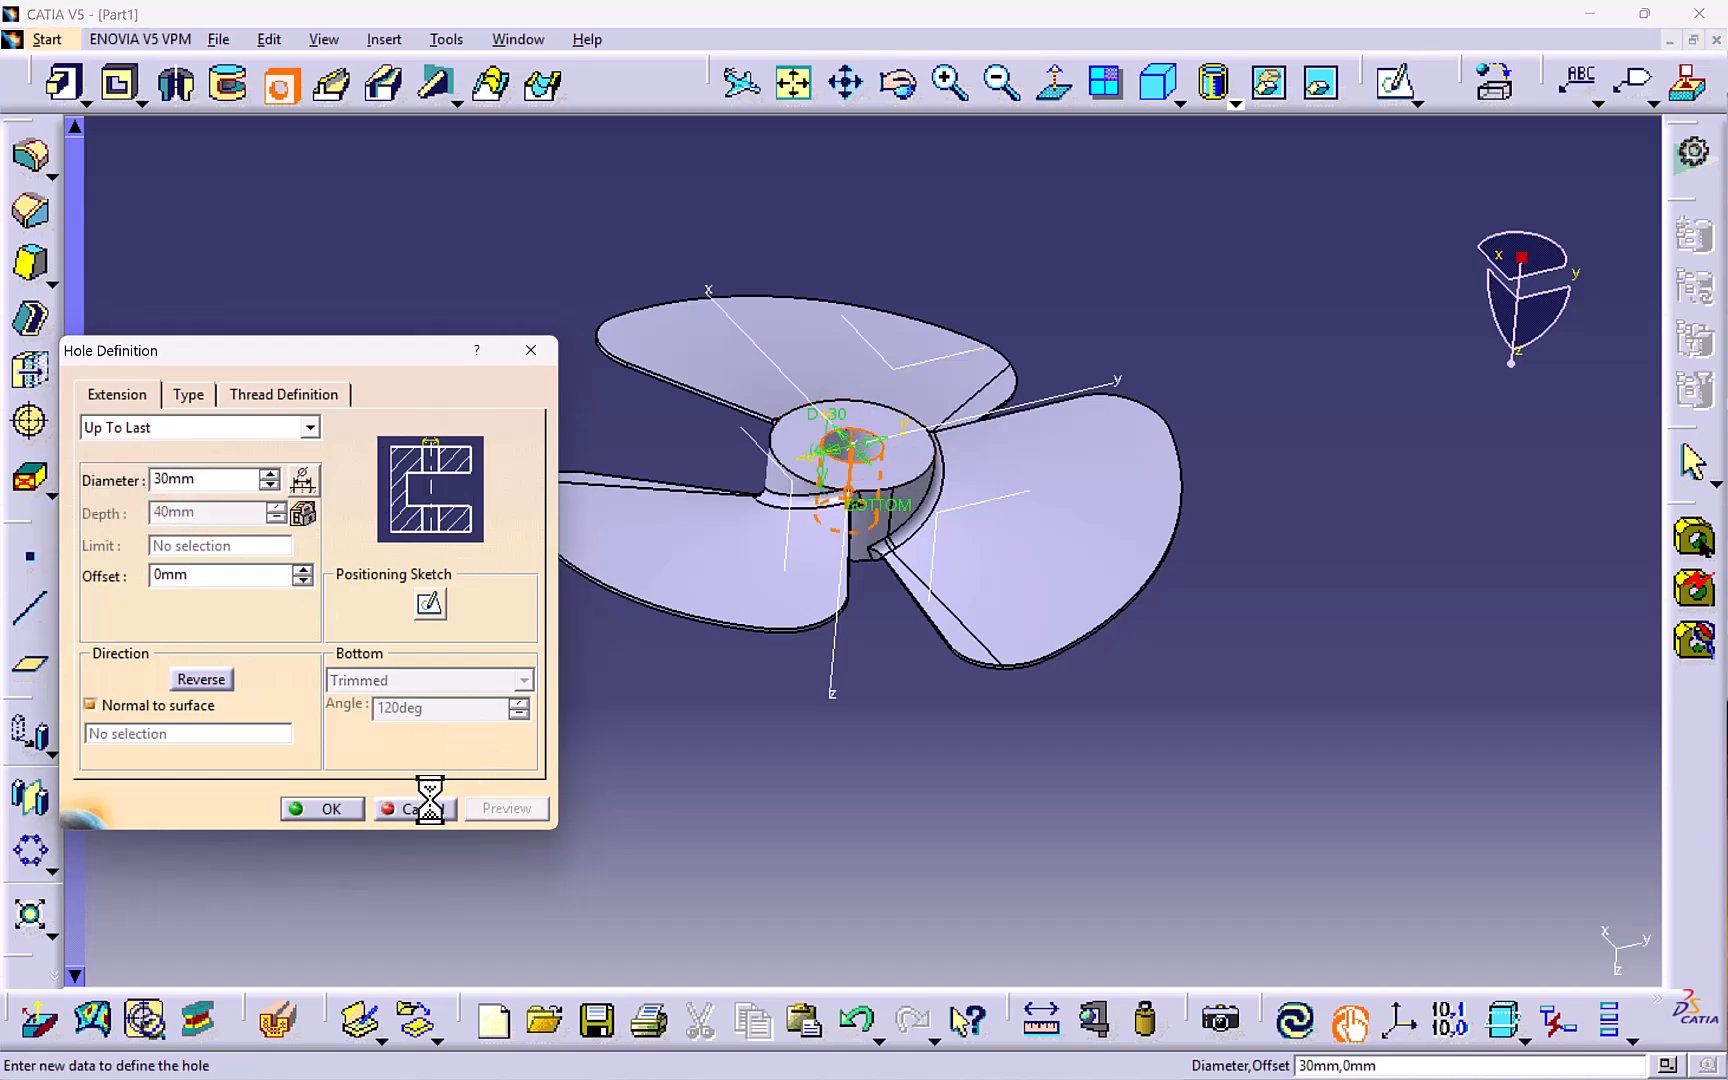
left_click(318, 812)
middle_click_drag(629, 656, 1115, 702)
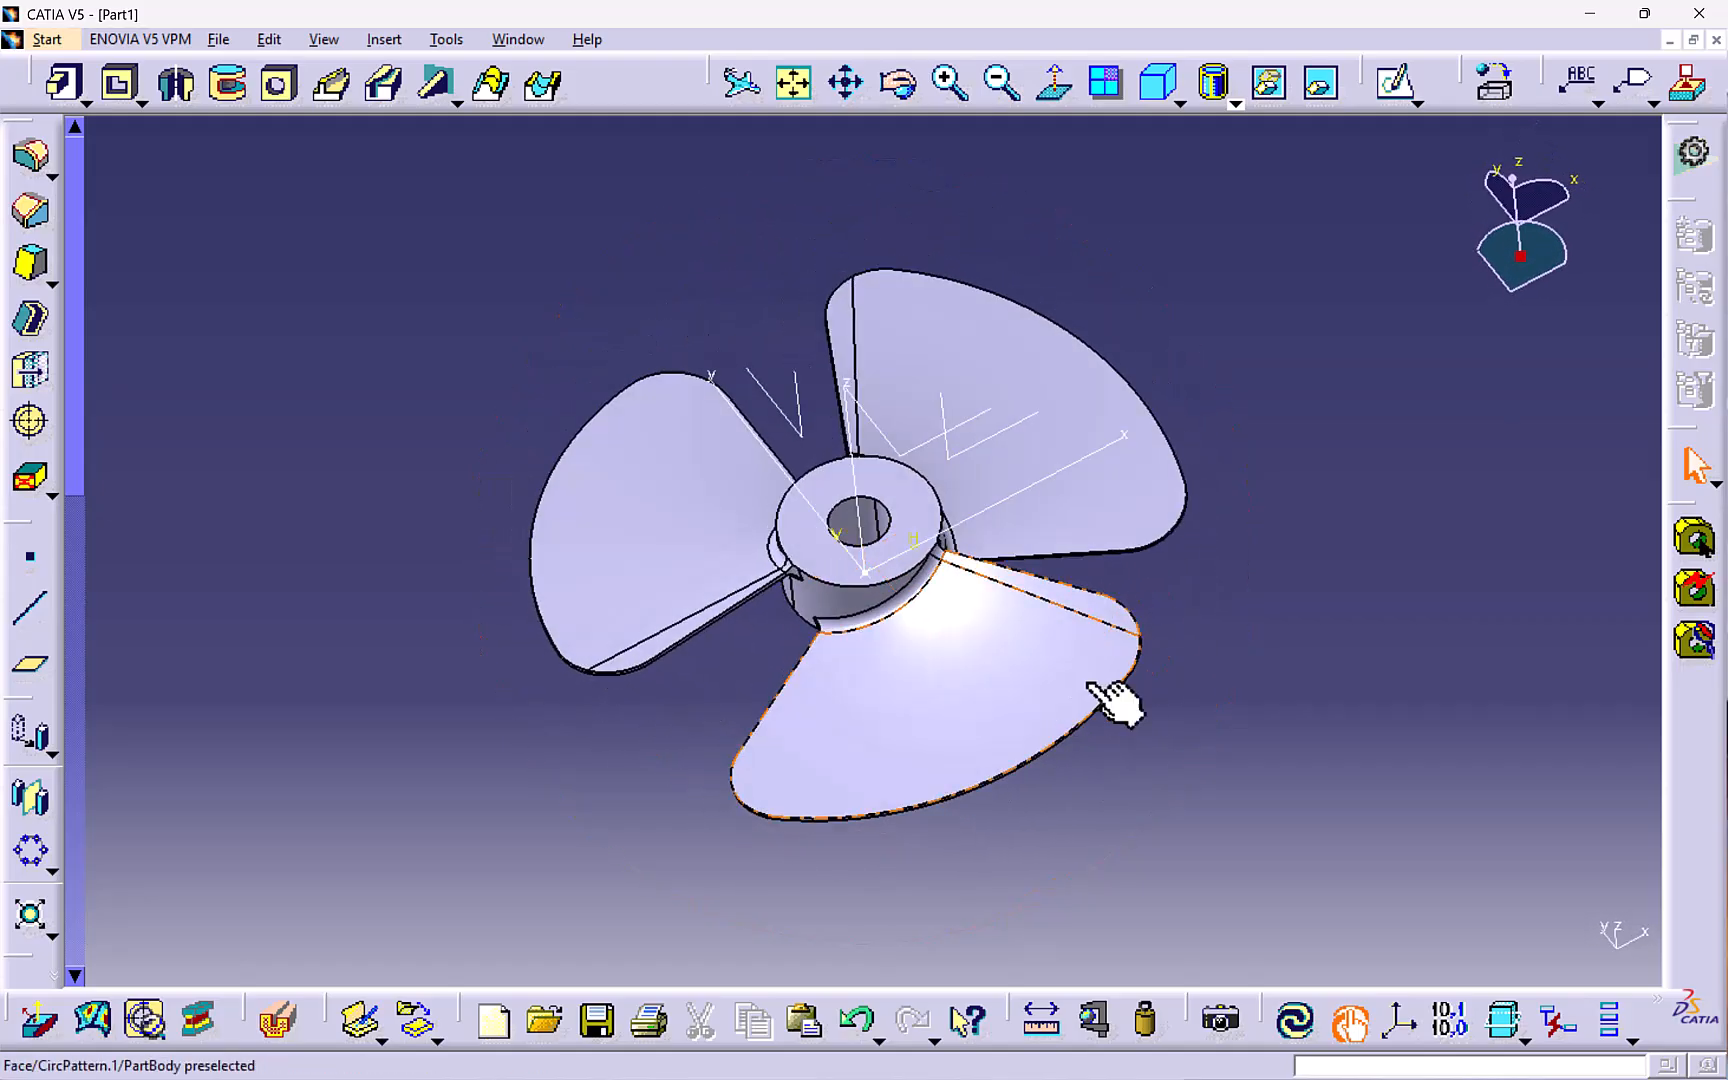